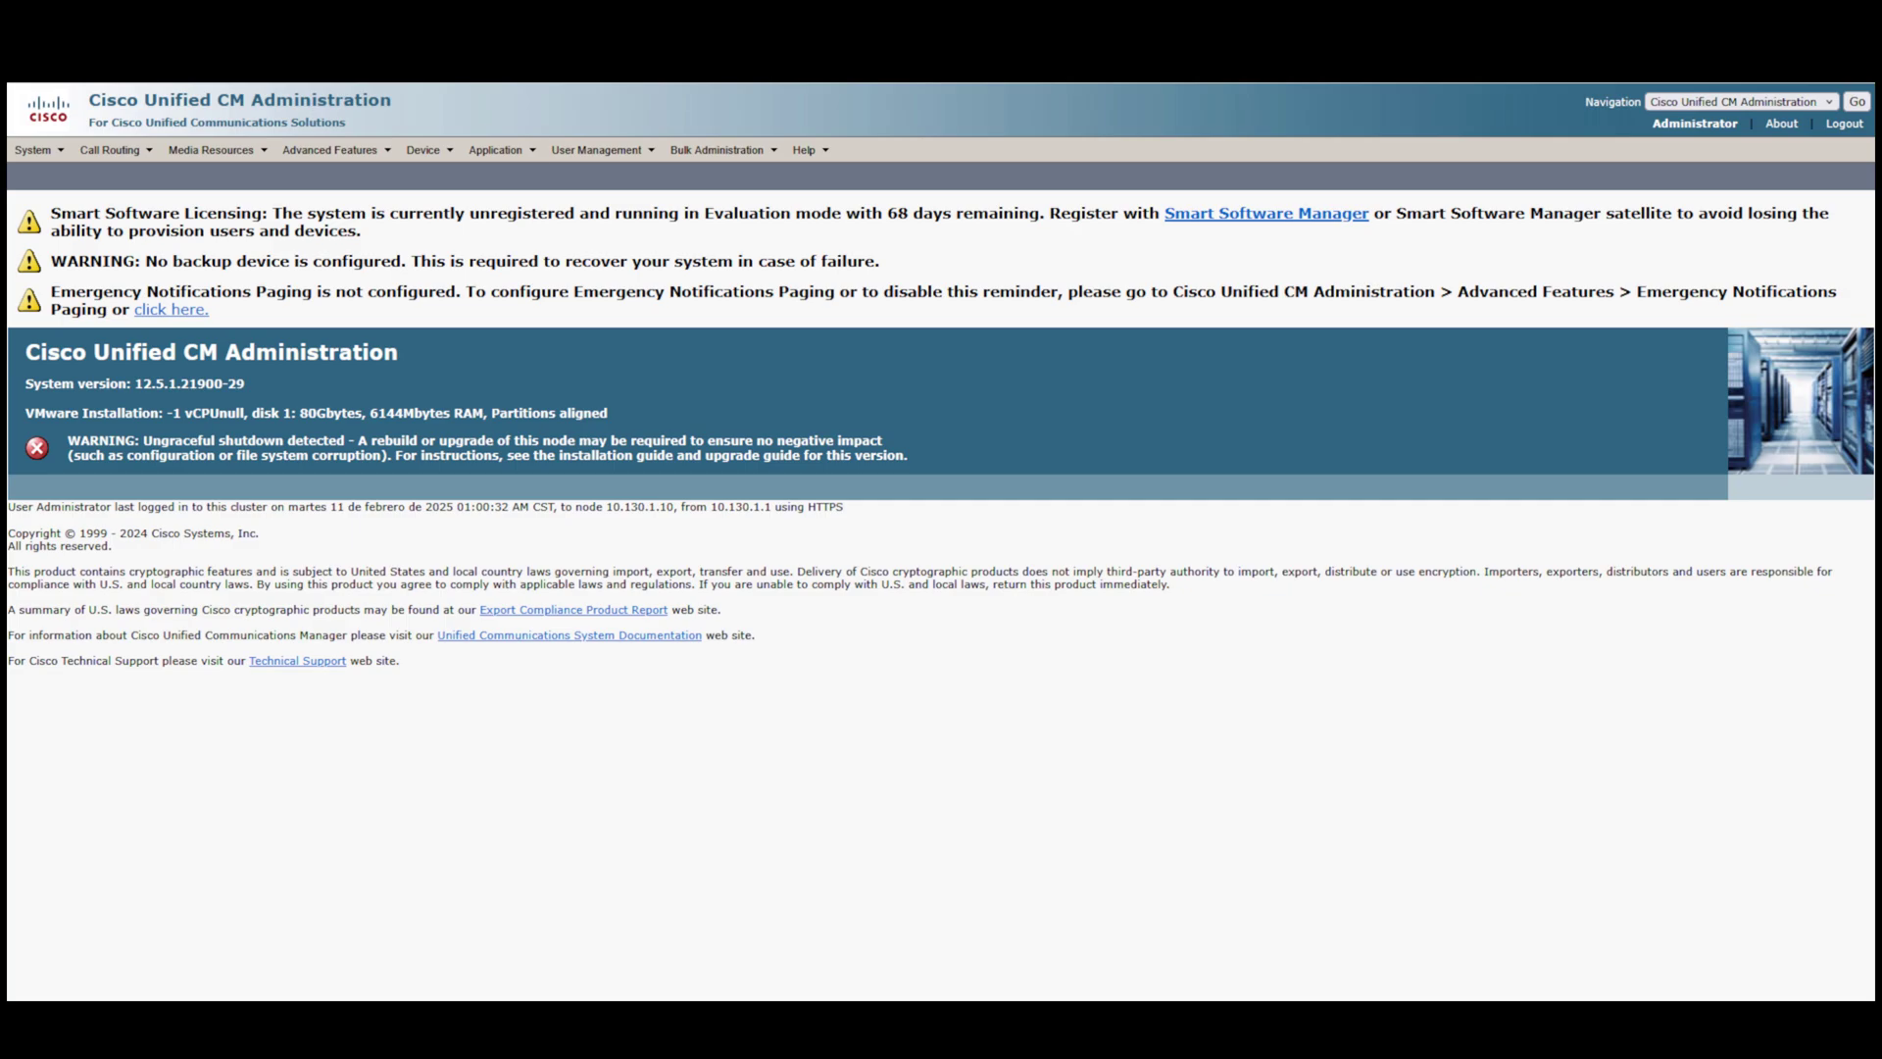
- Go to the trunk devices and list all existing trunks without a search filter
{"action": "mouse_move", "coordinate": [429, 150]}
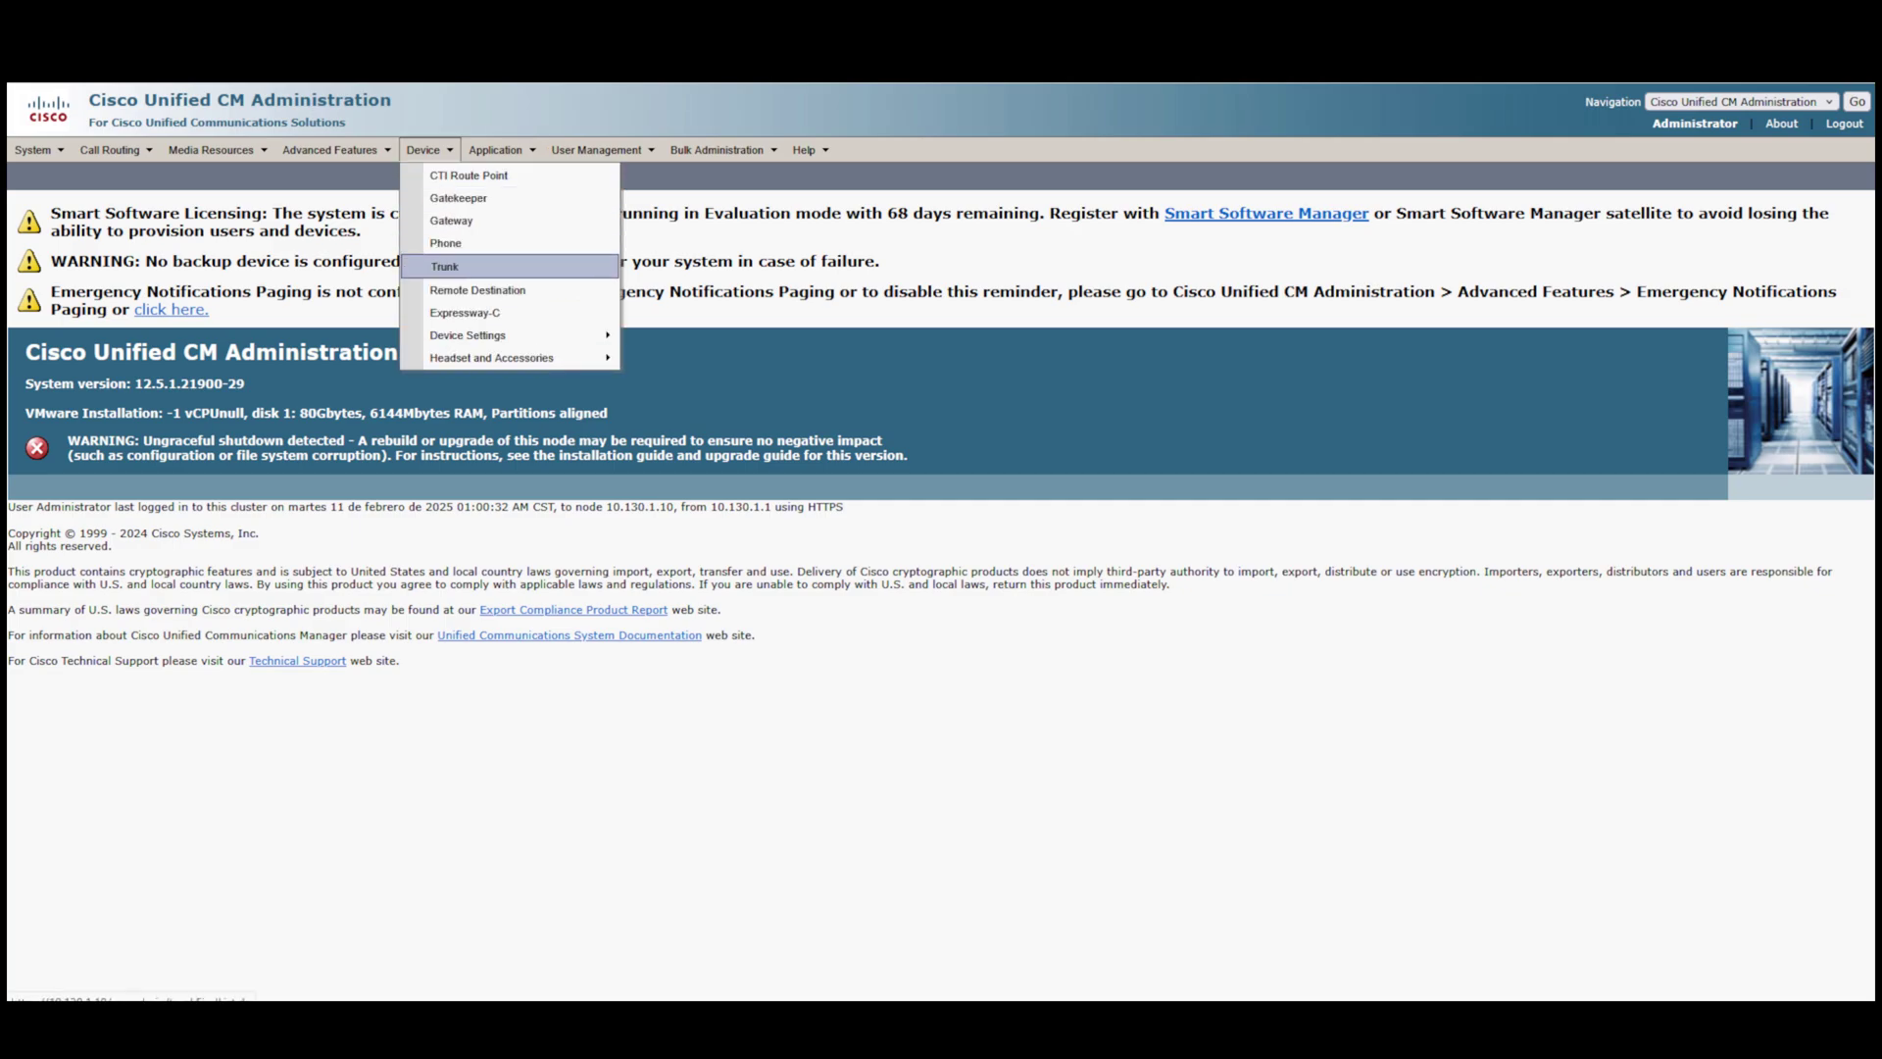
{"action": "left_click", "coordinate": [444, 266]}
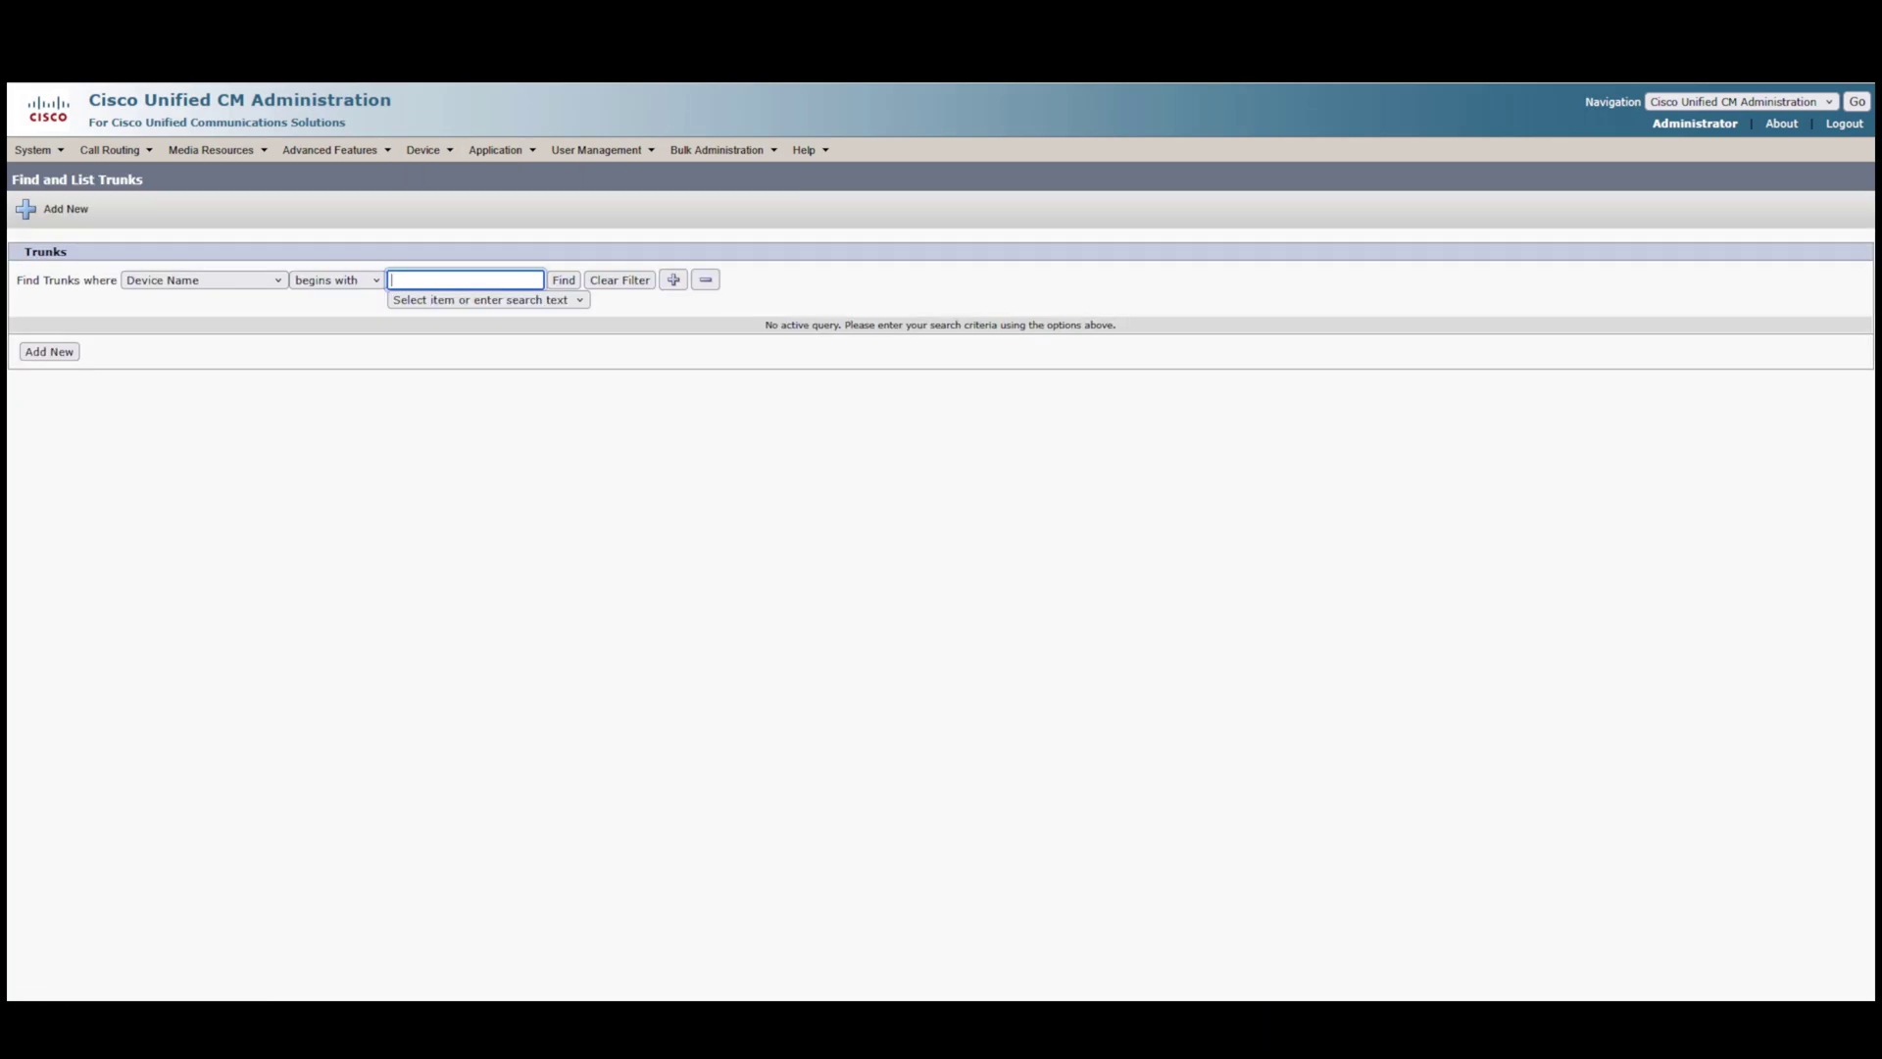
{"action": "left_click", "coordinate": [564, 281]}
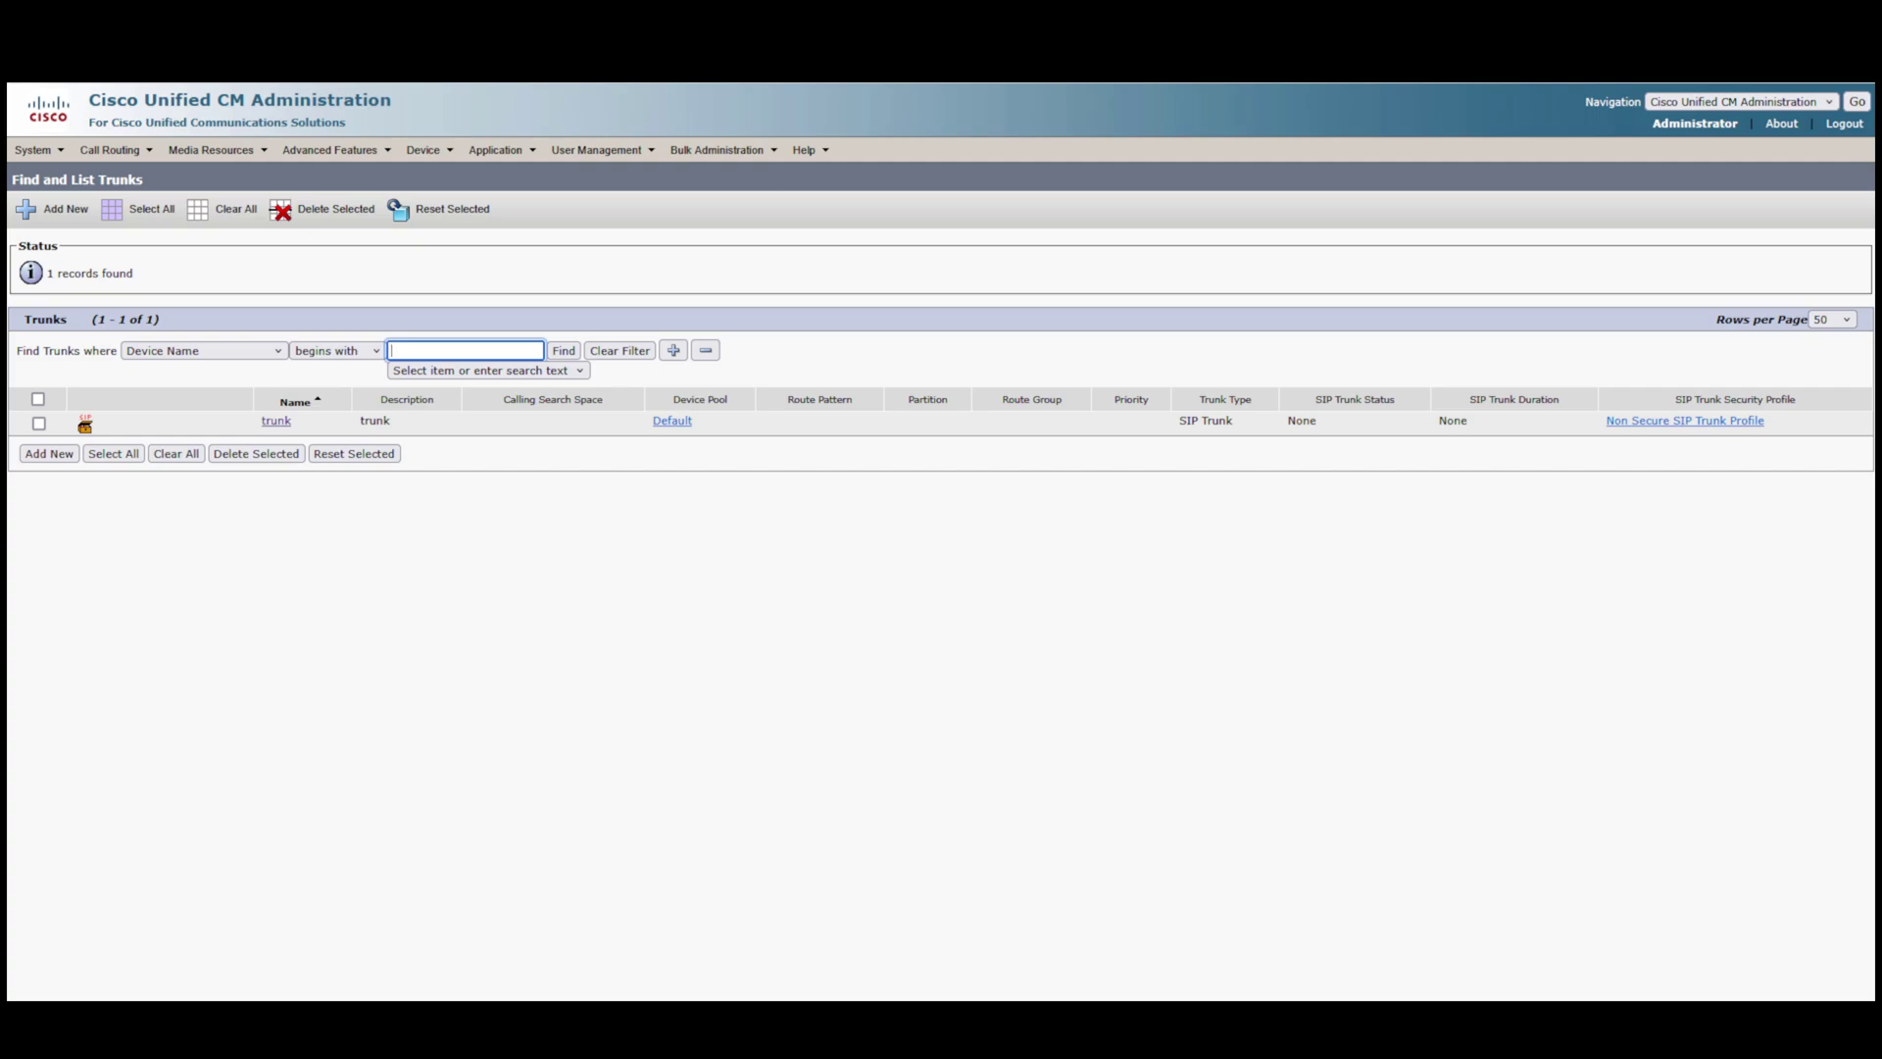
- Start a new trunk with trunk type SIP Trunk, keeping the SIP protocol and the default service type
{"action": "left_click", "coordinate": [54, 209]}
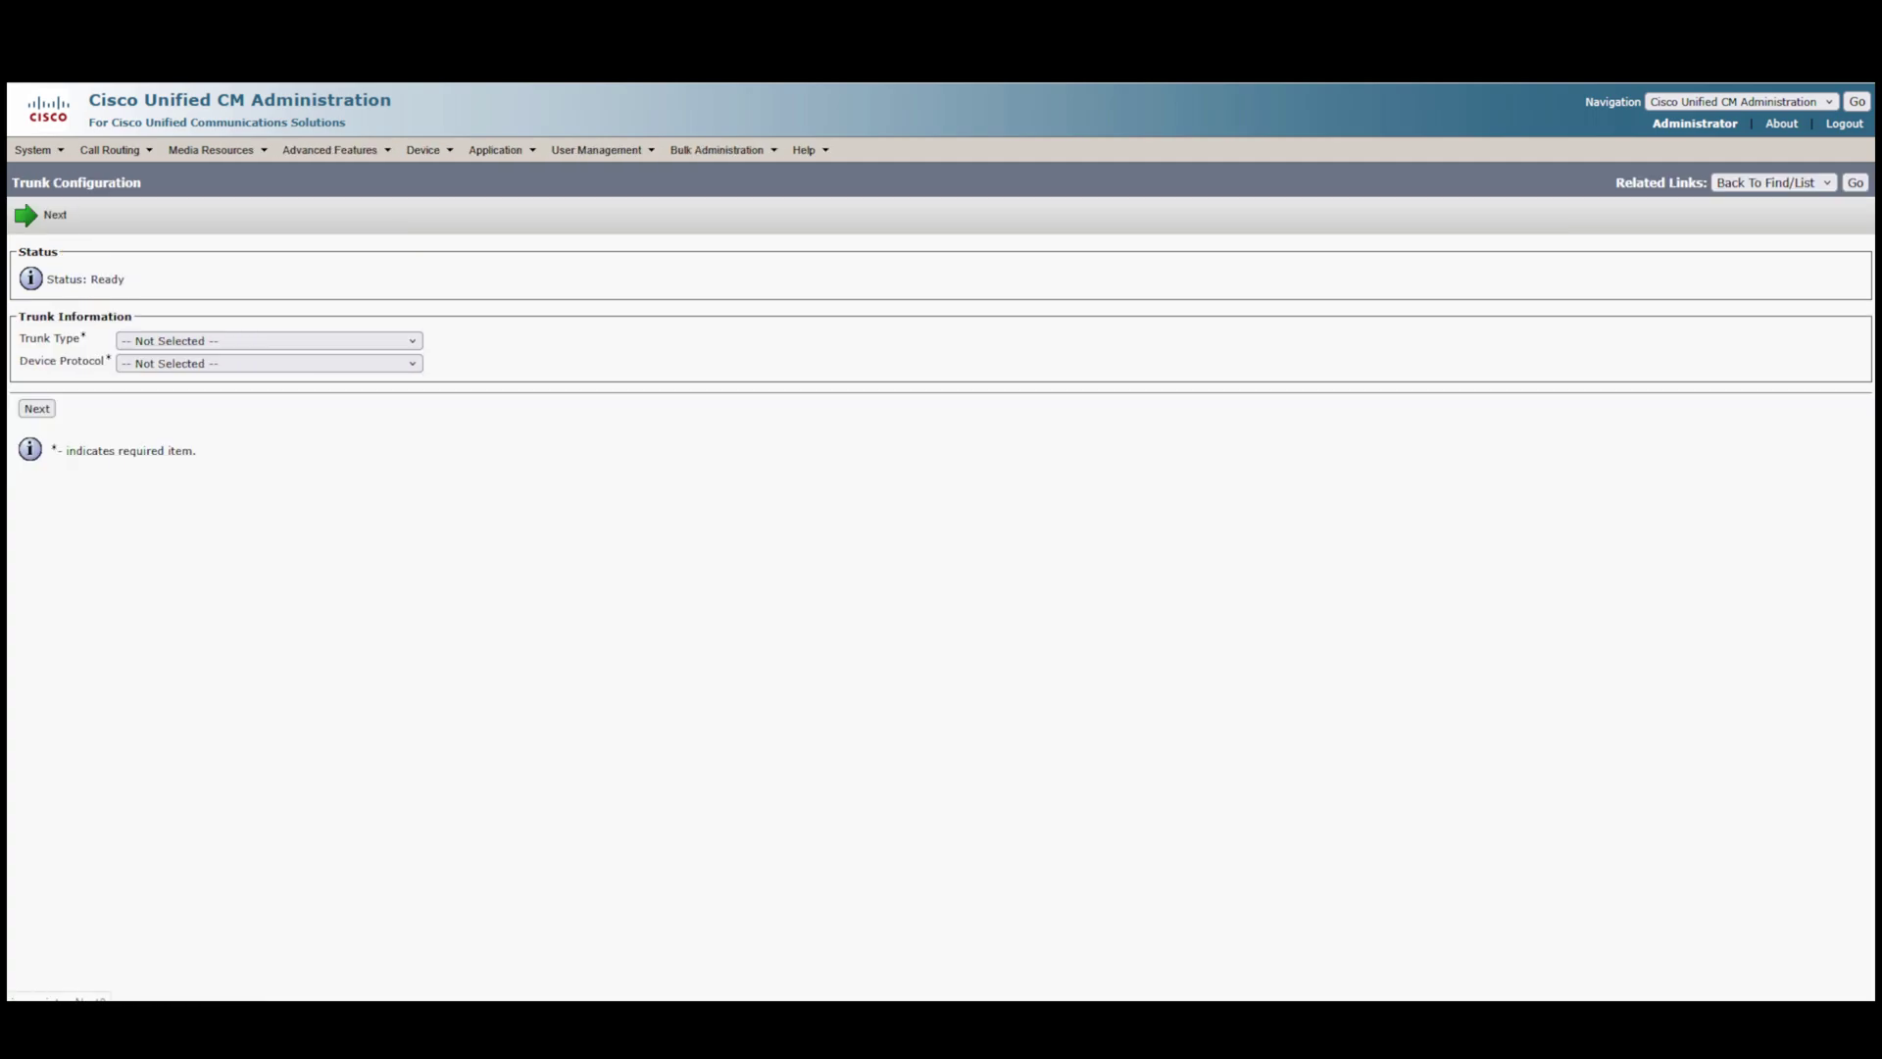
{"action": "left_click", "coordinate": [269, 340]}
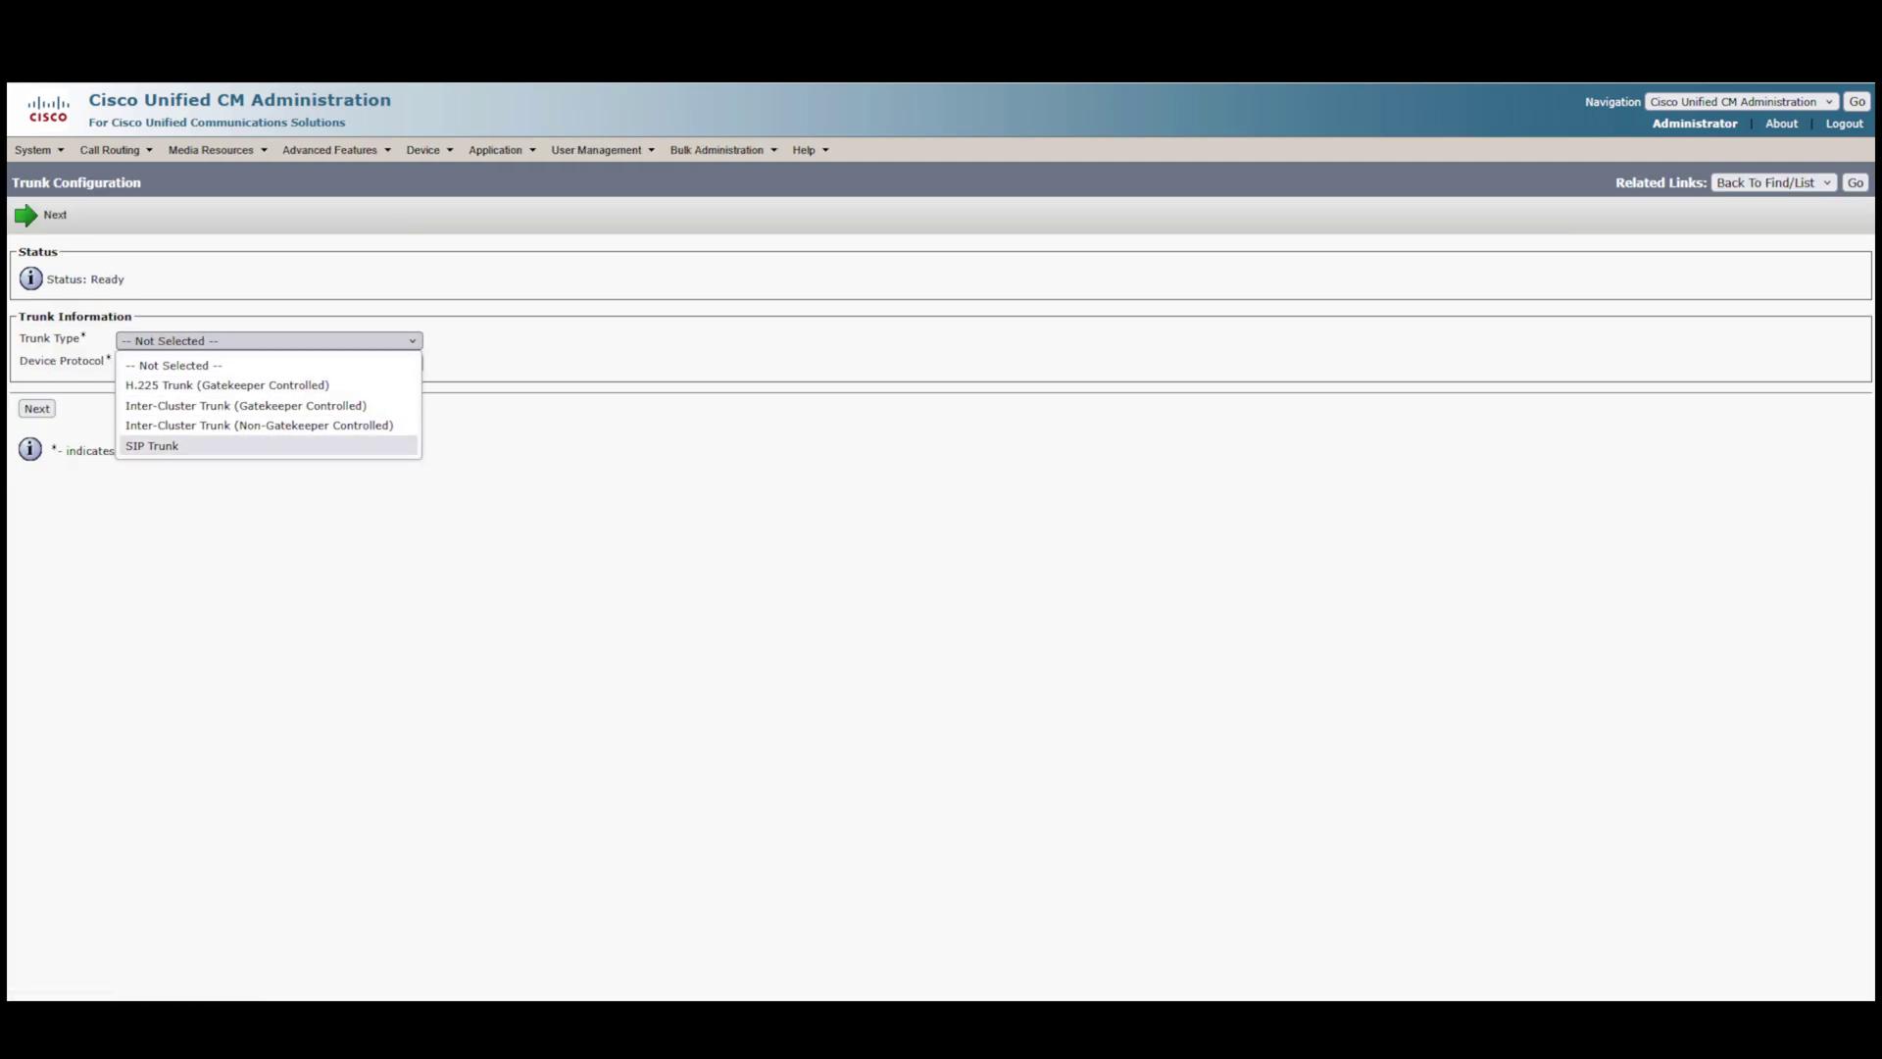
{"action": "left_click", "coordinate": [267, 446]}
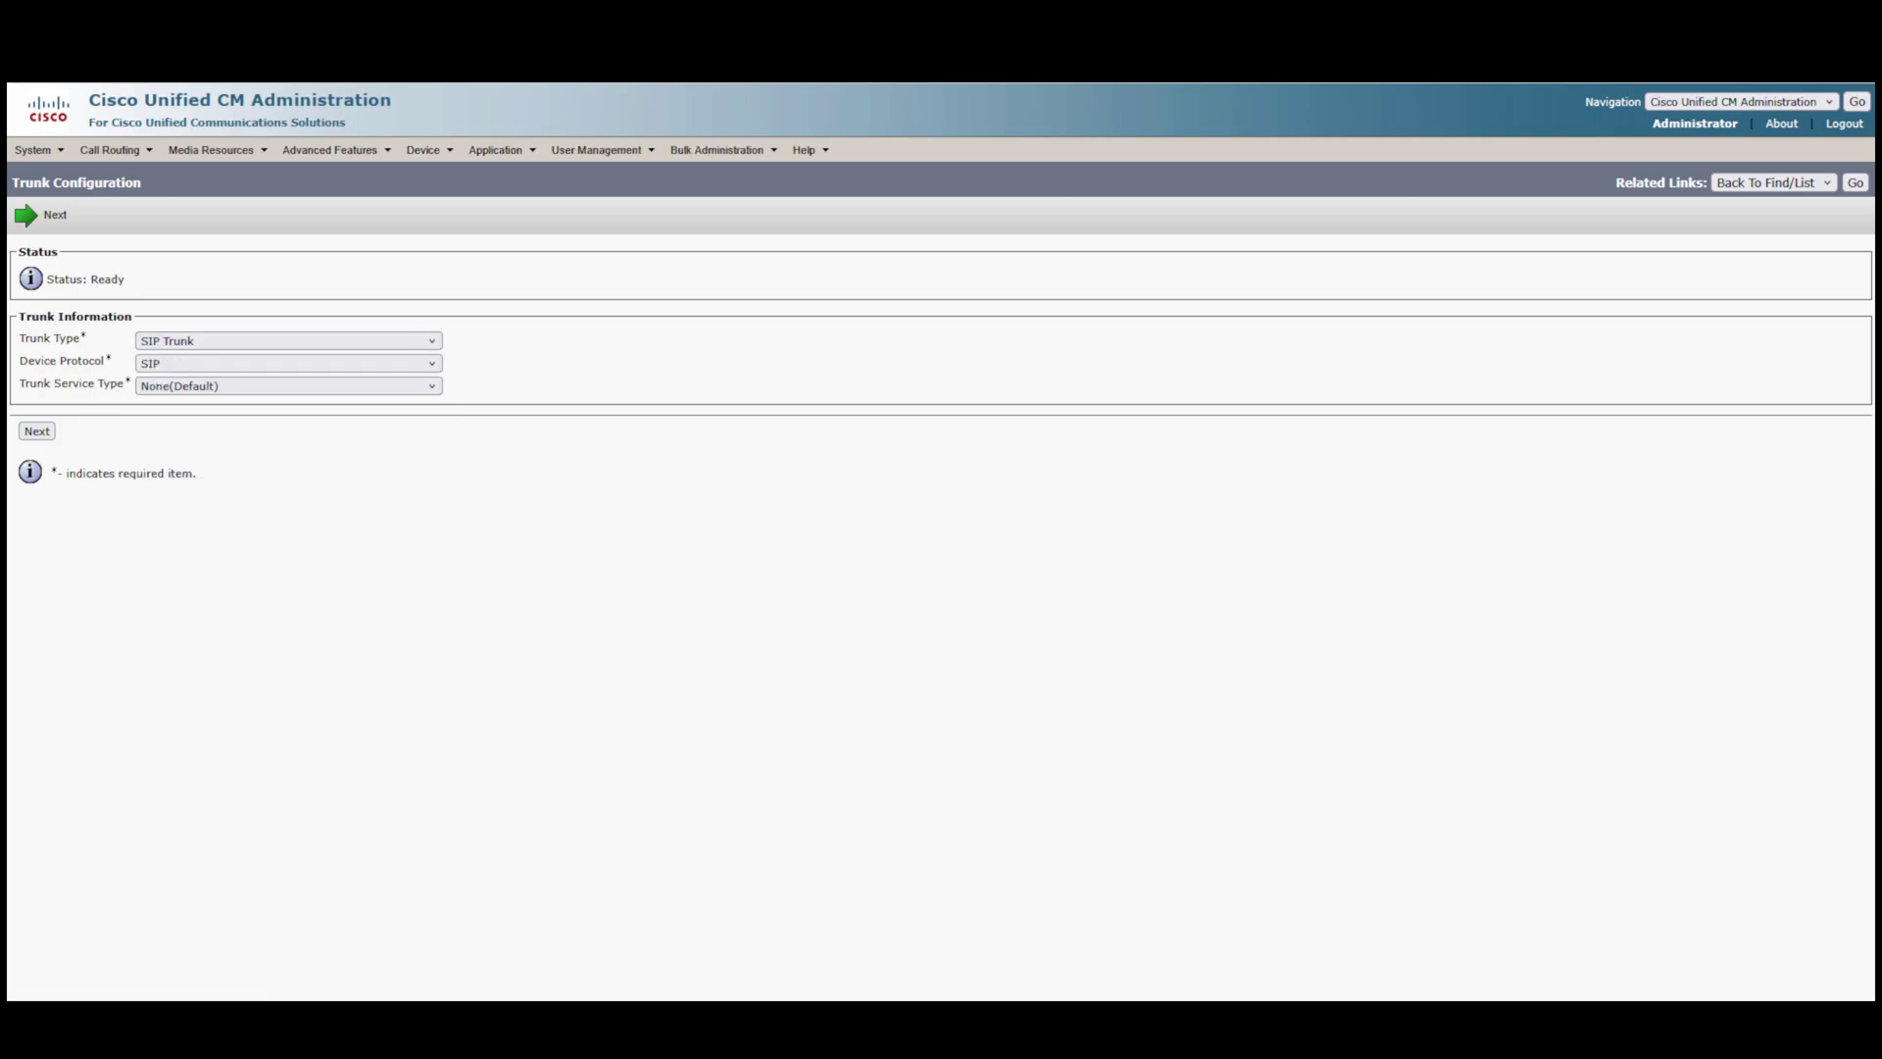
{"action": "left_click", "coordinate": [36, 431]}
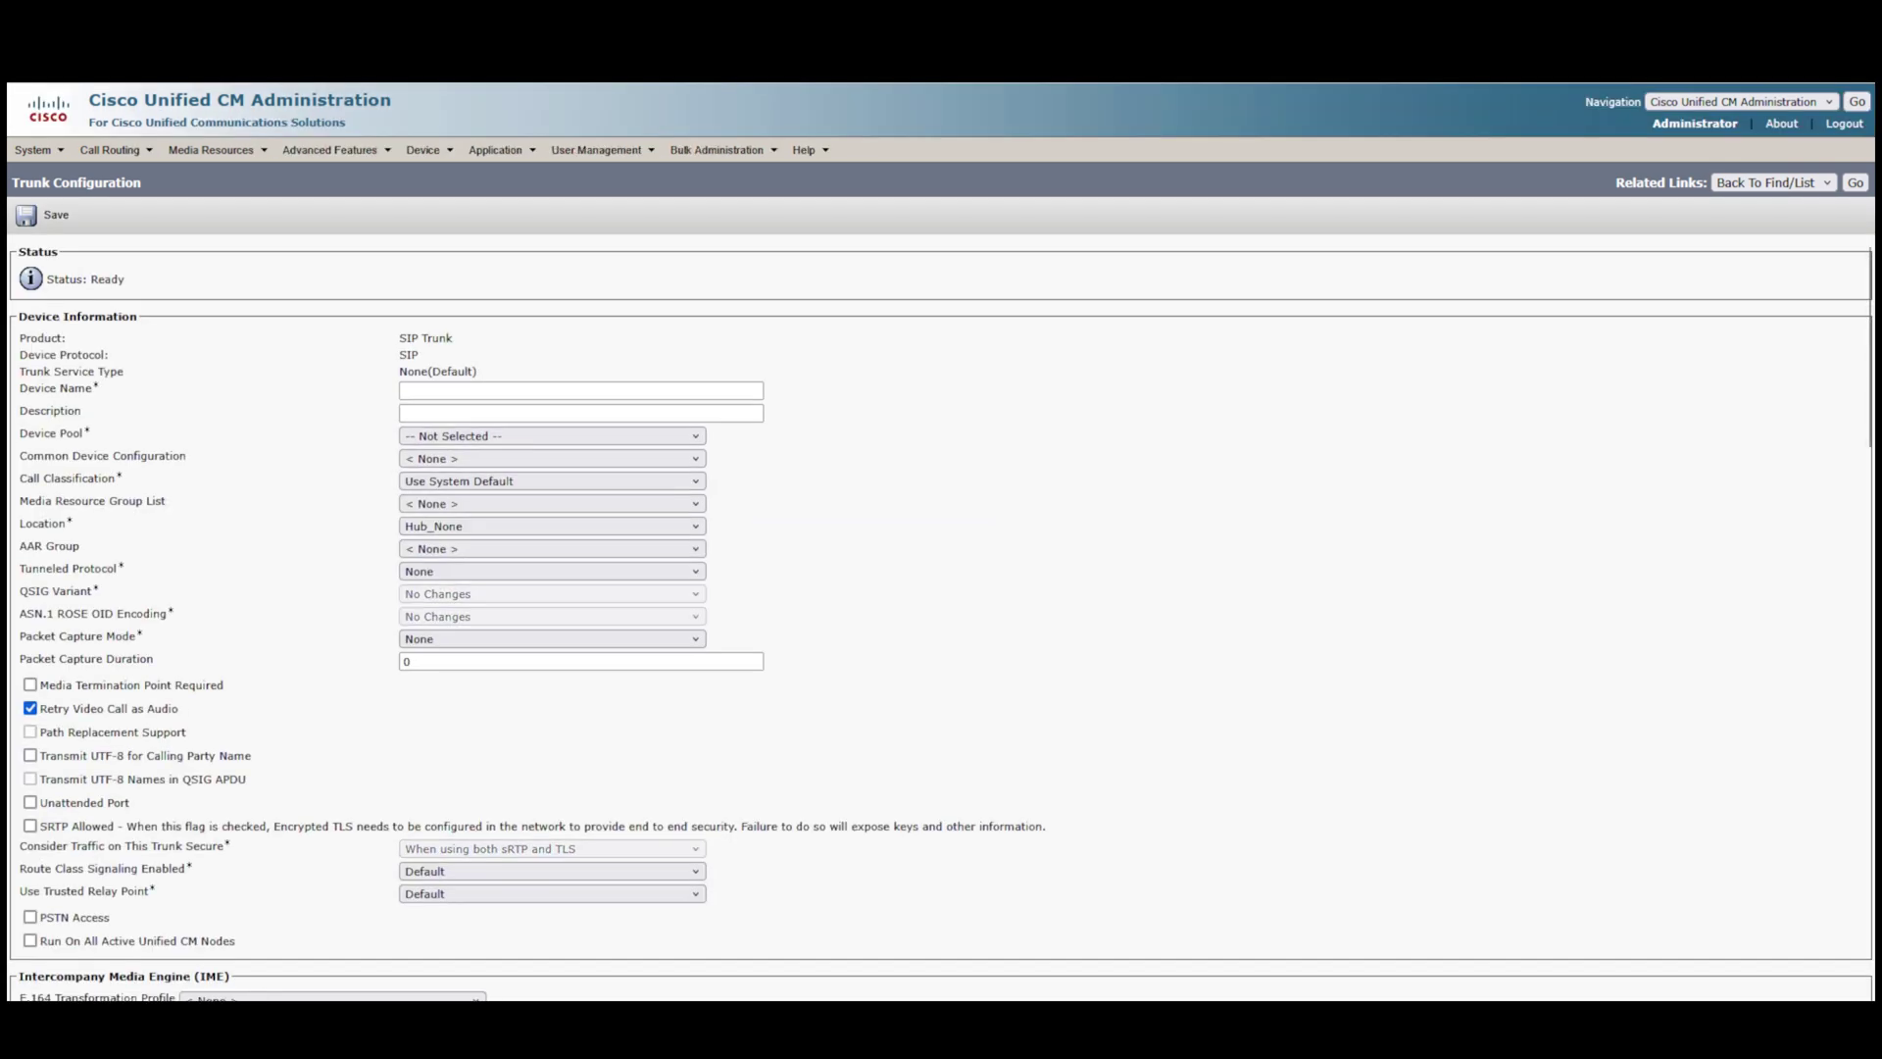
- Enter test as the trunk's device name and description, and assign the Default device pool
{"action": "left_click", "coordinate": [580, 391]}
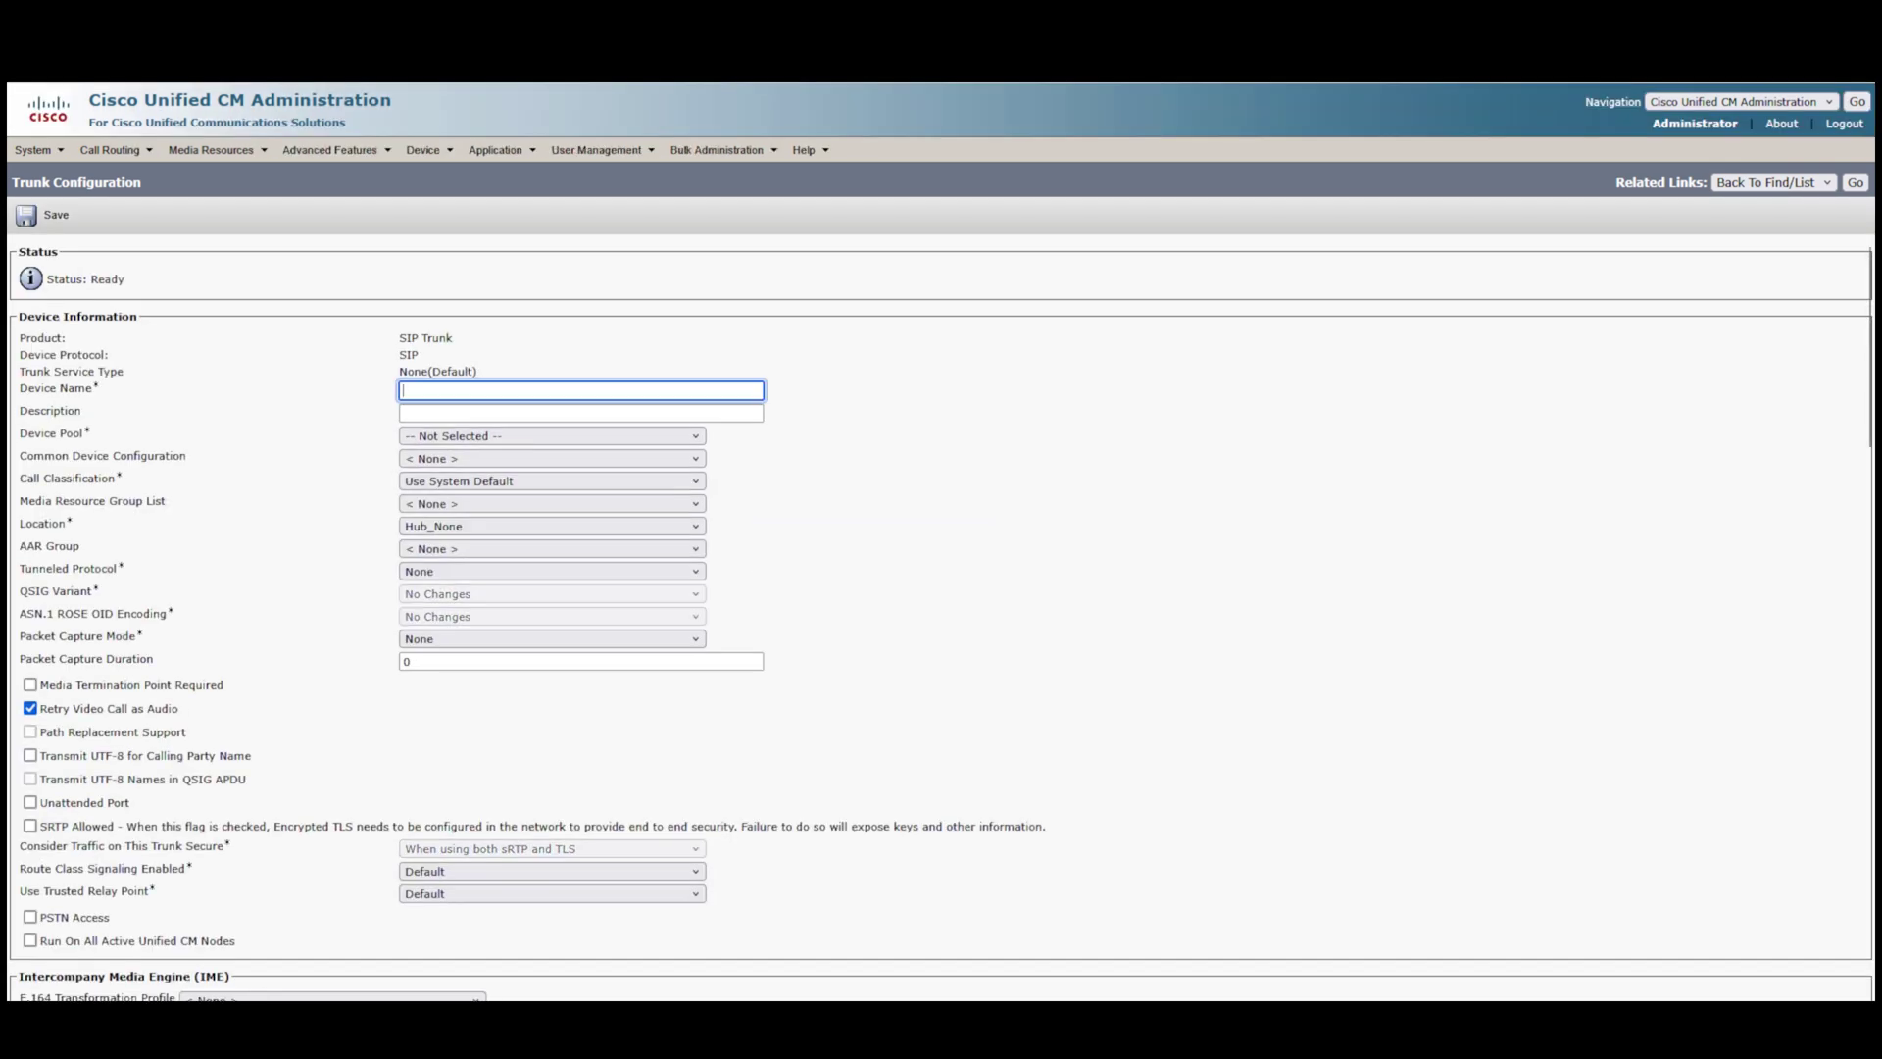
{"action": "type", "text": "test"}
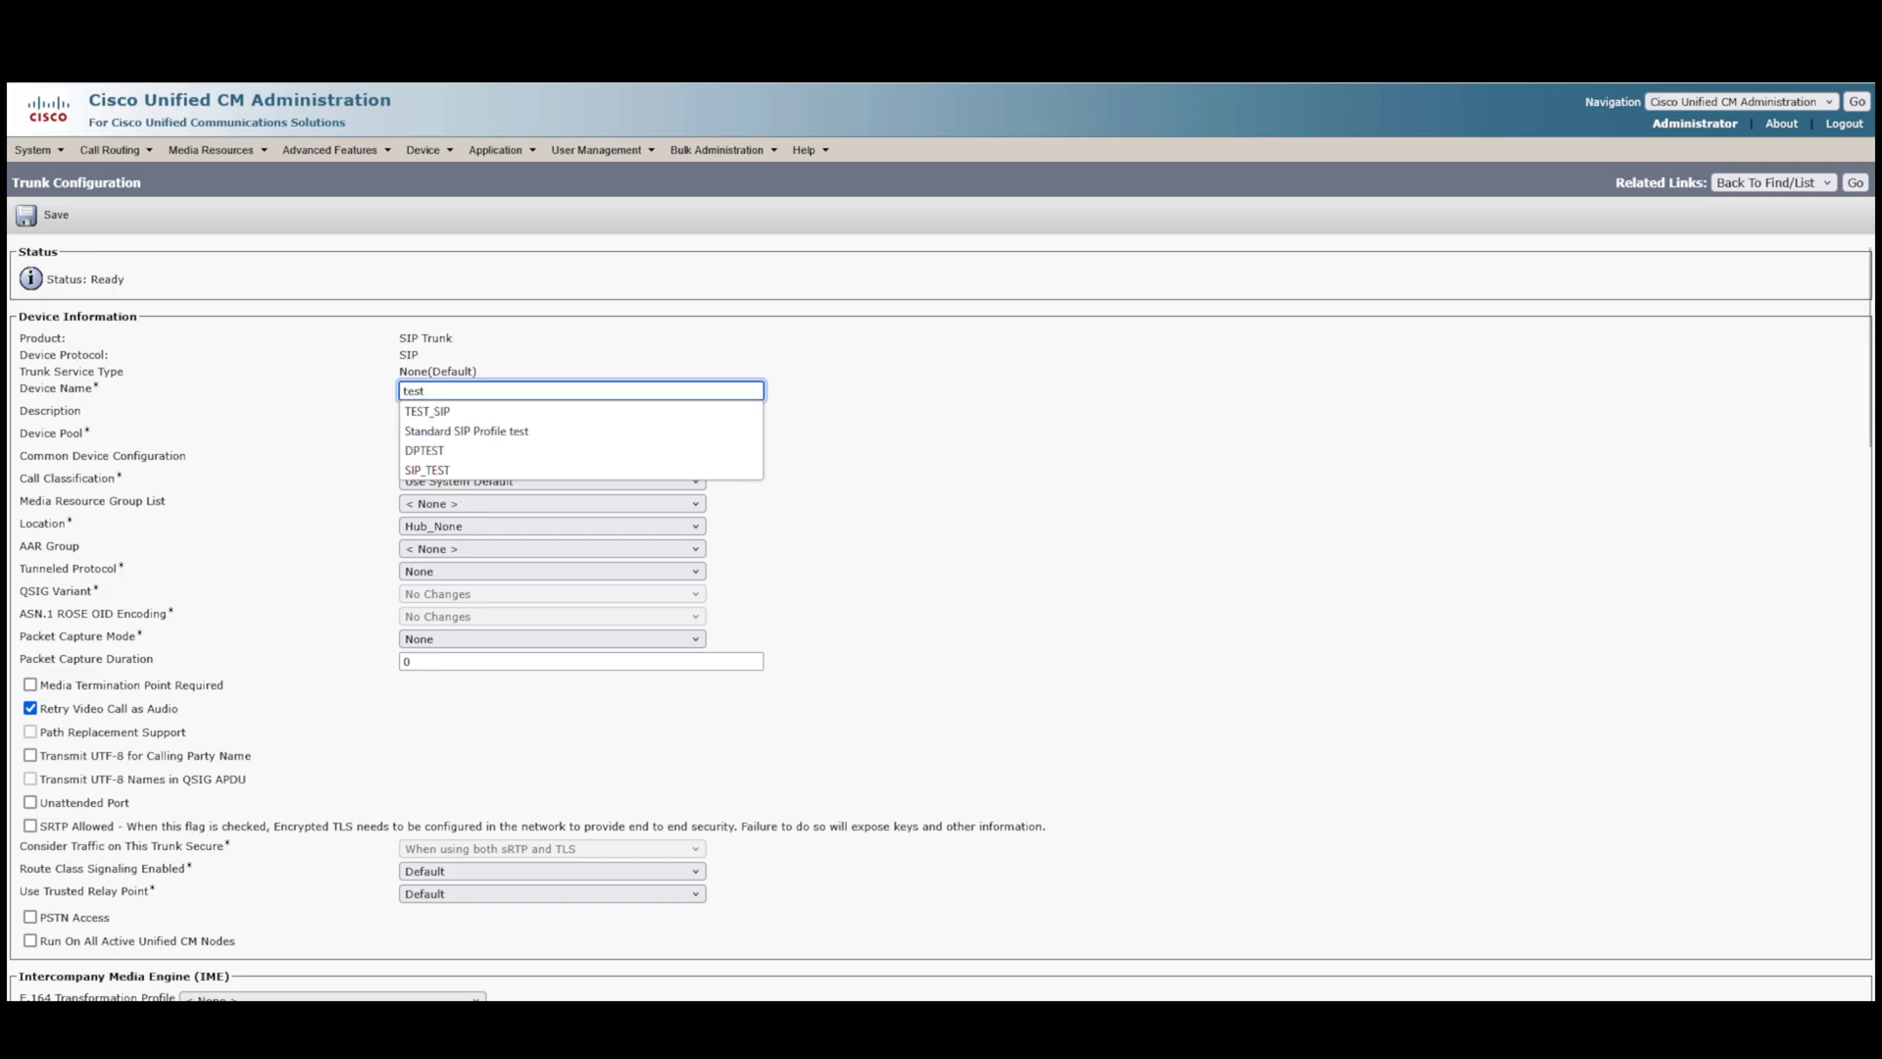
{"action": "left_click", "coordinate": [941, 441]}
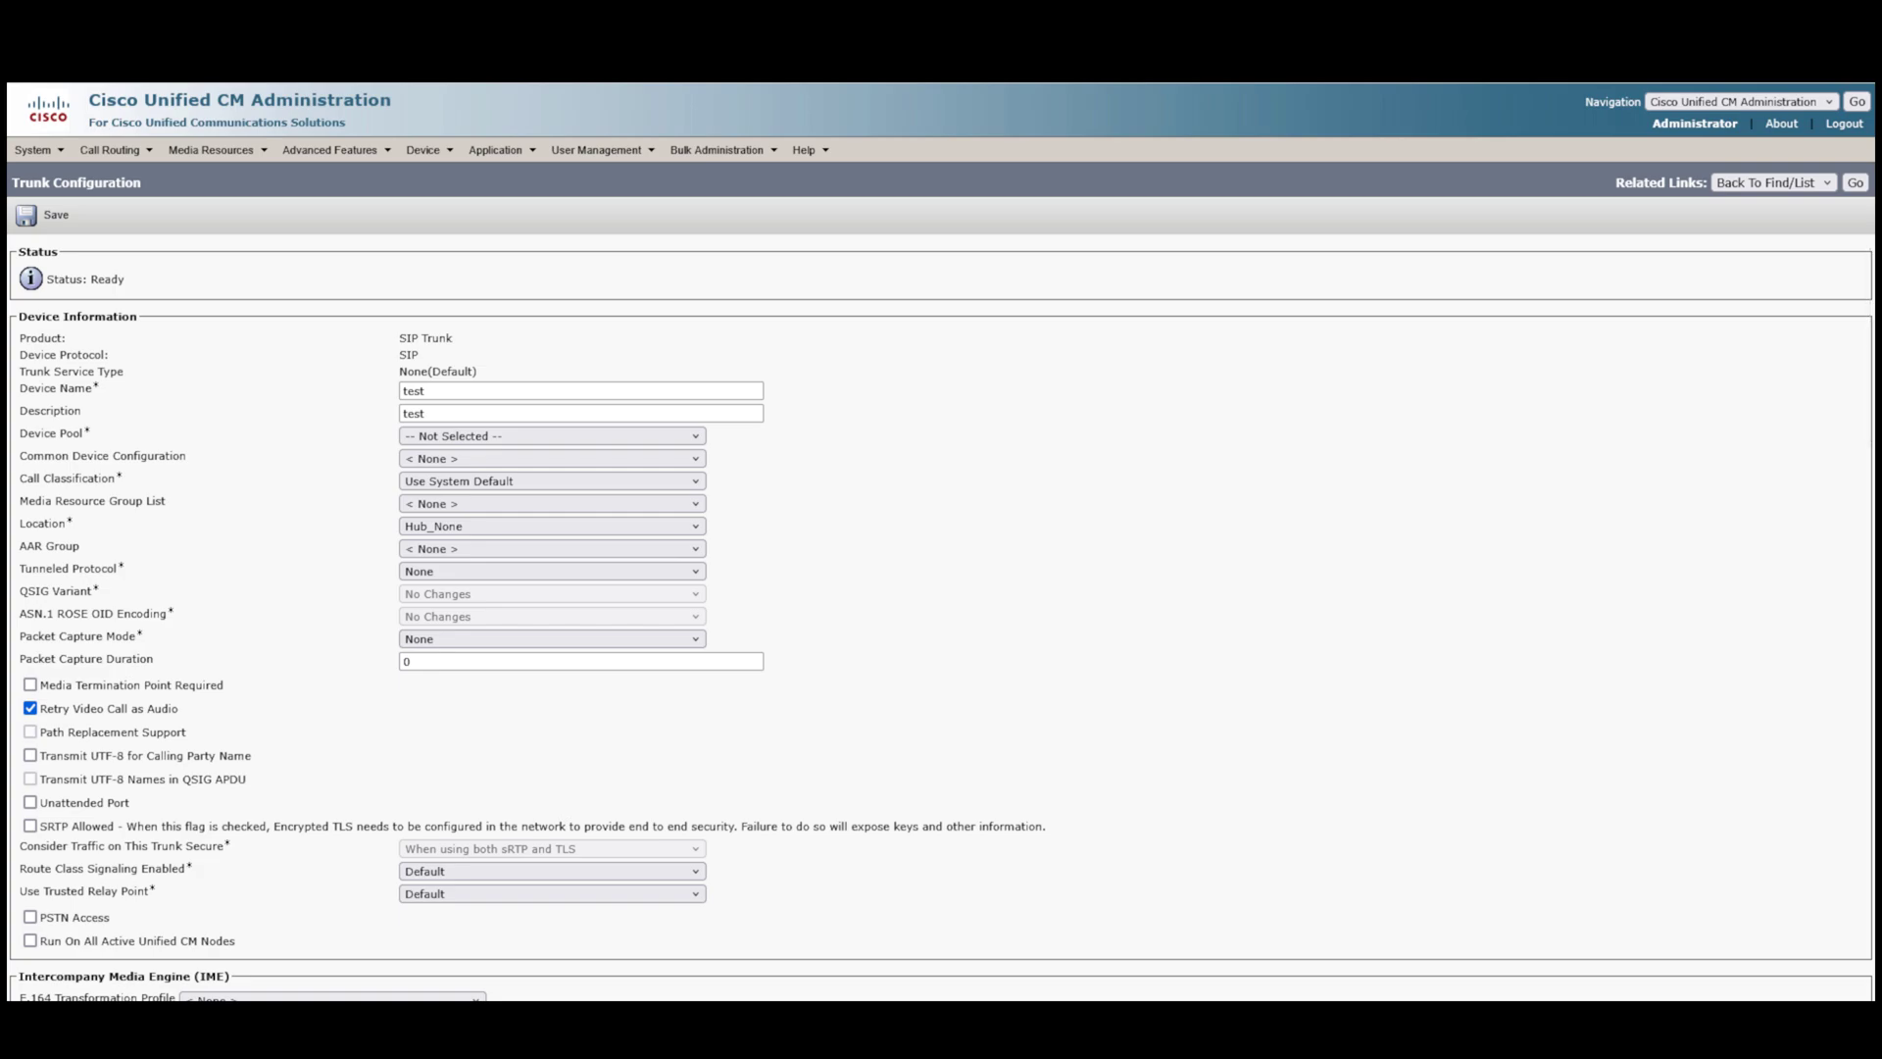
{"action": "left_click", "coordinate": [552, 435]}
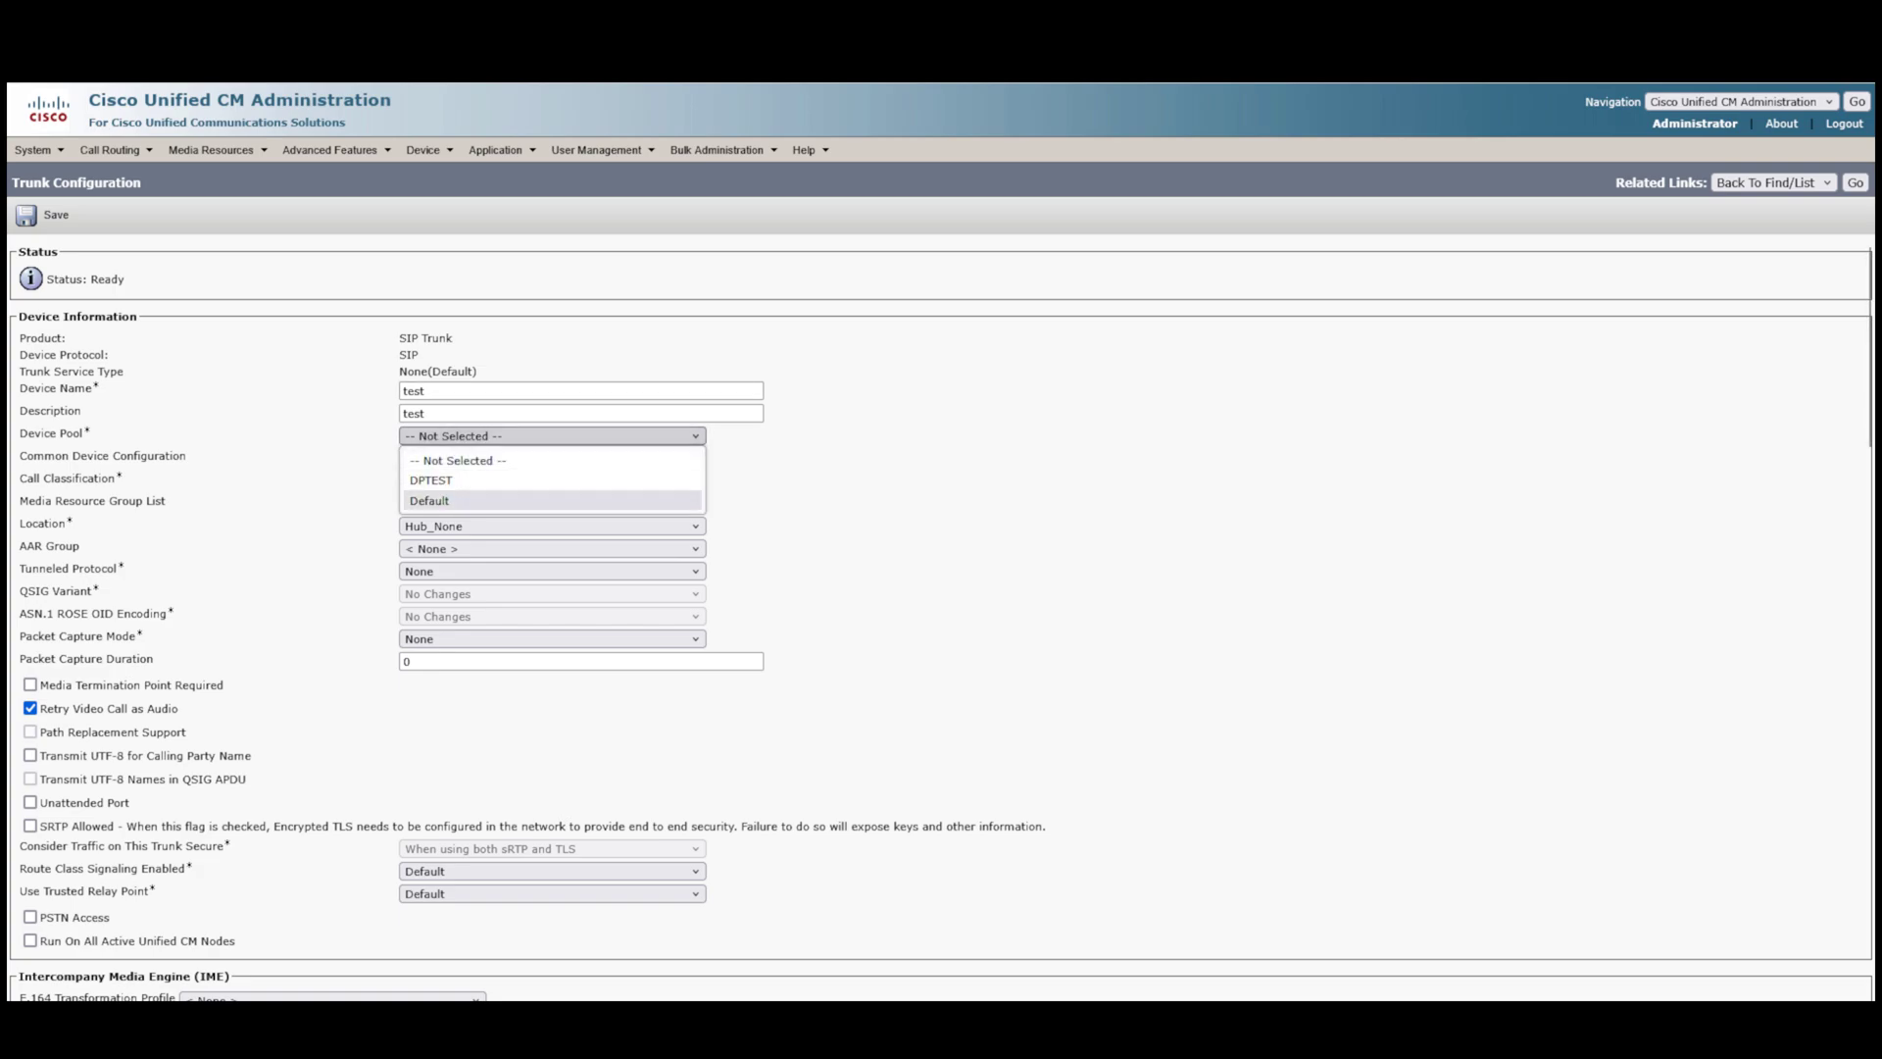
{"action": "left_click", "coordinate": [552, 501]}
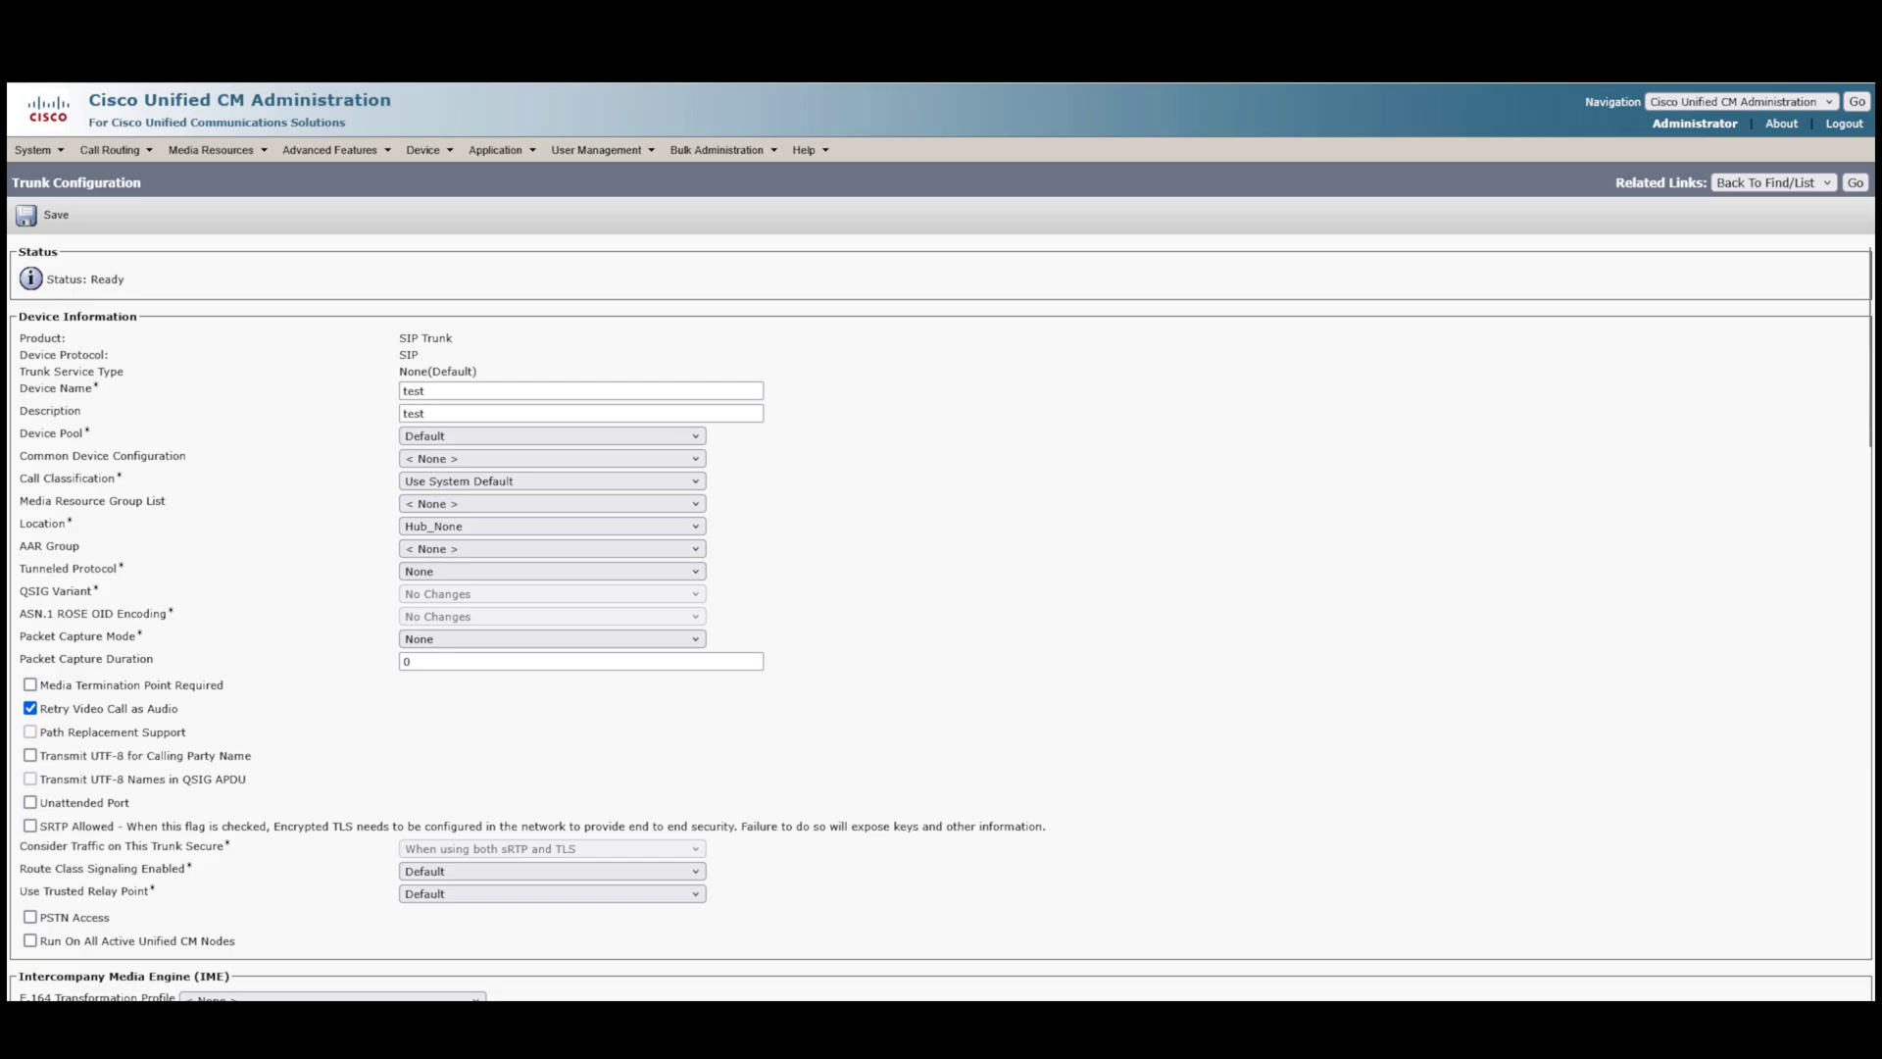
- In the SIP information, assign the Non Secure SIP Trunk Profile as security profile and Standard SIP Profile test as SIP profile
{"action": "scroll", "coordinate": [941, 618], "scroll_direction": "down", "scroll_amount": 3}
{"action": "scroll", "coordinate": [941, 617], "scroll_direction": "down", "scroll_amount": 3}
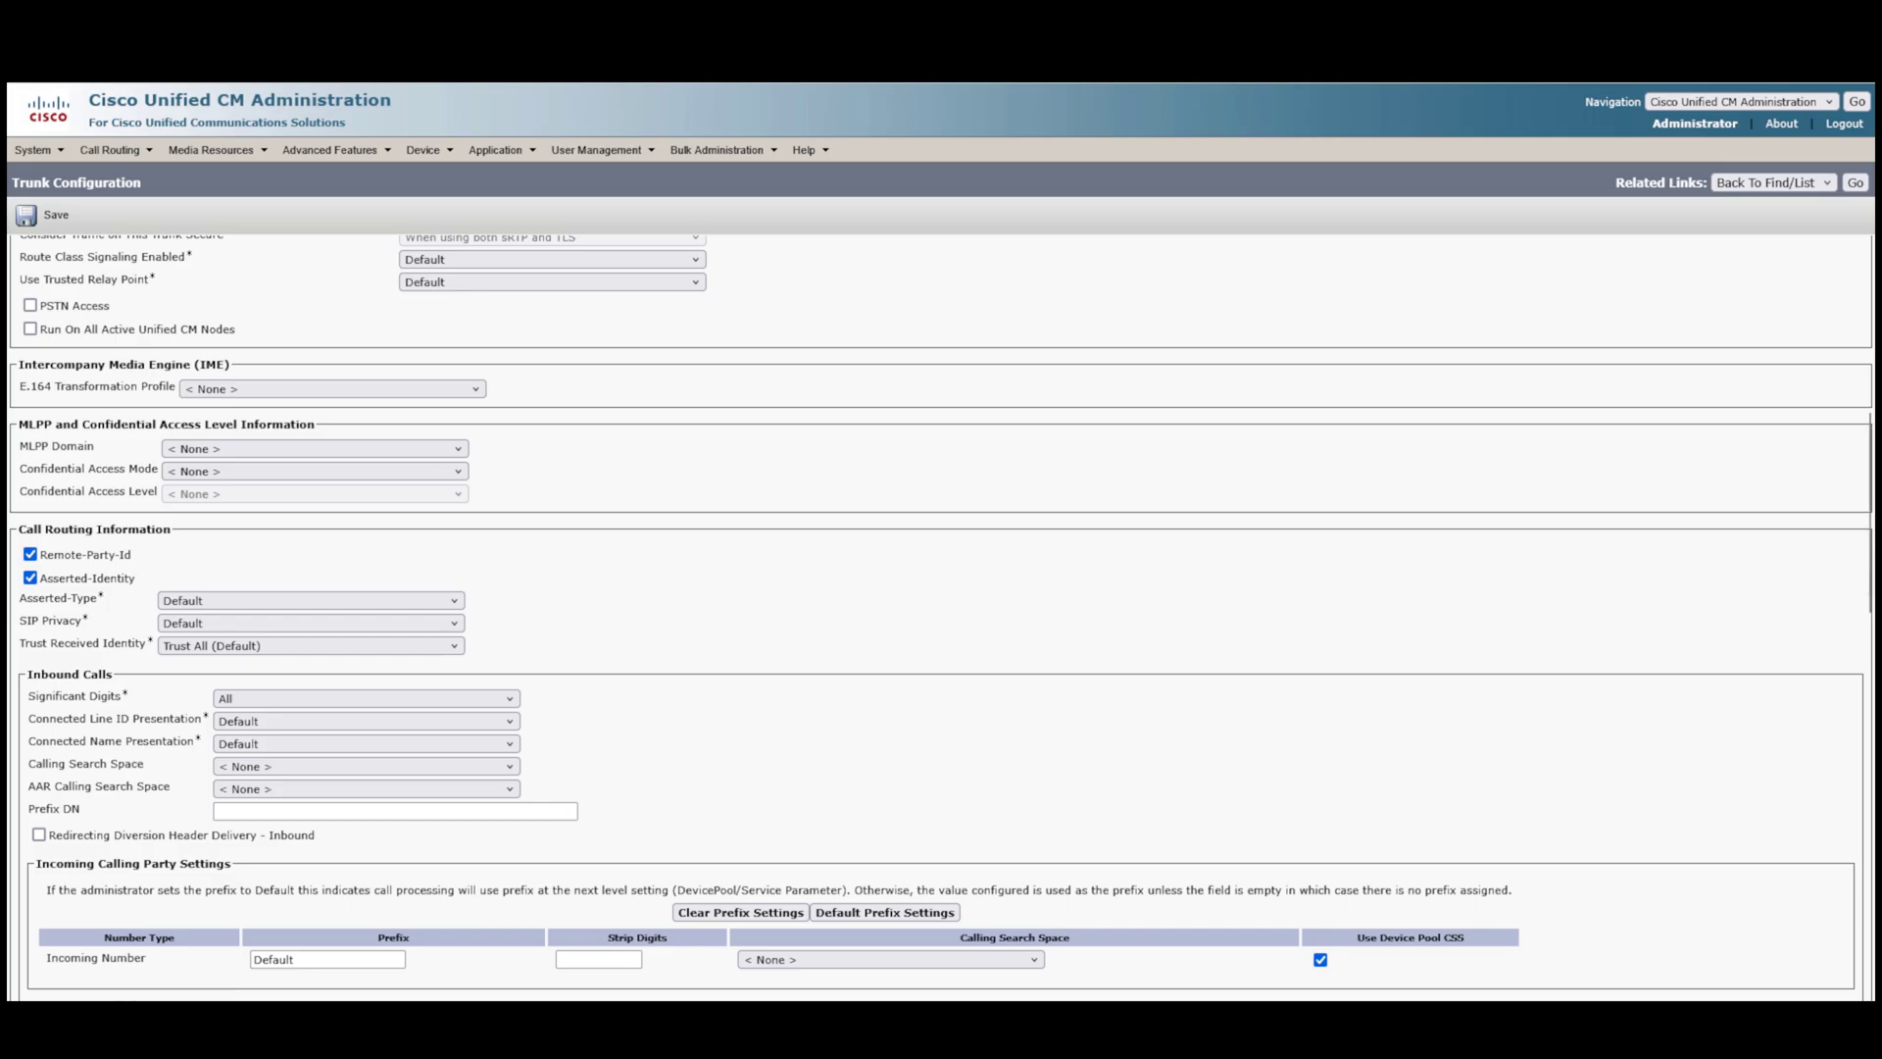
{"action": "scroll", "coordinate": [941, 617], "scroll_direction": "down", "scroll_amount": 4}
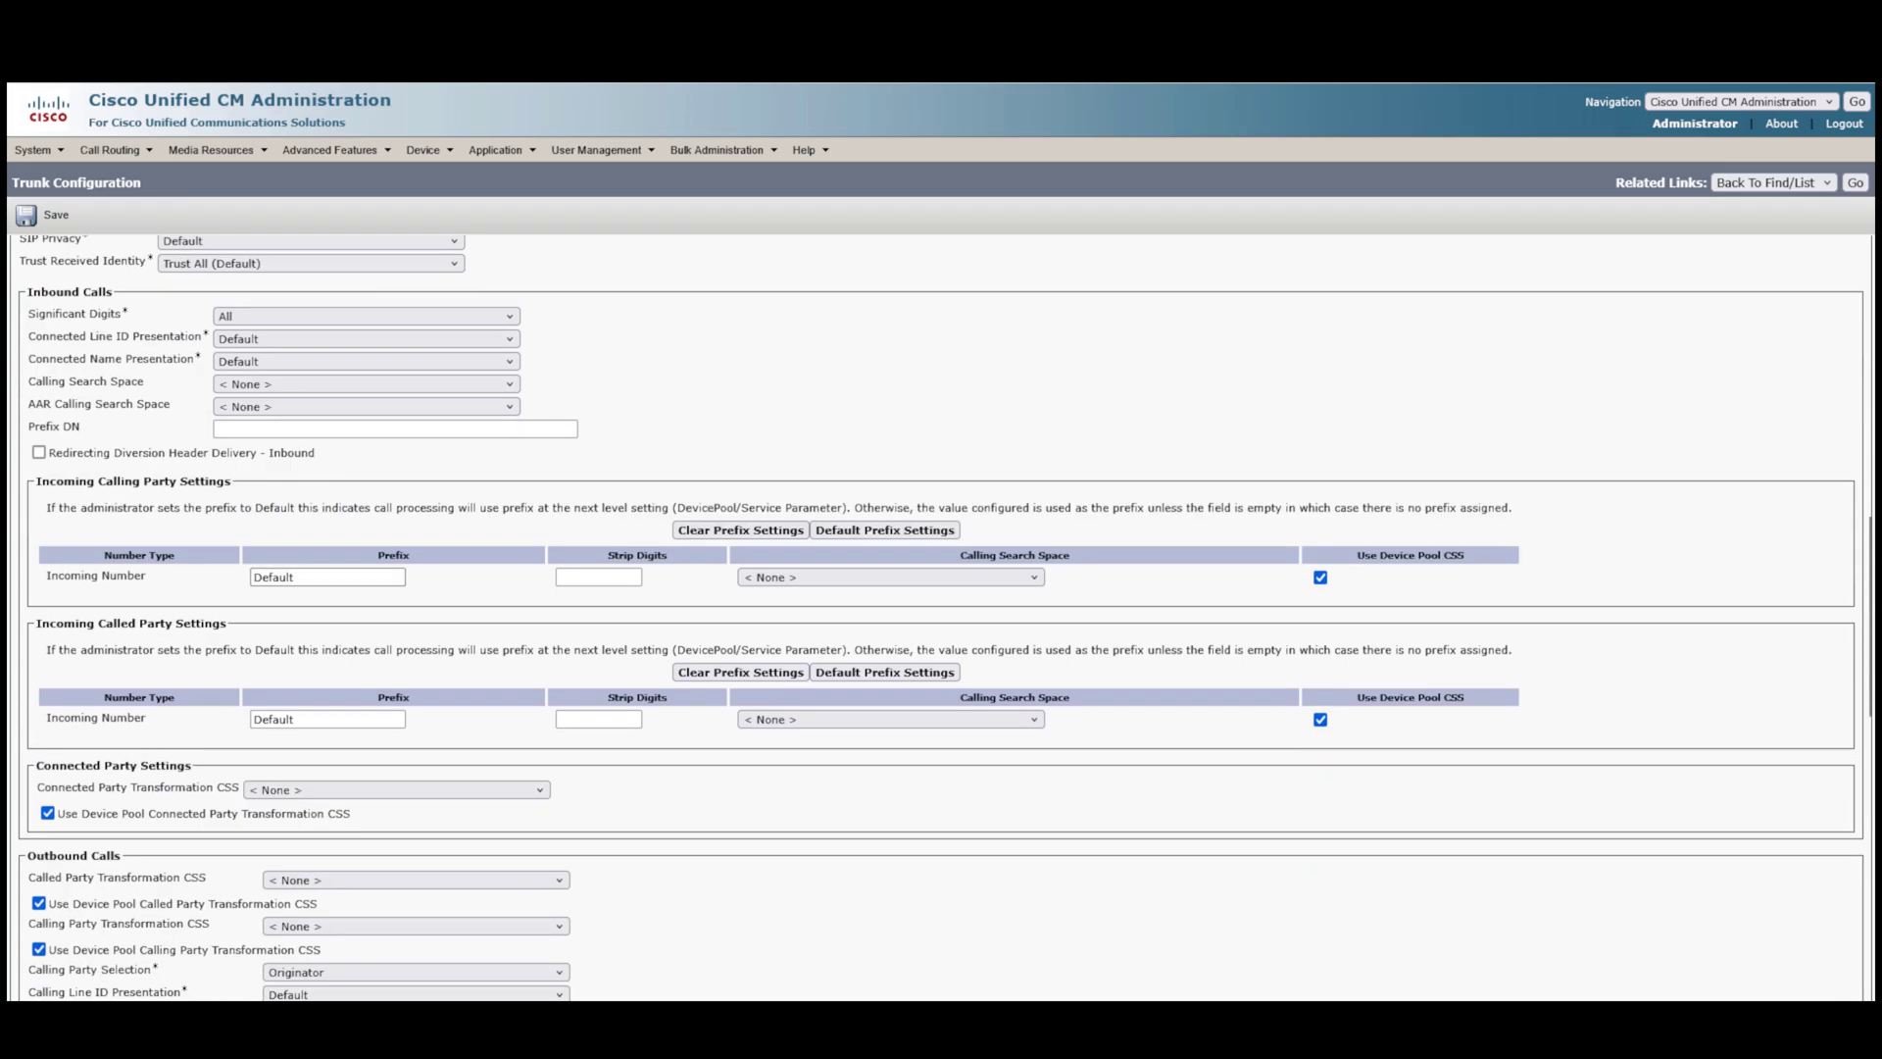
{"action": "scroll", "coordinate": [941, 617], "scroll_direction": "up", "scroll_amount": 10}
{"action": "scroll", "coordinate": [940, 617], "scroll_direction": "down", "scroll_amount": 5}
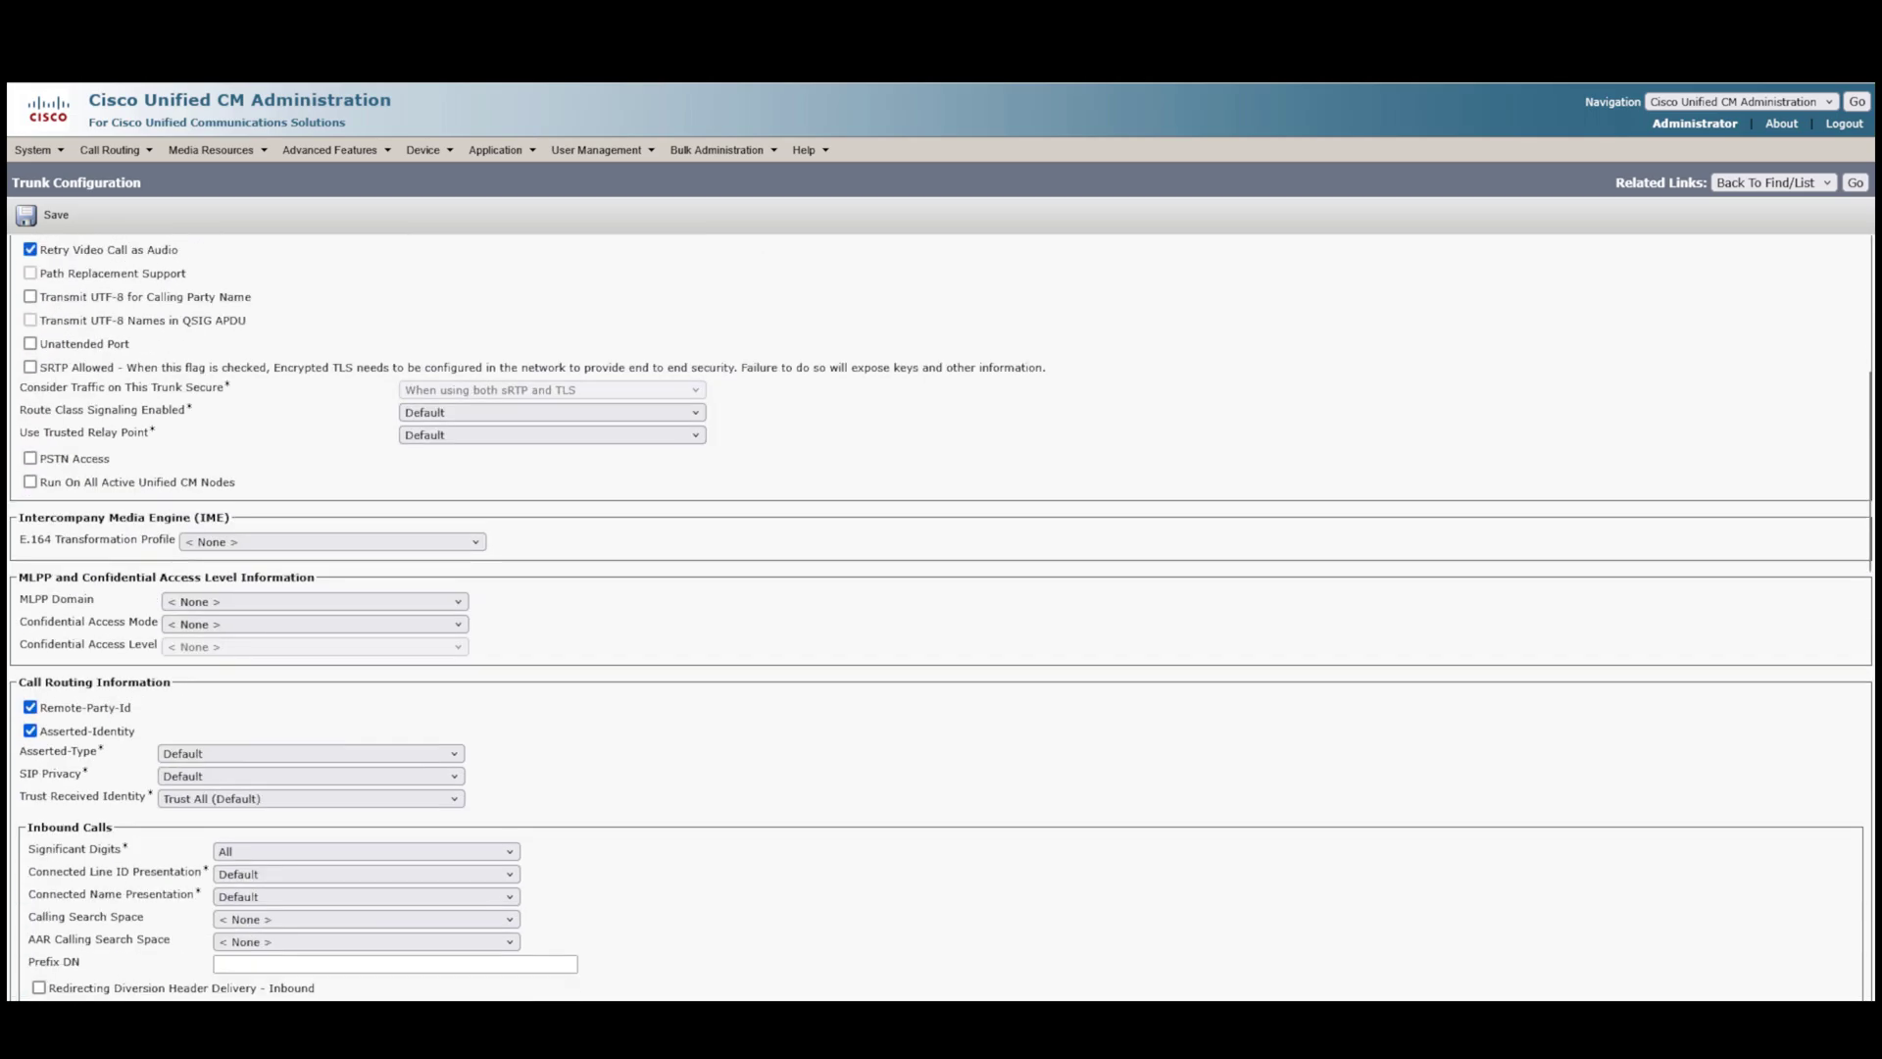
{"action": "scroll", "coordinate": [941, 617], "scroll_direction": "down", "scroll_amount": 5}
{"action": "scroll", "coordinate": [941, 618], "scroll_direction": "down", "scroll_amount": 8}
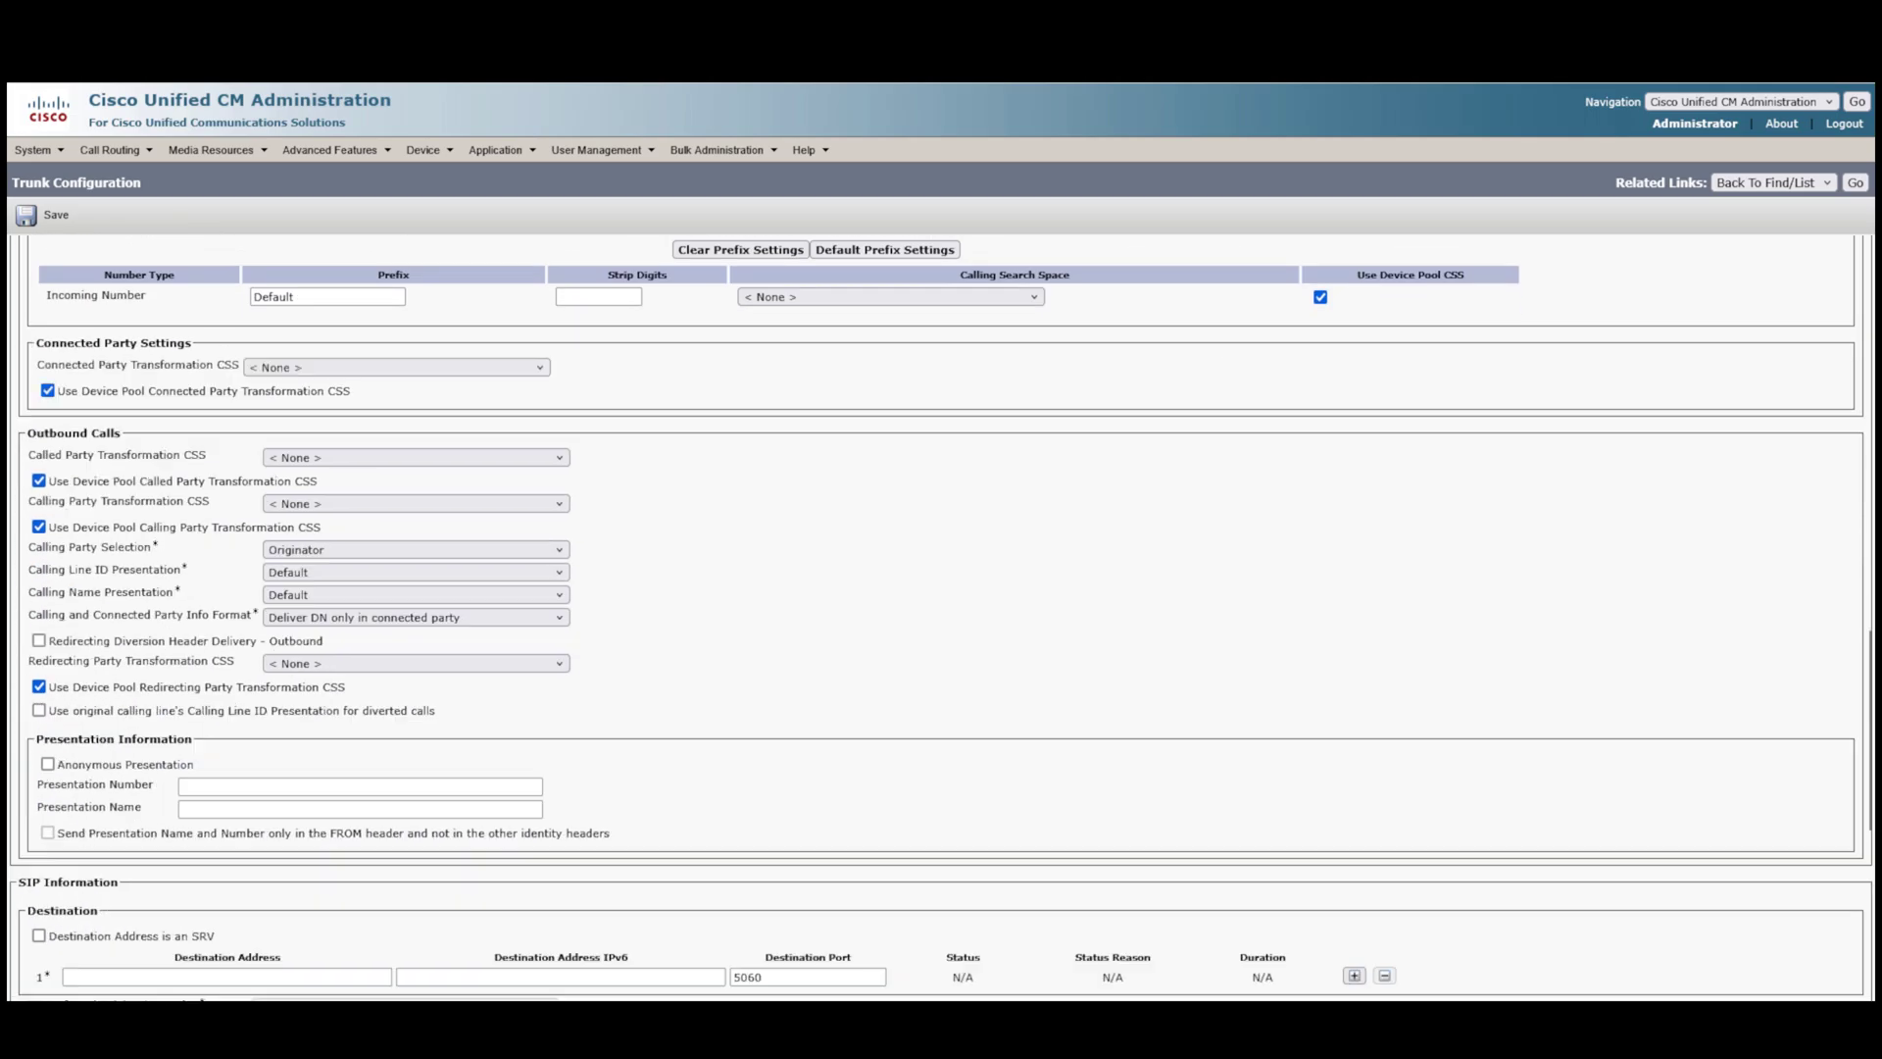
{"action": "scroll", "coordinate": [402, 549], "scroll_direction": "down", "scroll_amount": 6}
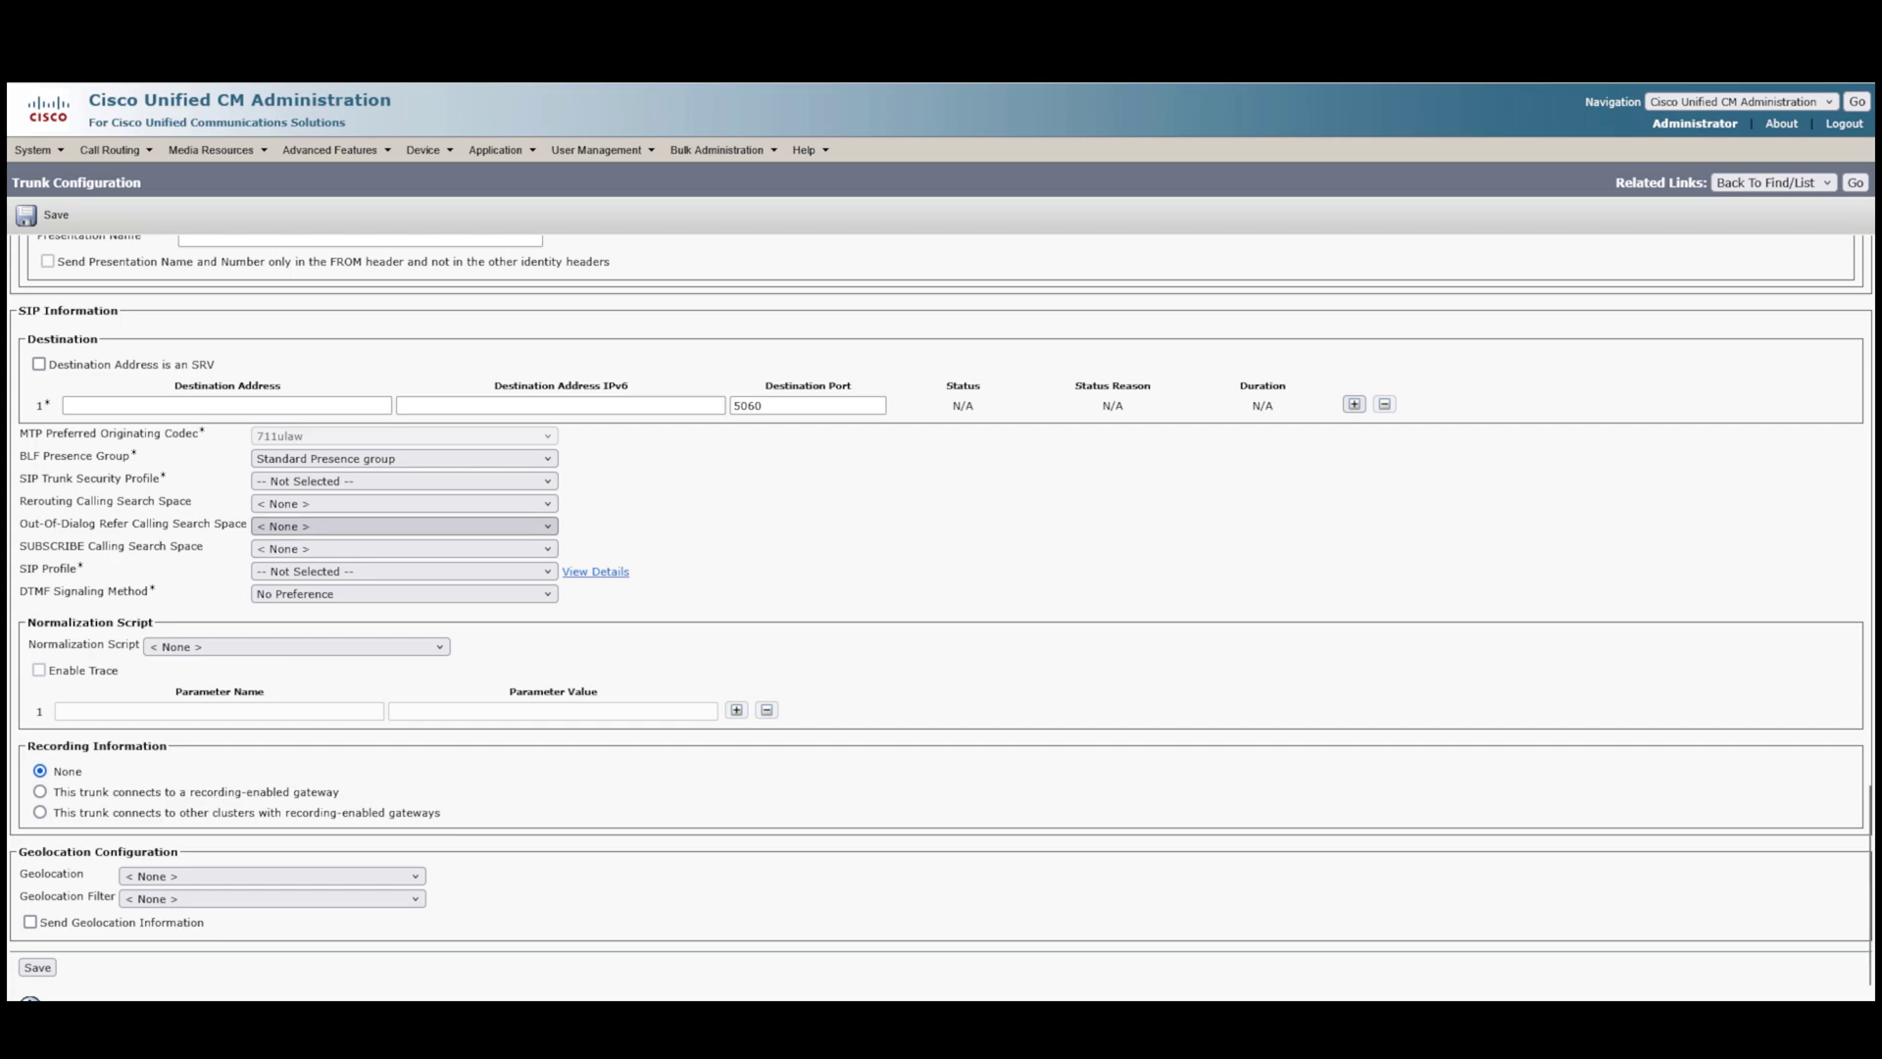
{"action": "left_click", "coordinate": [404, 481]}
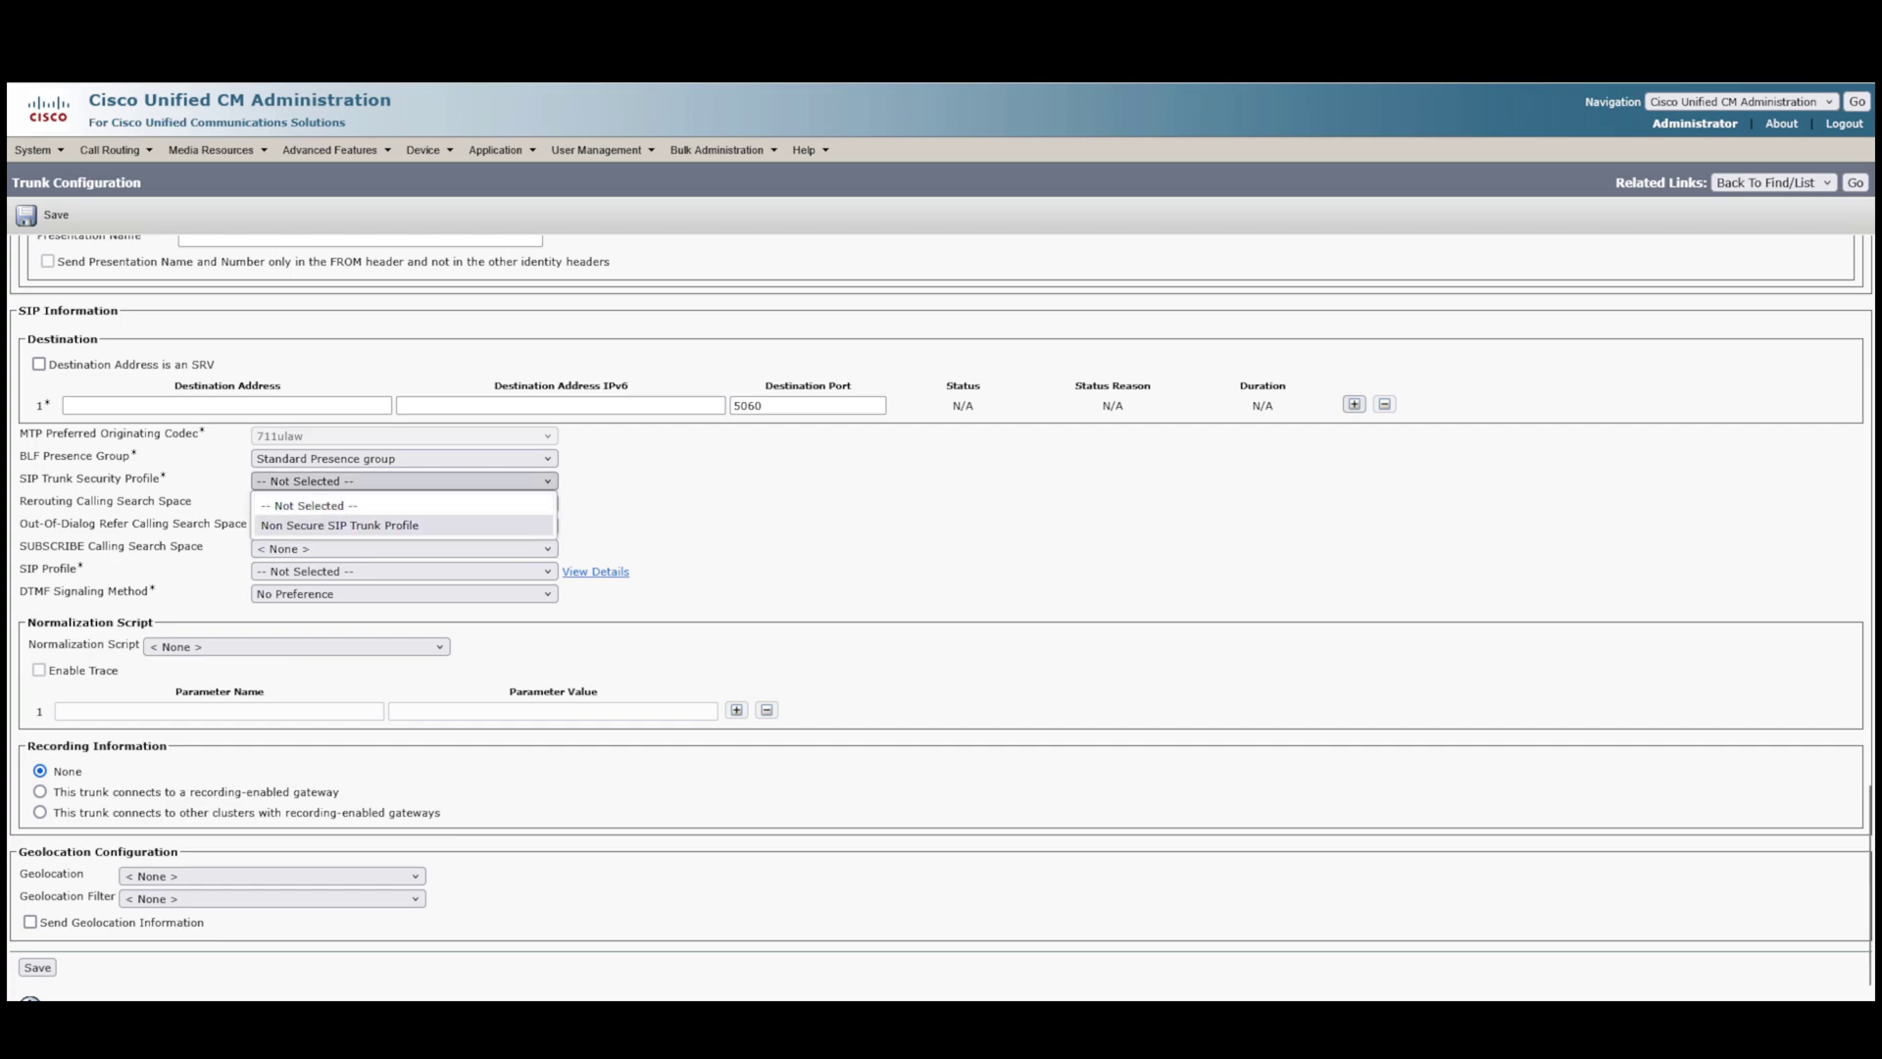
{"action": "left_click", "coordinate": [339, 524]}
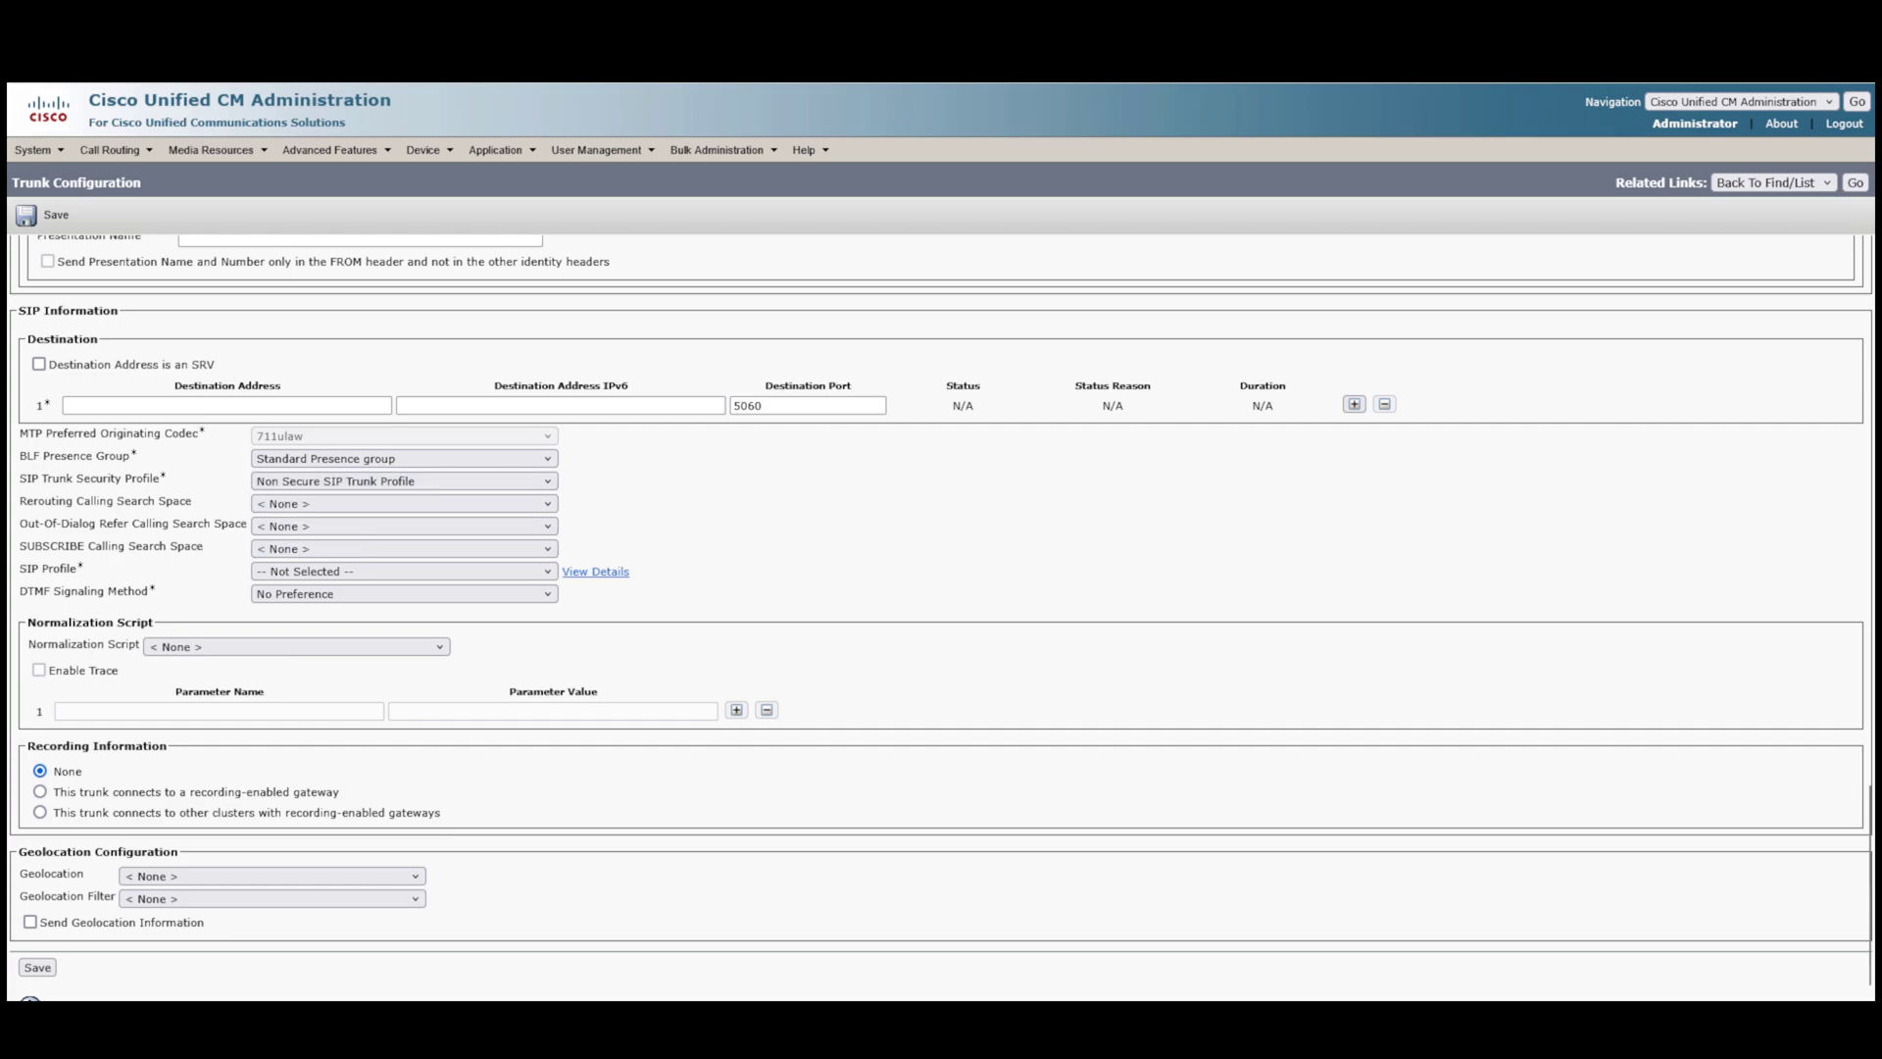
{"action": "left_click", "coordinate": [403, 570]}
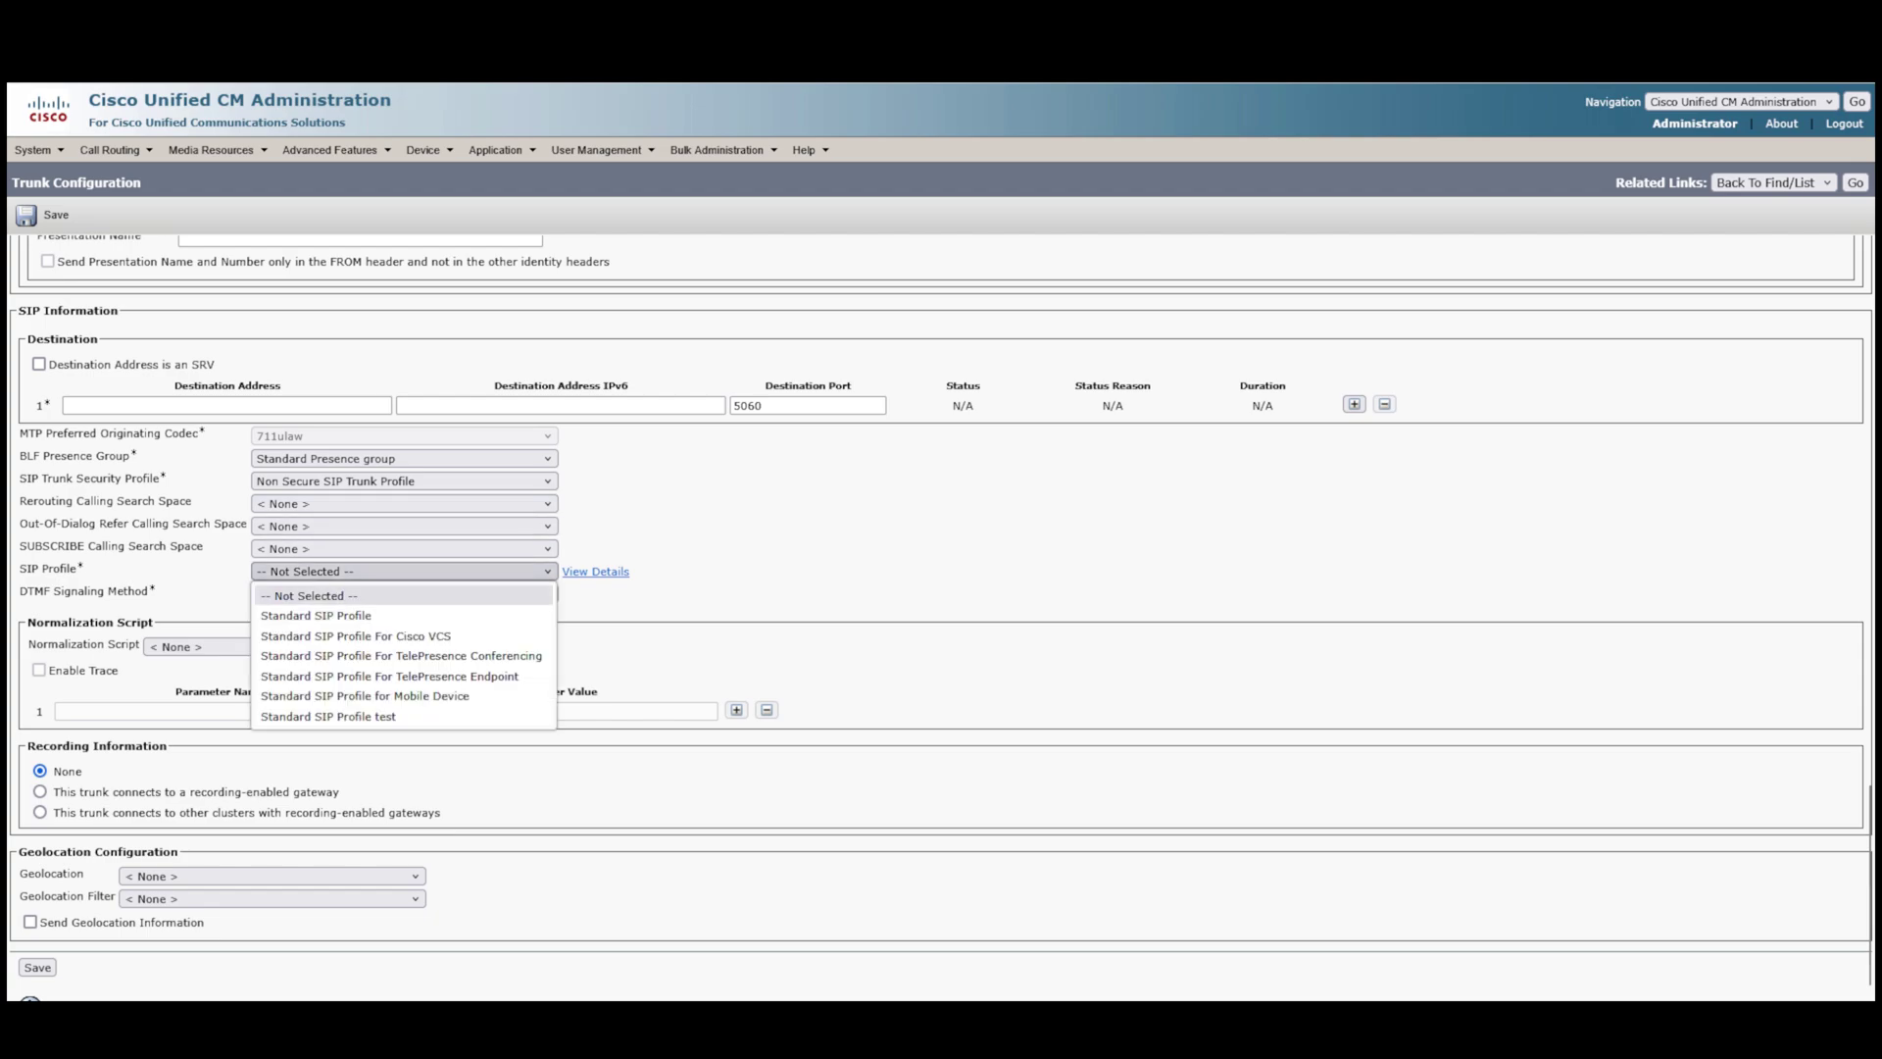
{"action": "left_click", "coordinate": [328, 715]}
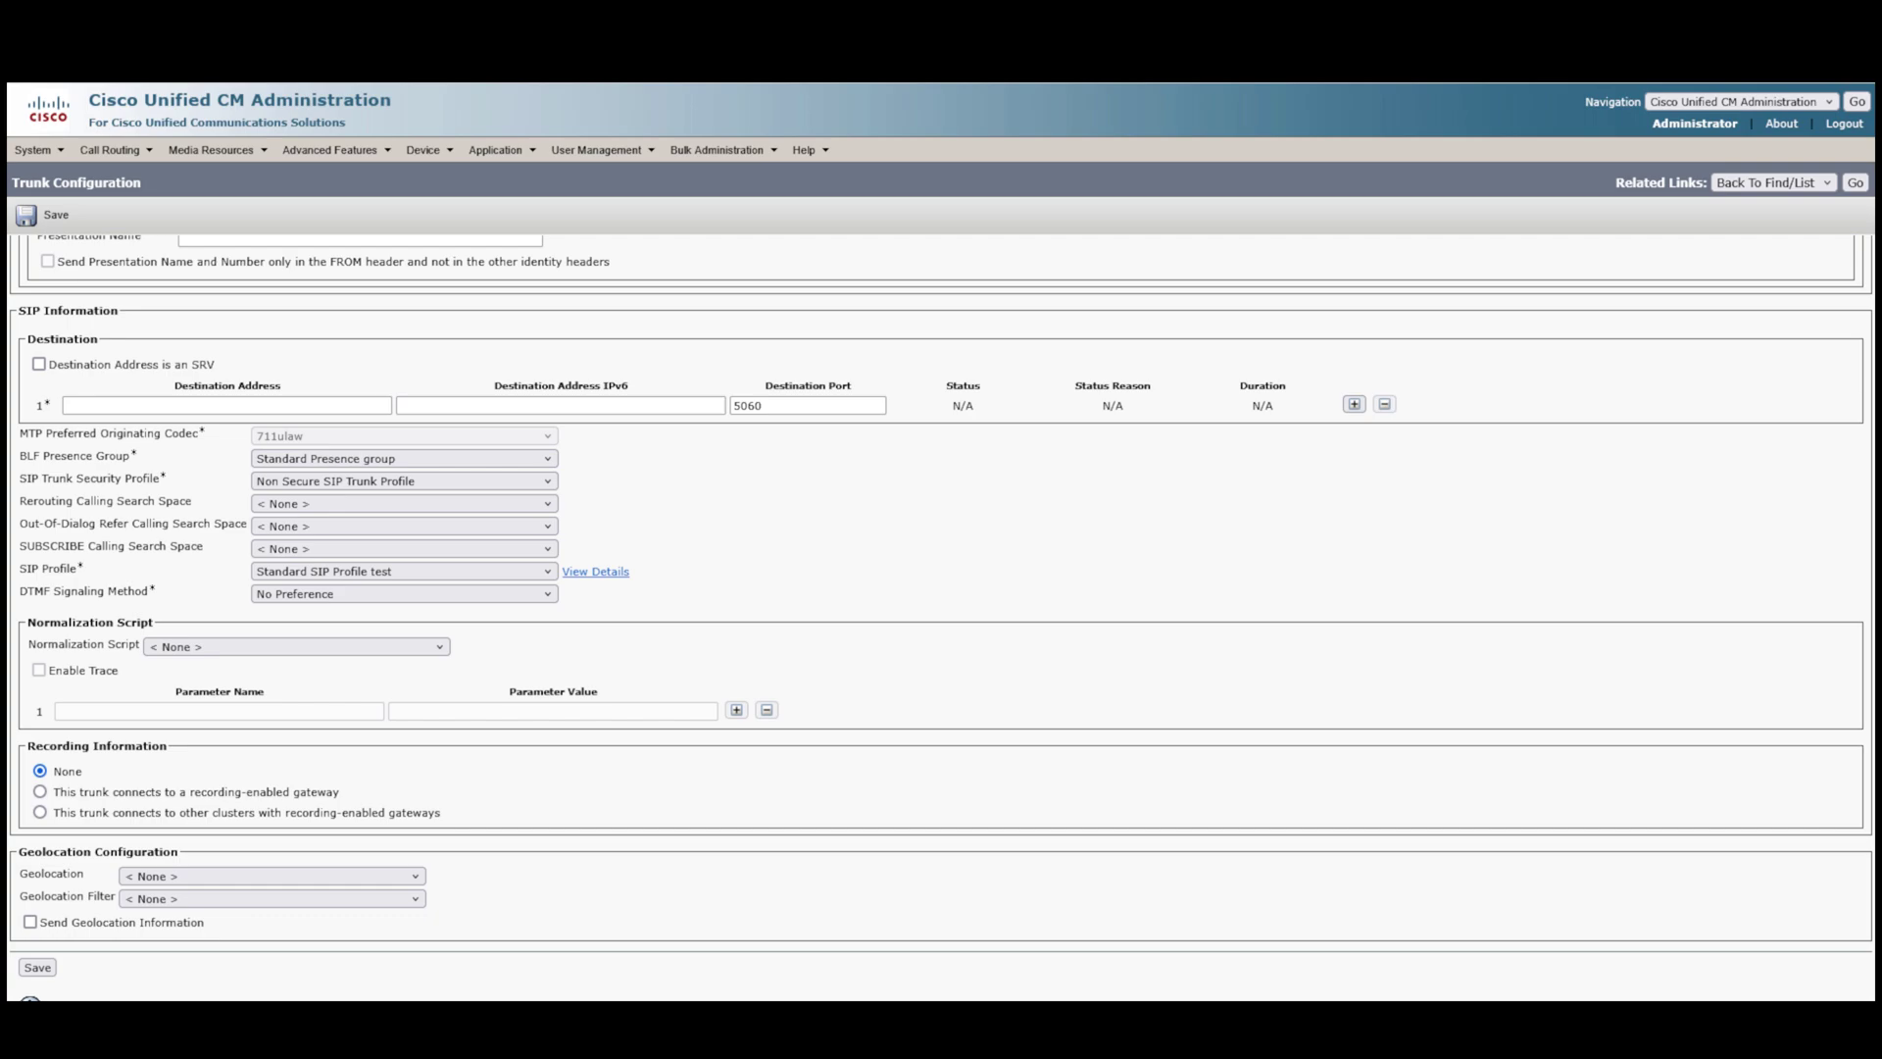
- Set the trunk's first destination address to 10.130.1.254, keeping destination port 5060
{"action": "scroll", "coordinate": [941, 617], "scroll_direction": "down", "scroll_amount": 1}
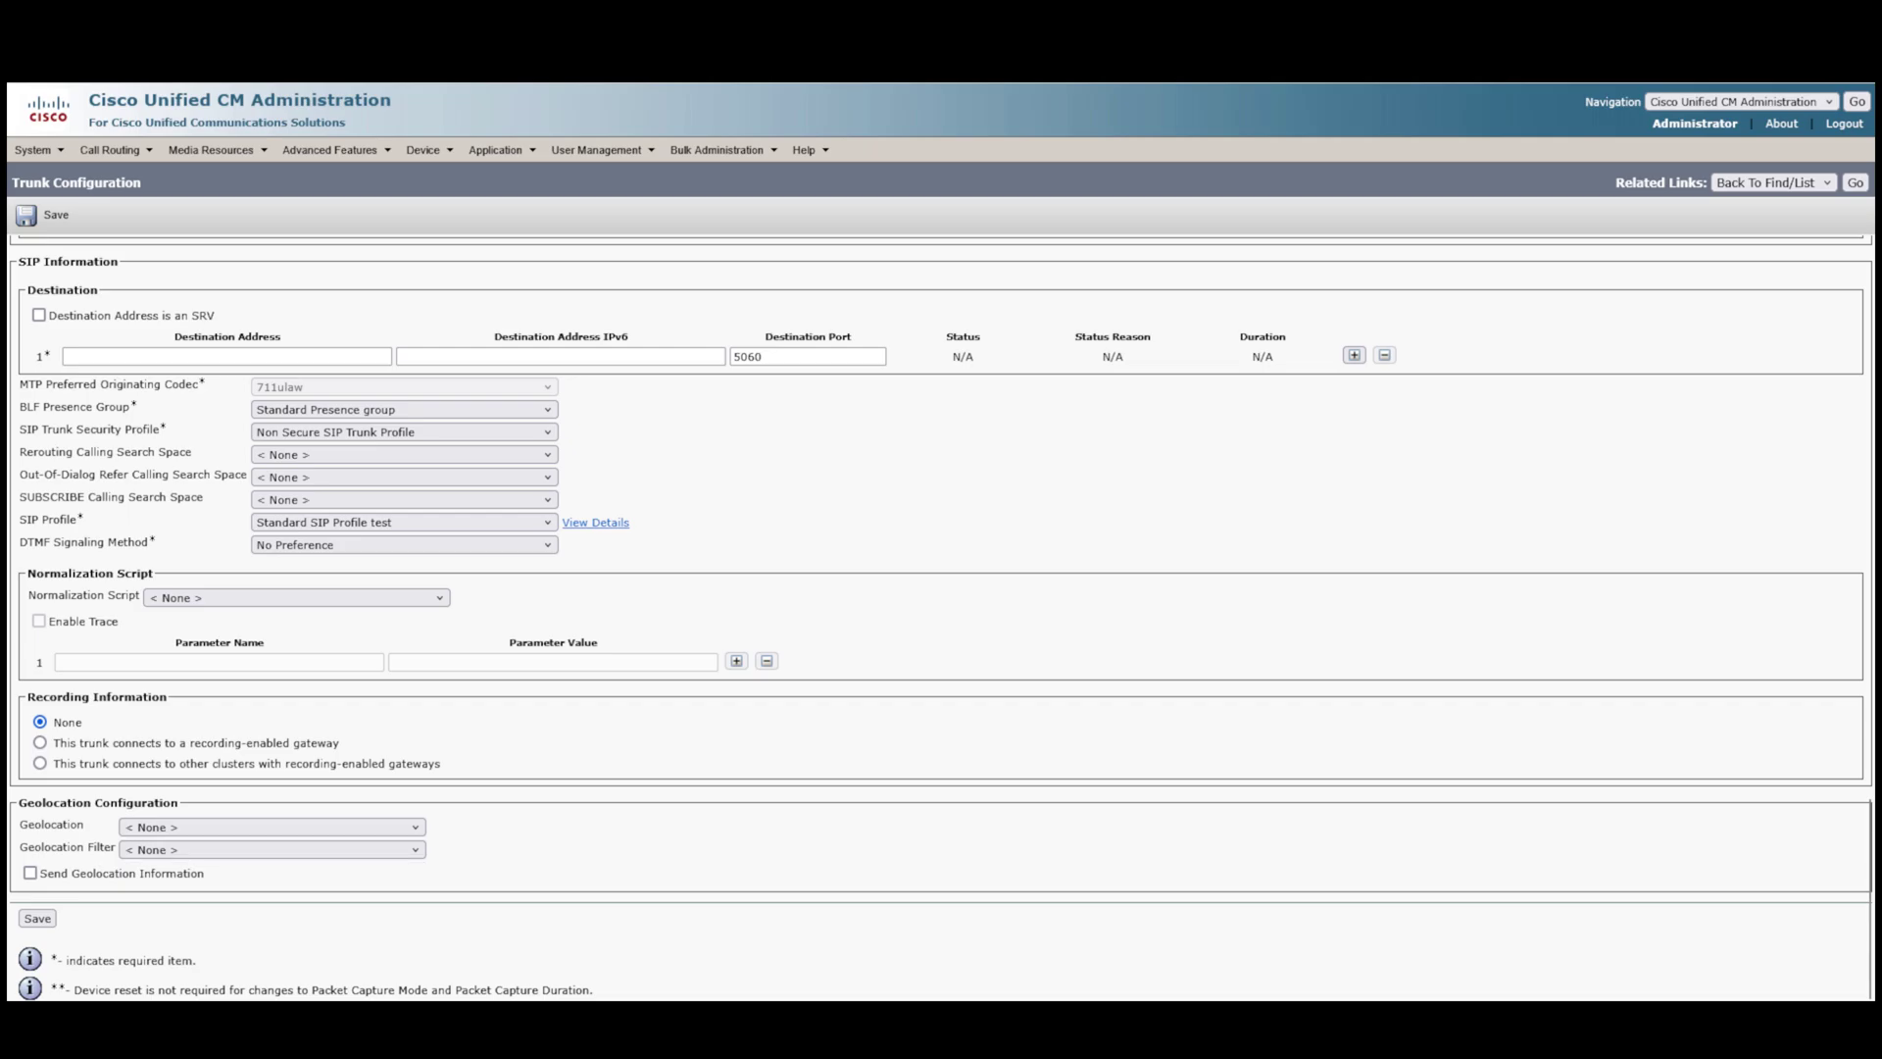
{"action": "scroll", "coordinate": [941, 617], "scroll_direction": "up", "scroll_amount": 4}
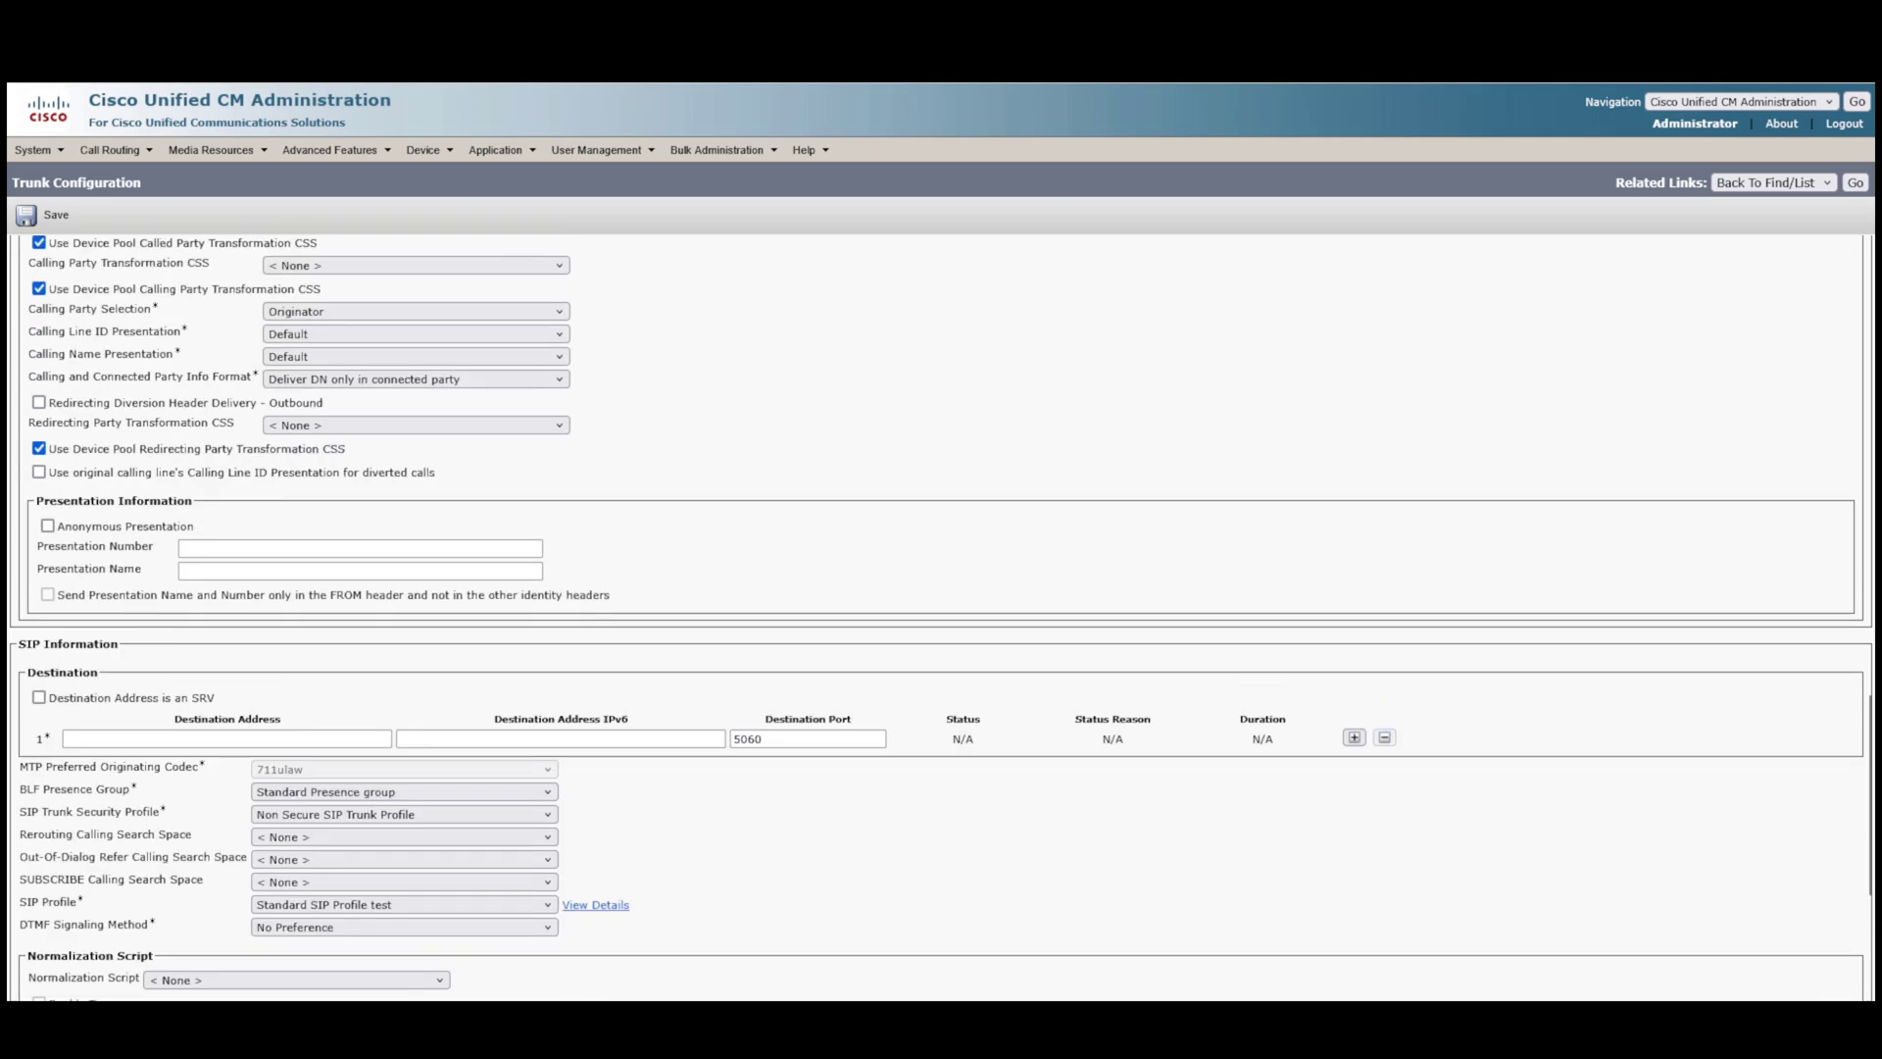
{"action": "left_click", "coordinate": [134, 739]}
{"action": "type", "text": "1"}
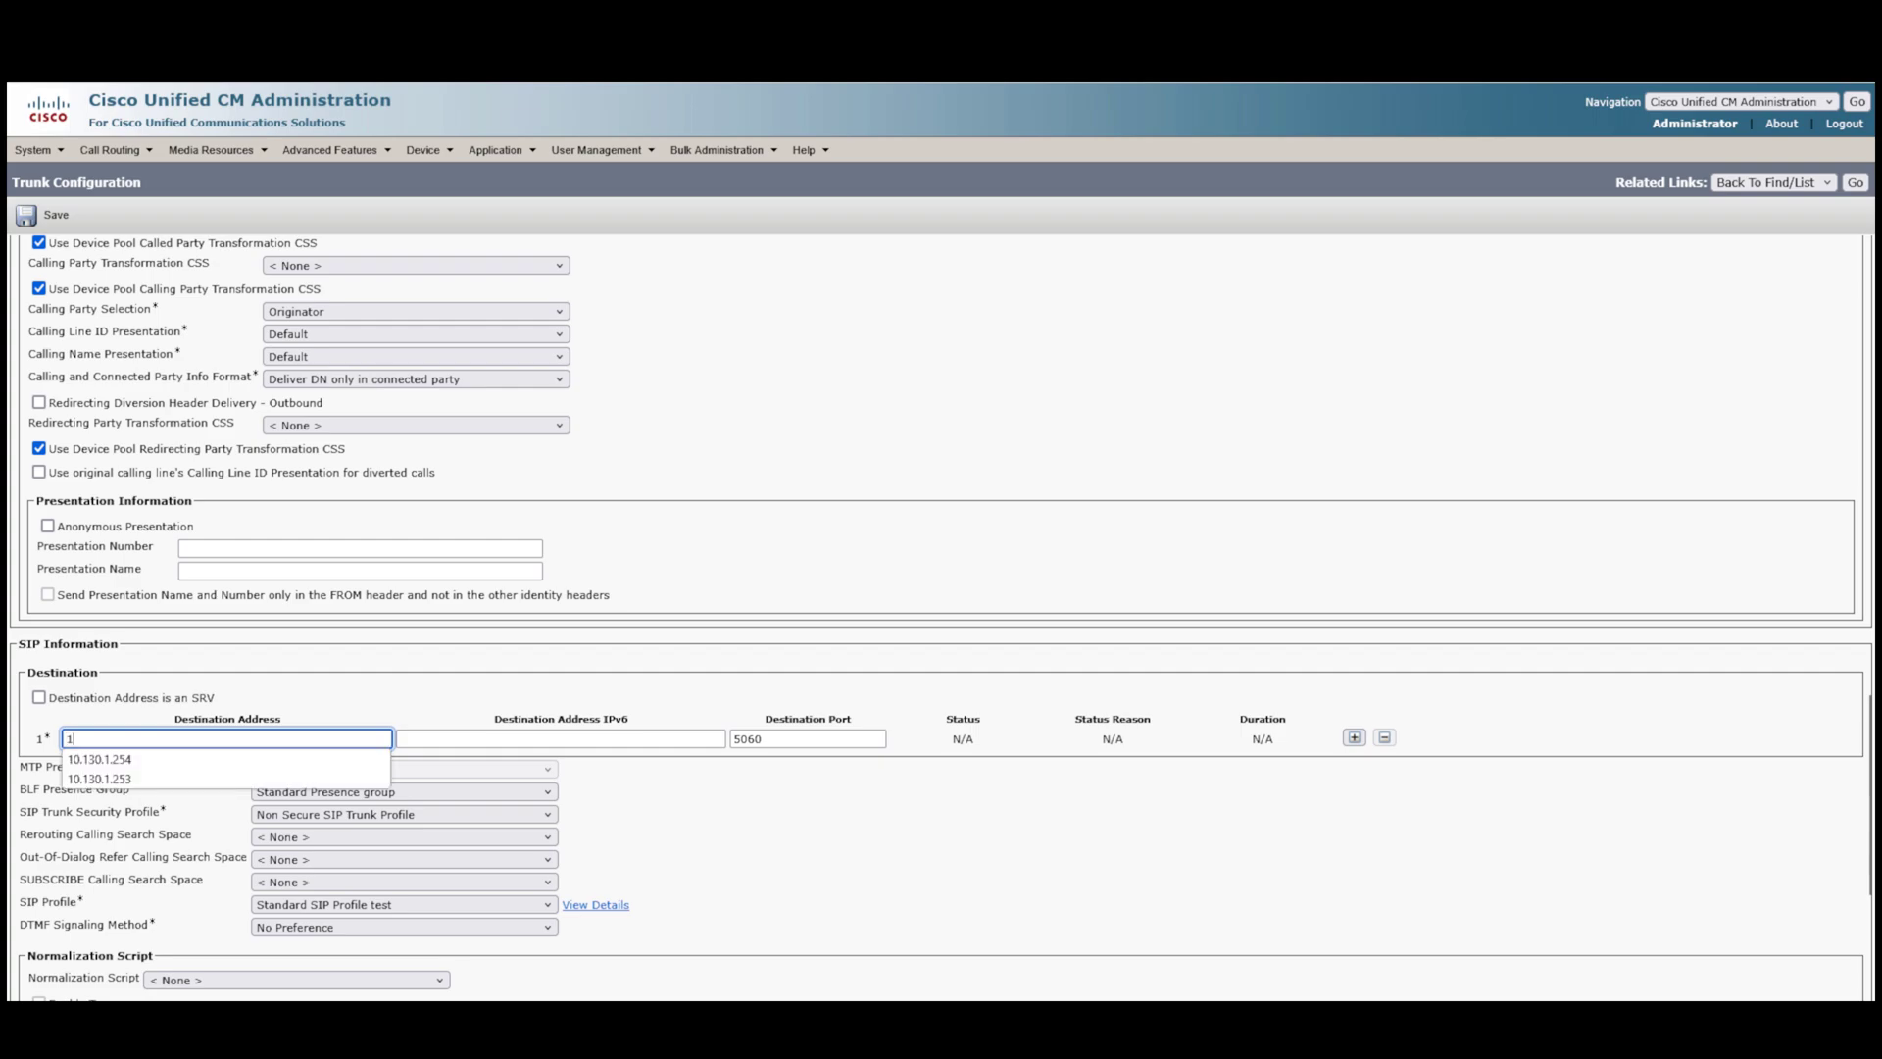
{"action": "type", "text": "0.130."}
{"action": "key", "text": "Down"}
{"action": "key", "text": "Return"}
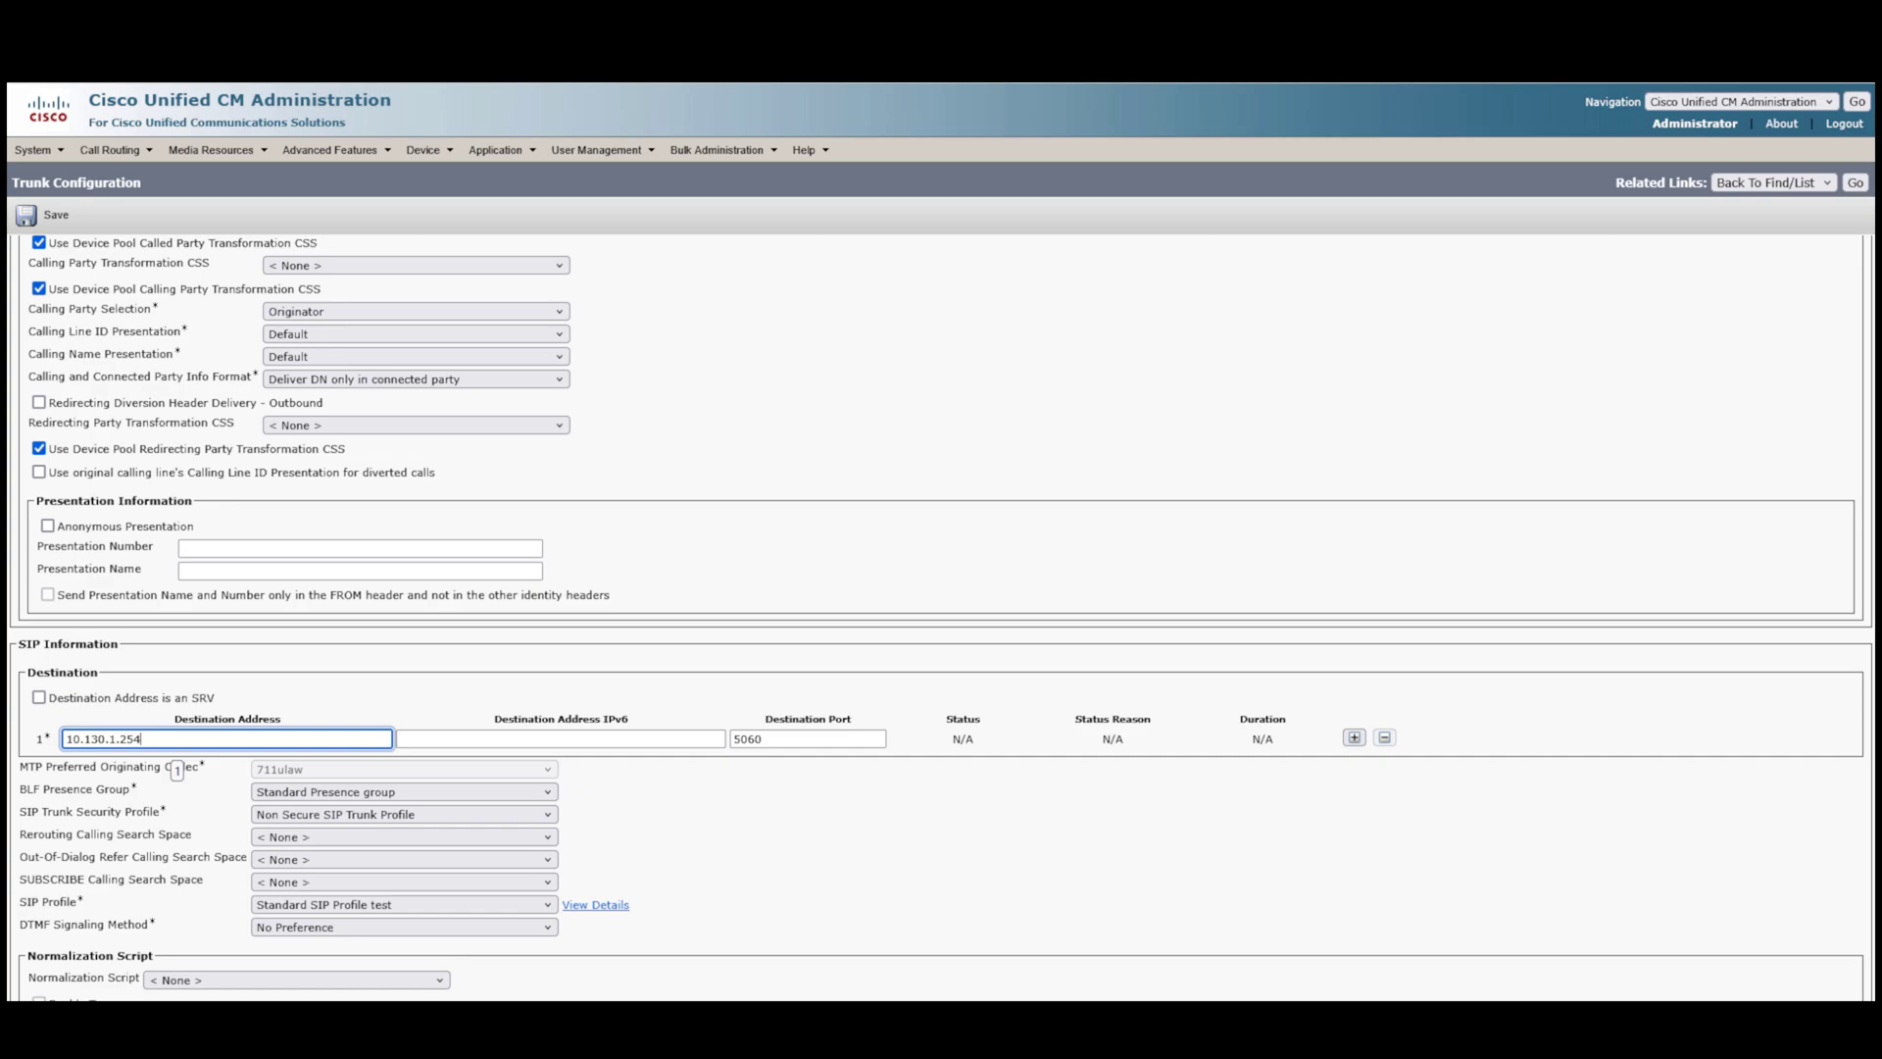
{"action": "left_click", "coordinate": [745, 833]}
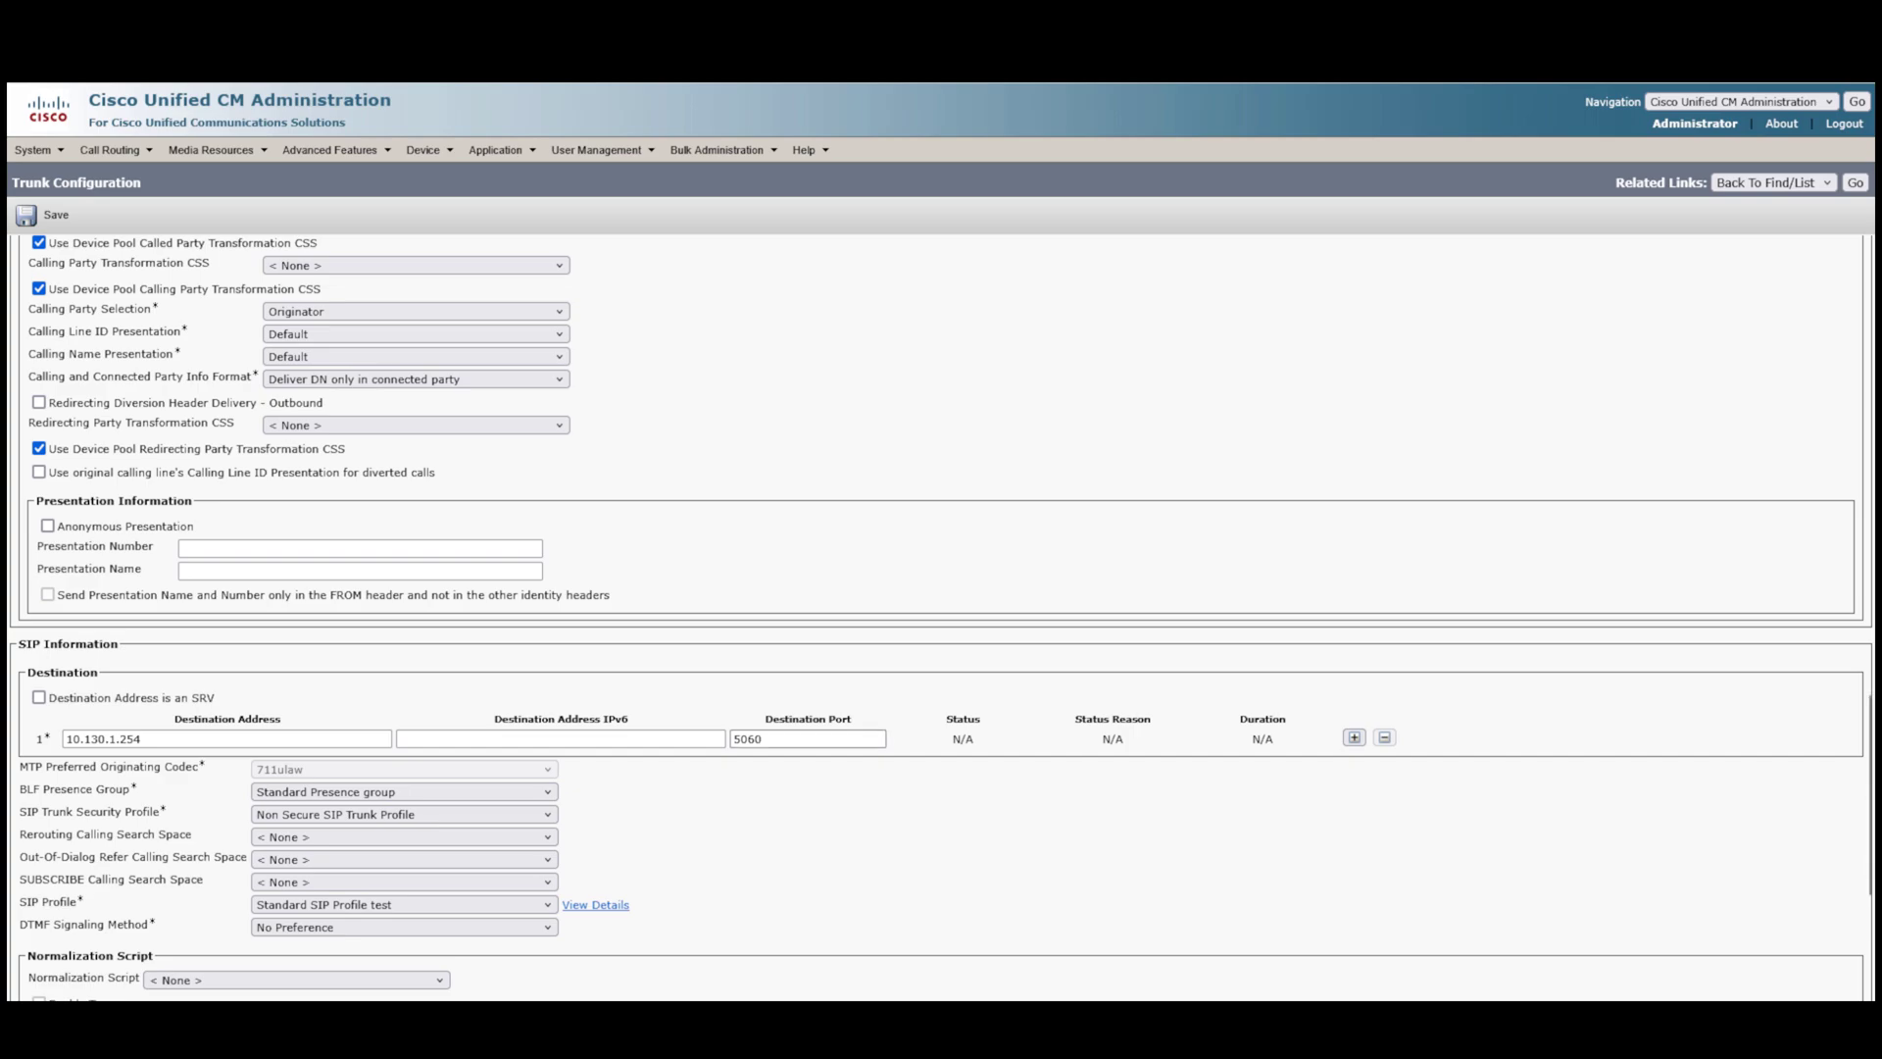
{"action": "left_click", "coordinate": [808, 739]}
- Try to save the new test SIP trunk
{"action": "scroll", "coordinate": [941, 617], "scroll_direction": "up", "scroll_amount": 15}
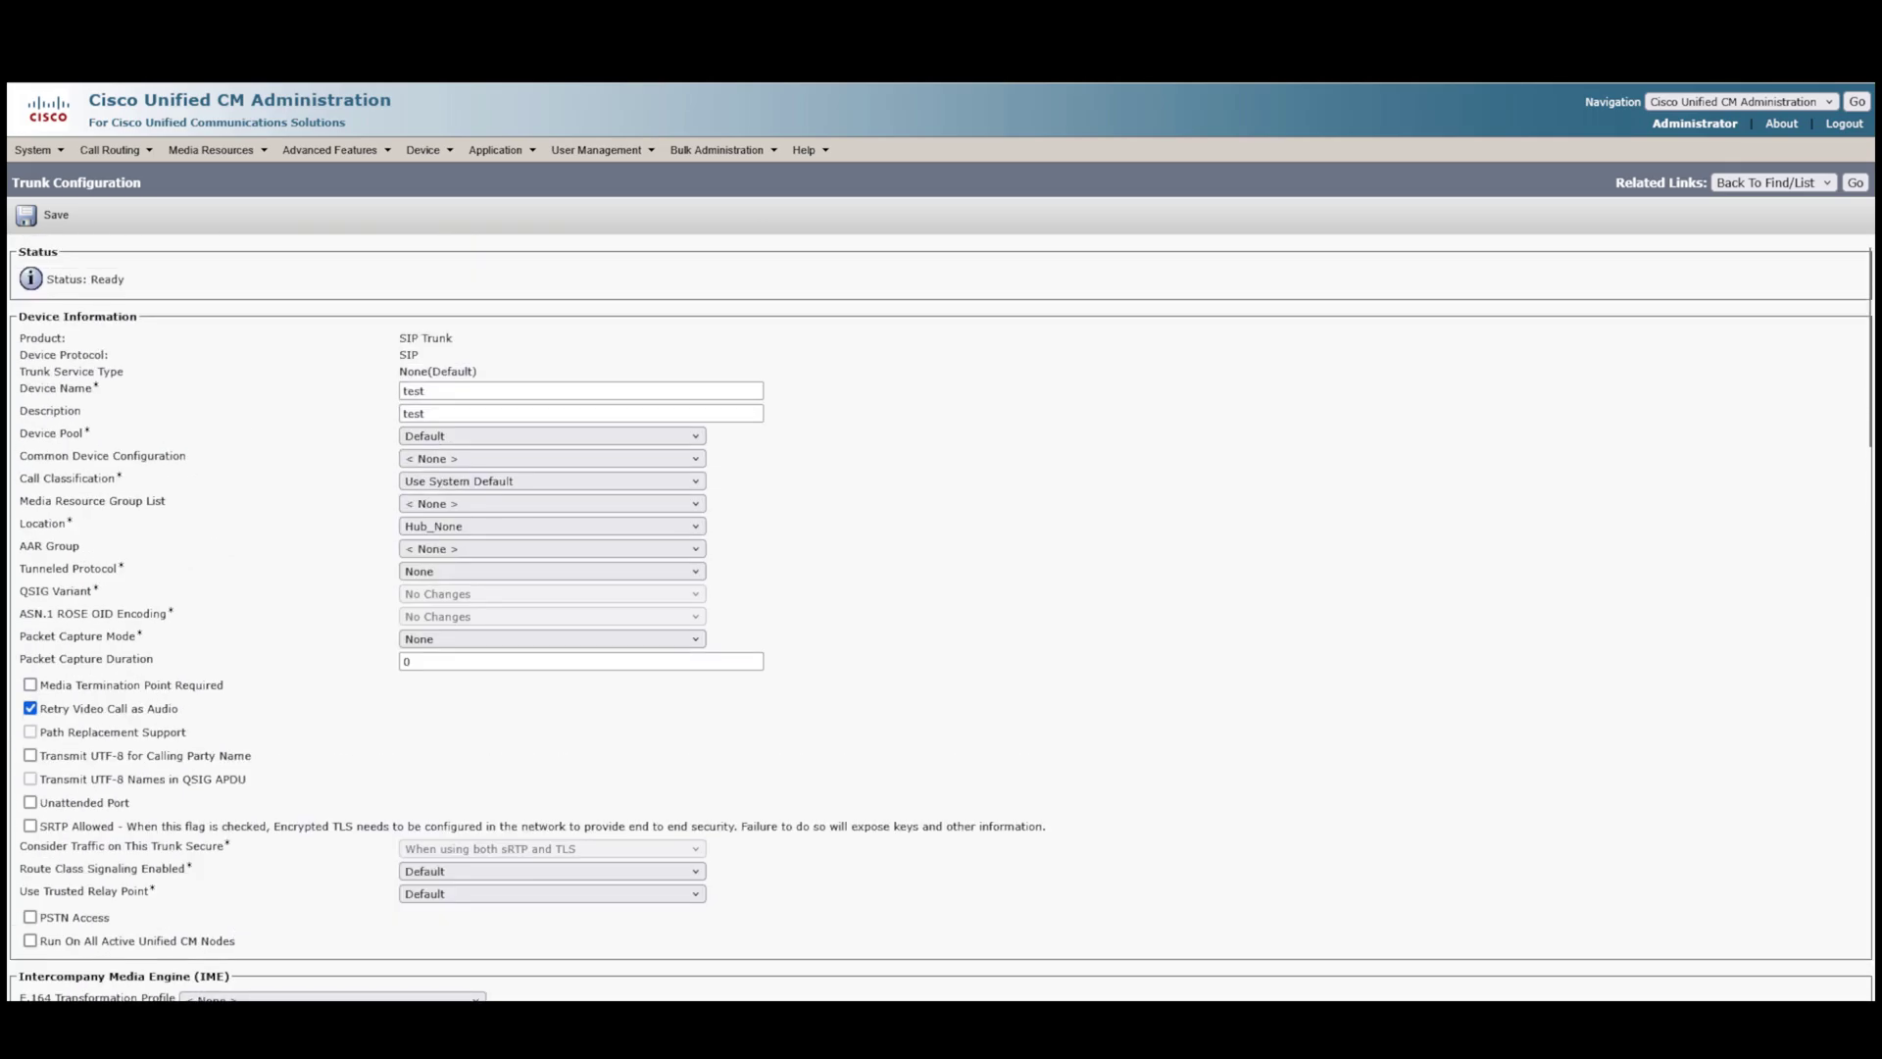
{"action": "left_click", "coordinate": [45, 215]}
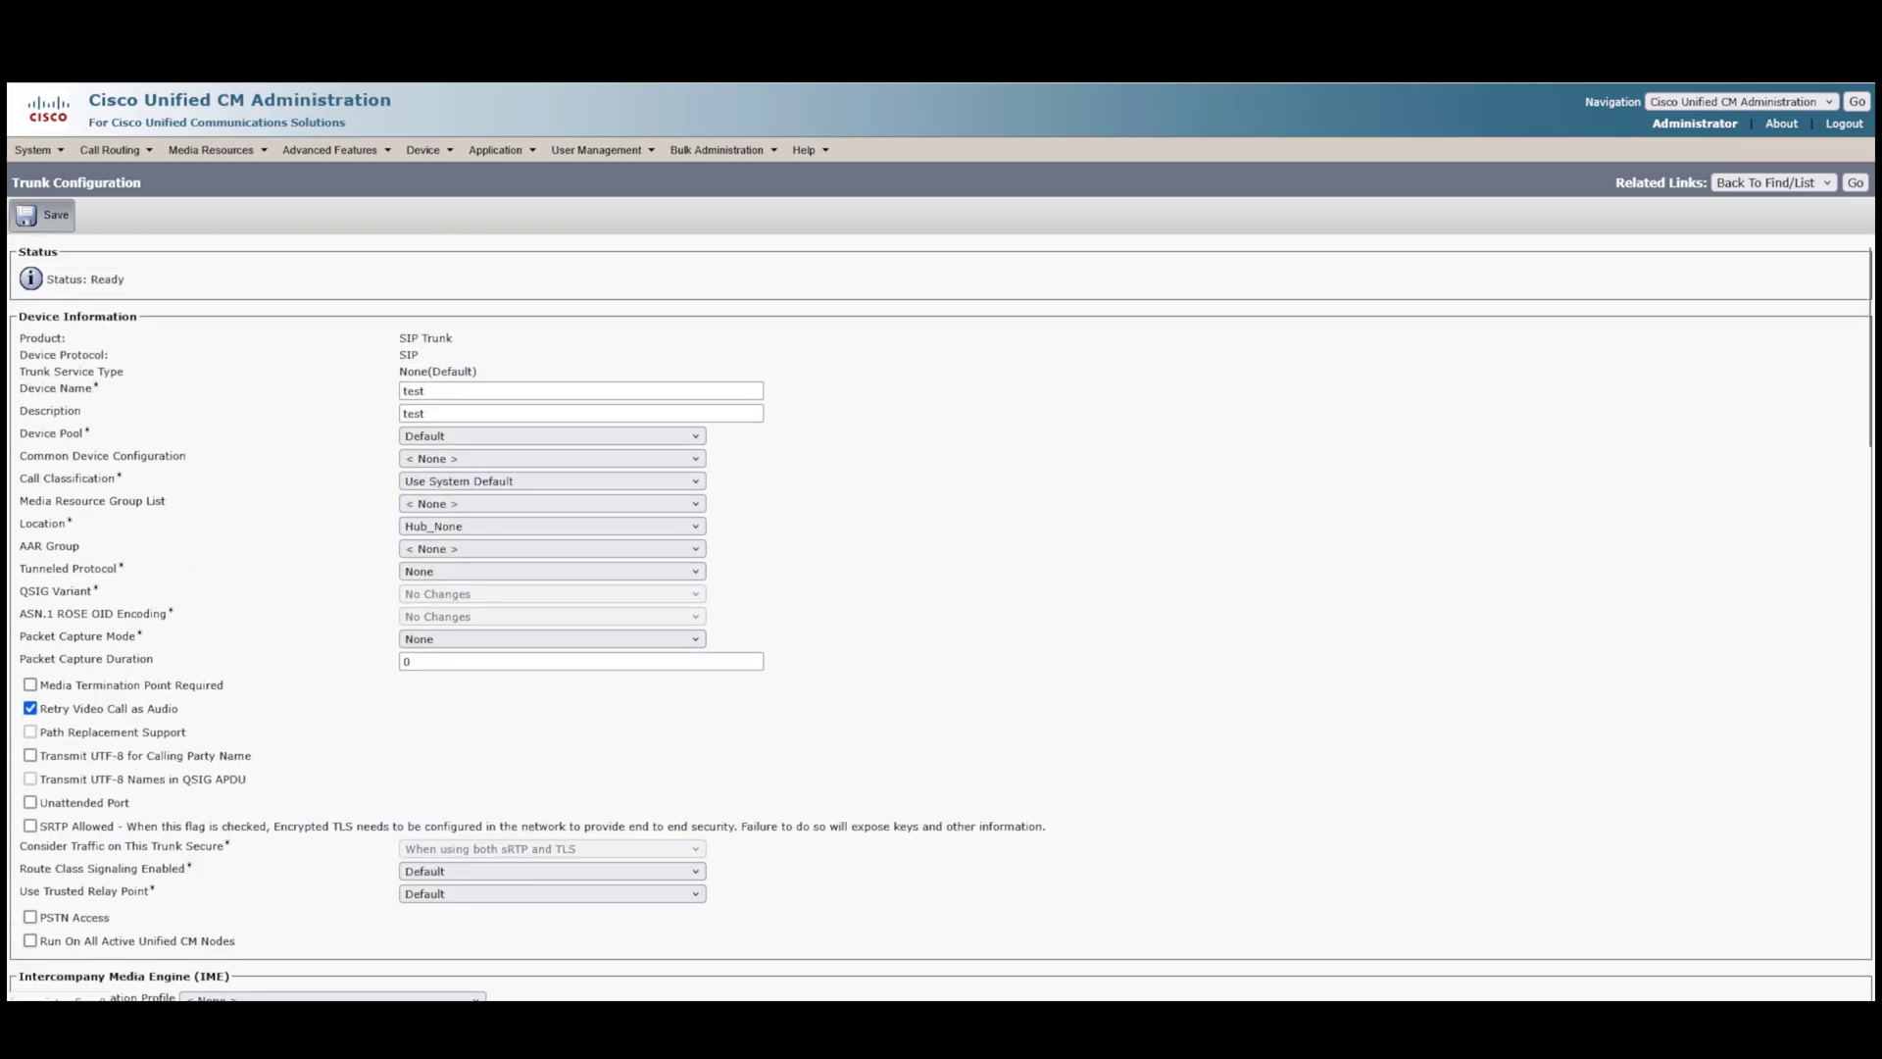
{"action": "key", "text": "Return"}
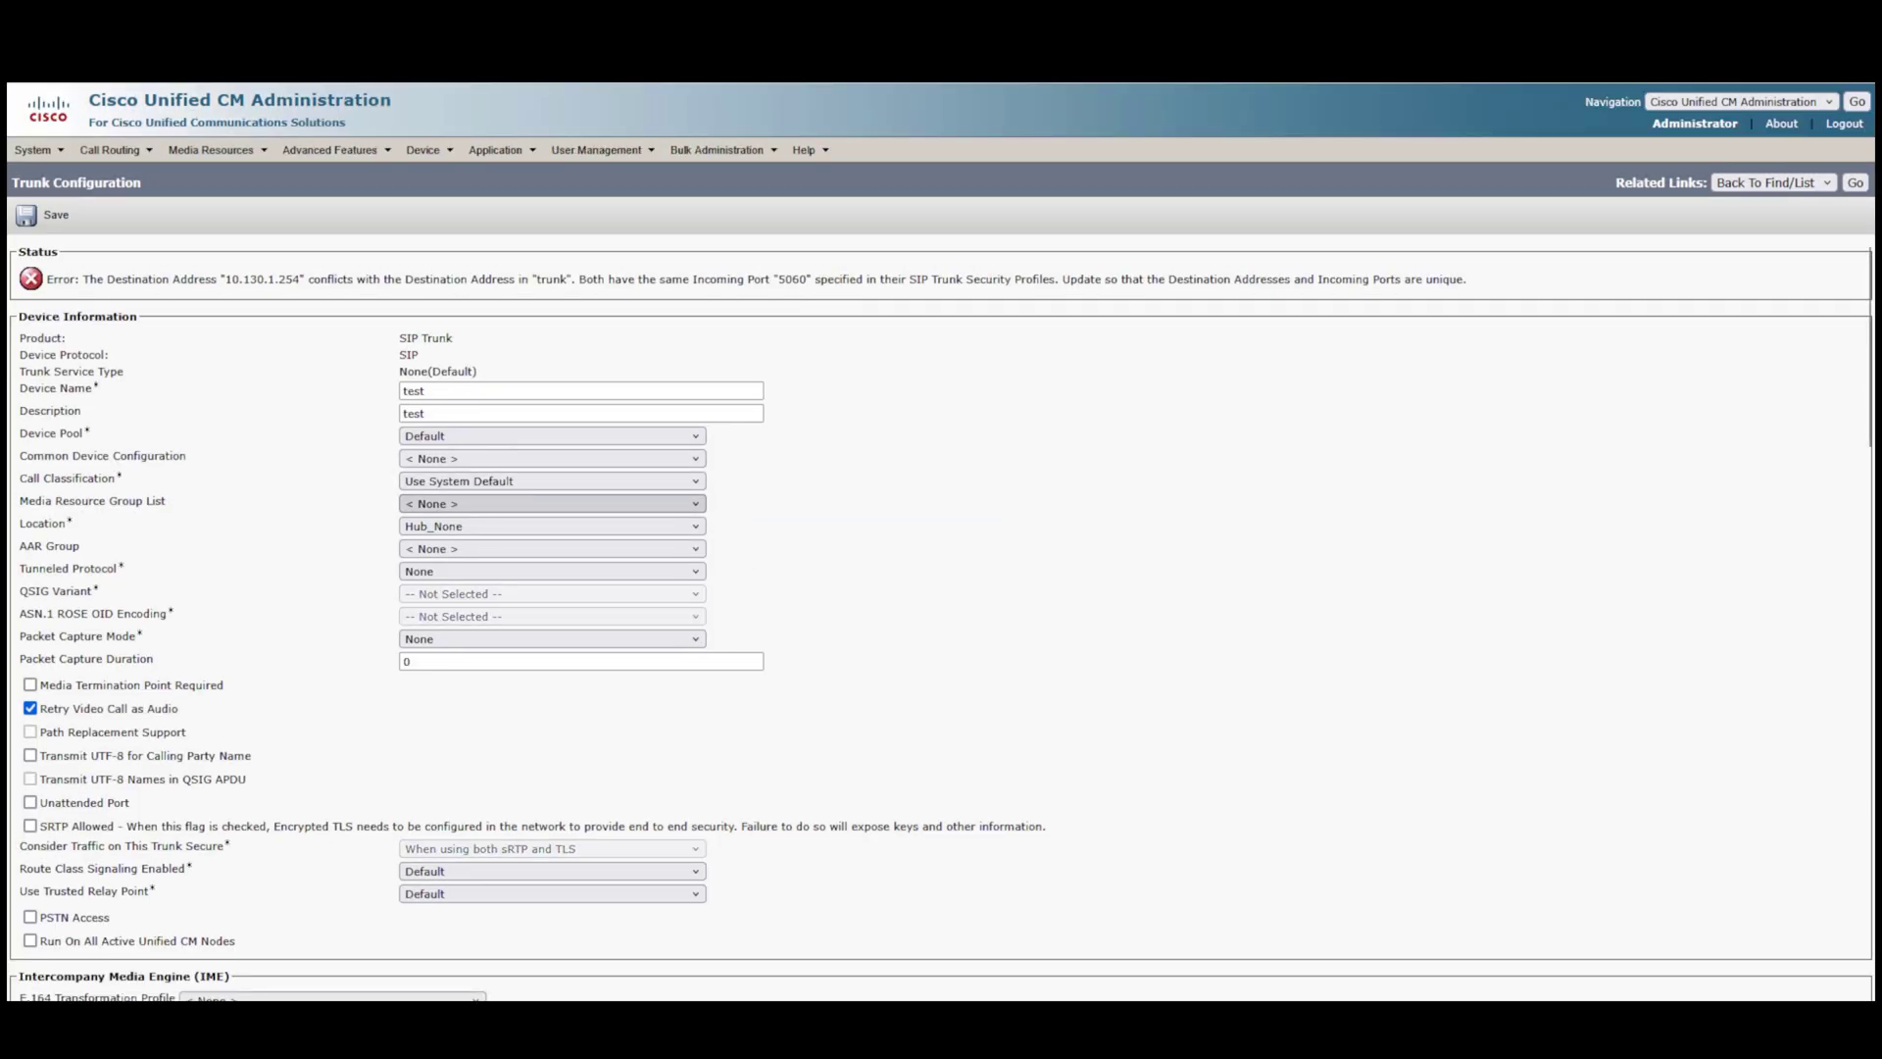
- In the SIP information, change the trunk's first destination address to 10.130.1.257
{"action": "scroll", "coordinate": [941, 618], "scroll_direction": "down", "scroll_amount": 15}
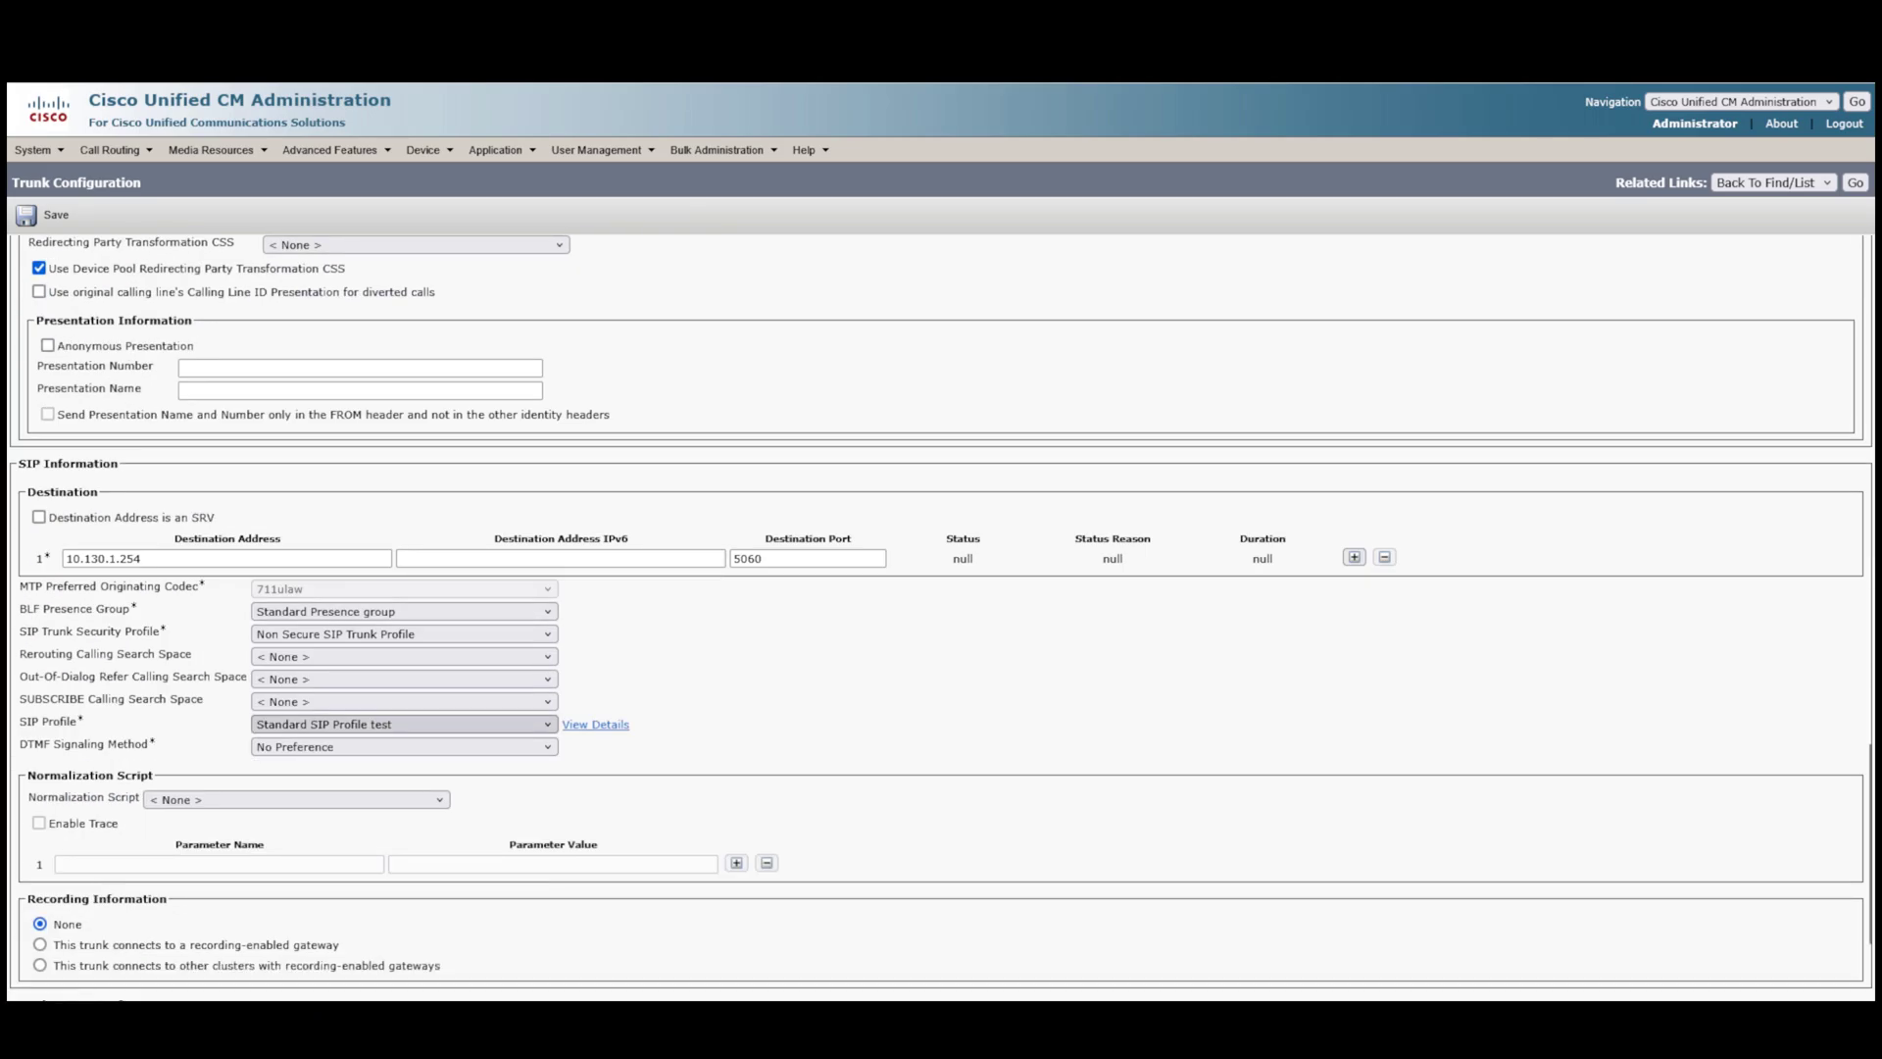
{"action": "scroll", "coordinate": [941, 618], "scroll_direction": "down", "scroll_amount": 3}
{"action": "scroll", "coordinate": [940, 617], "scroll_direction": "up", "scroll_amount": 15}
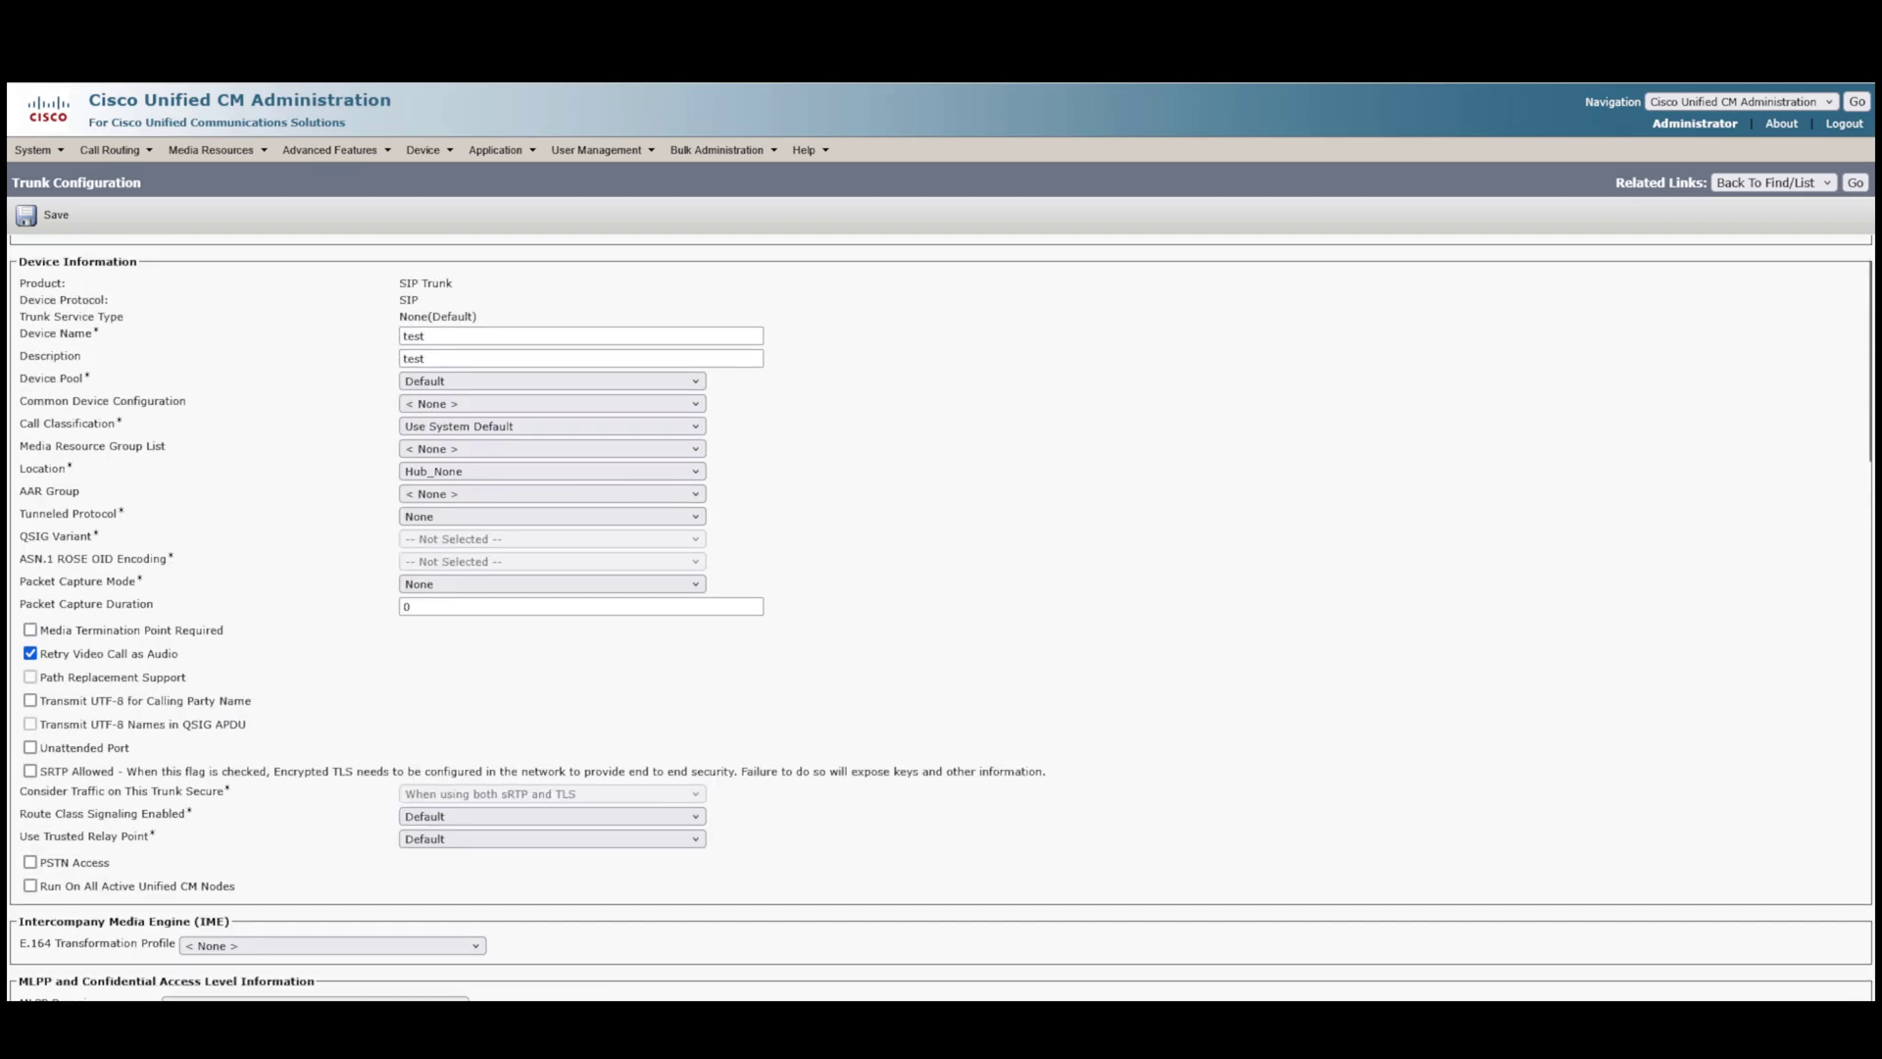
{"action": "scroll", "coordinate": [941, 618], "scroll_direction": "up", "scroll_amount": 1}
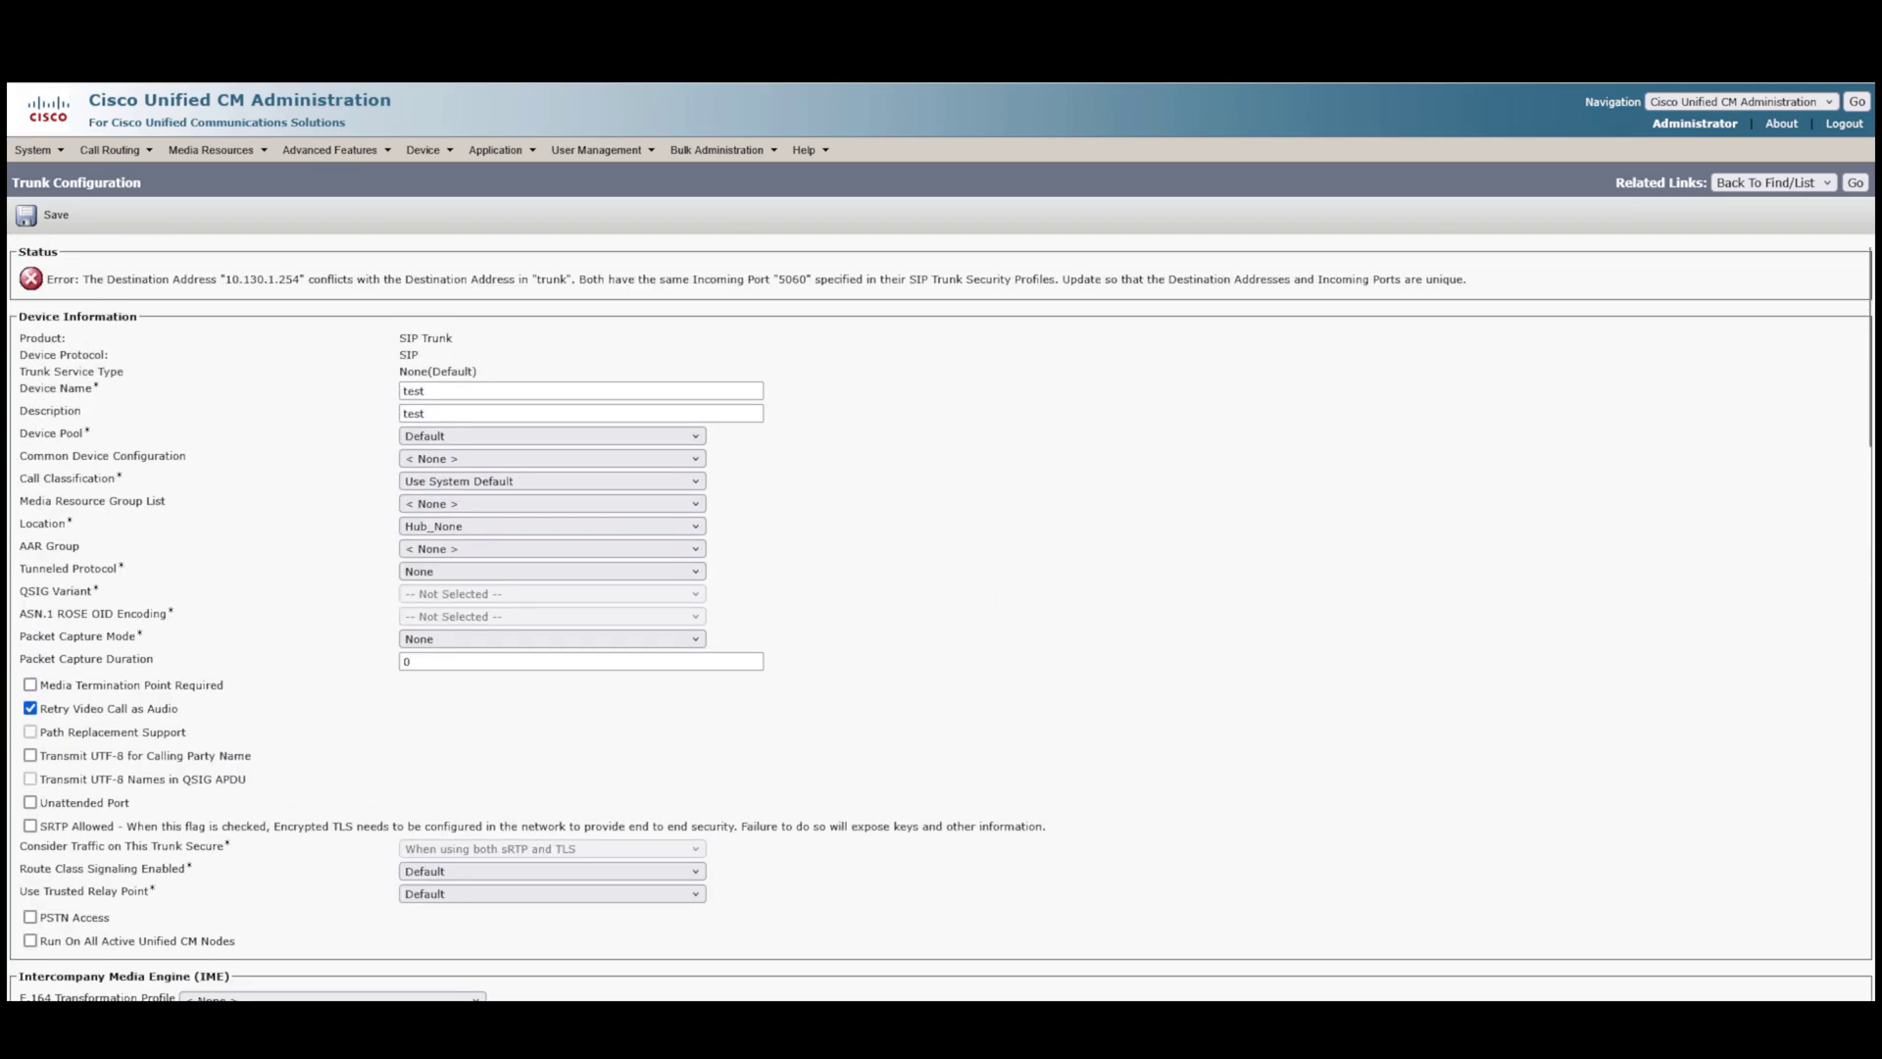
{"action": "scroll", "coordinate": [940, 617], "scroll_direction": "down", "scroll_amount": 20}
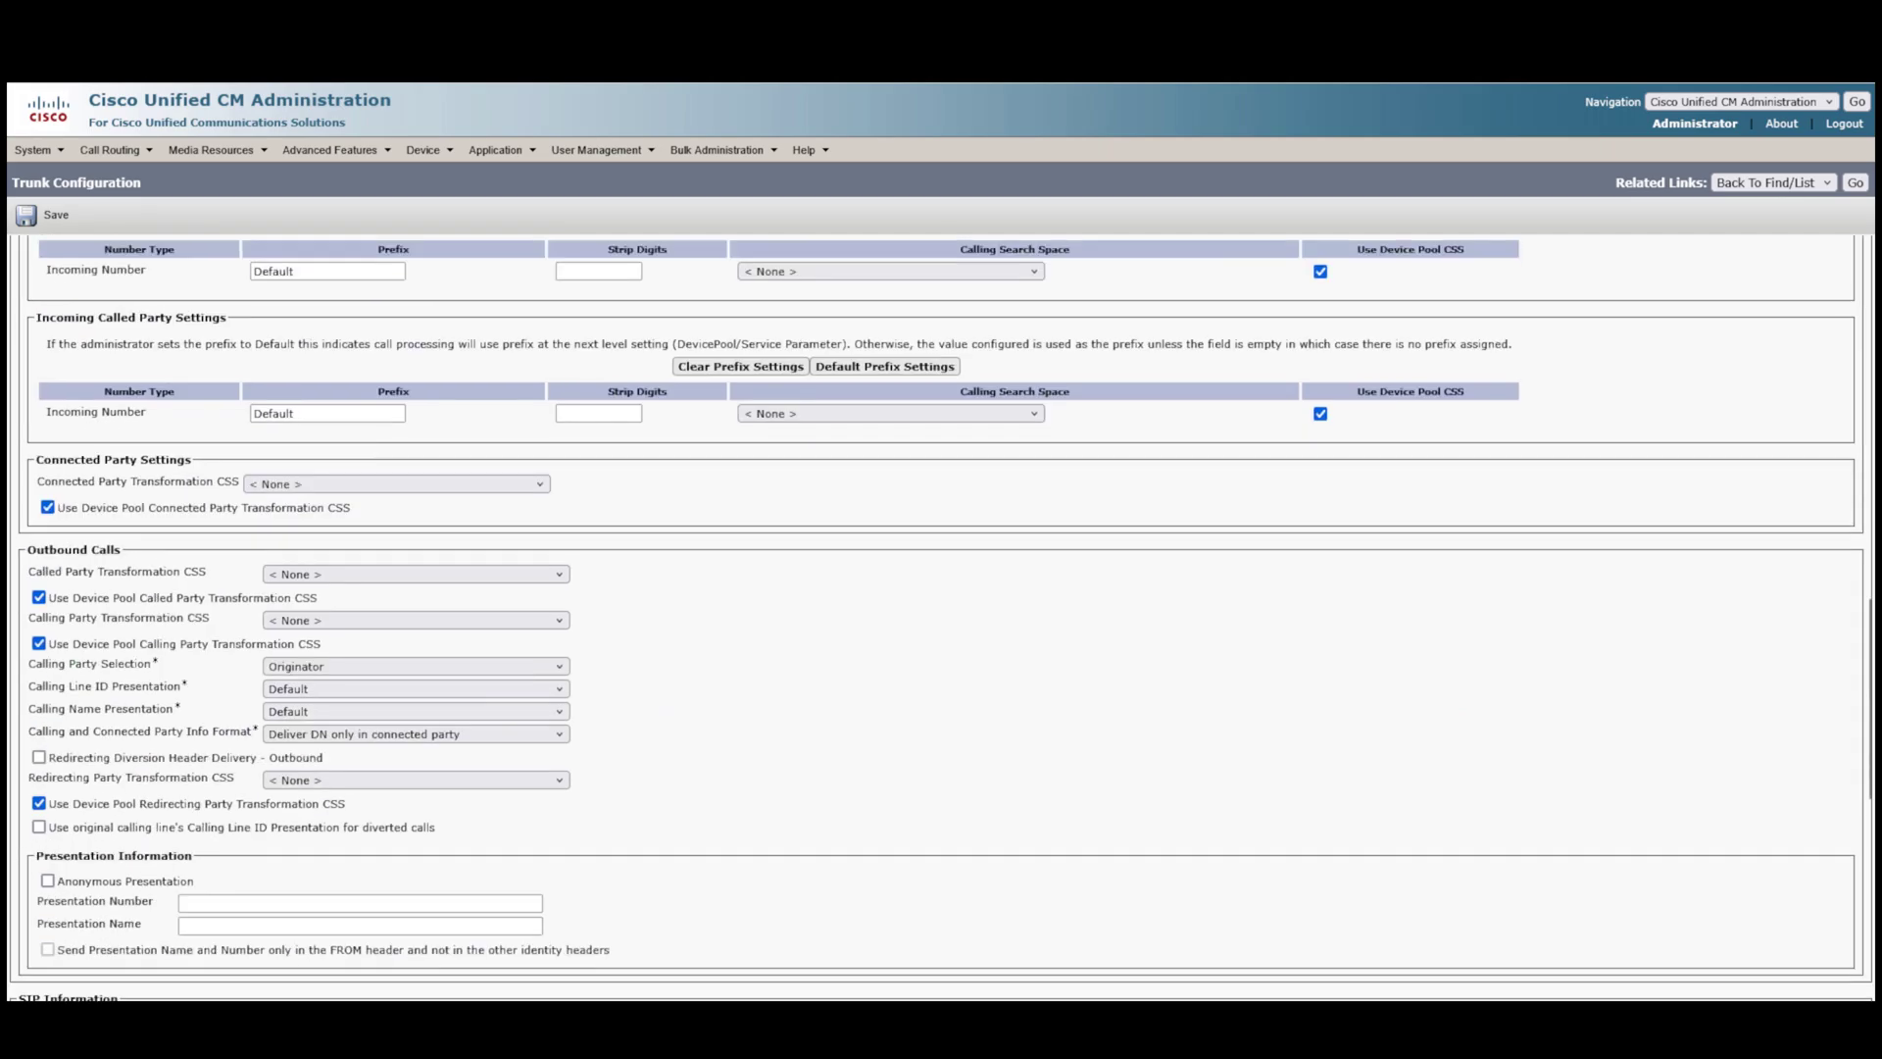
{"action": "scroll", "coordinate": [941, 617], "scroll_direction": "down", "scroll_amount": 5}
{"action": "scroll", "coordinate": [941, 617], "scroll_direction": "up", "scroll_amount": 6}
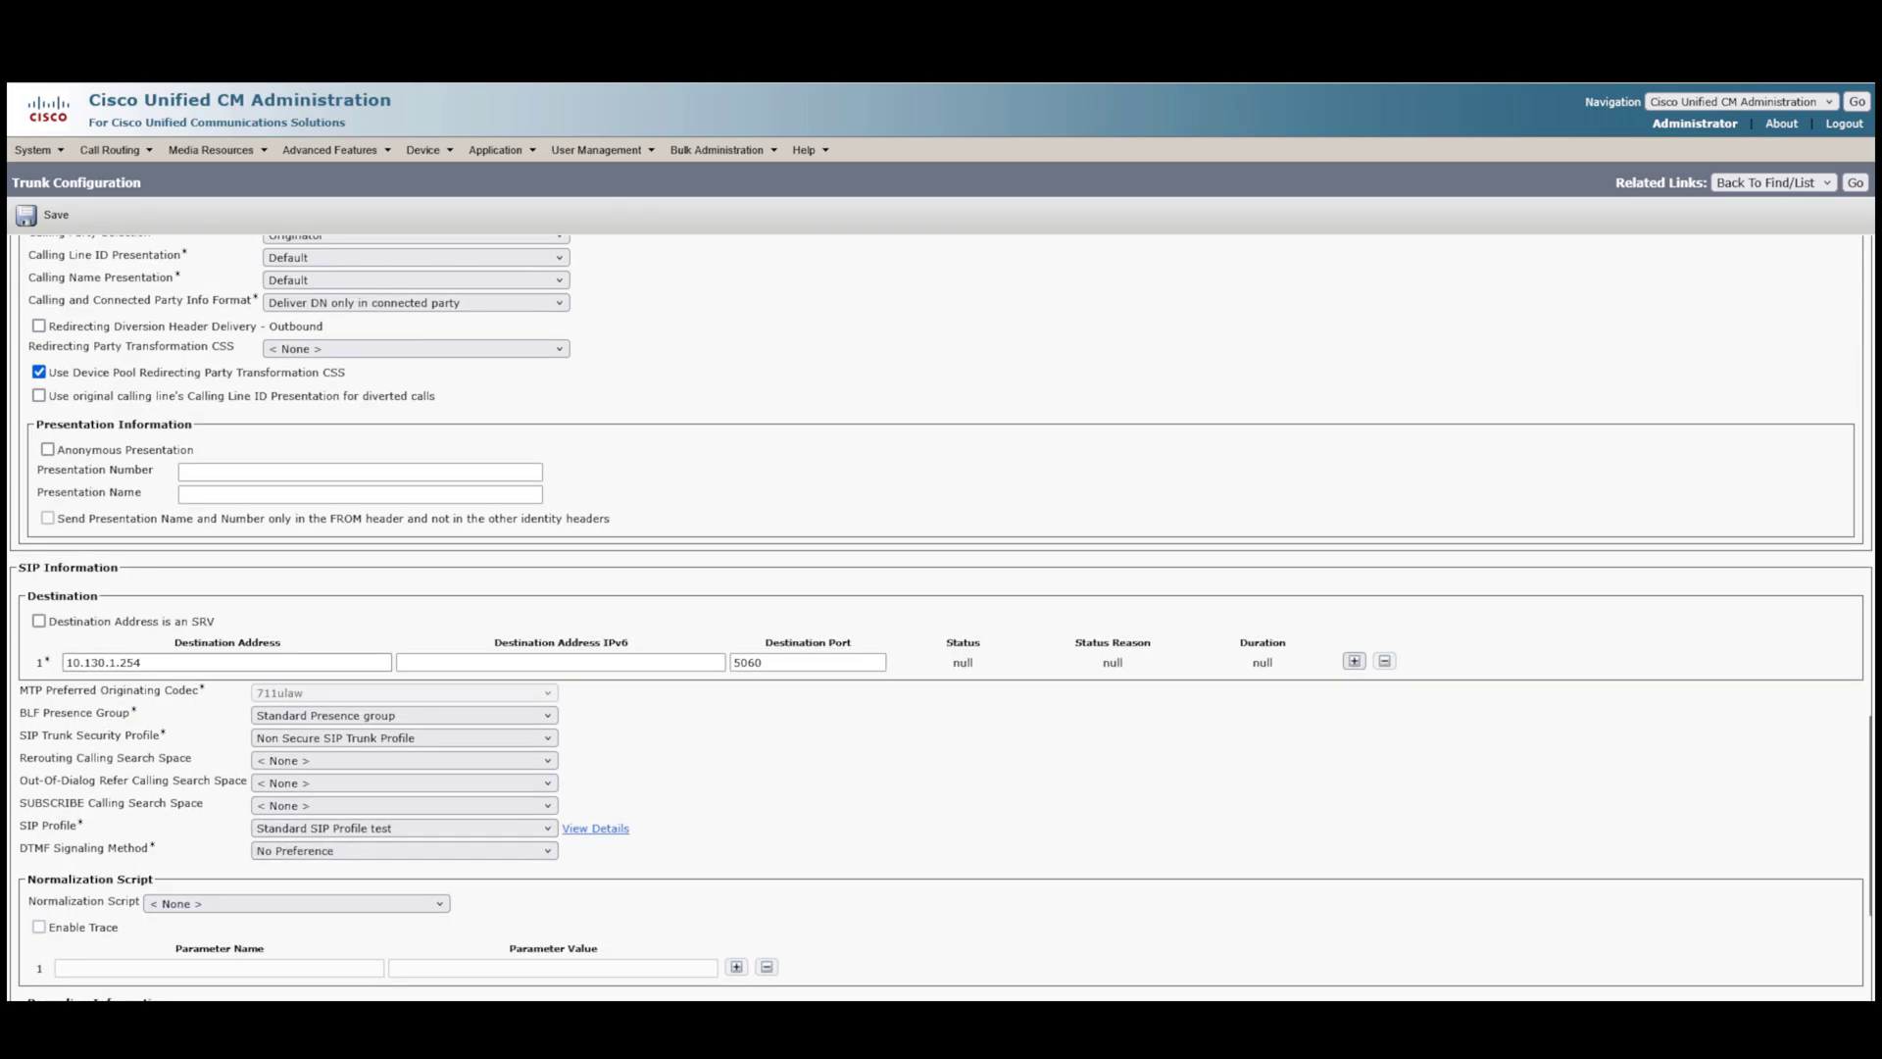
{"action": "left_click", "coordinate": [147, 663]}
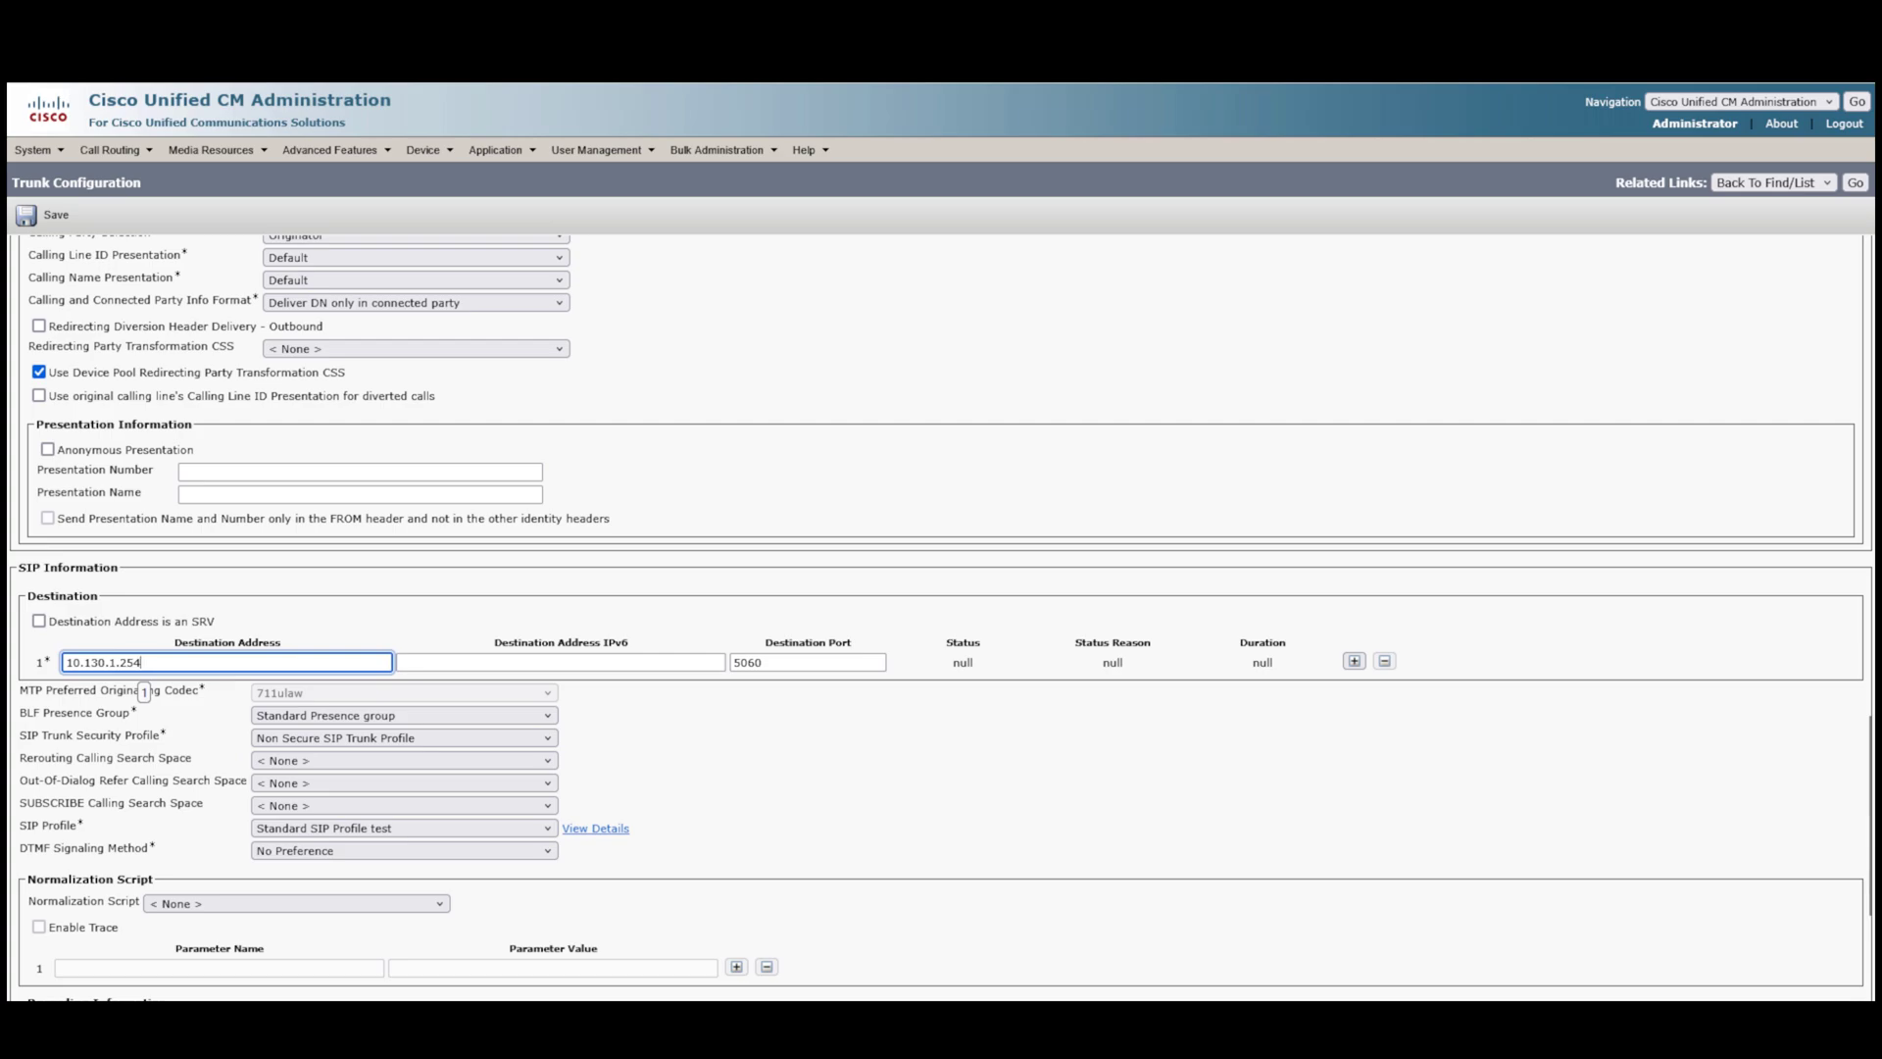
{"action": "left_click", "coordinate": [147, 663]}
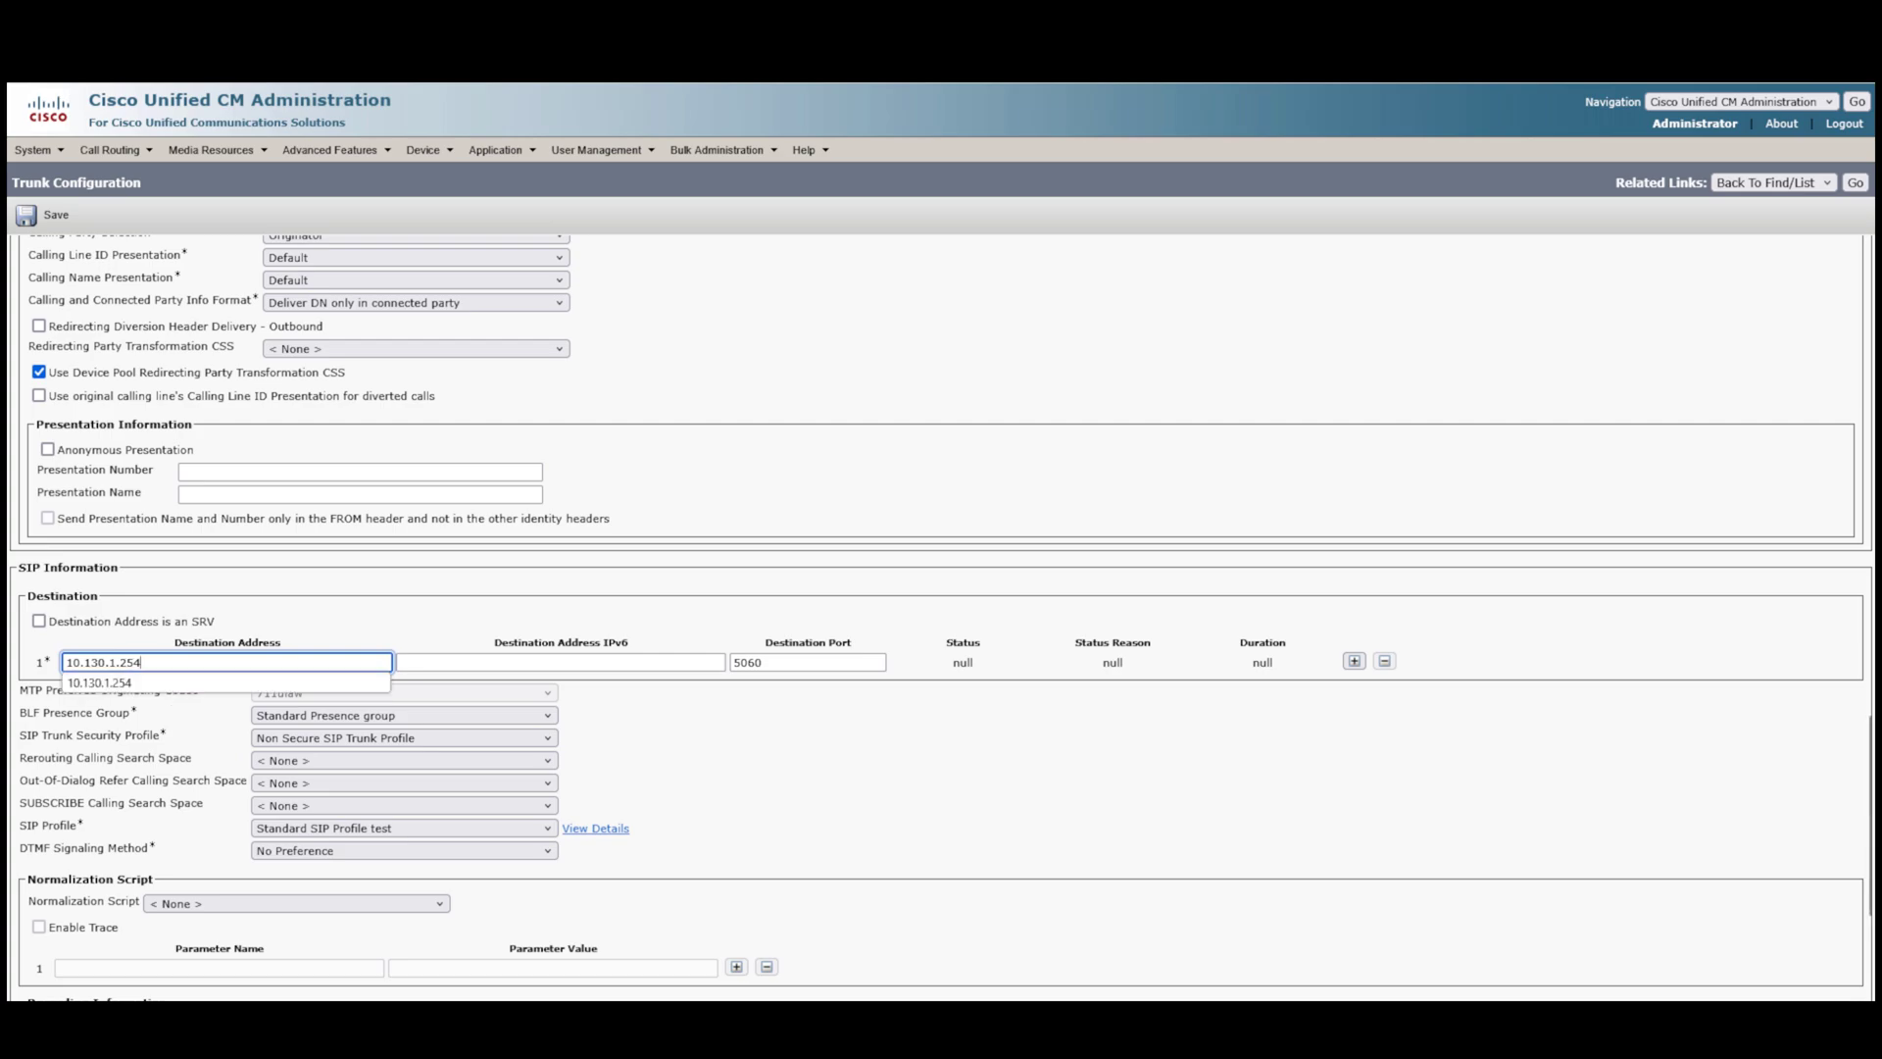
{"action": "left_click", "coordinate": [145, 663]}
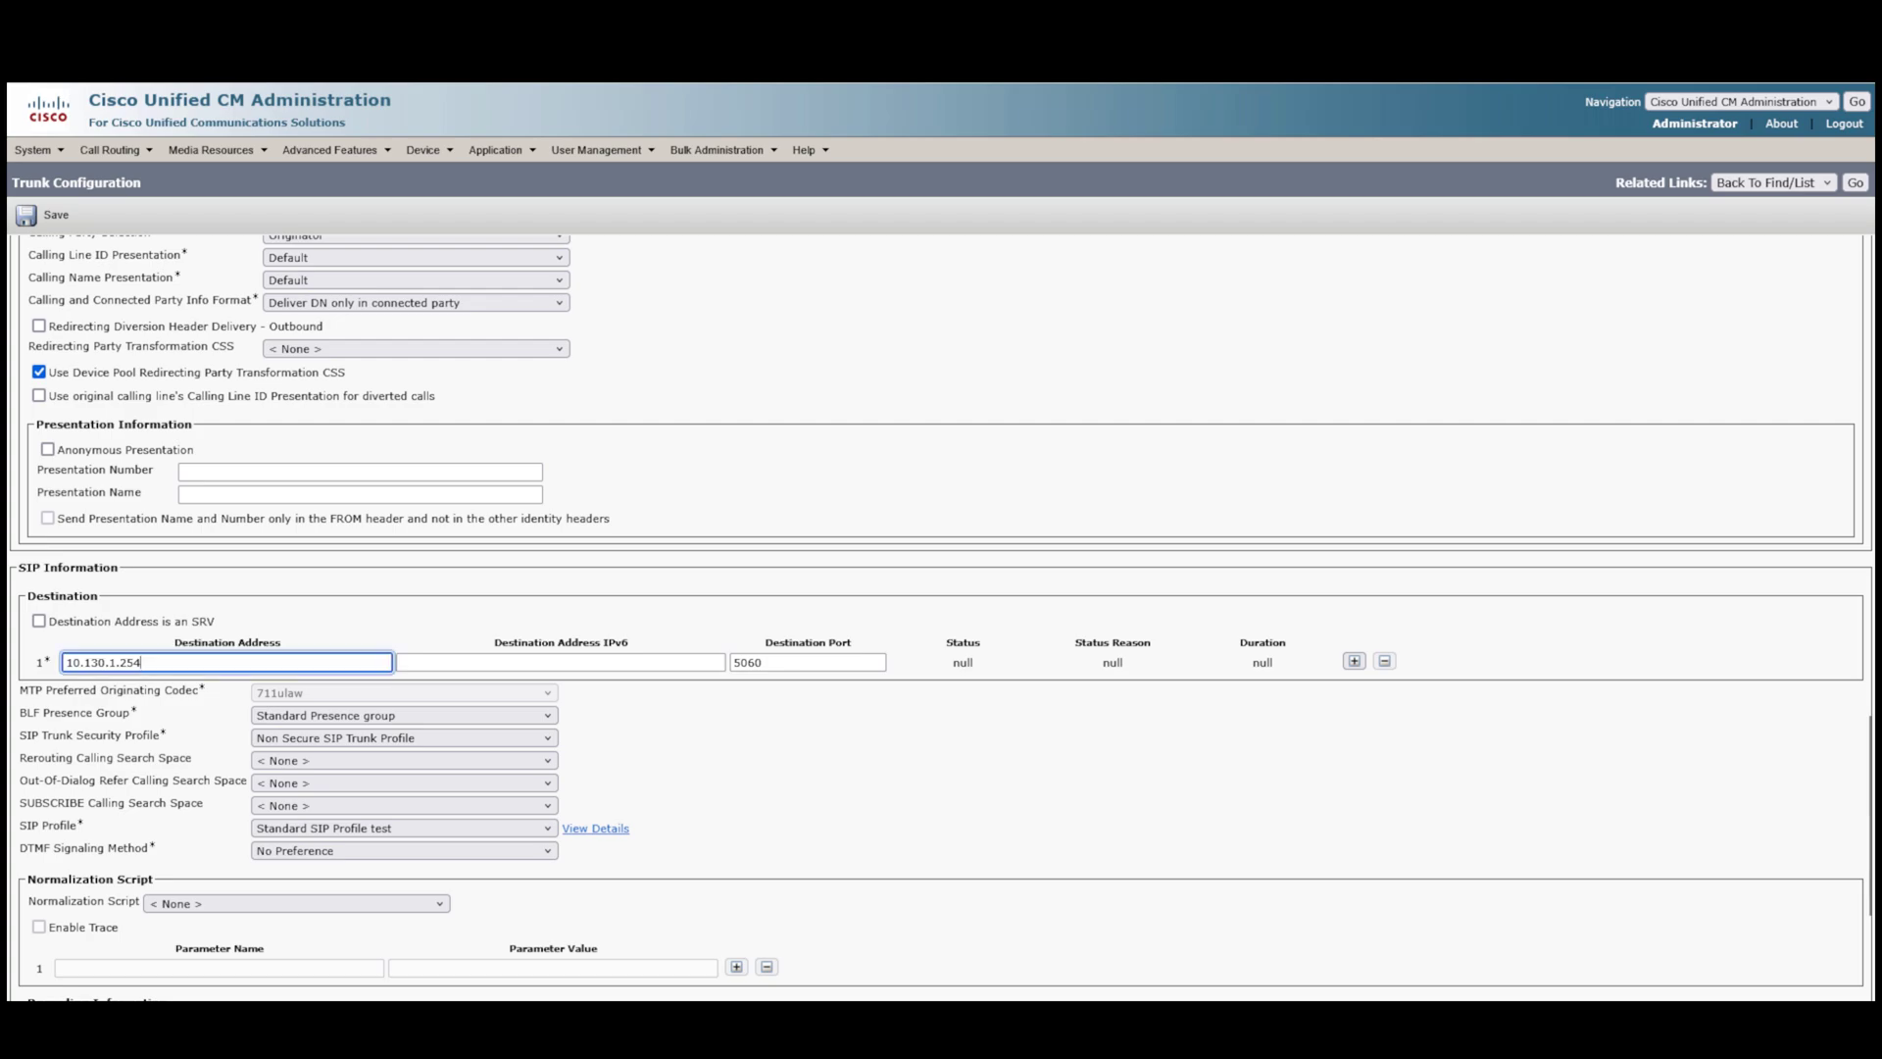
{"action": "key", "text": "BackSpace"}
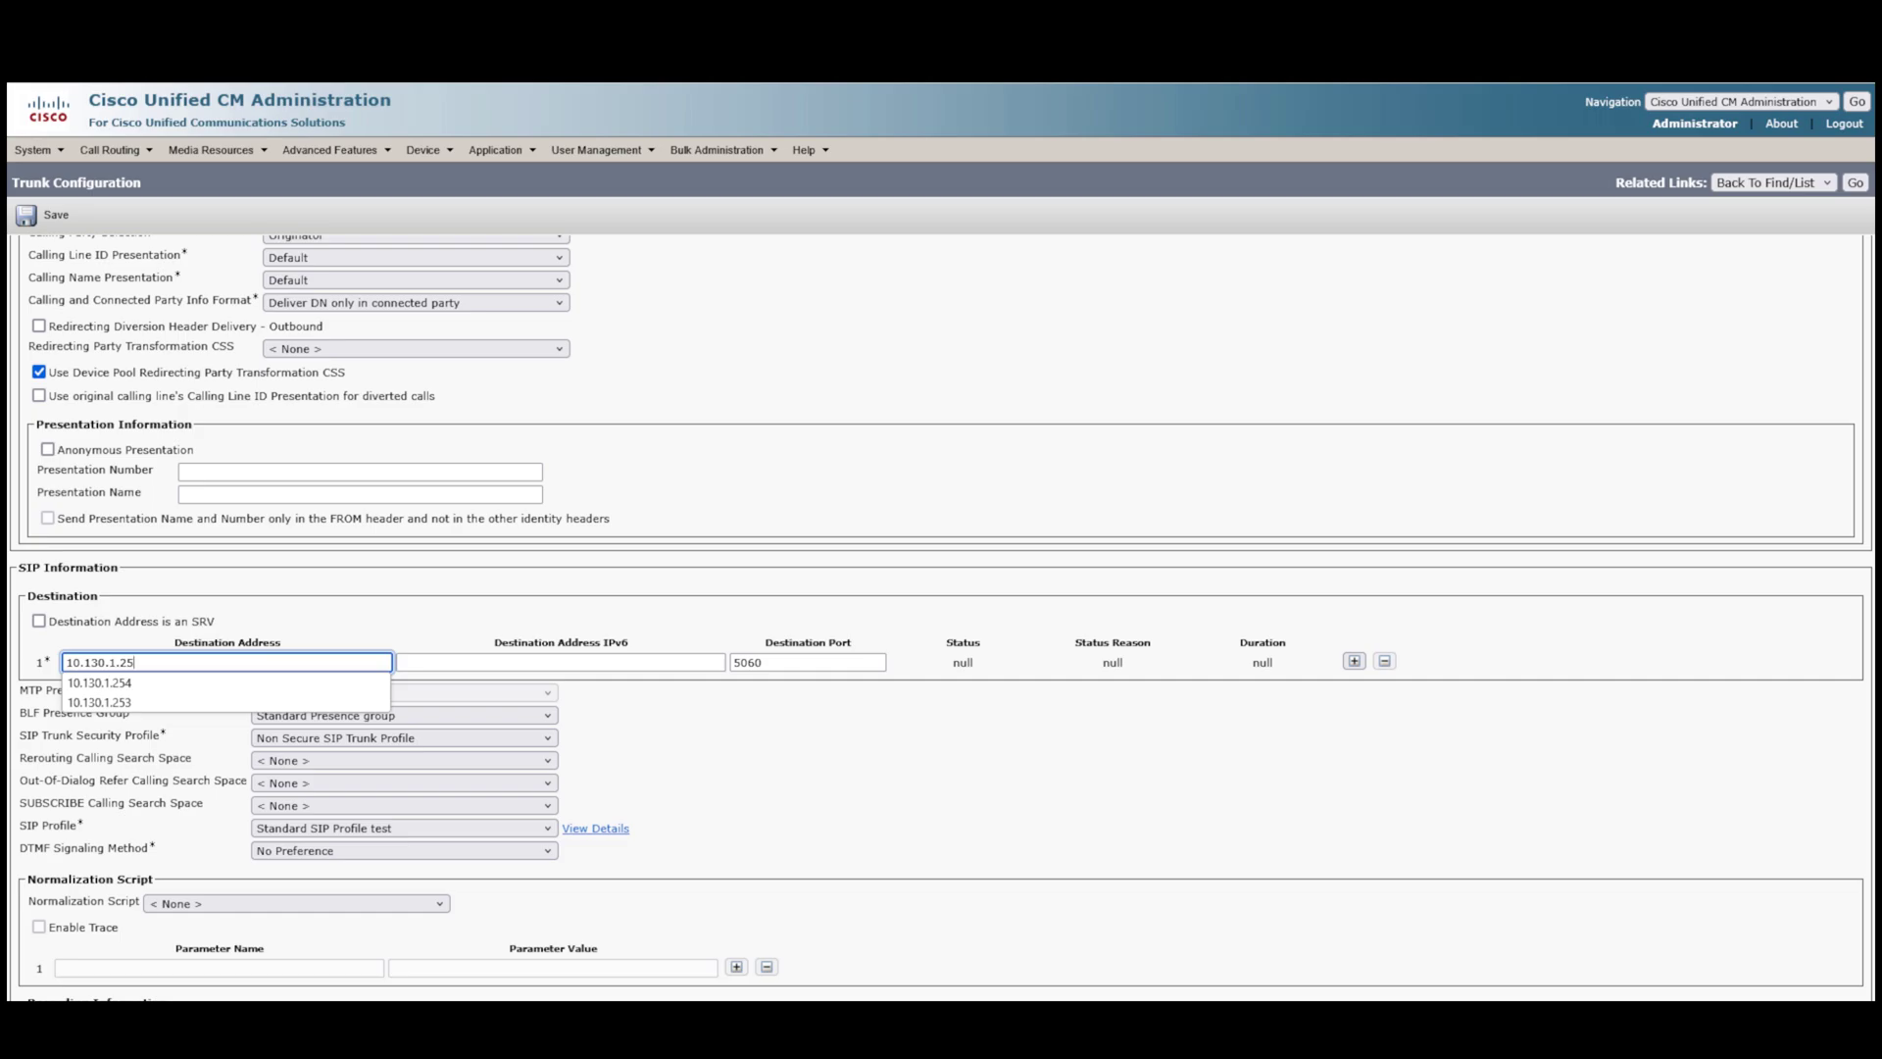
{"action": "type", "text": "7"}
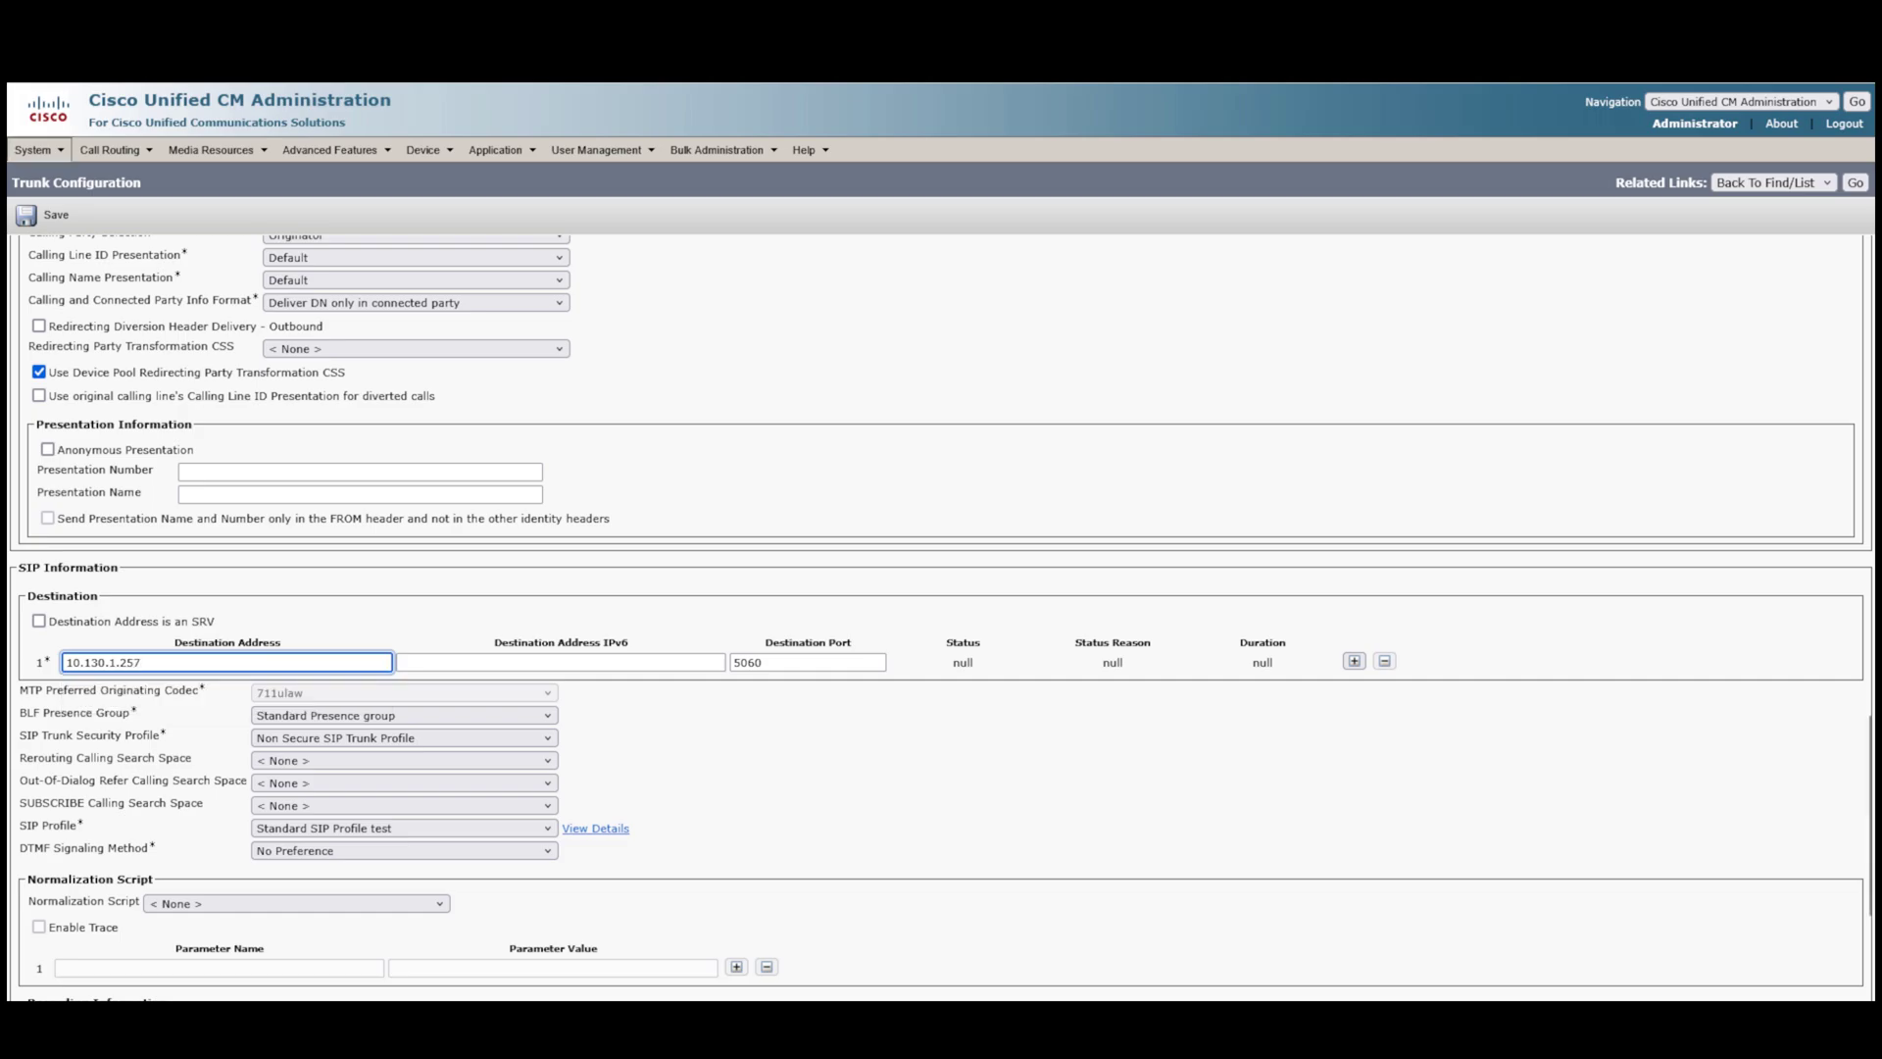
- Try to save the test trunk with the changed destination address
{"action": "left_click", "coordinate": [44, 214]}
{"action": "key", "text": "Return"}
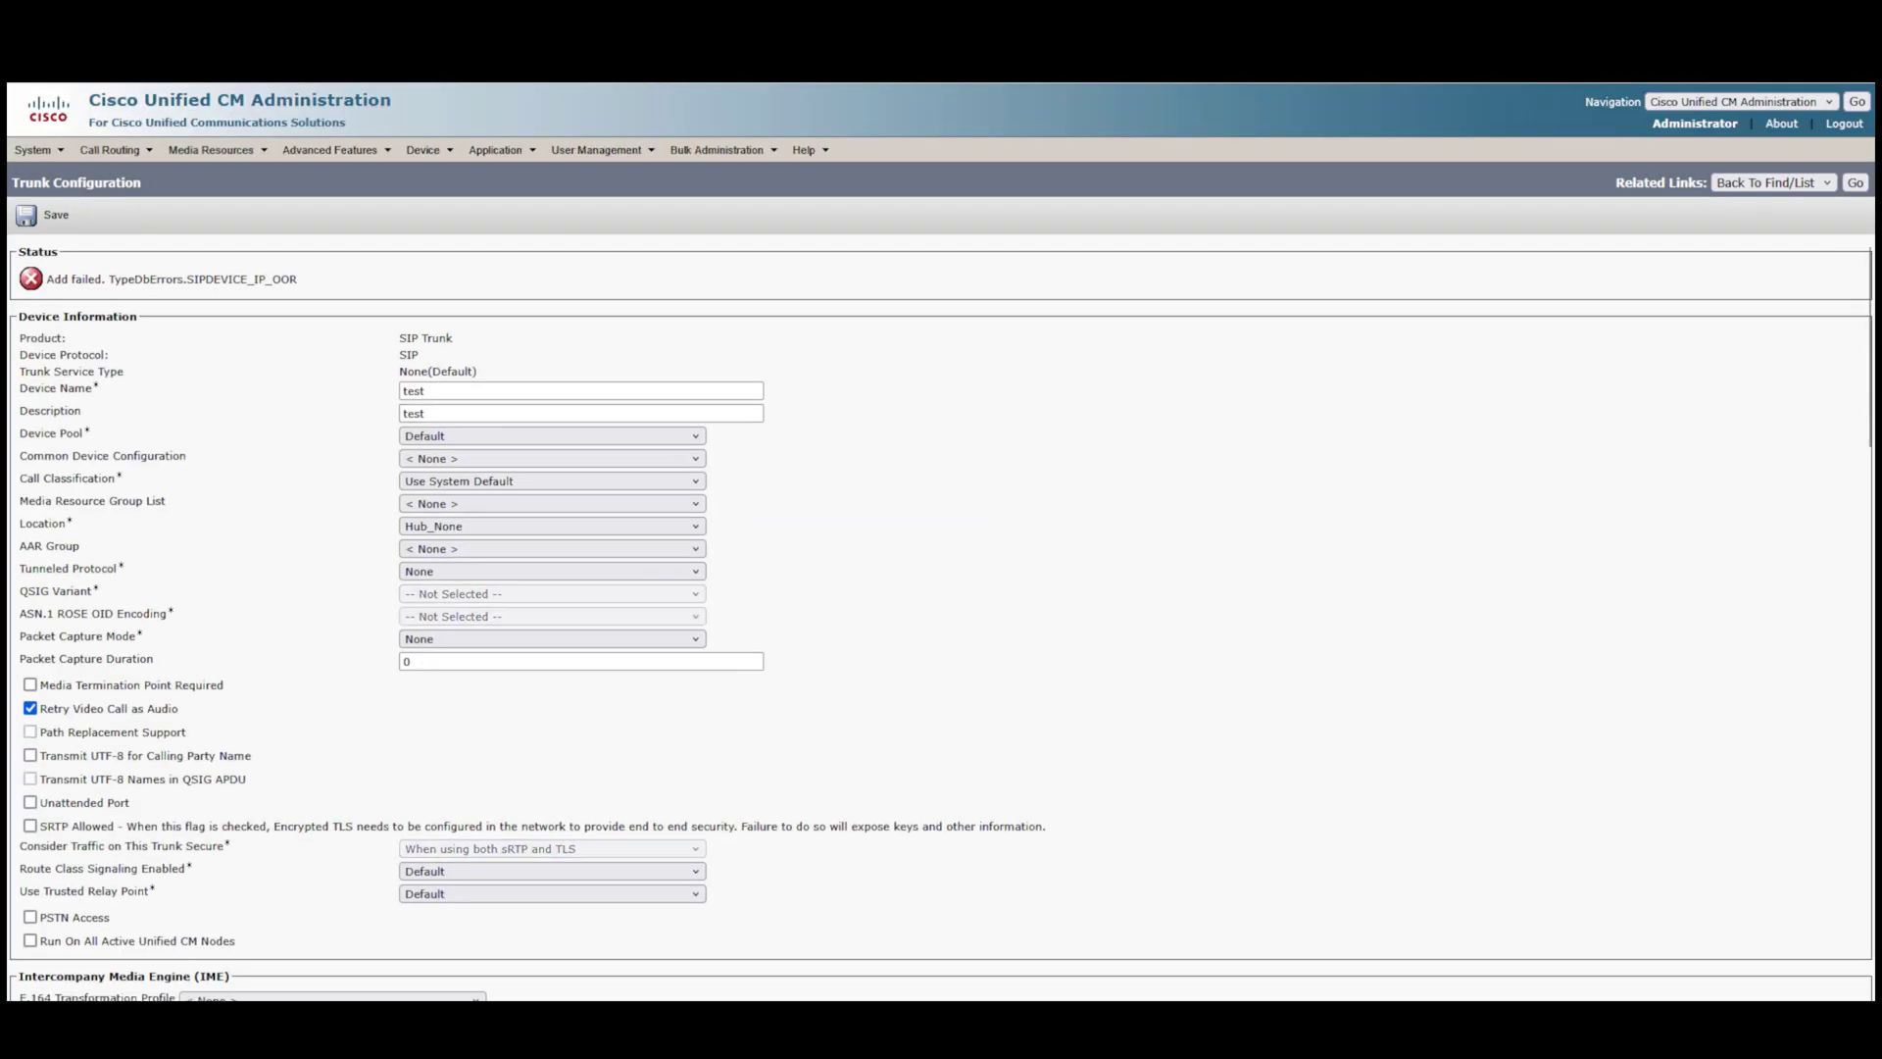
{"action": "left_click", "coordinate": [44, 215]}
{"action": "key", "text": "Return"}
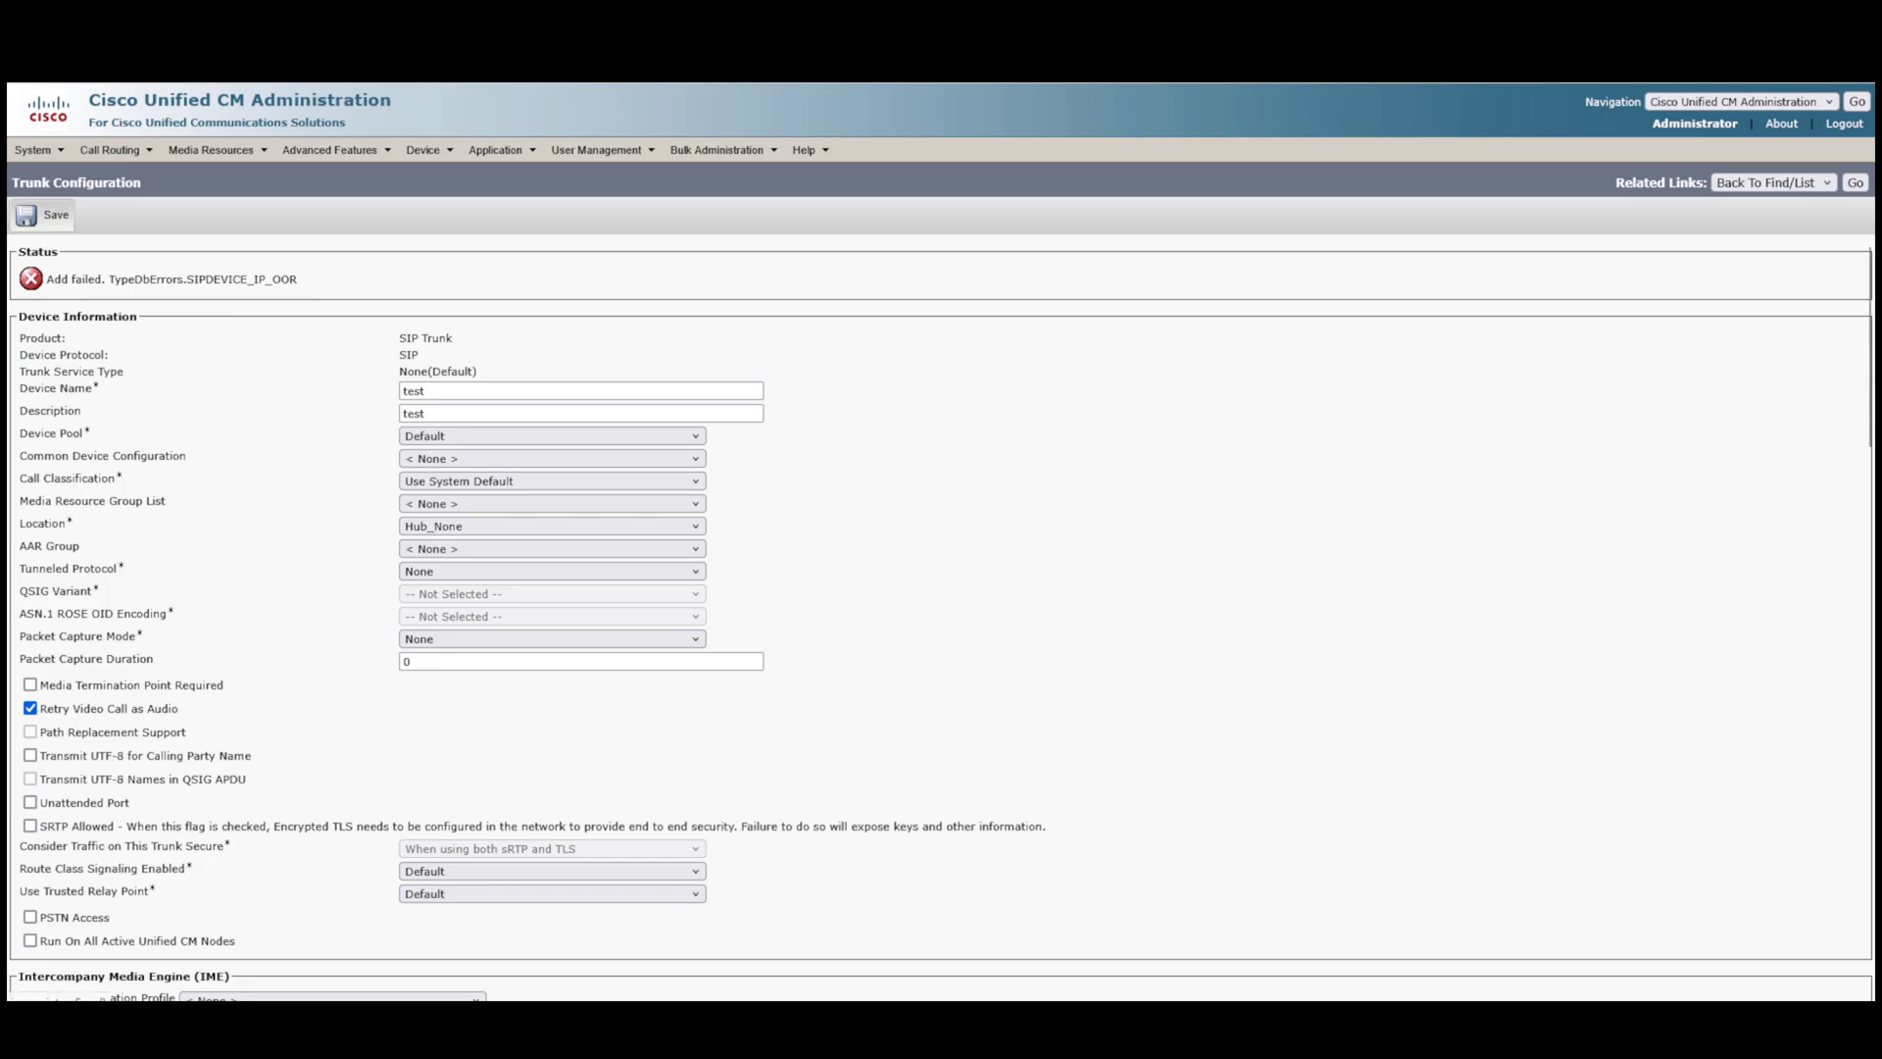
- Assign the DPTEST device pool to the trunk and try to save it again
{"action": "left_click", "coordinate": [549, 435]}
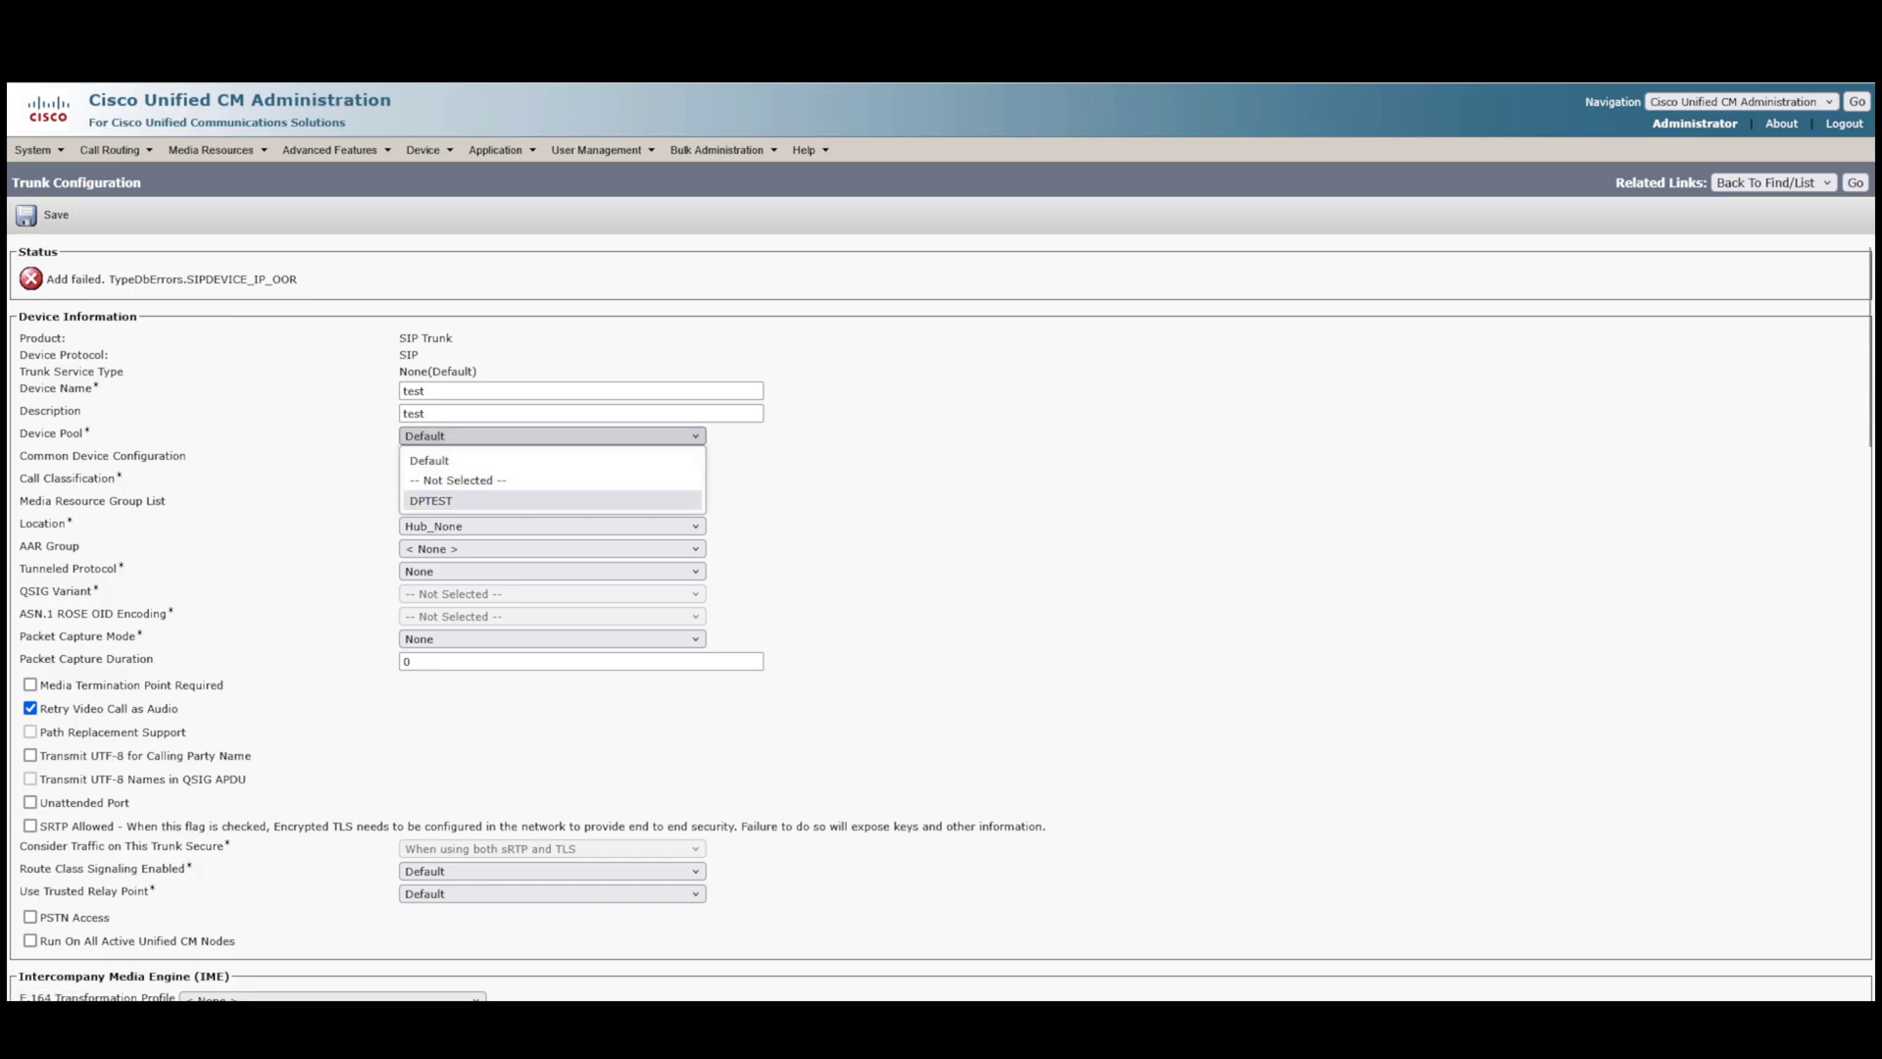
{"action": "left_click", "coordinate": [431, 500]}
{"action": "left_click", "coordinate": [44, 215]}
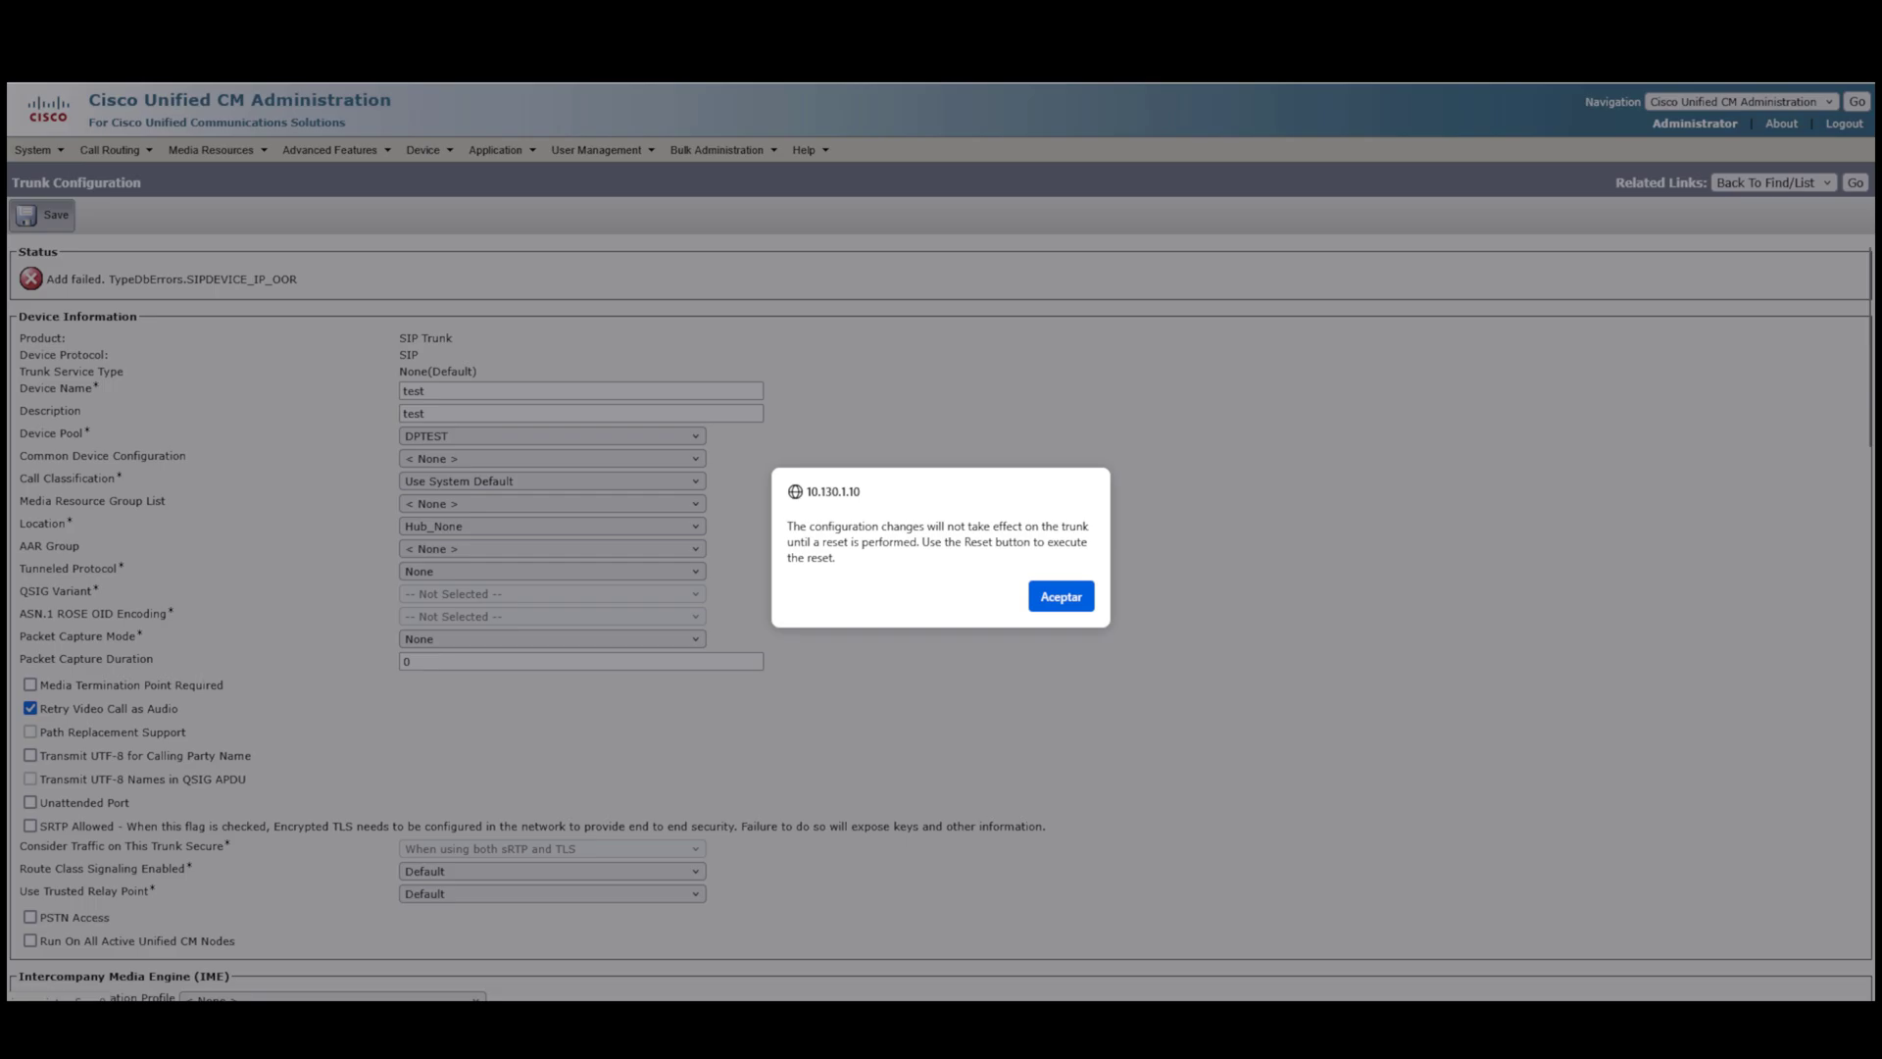
{"action": "key", "text": "Return"}
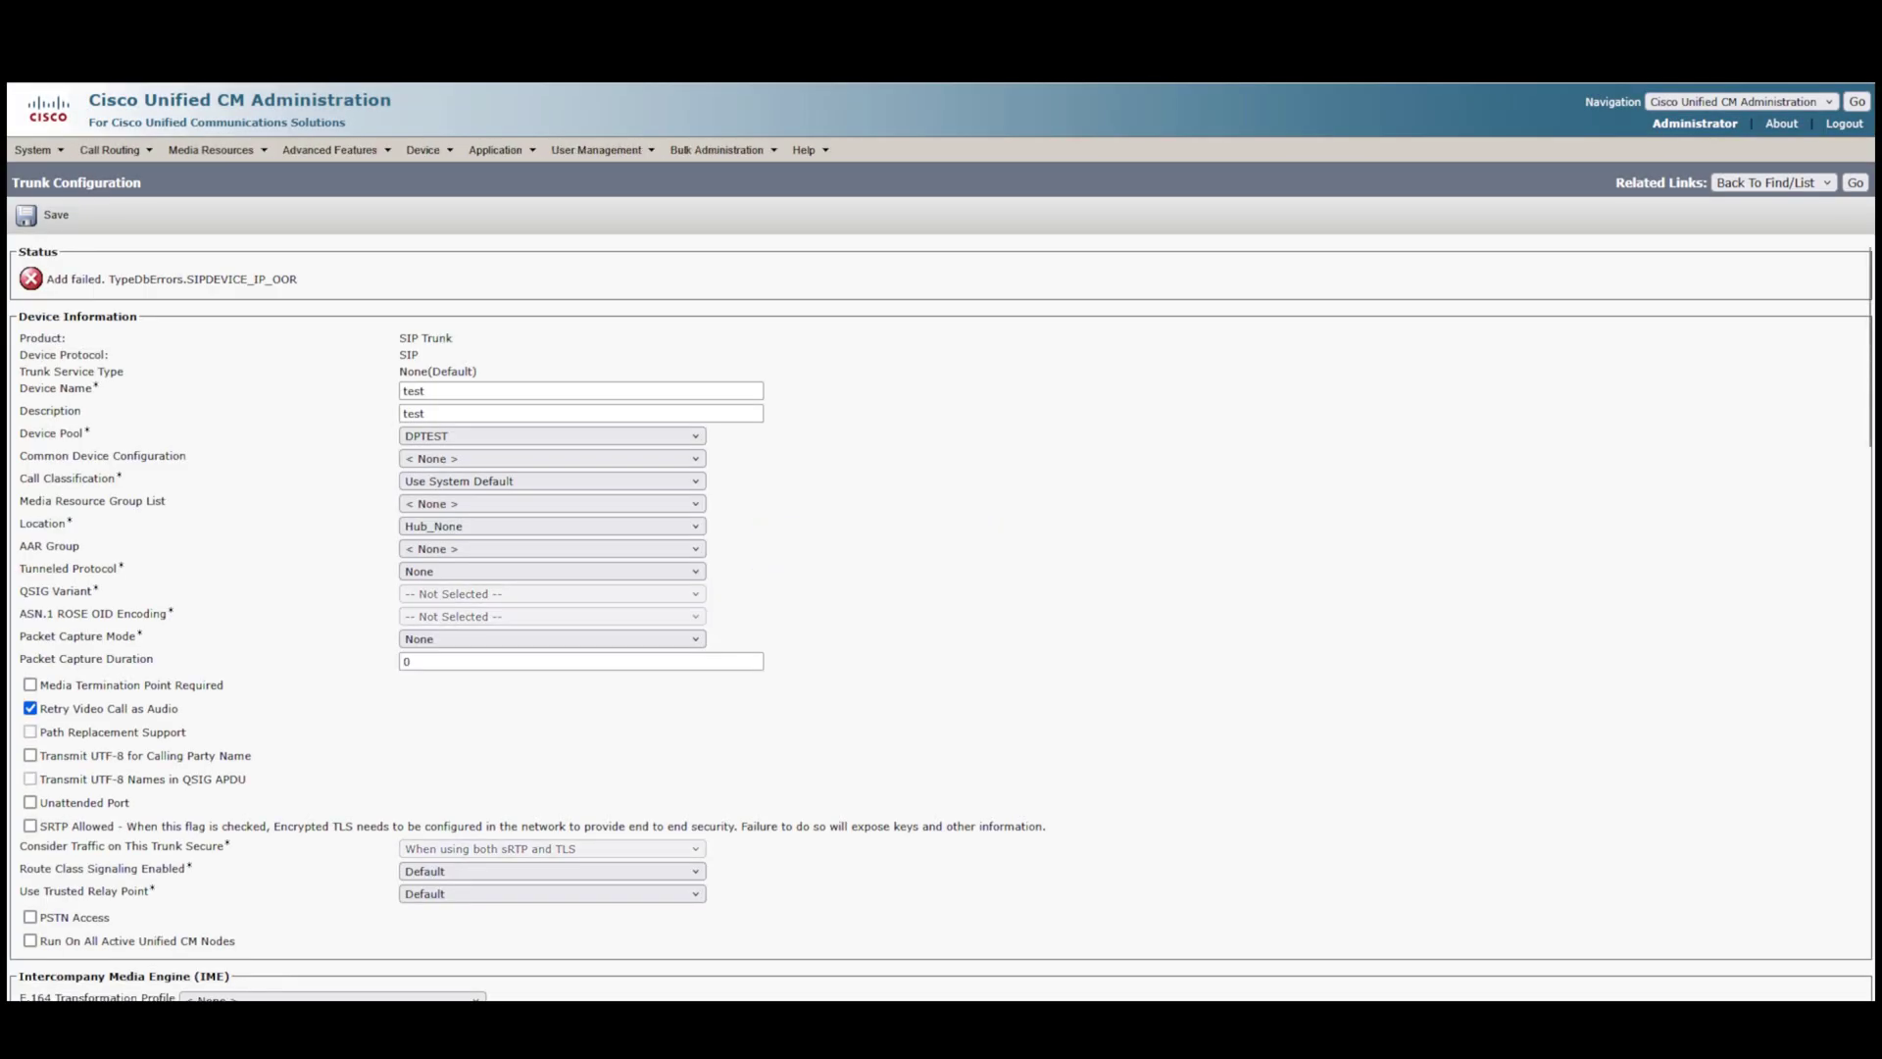
{"action": "left_click", "coordinate": [45, 215]}
{"action": "key", "text": "Return"}
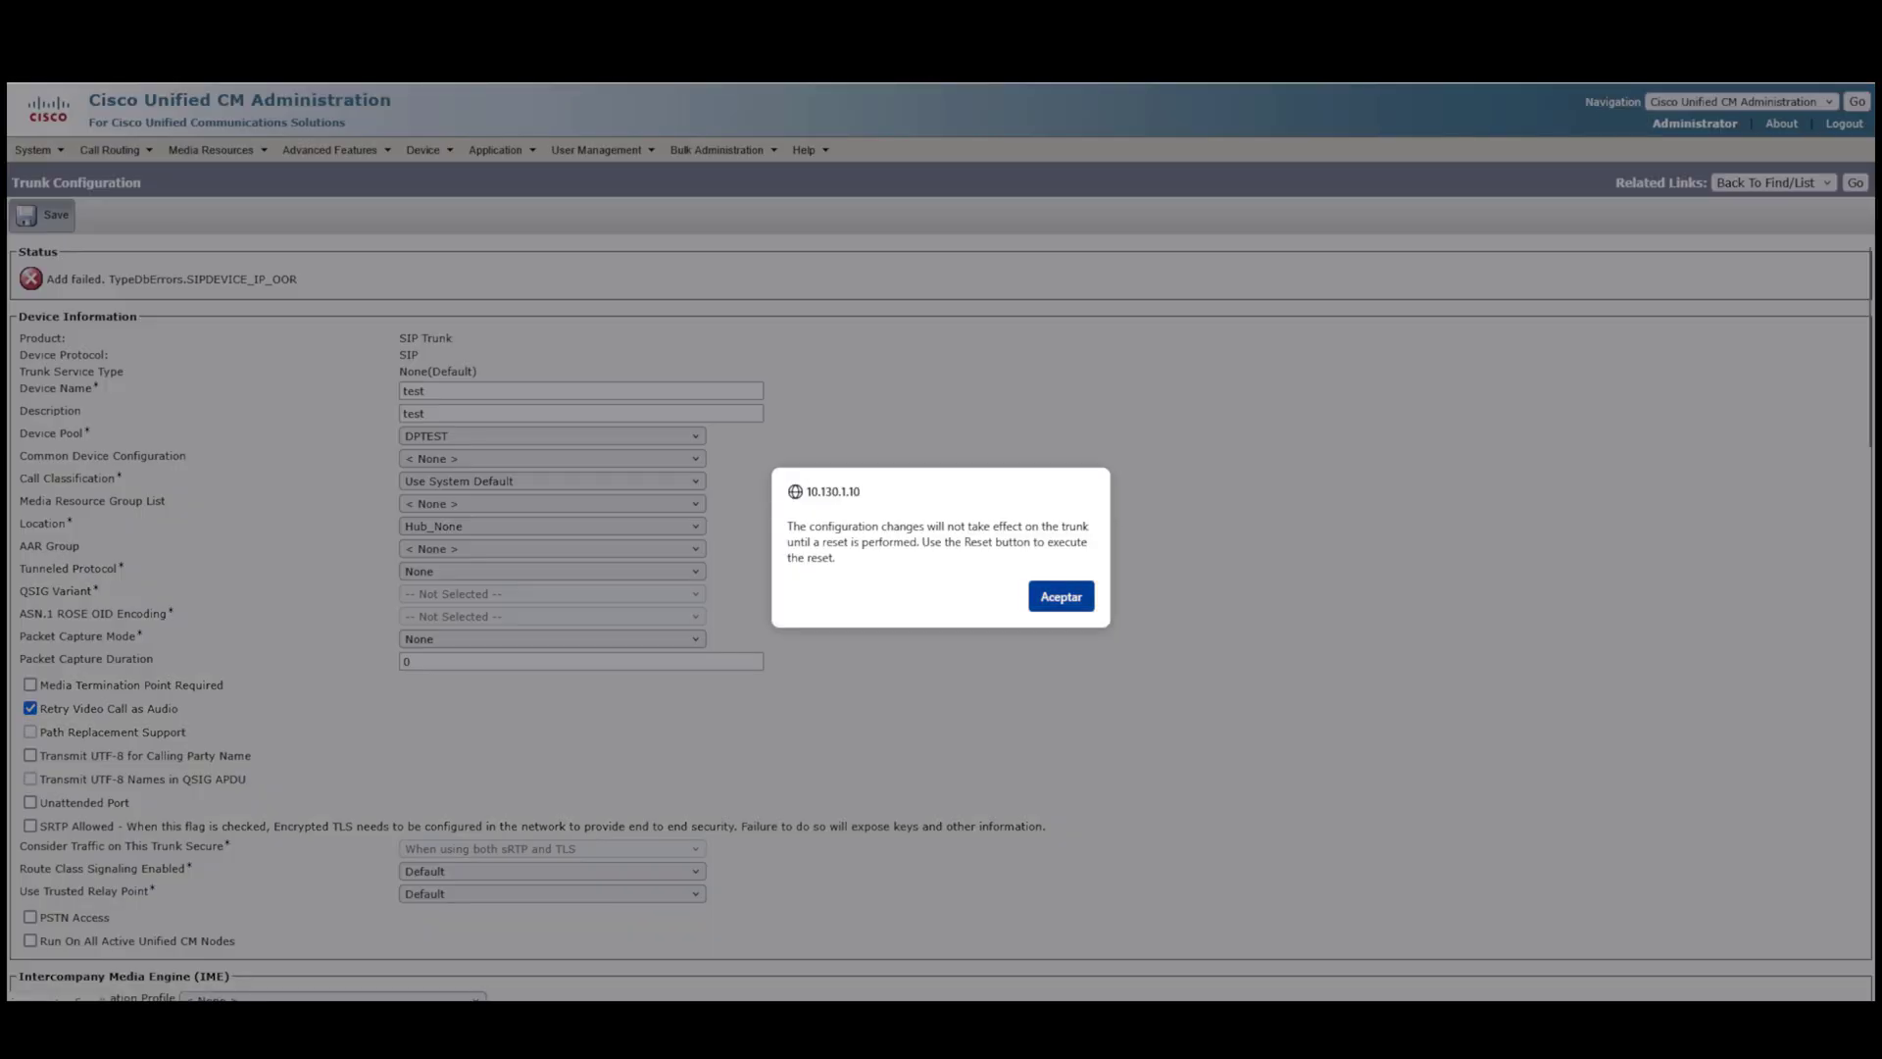
- Set the trunk's first destination address to 10.130.1.253 and save the new SIP trunk
{"action": "scroll", "coordinate": [941, 588], "scroll_direction": "down", "scroll_amount": 15}
{"action": "scroll", "coordinate": [941, 588], "scroll_direction": "down", "scroll_amount": 8}
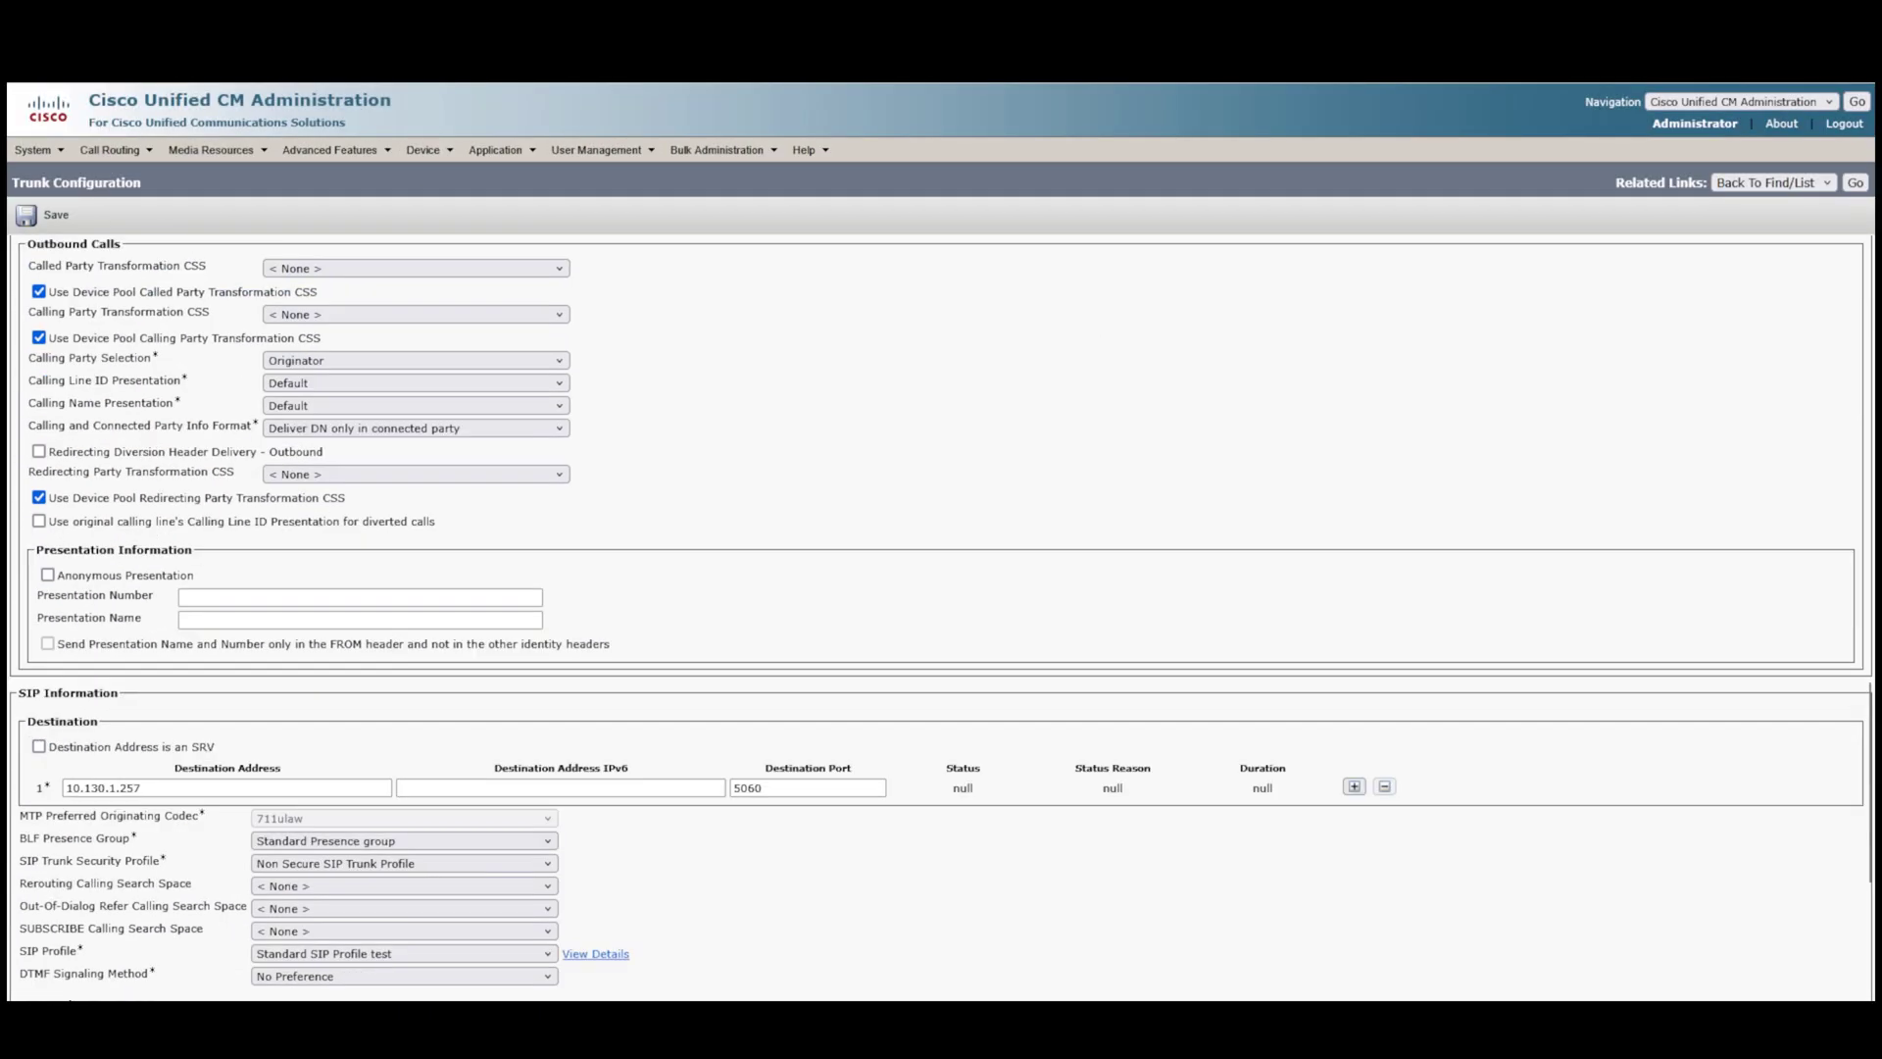
{"action": "scroll", "coordinate": [941, 588], "scroll_direction": "up", "scroll_amount": 4}
{"action": "left_click", "coordinate": [149, 712]}
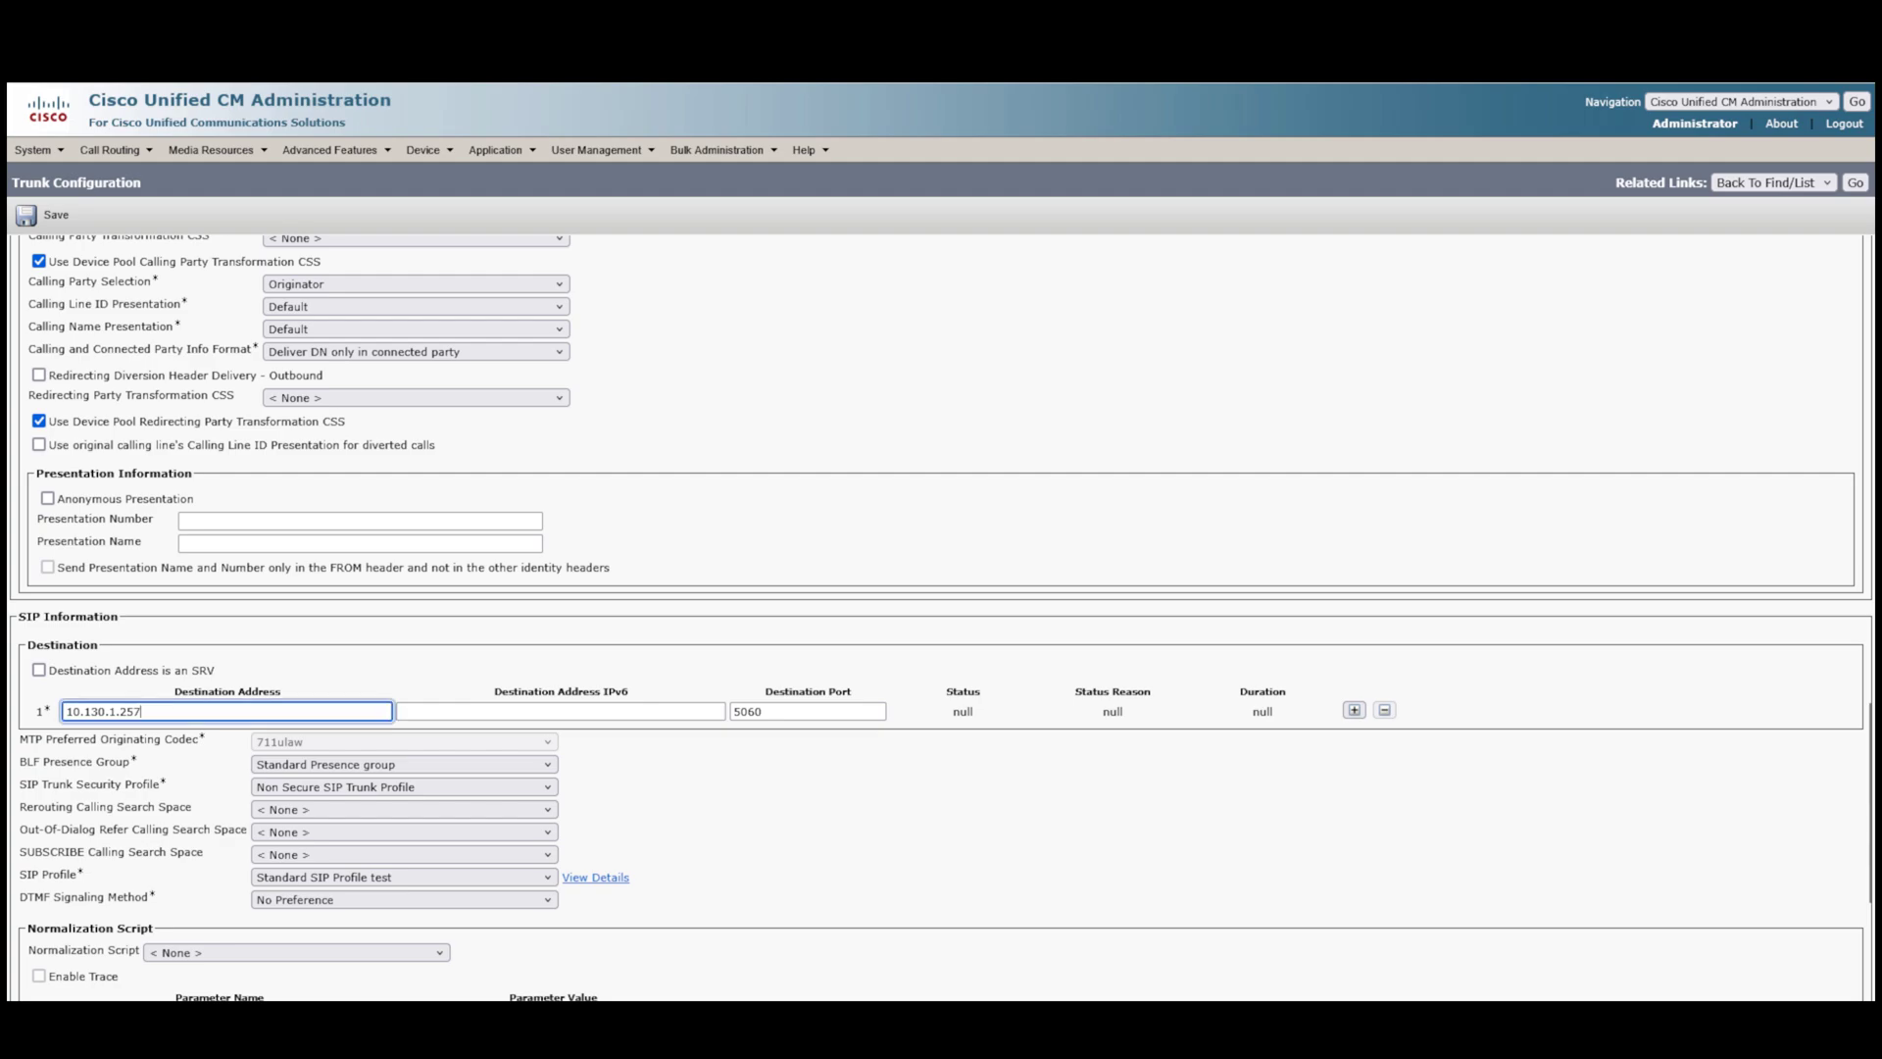
{"action": "key", "text": "BackSpace"}
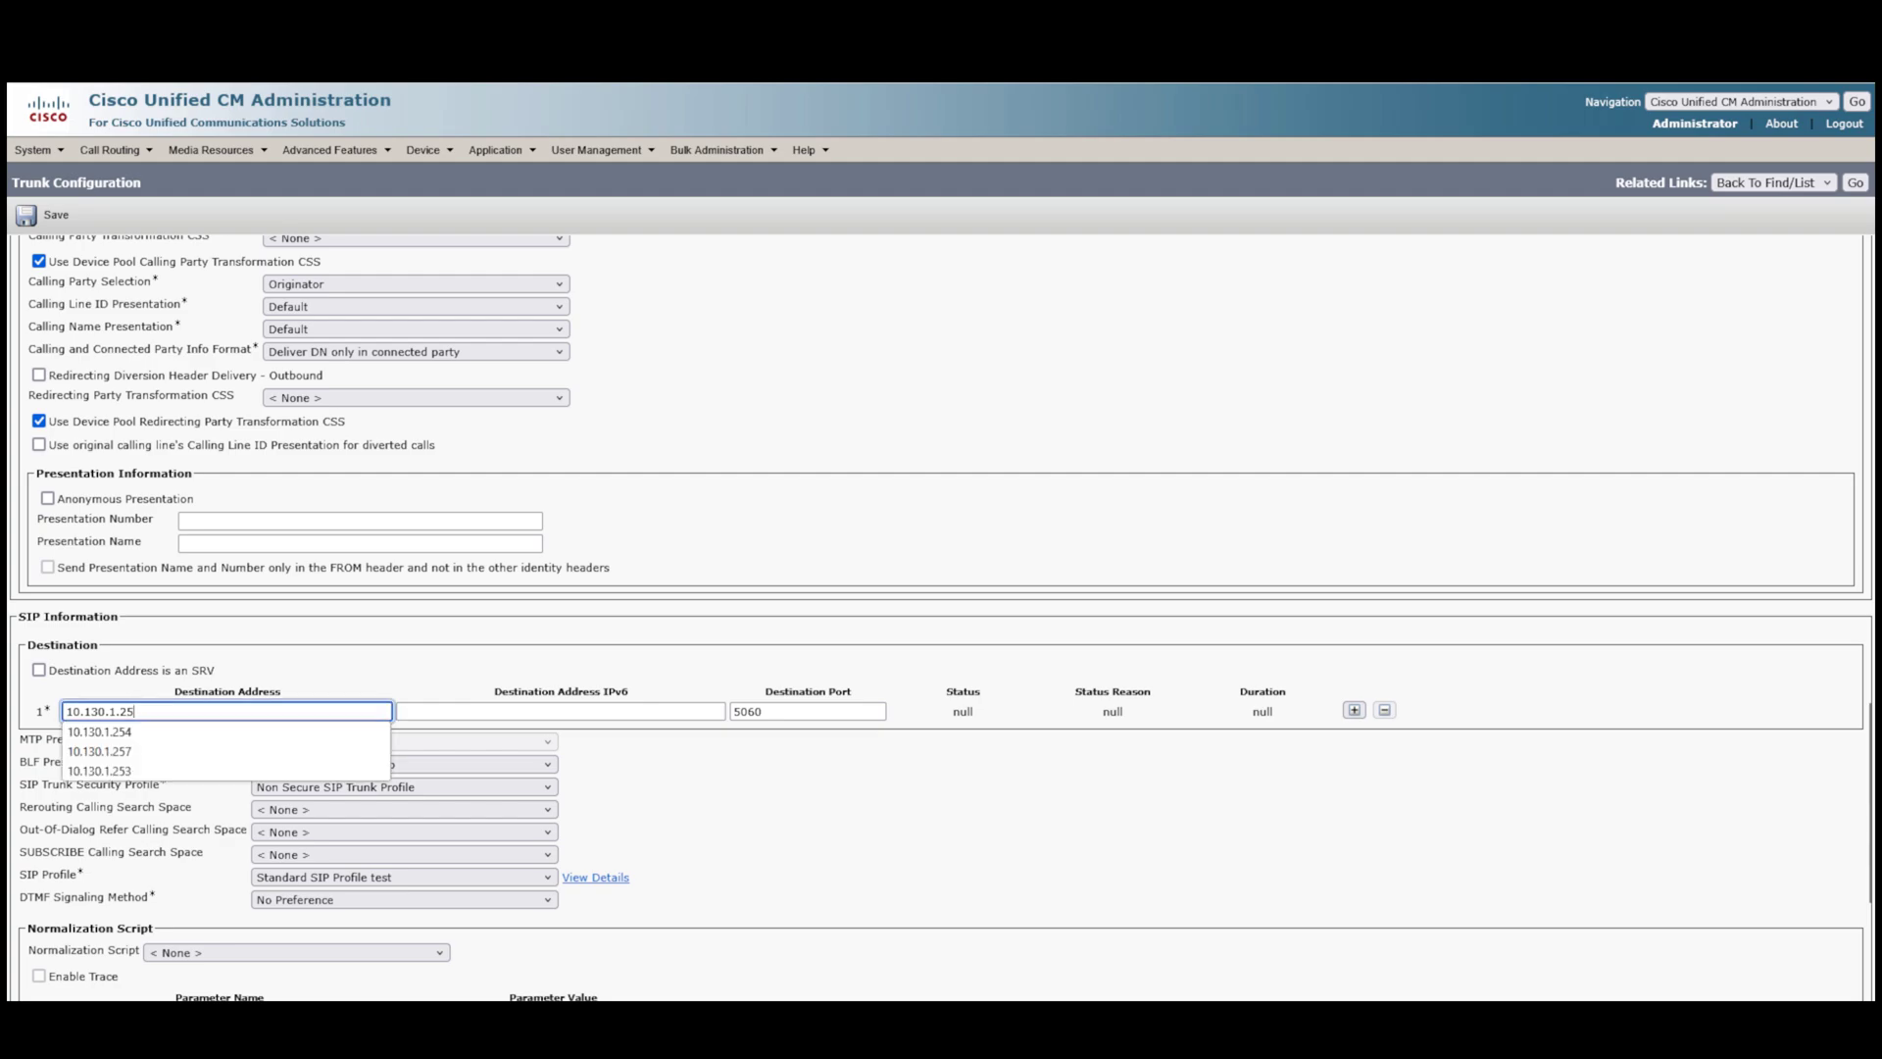
{"action": "type", "text": "4"}
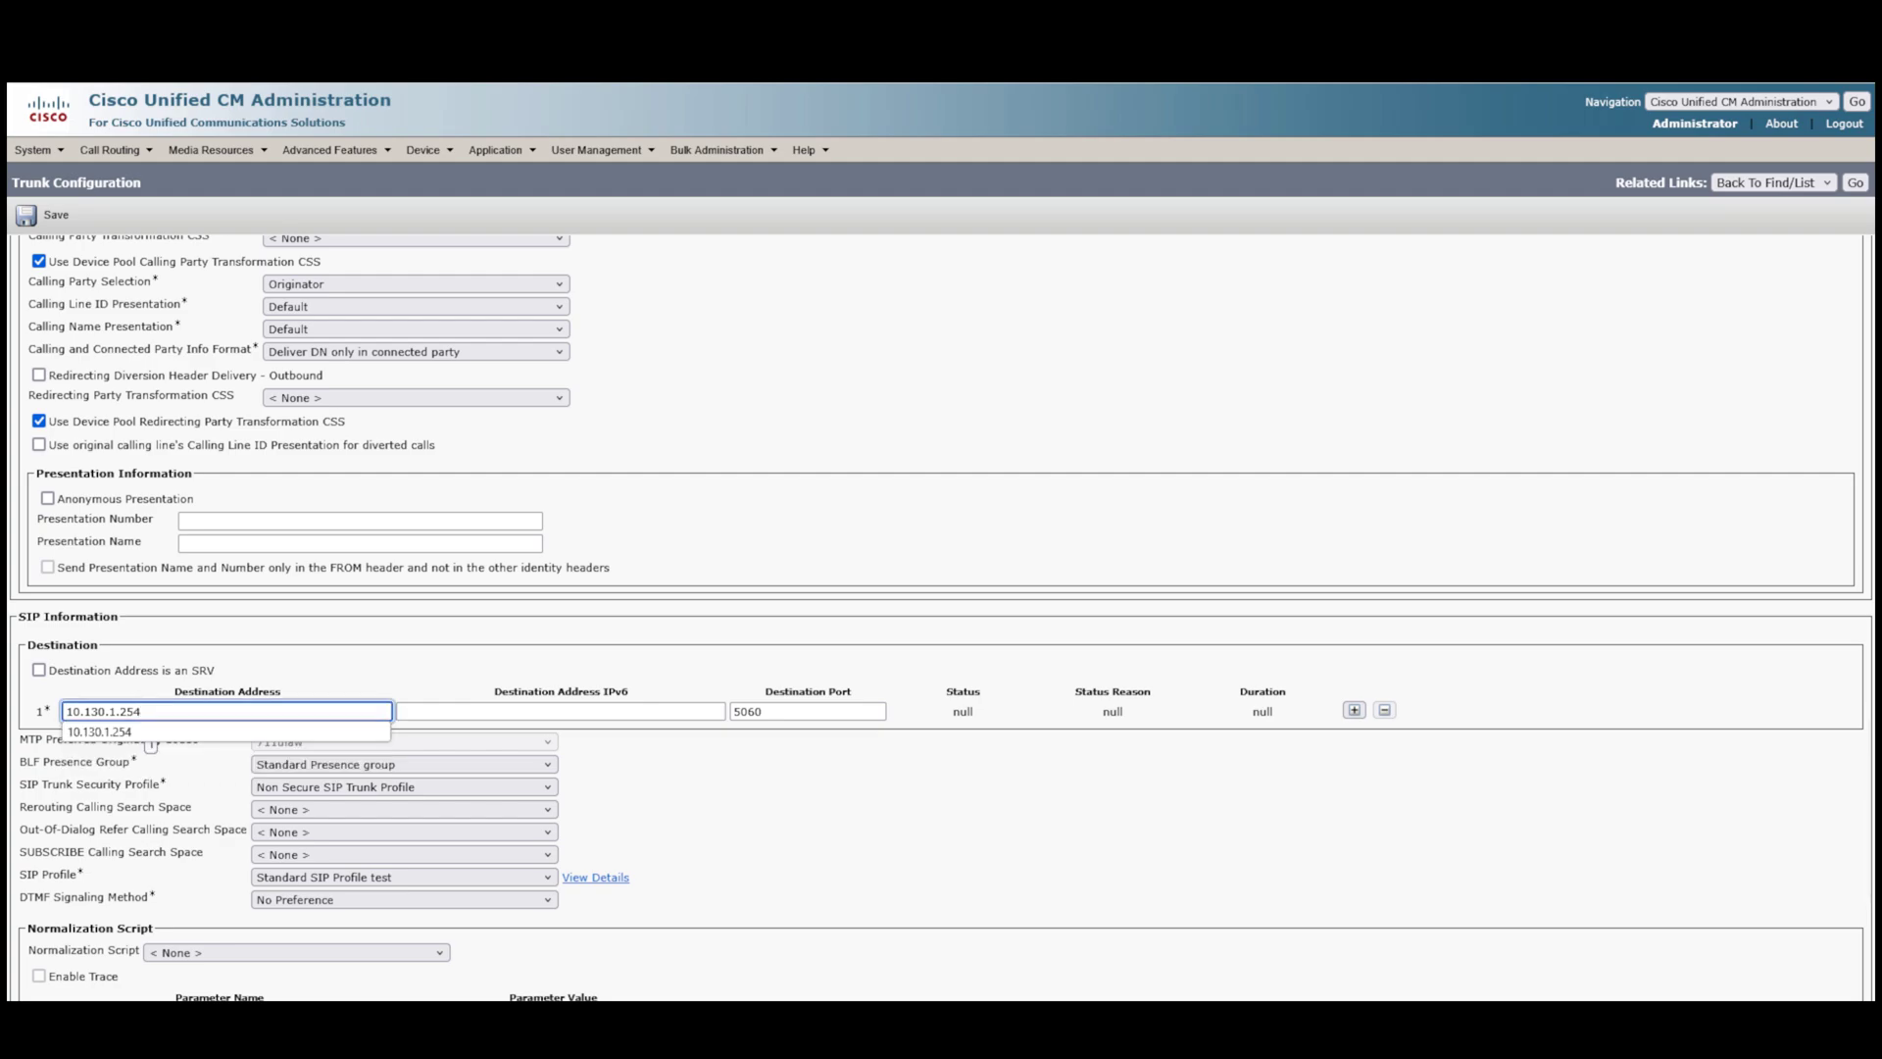
{"action": "key", "text": "BackSpace"}
{"action": "type", "text": "3"}
{"action": "left_click", "coordinate": [745, 813]}
{"action": "left_click", "coordinate": [44, 214]}
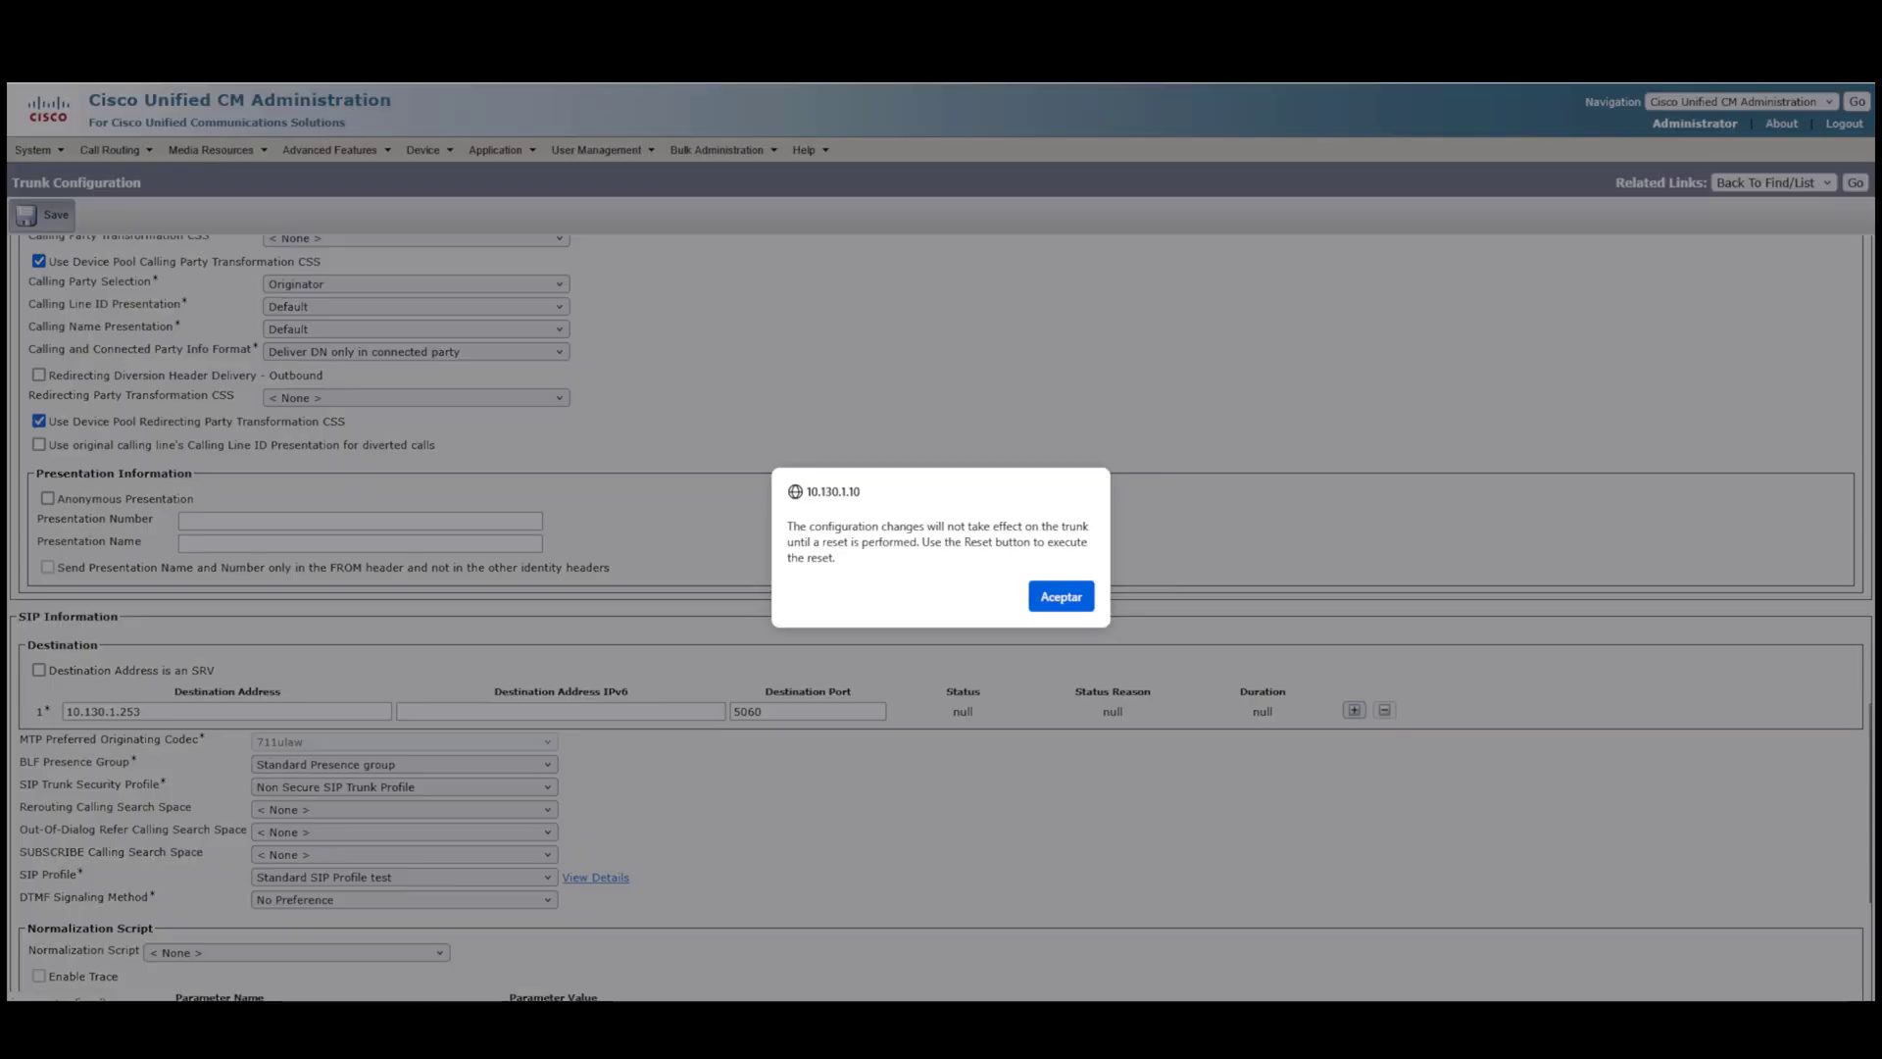
{"action": "key", "text": "Return"}
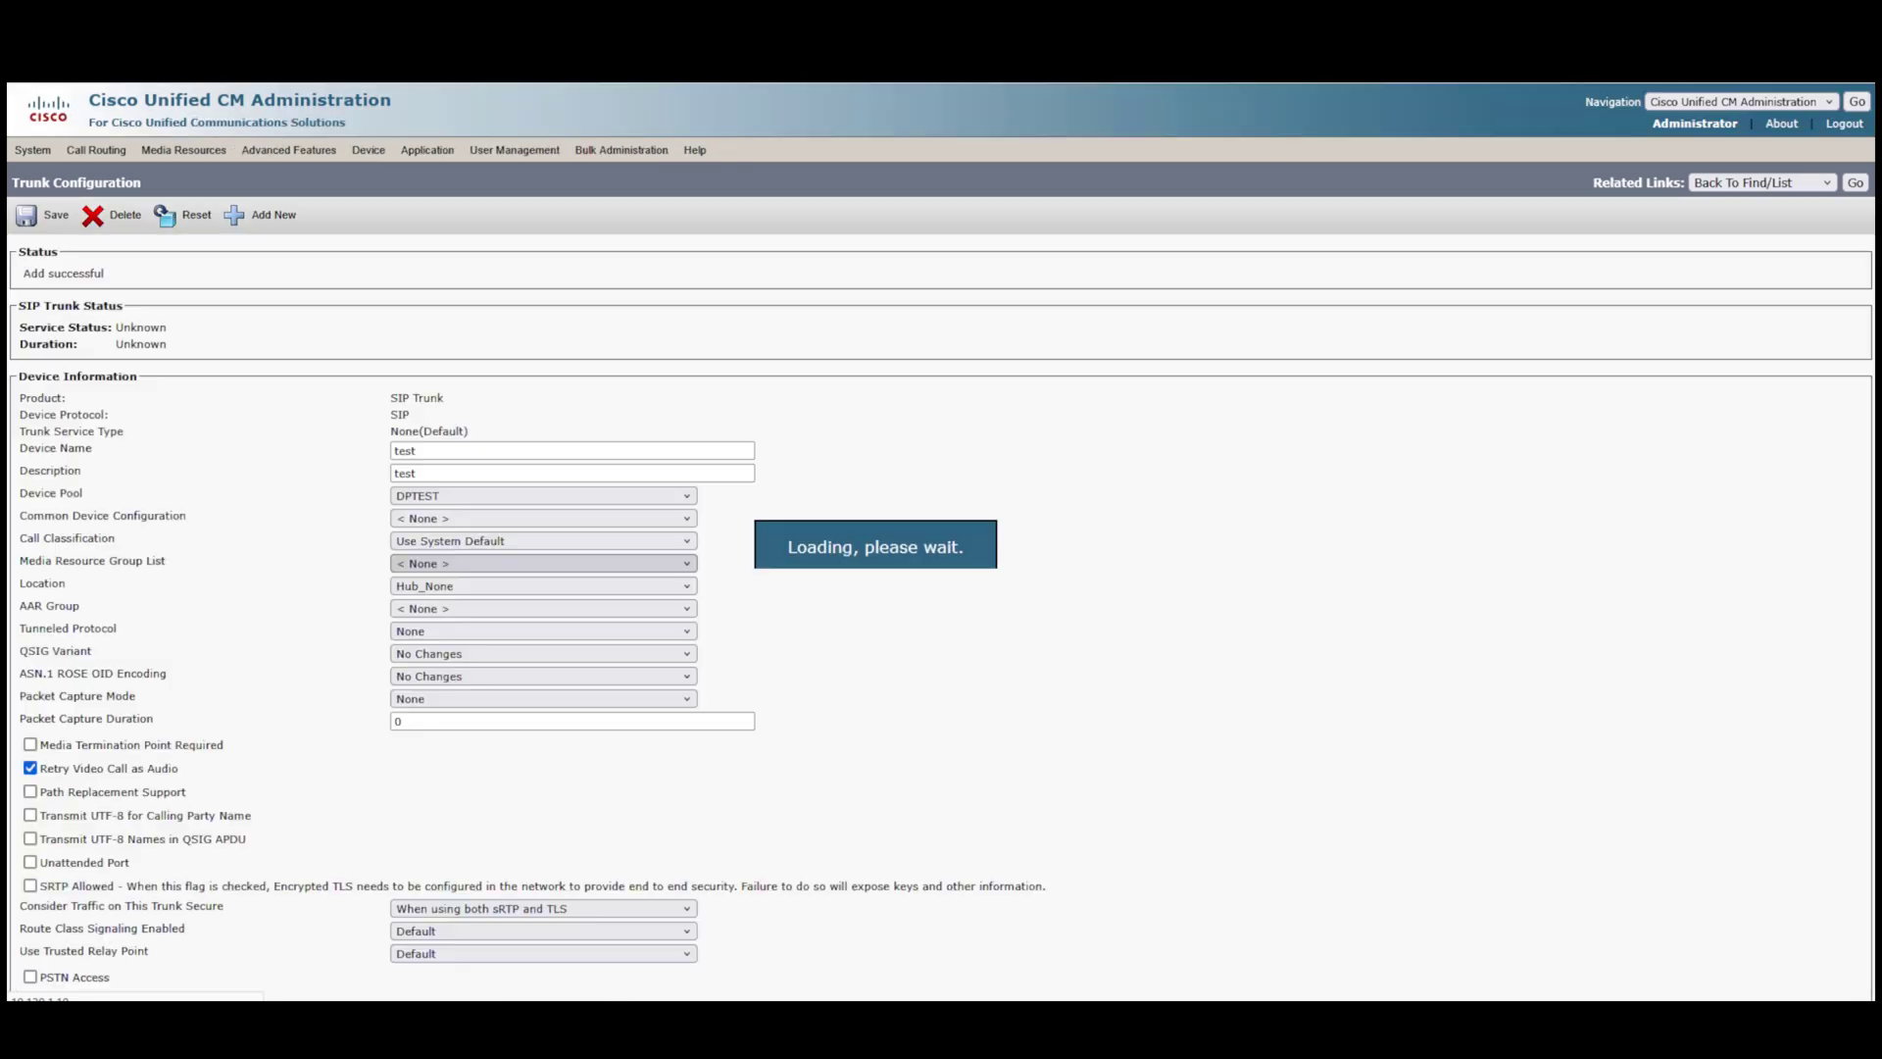
- Set the test trunk's device pool to Default and save the change
{"action": "left_click", "coordinate": [551, 506]}
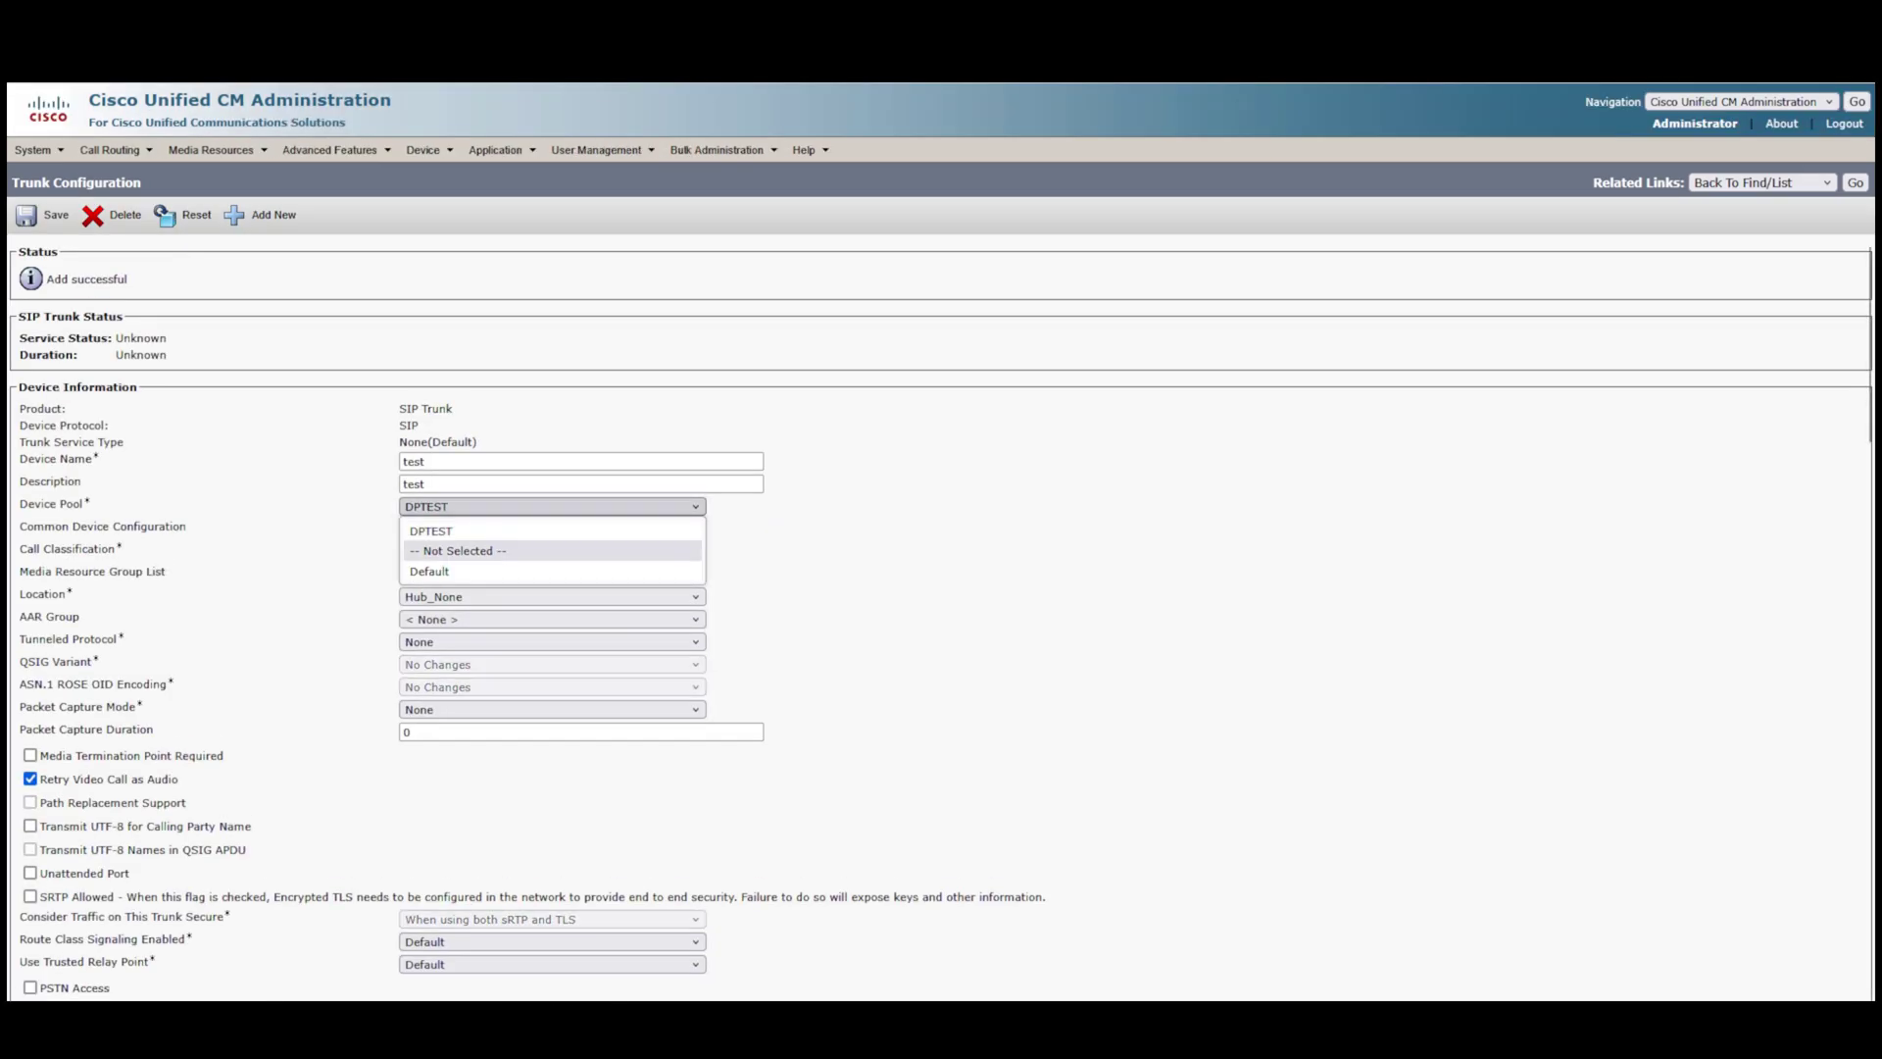
{"action": "left_click", "coordinate": [530, 571]}
{"action": "left_click", "coordinate": [44, 214]}
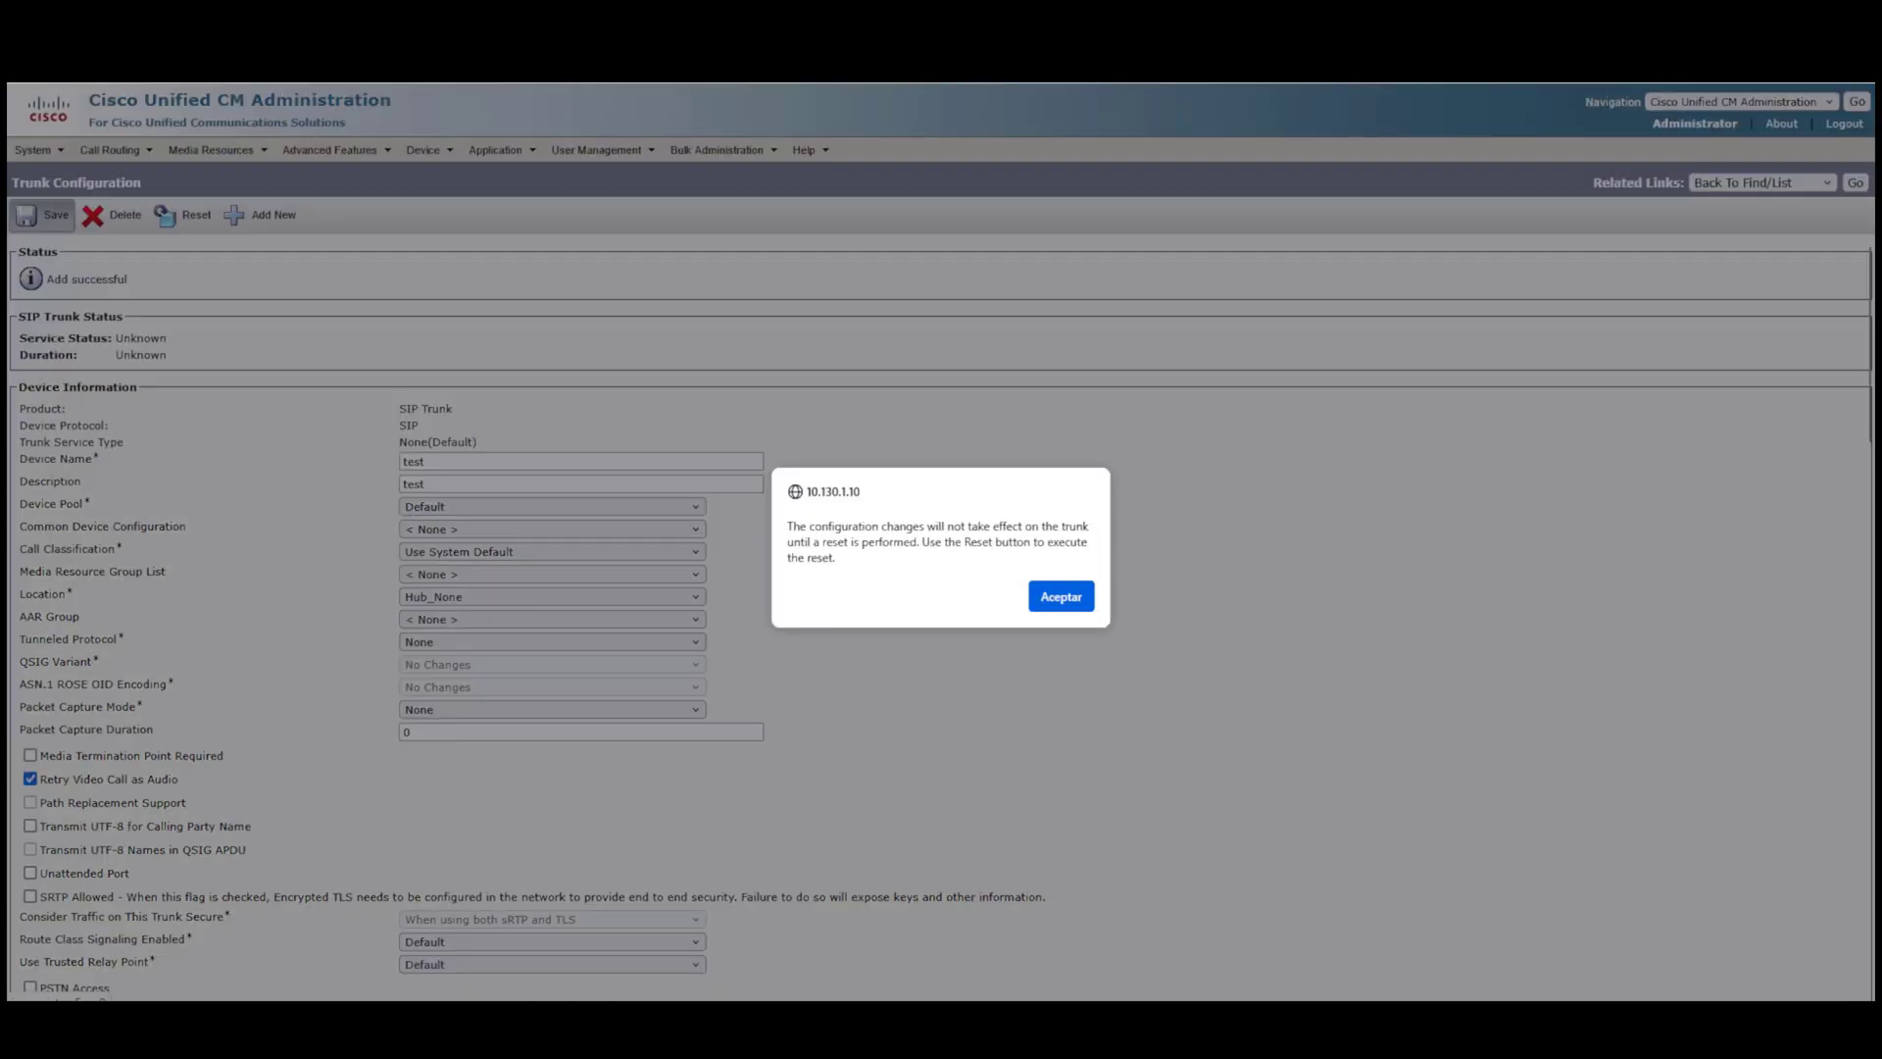
{"action": "key", "text": "Return"}
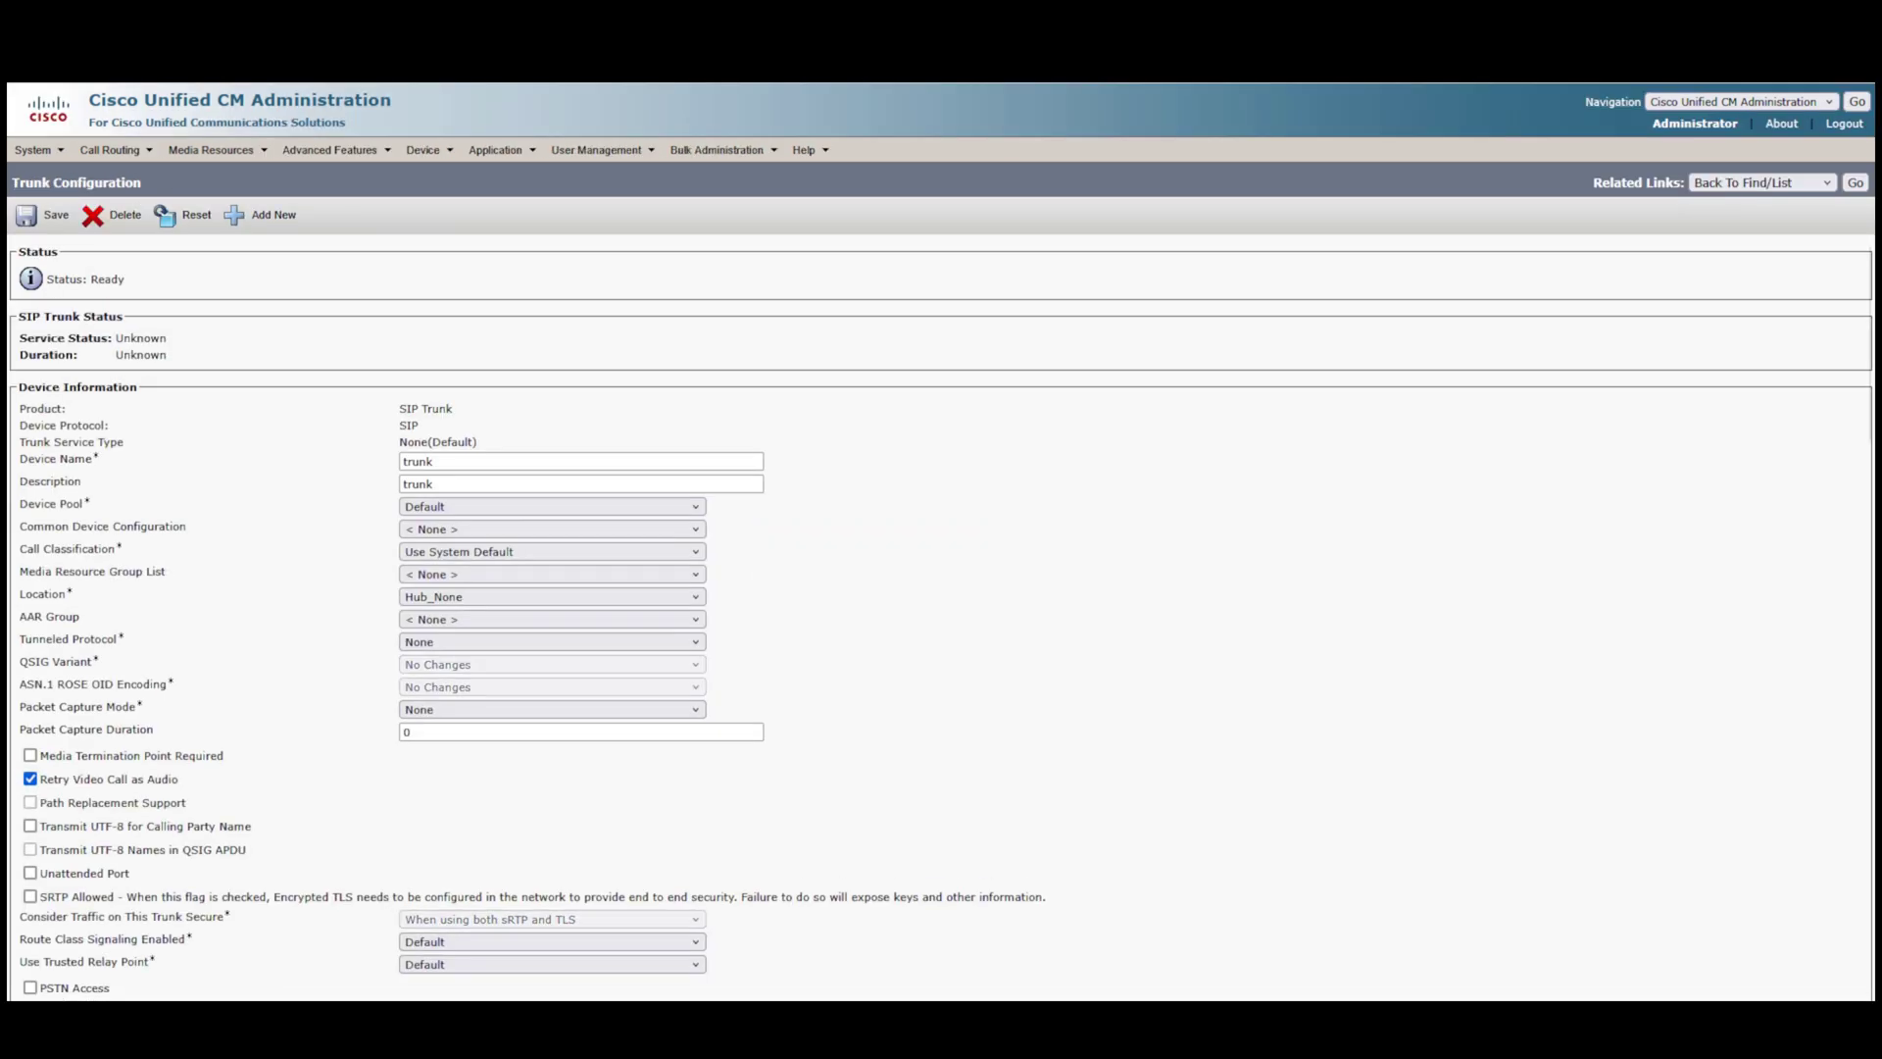
- Delete the existing SIP trunk named trunk and open the configuration of the test trunk
{"action": "left_click", "coordinate": [113, 215]}
{"action": "key", "text": "Return"}
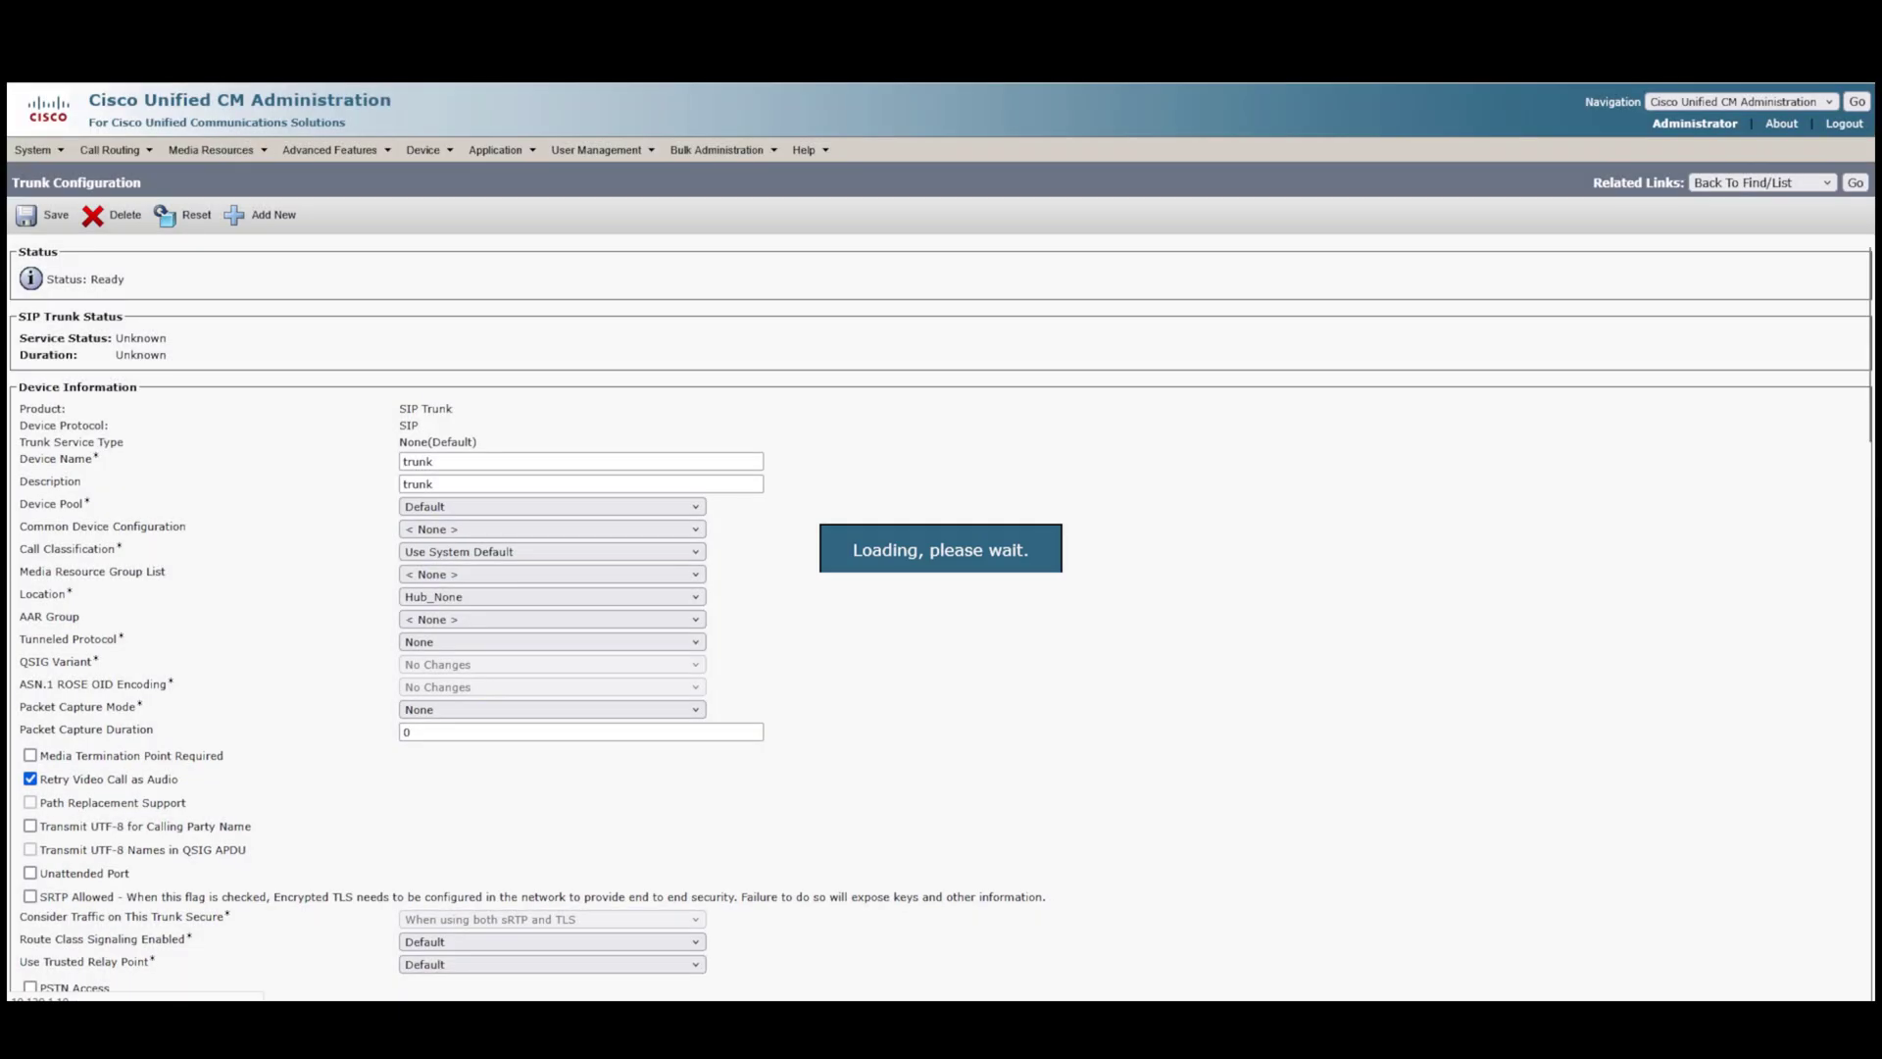
{"action": "left_click", "coordinate": [271, 448]}
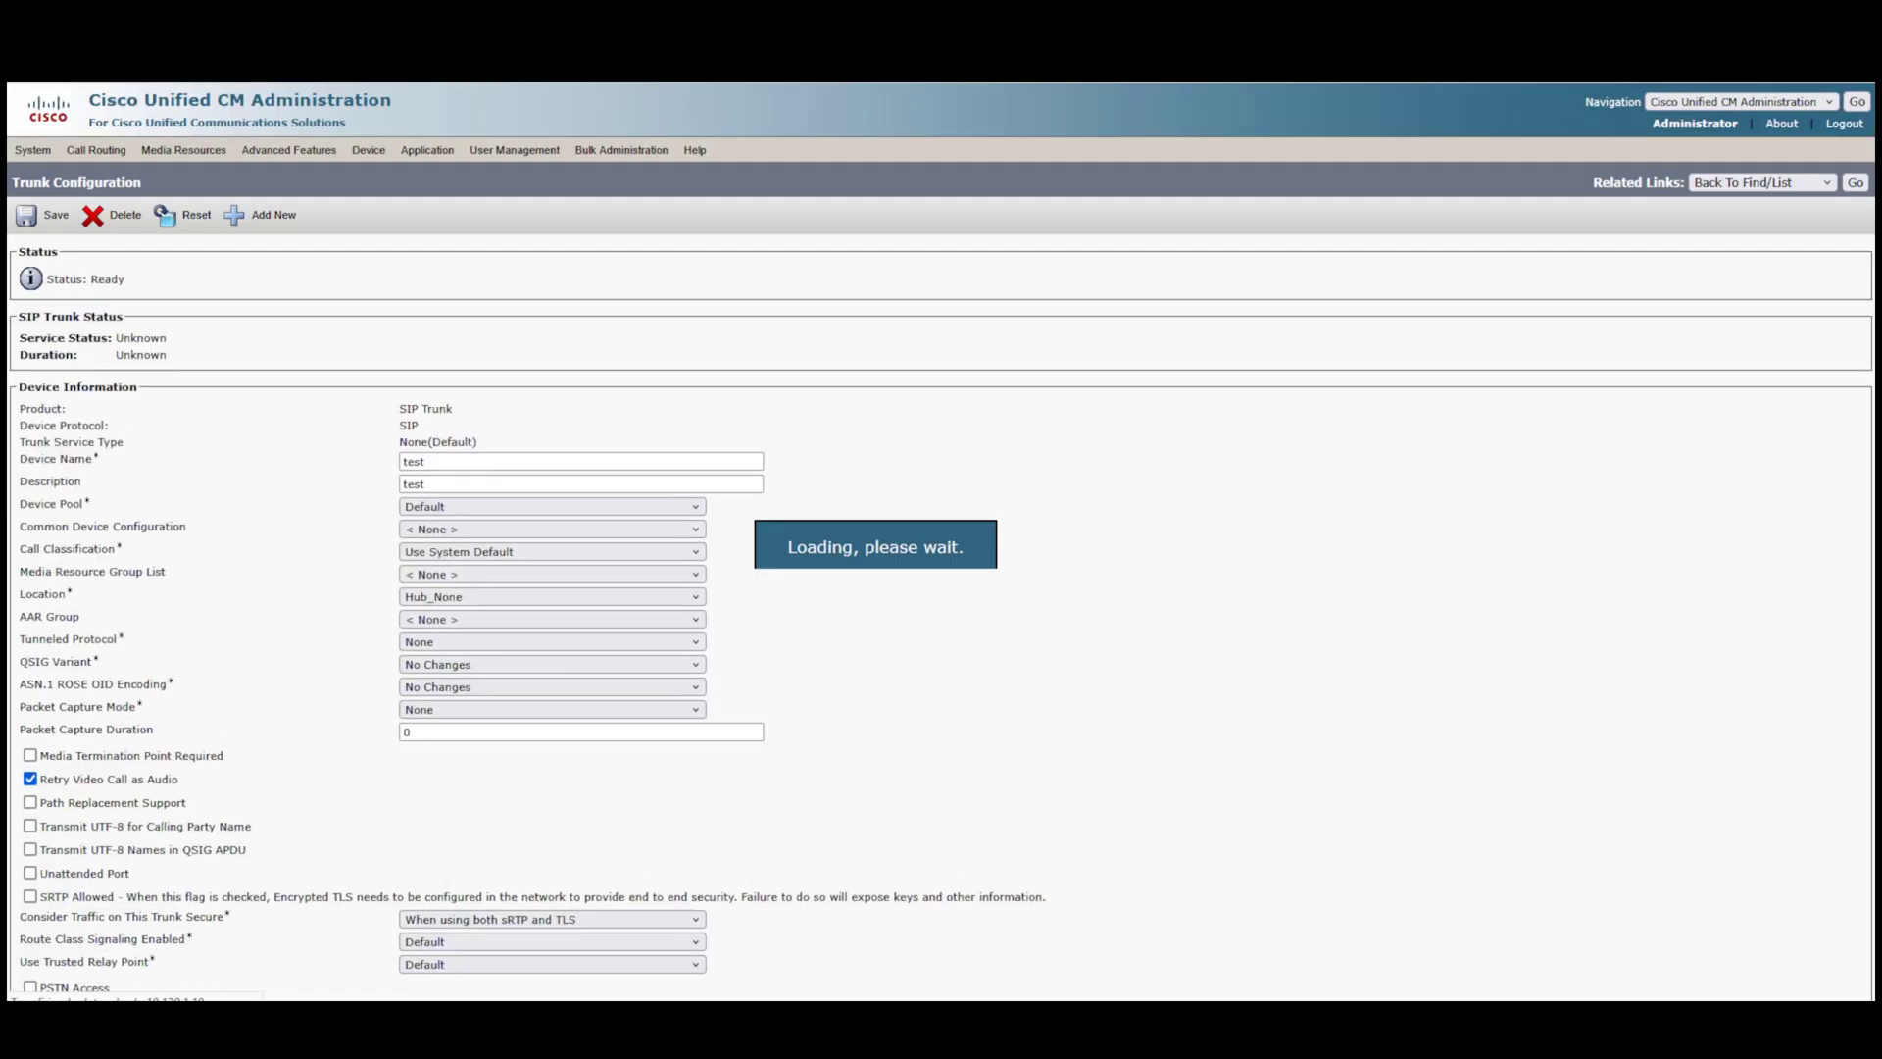
- Change the test trunk's first destination address to 10.130.1.254 and save the update
{"action": "scroll", "coordinate": [490, 702], "scroll_direction": "down", "scroll_amount": 15}
{"action": "scroll", "coordinate": [941, 618], "scroll_direction": "down", "scroll_amount": 5}
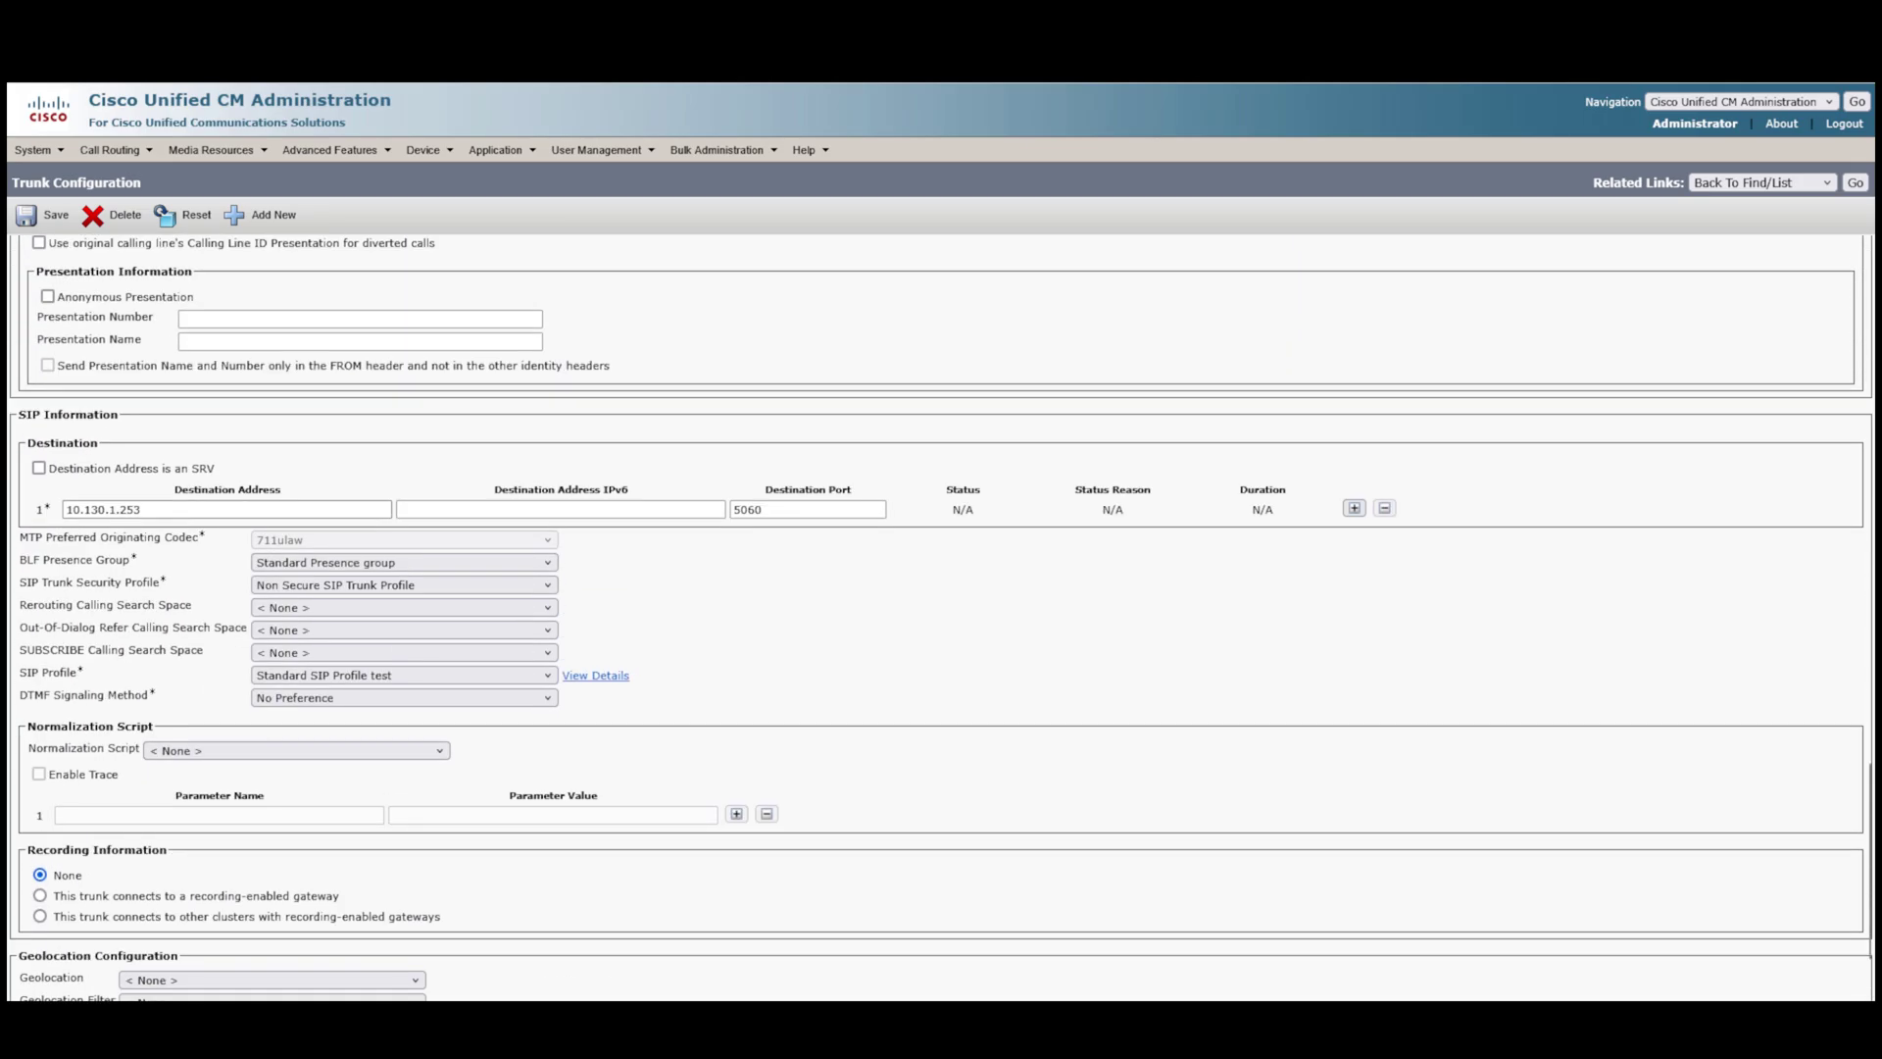
{"action": "left_click", "coordinate": [196, 510]}
{"action": "key", "text": "BackSpace"}
{"action": "type", "text": "4"}
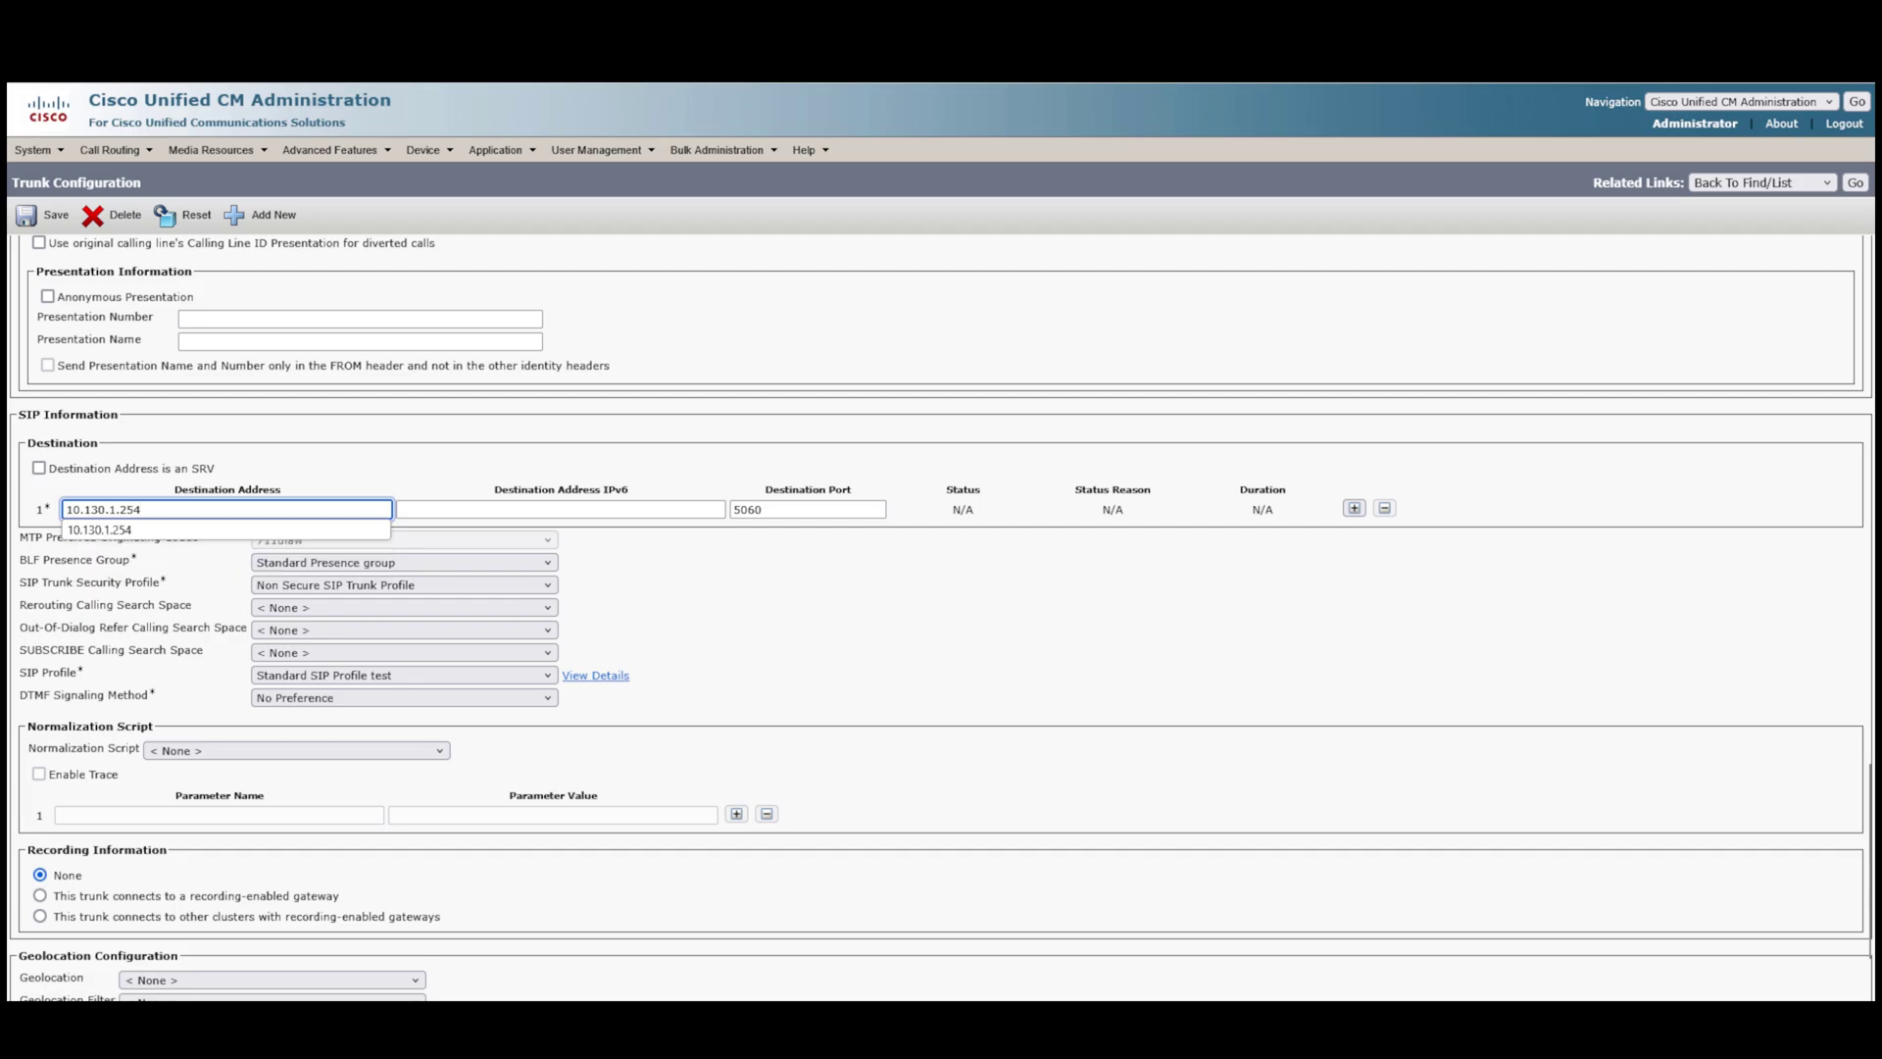
{"action": "left_click", "coordinate": [941, 627]}
{"action": "left_click", "coordinate": [44, 215]}
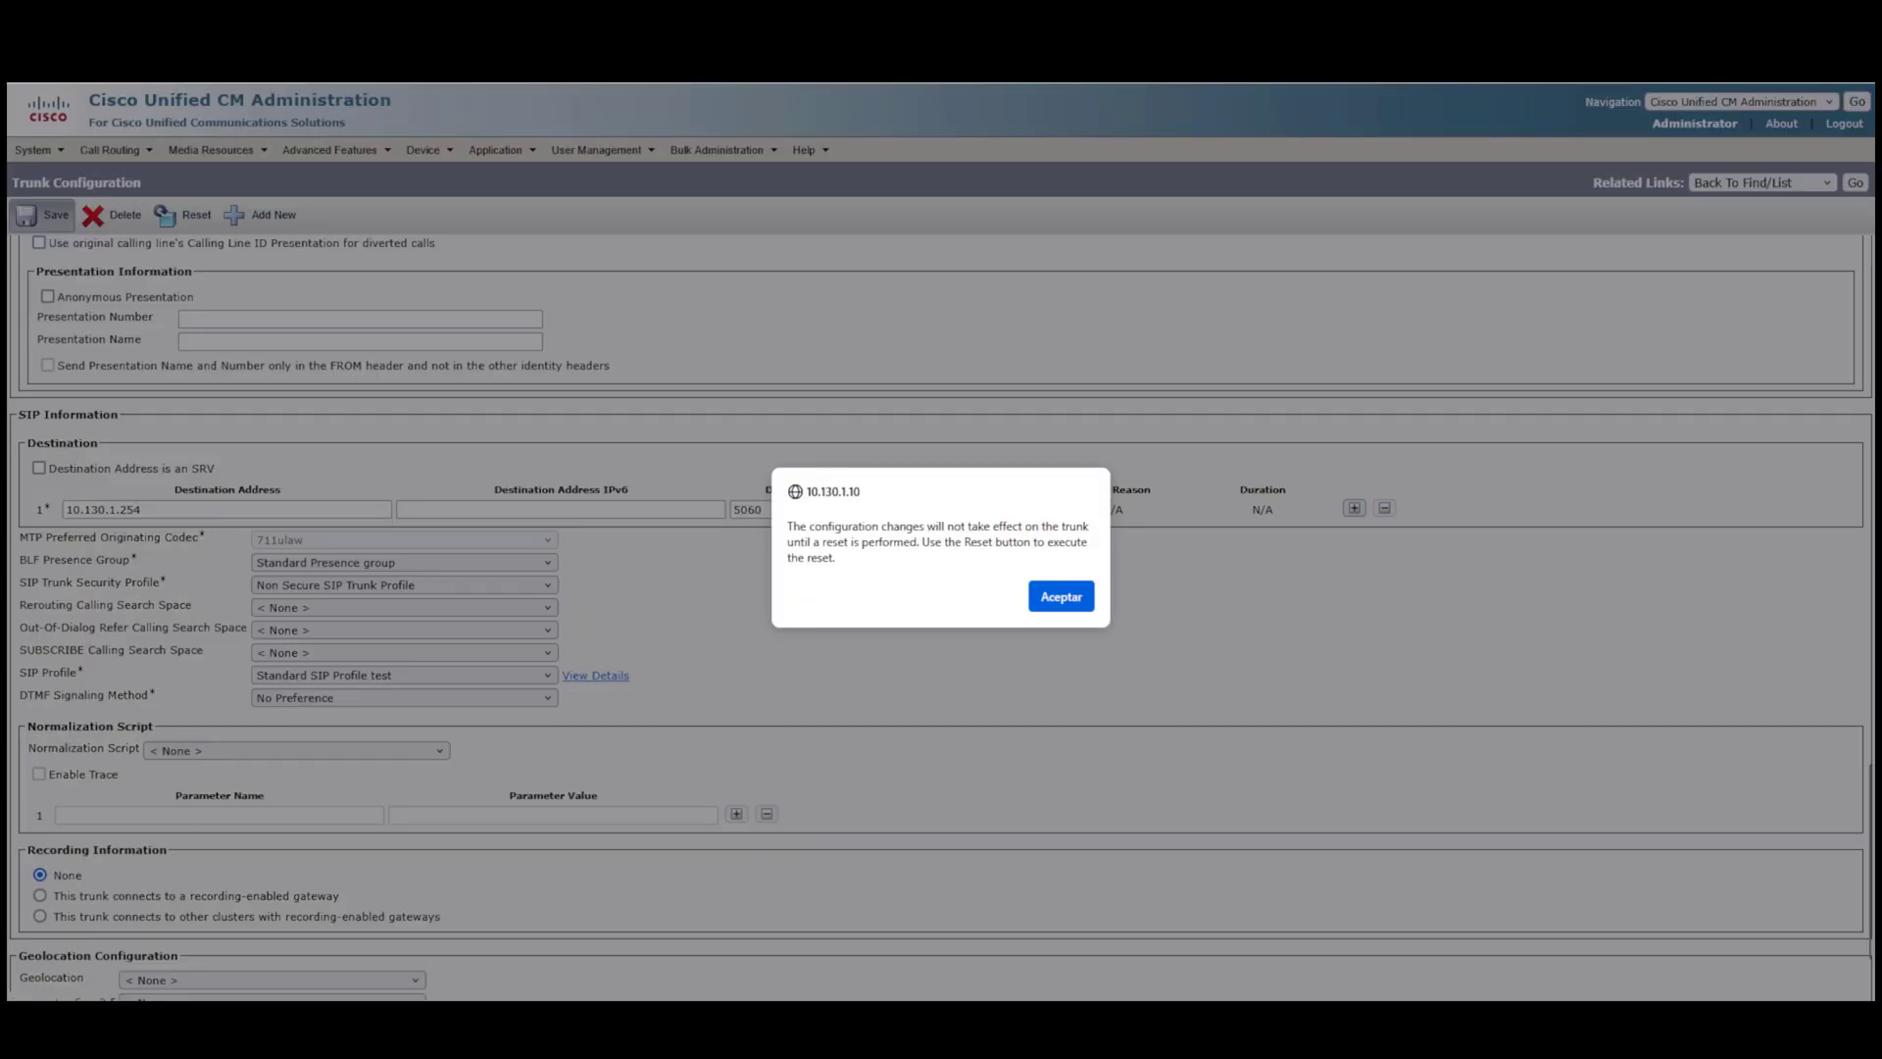
{"action": "key", "text": "Return"}
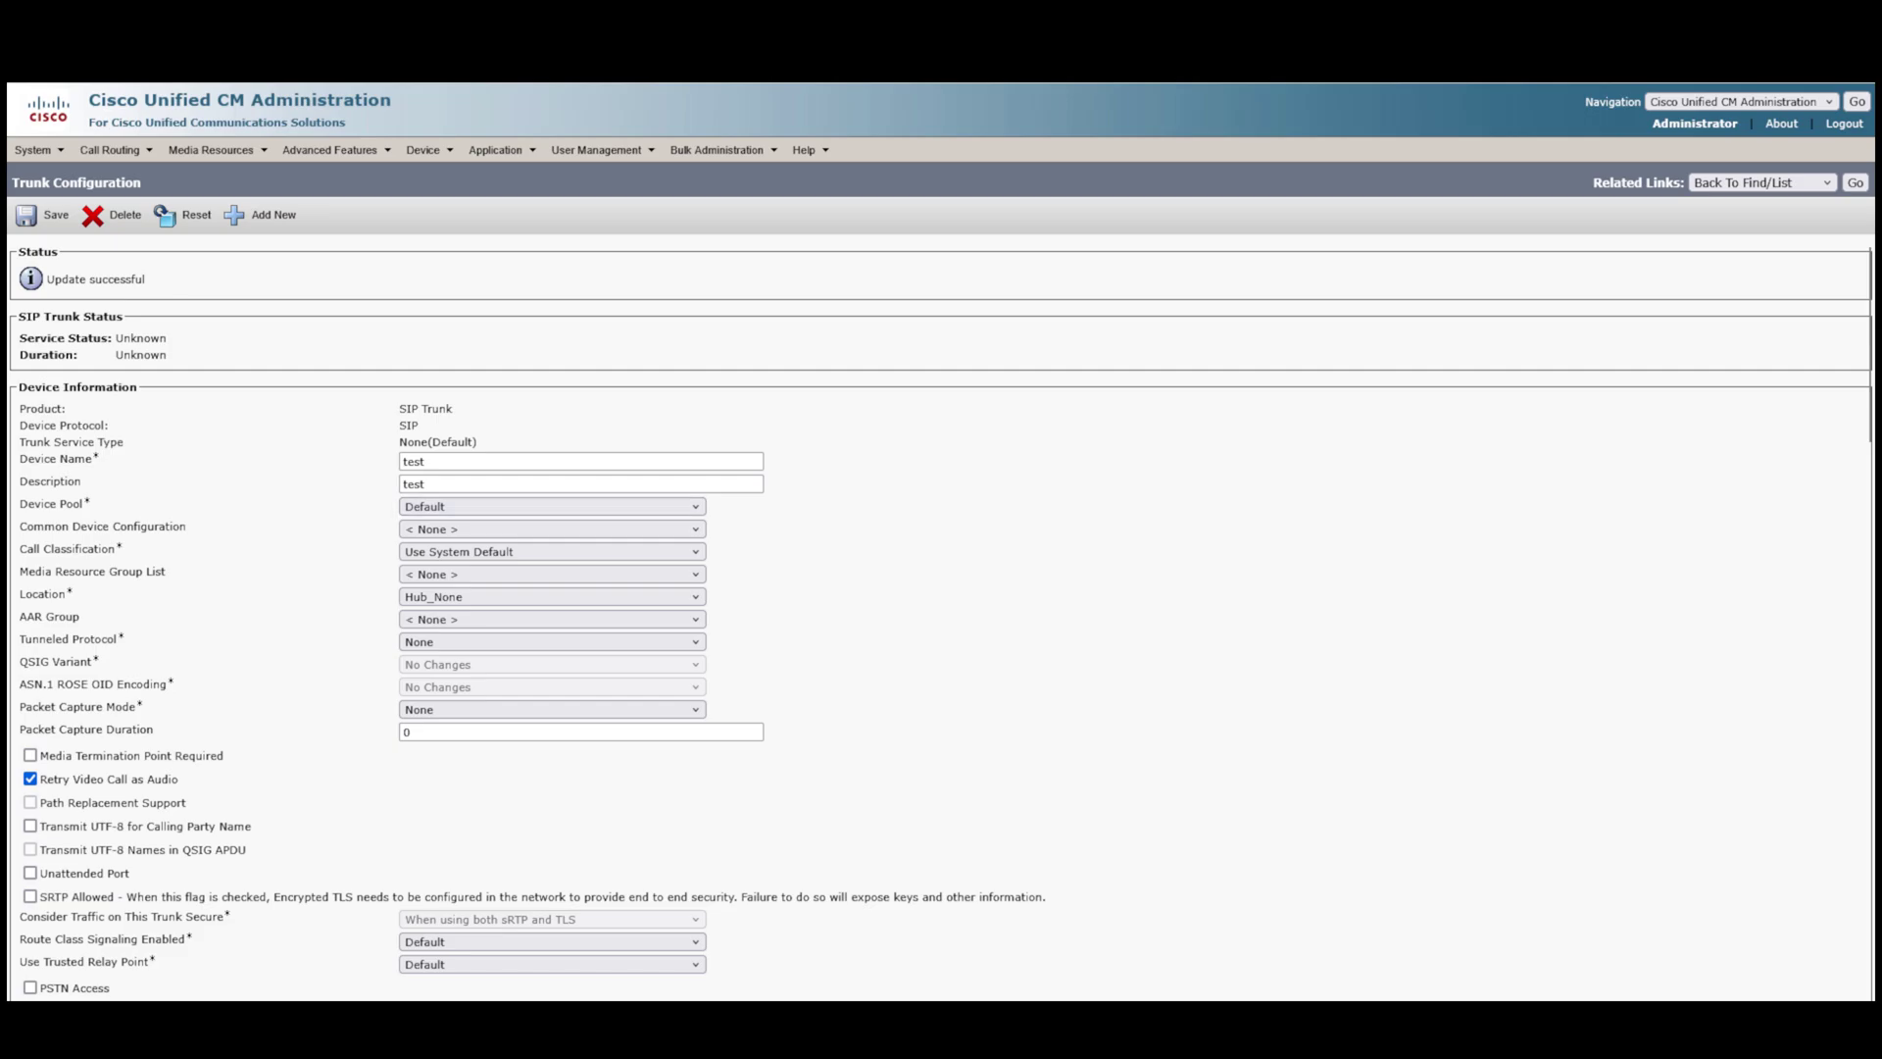
- Review the test trunk's SIP Information section, including its destination, SIP trunk security profile and SIP profile
{"action": "scroll", "coordinate": [549, 588], "scroll_direction": "down", "scroll_amount": 10}
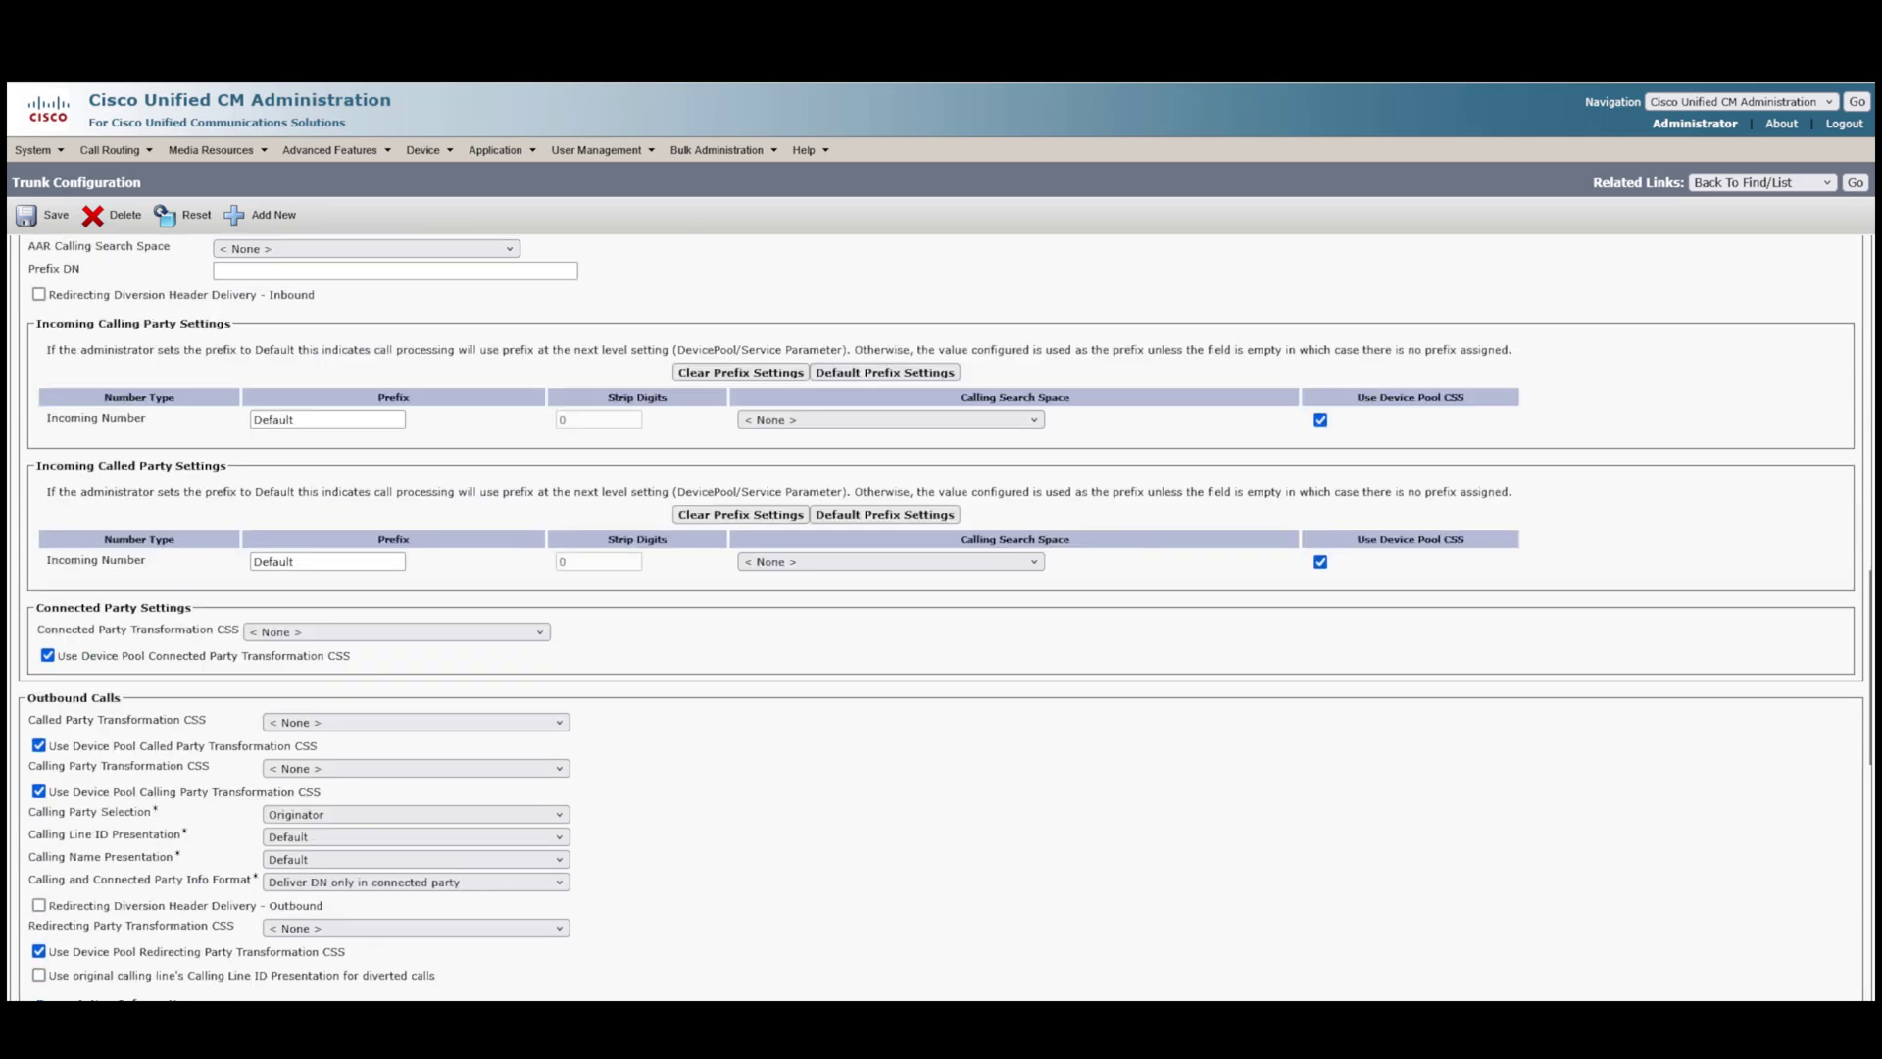
{"action": "scroll", "coordinate": [941, 617], "scroll_direction": "down", "scroll_amount": 4}
{"action": "scroll", "coordinate": [941, 617], "scroll_direction": "down", "scroll_amount": 5}
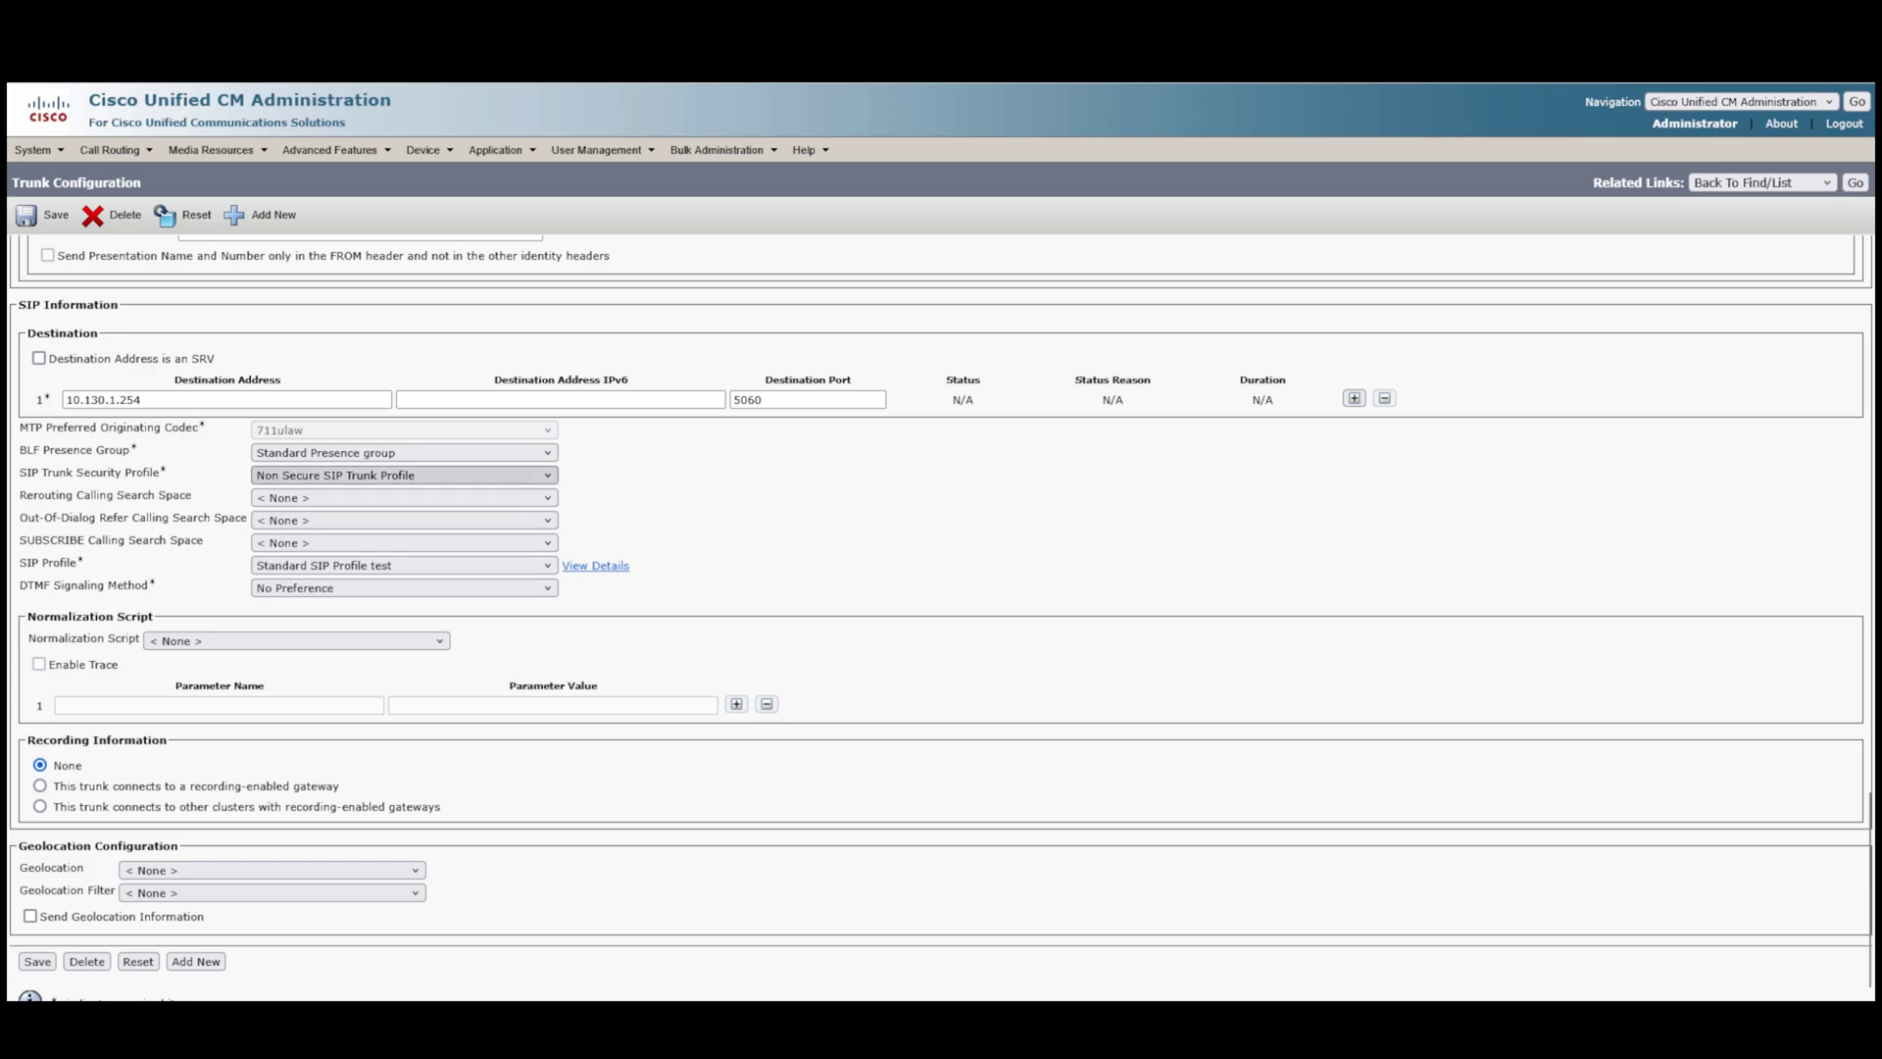
{"action": "scroll", "coordinate": [401, 476], "scroll_direction": "down", "scroll_amount": 1}
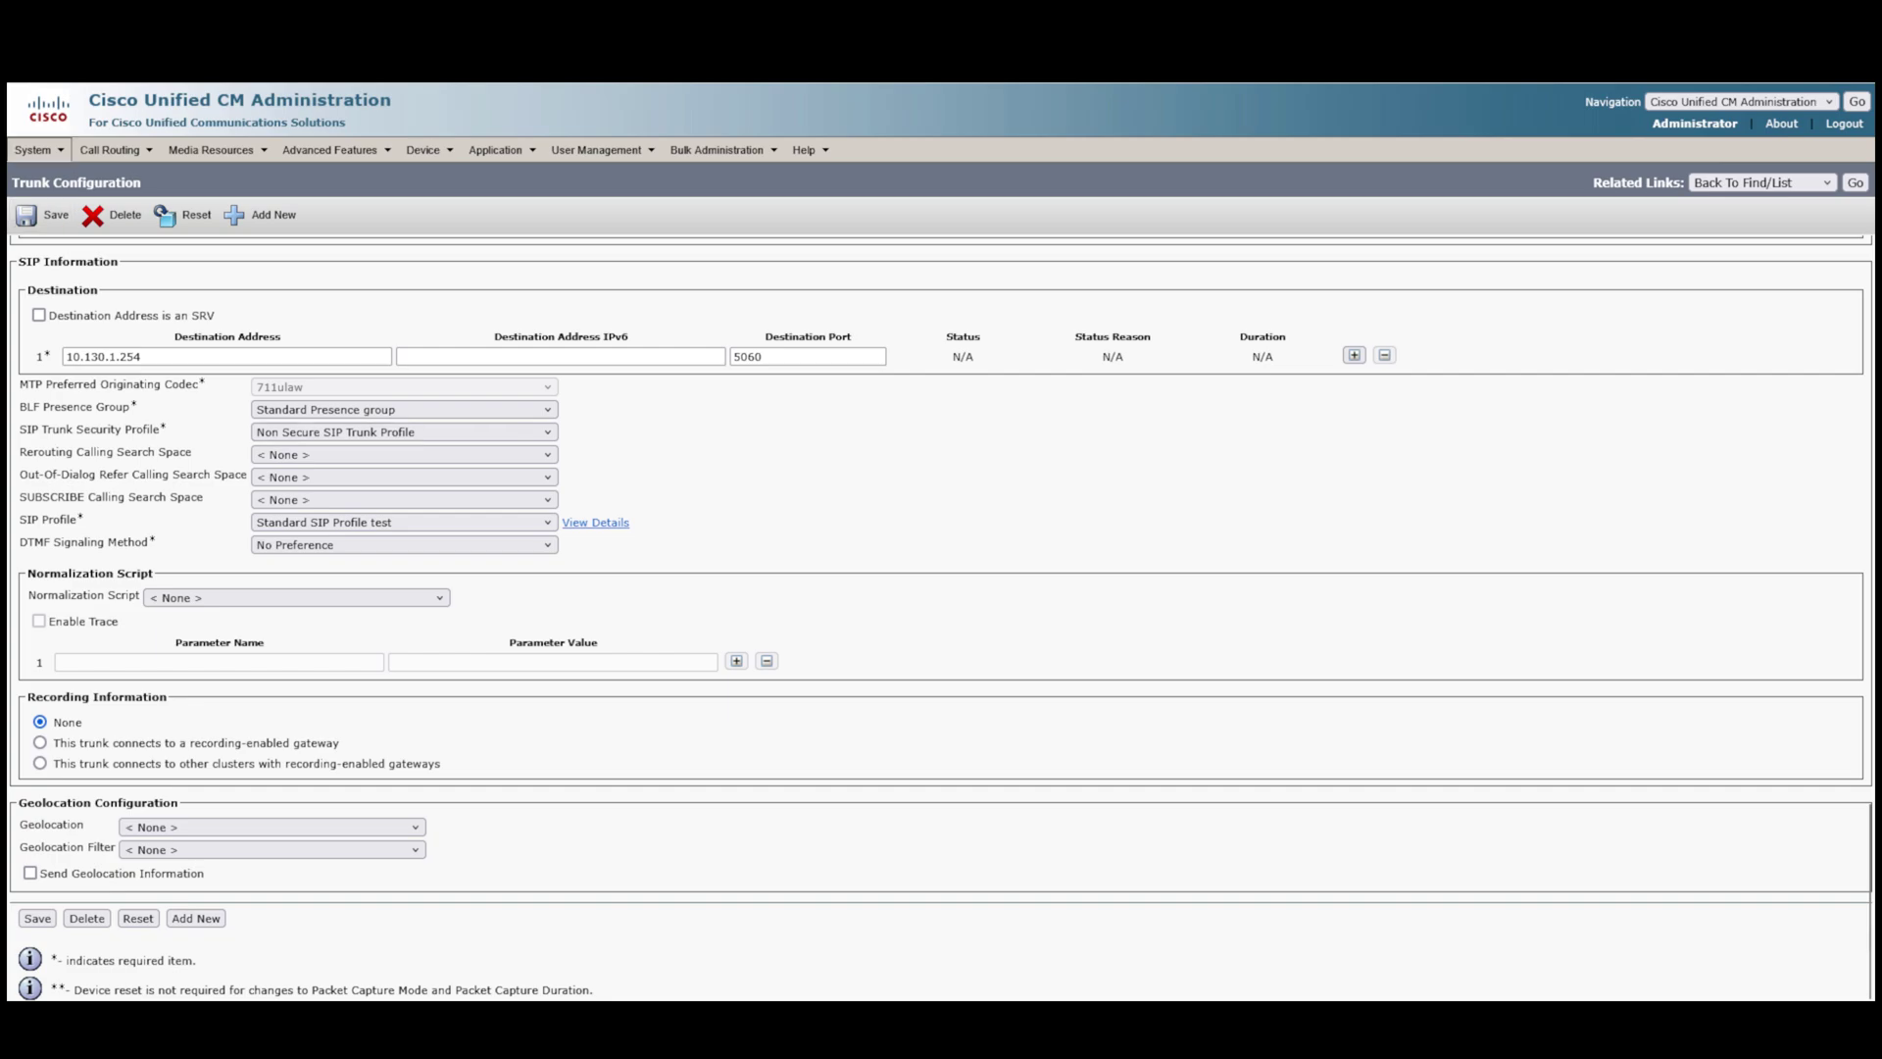
- Open the list of phone security profiles and look through its first page
{"action": "left_click", "coordinate": [37, 149]}
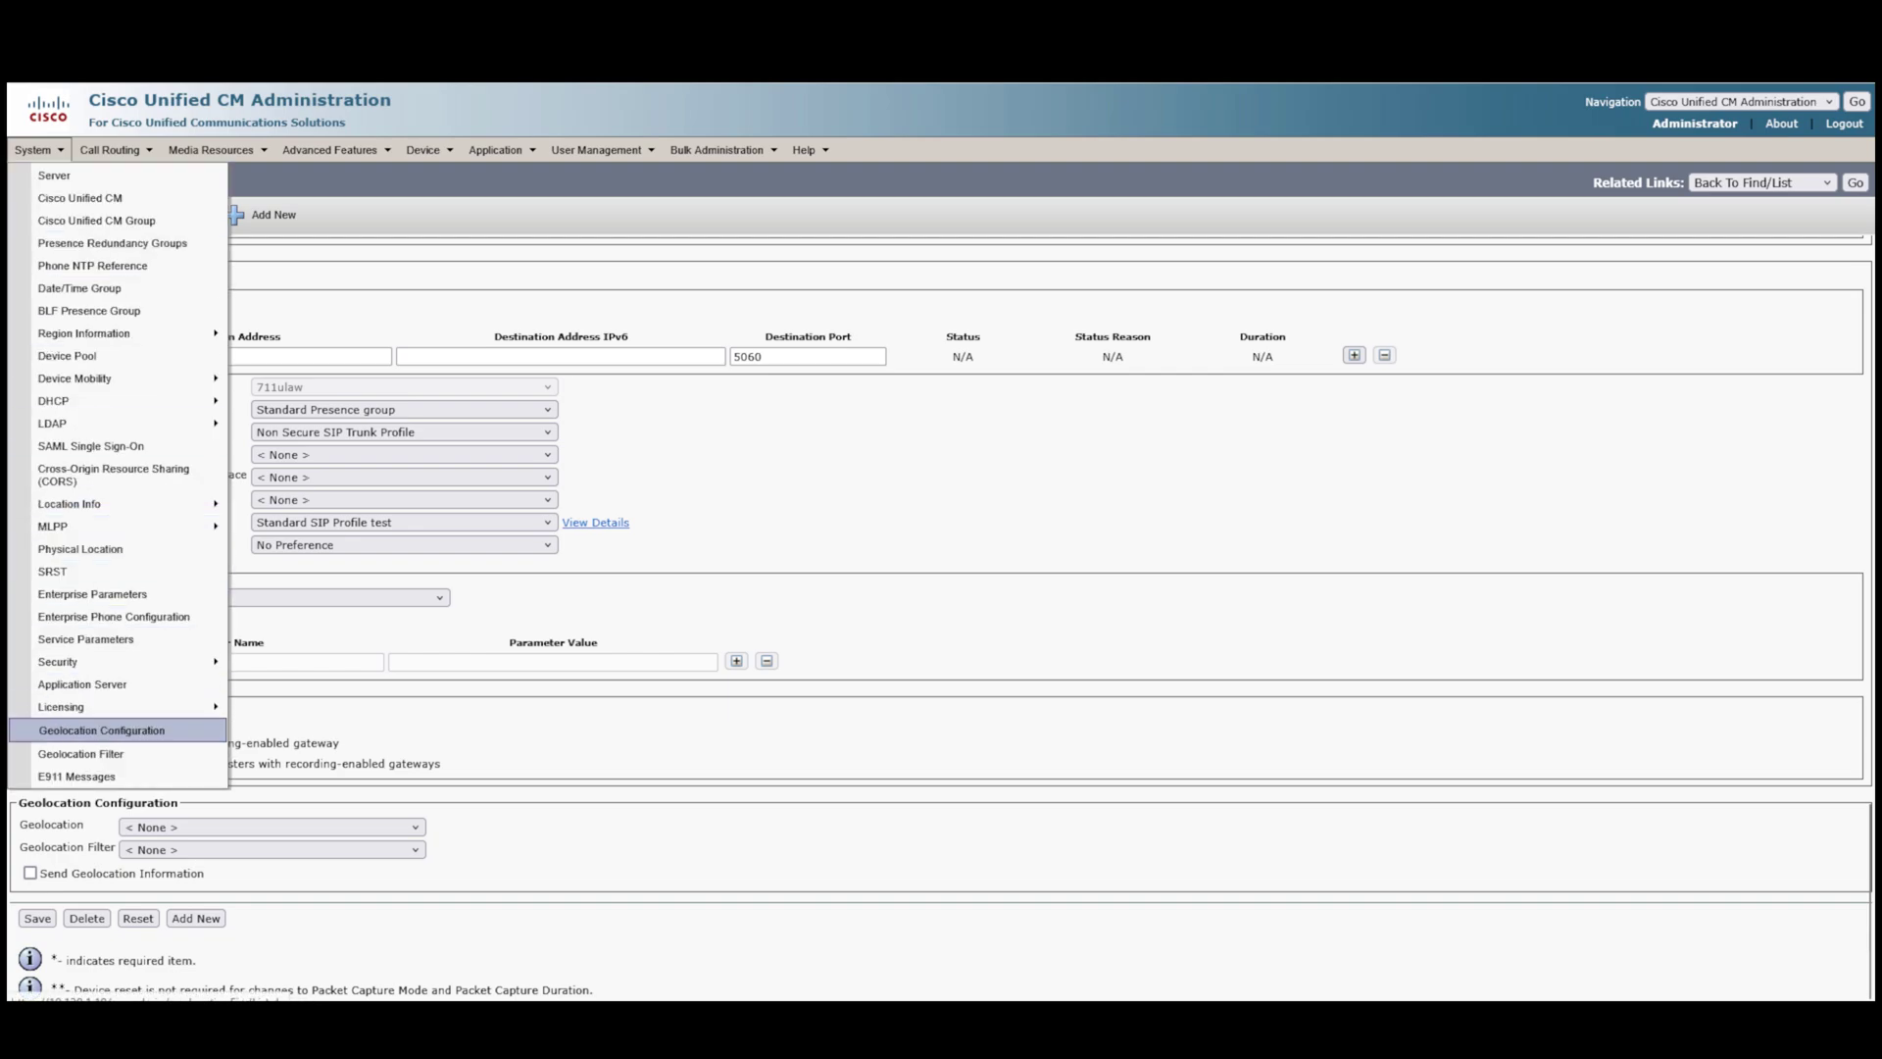
{"action": "mouse_move", "coordinate": [118, 663]}
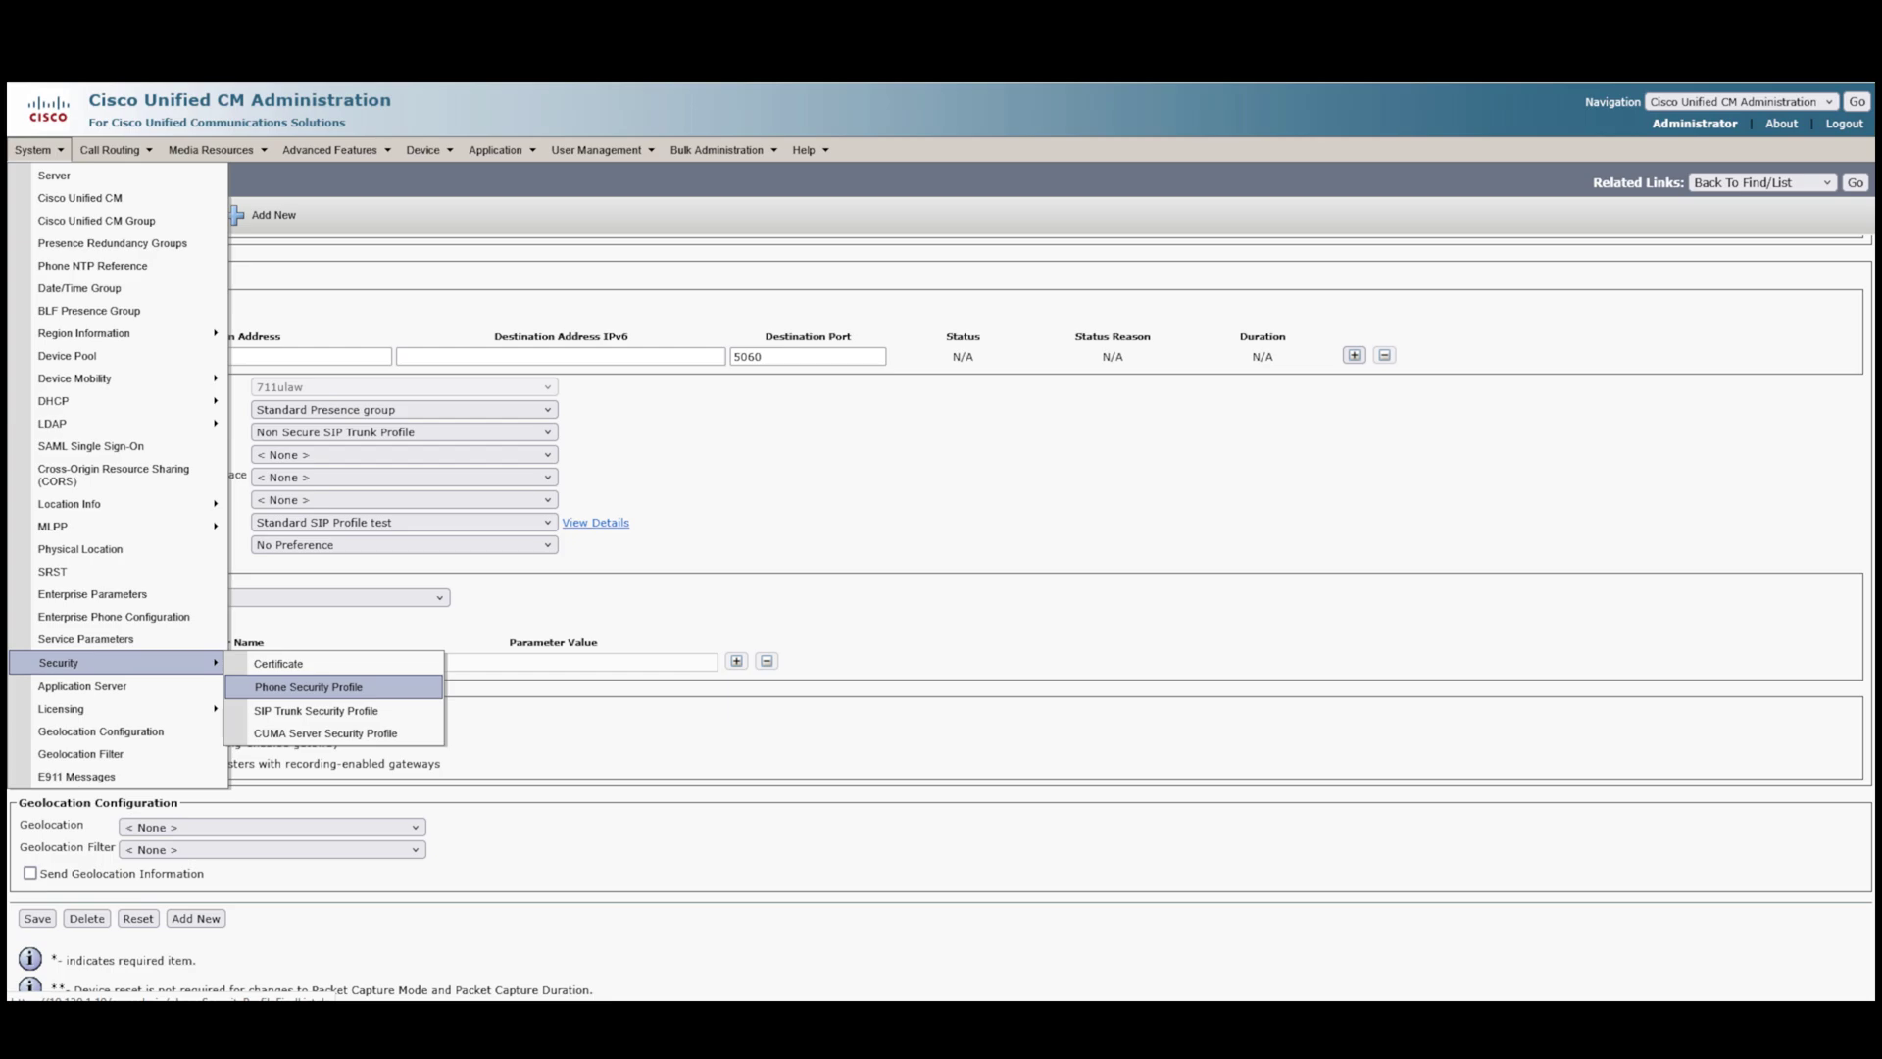
{"action": "left_click", "coordinate": [308, 687]}
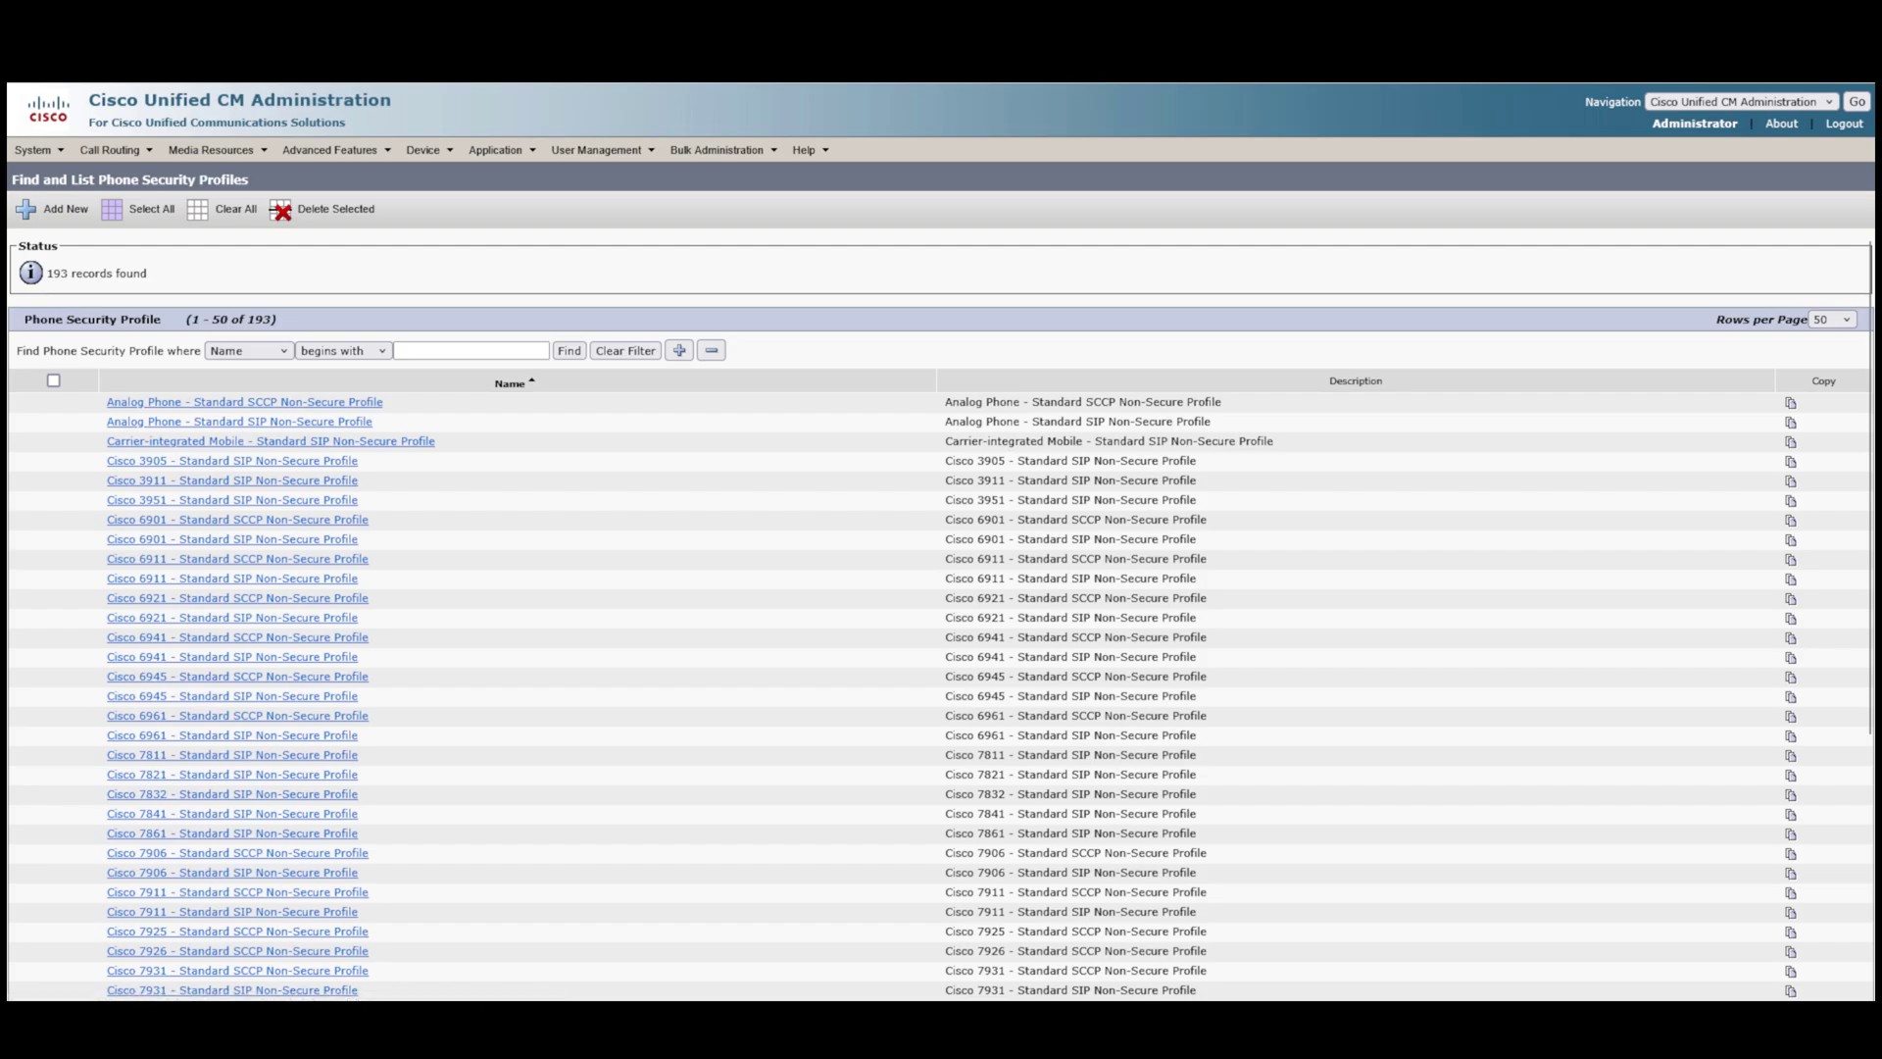
{"action": "scroll", "coordinate": [941, 608], "scroll_direction": "down", "scroll_amount": 3}
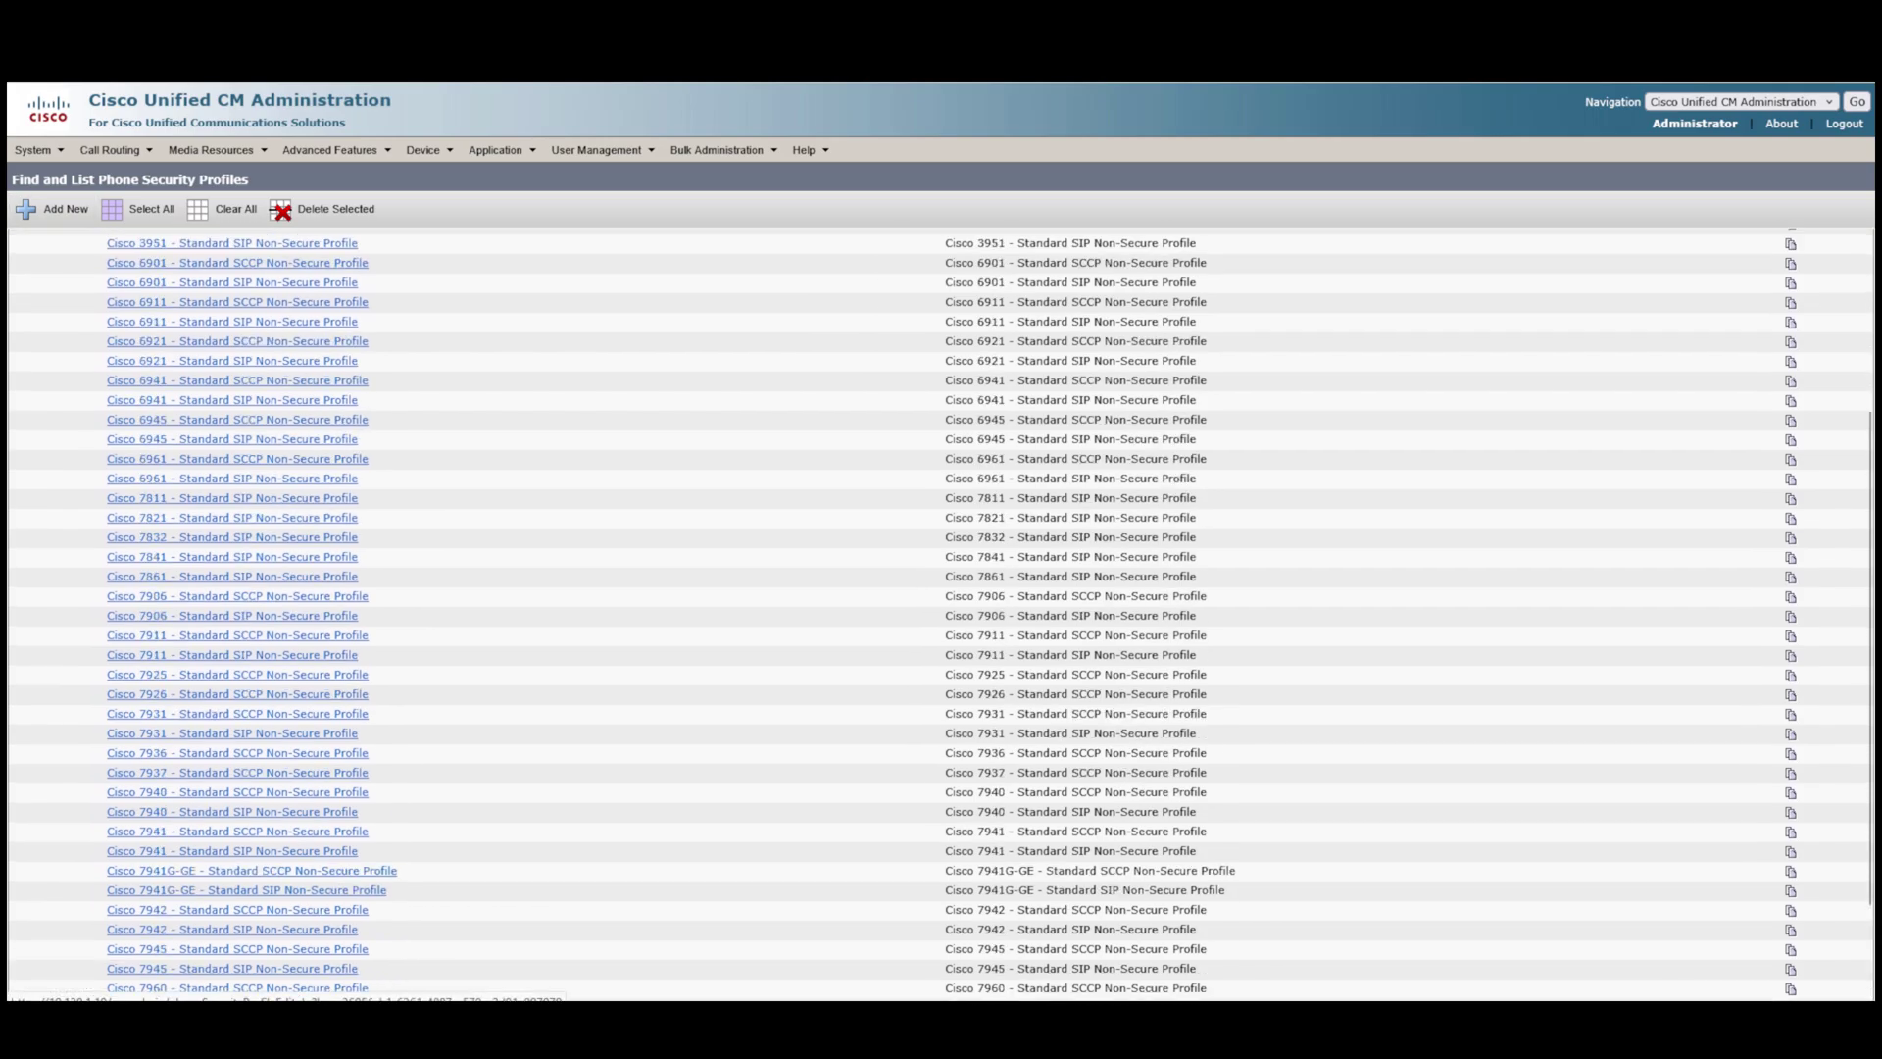
{"action": "scroll", "coordinate": [941, 608], "scroll_direction": "up", "scroll_amount": 3}
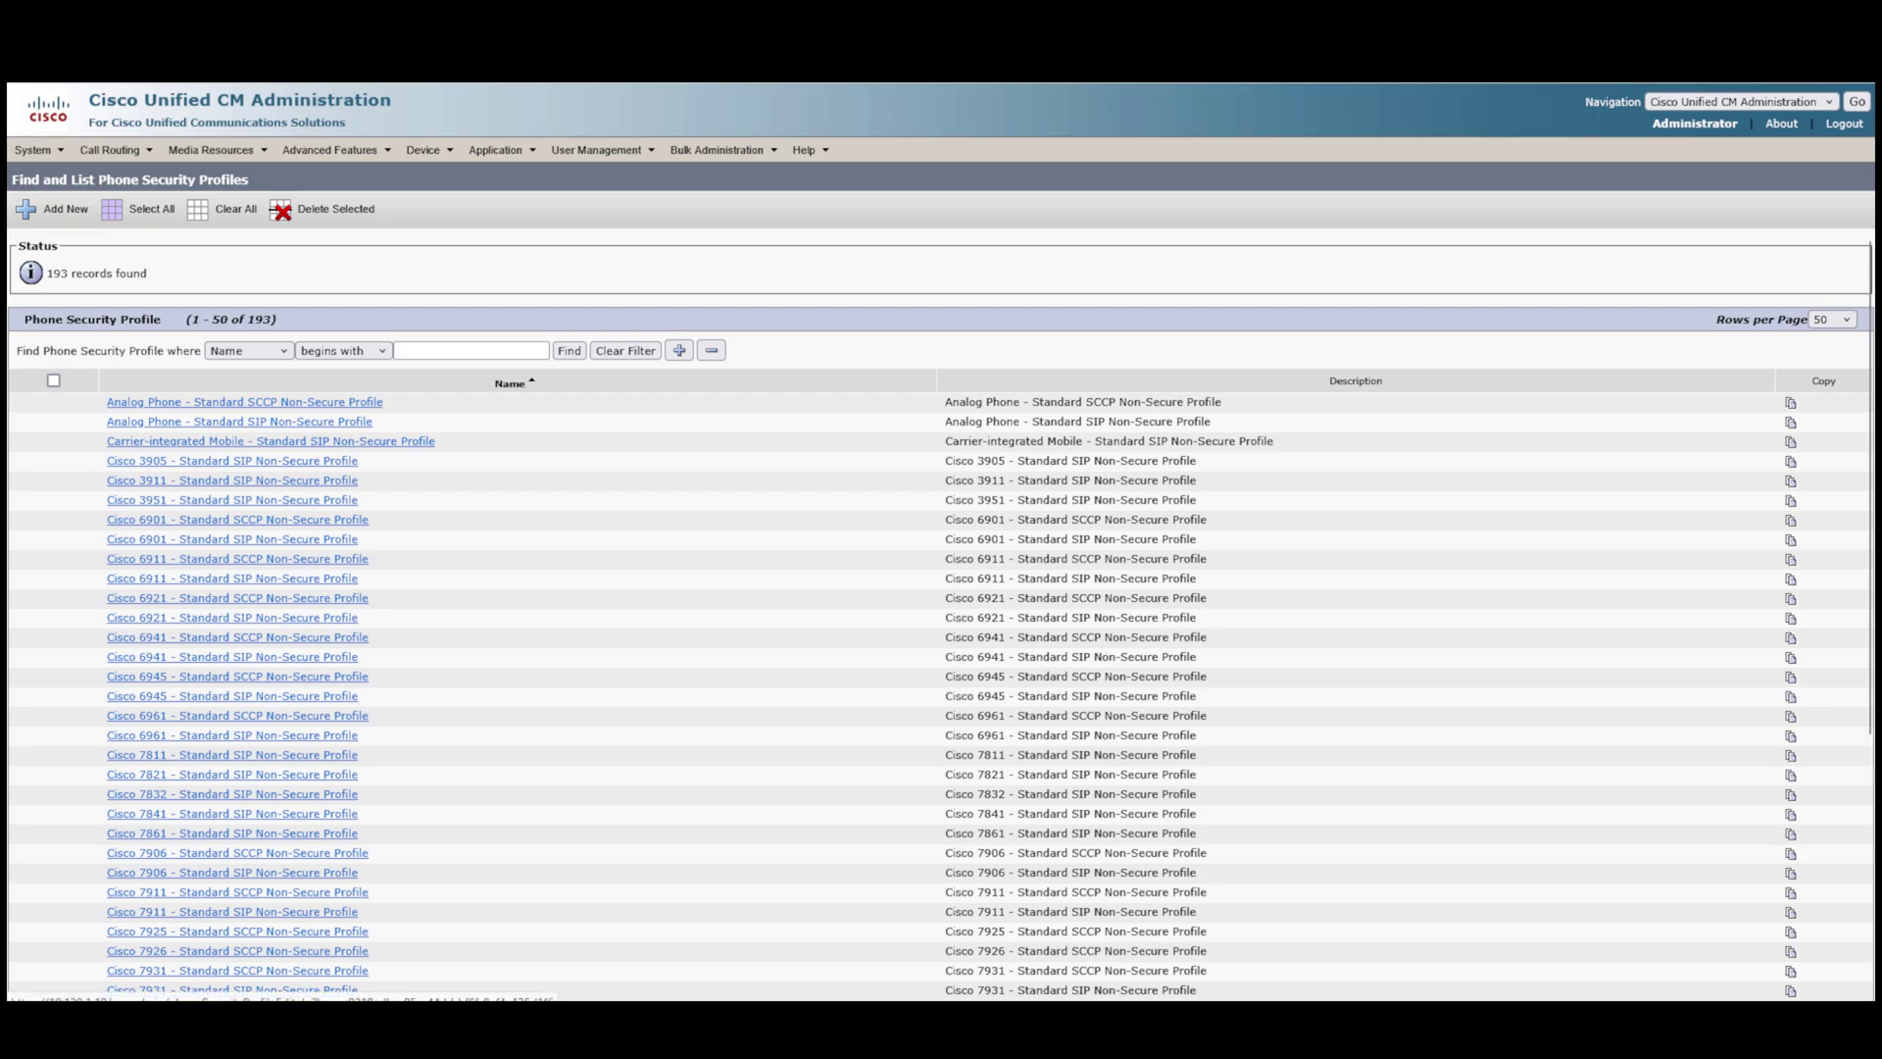
{"action": "scroll", "coordinate": [940, 608], "scroll_direction": "down", "scroll_amount": 4}
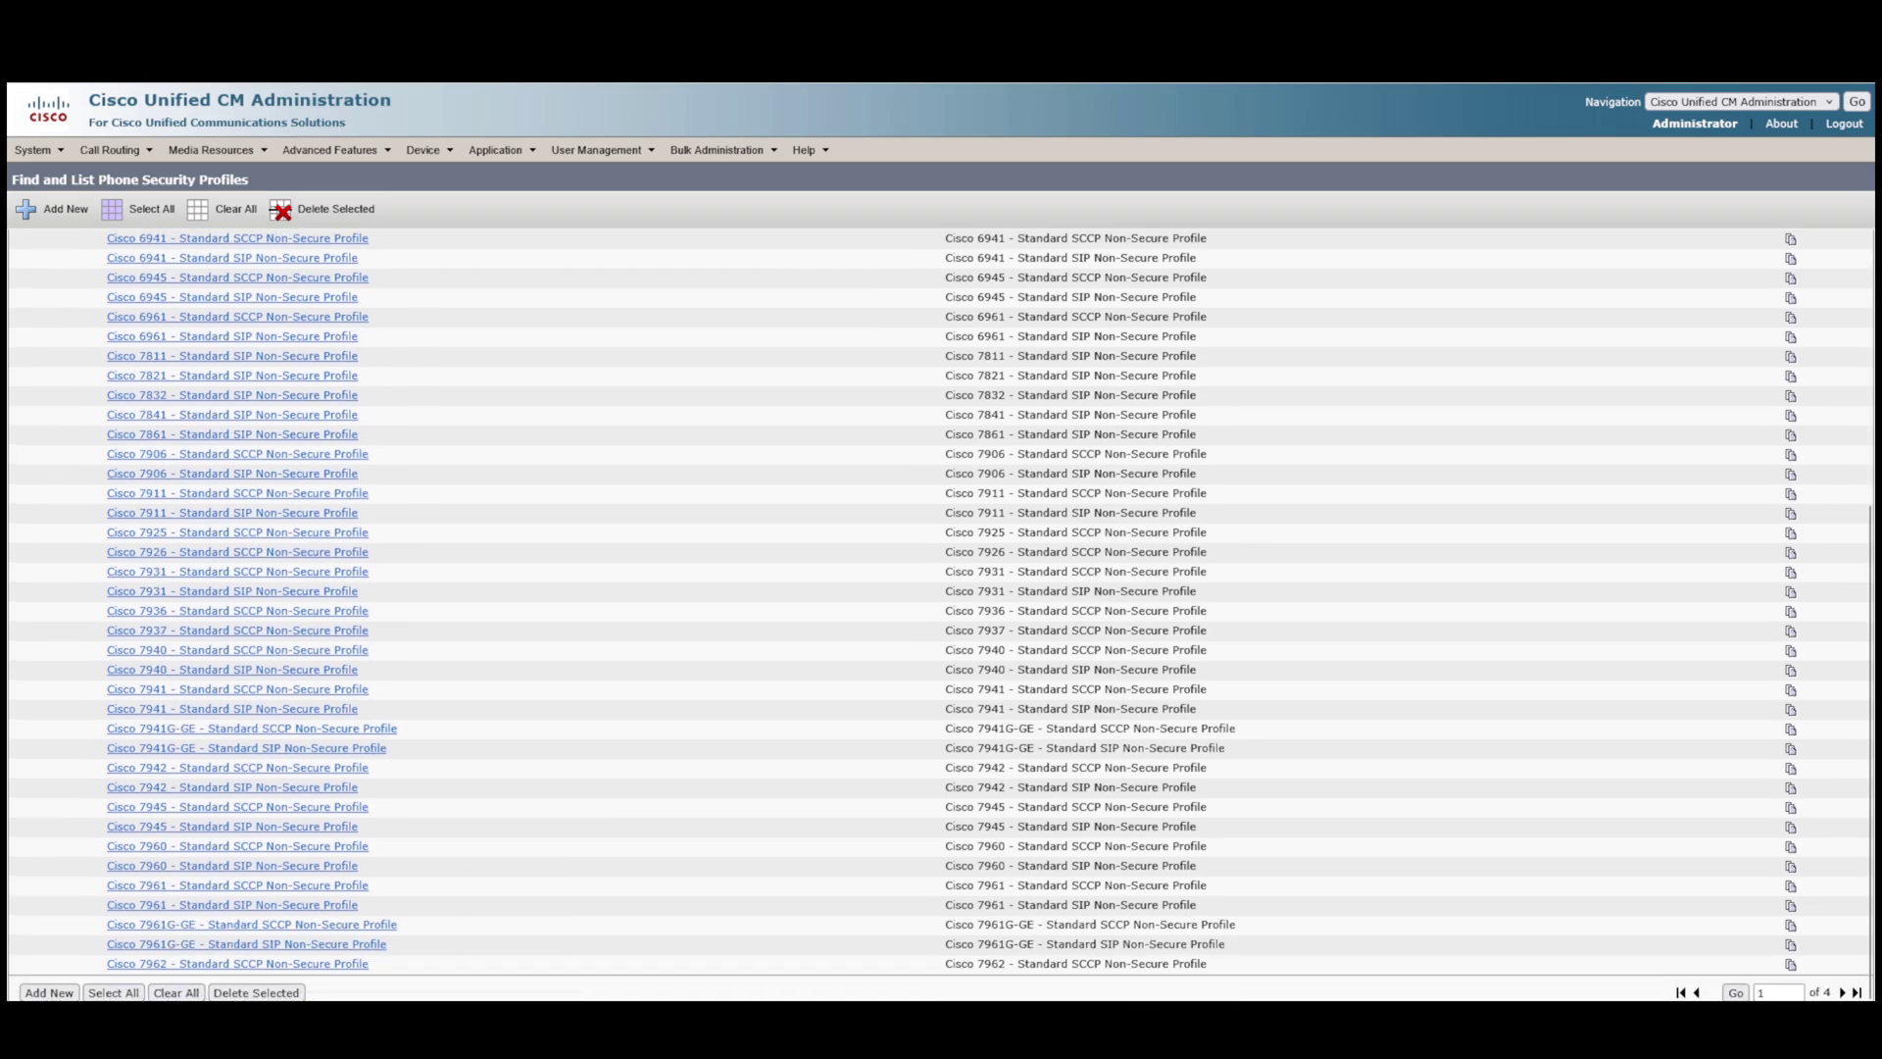
{"action": "scroll", "coordinate": [941, 608], "scroll_direction": "up", "scroll_amount": 4}
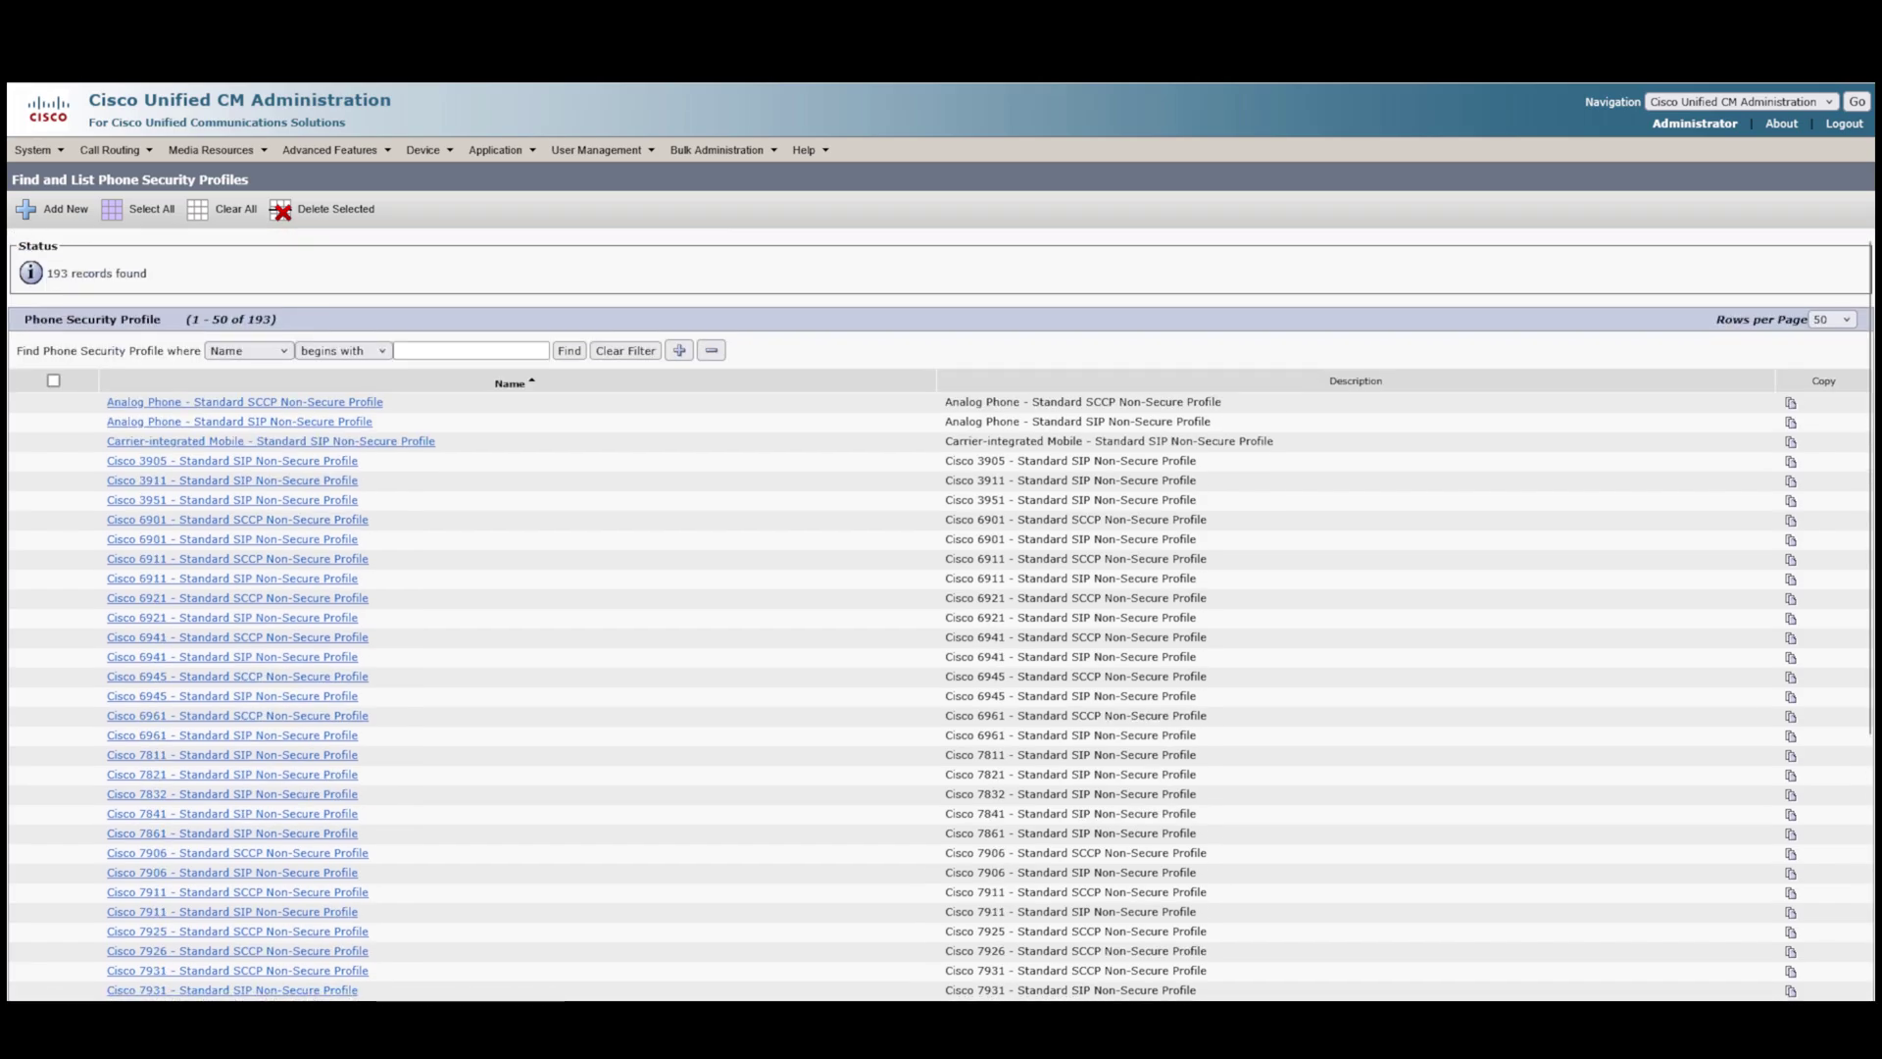
- Reopen the test trunk's configuration and check the SIP trunk security profile assigned in its SIP Information section
{"action": "mouse_move", "coordinate": [429, 150]}
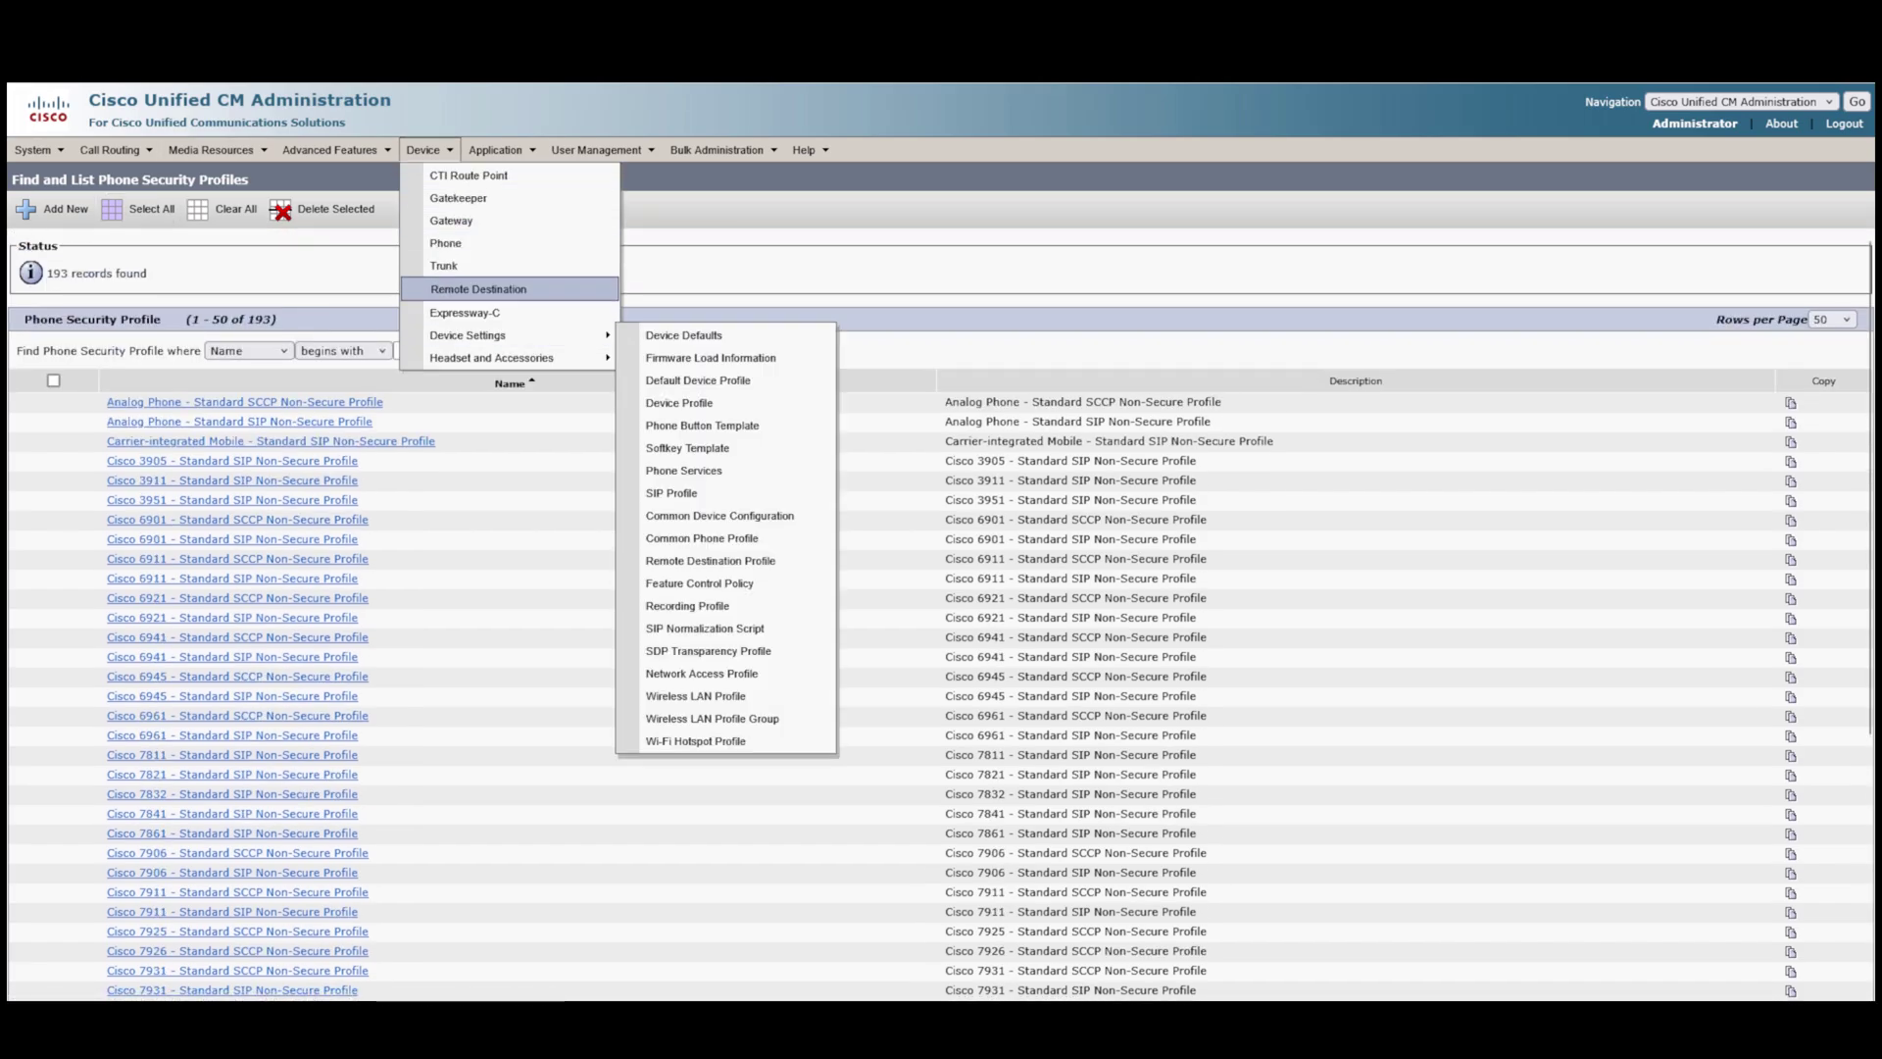
{"action": "left_click", "coordinate": [443, 266]}
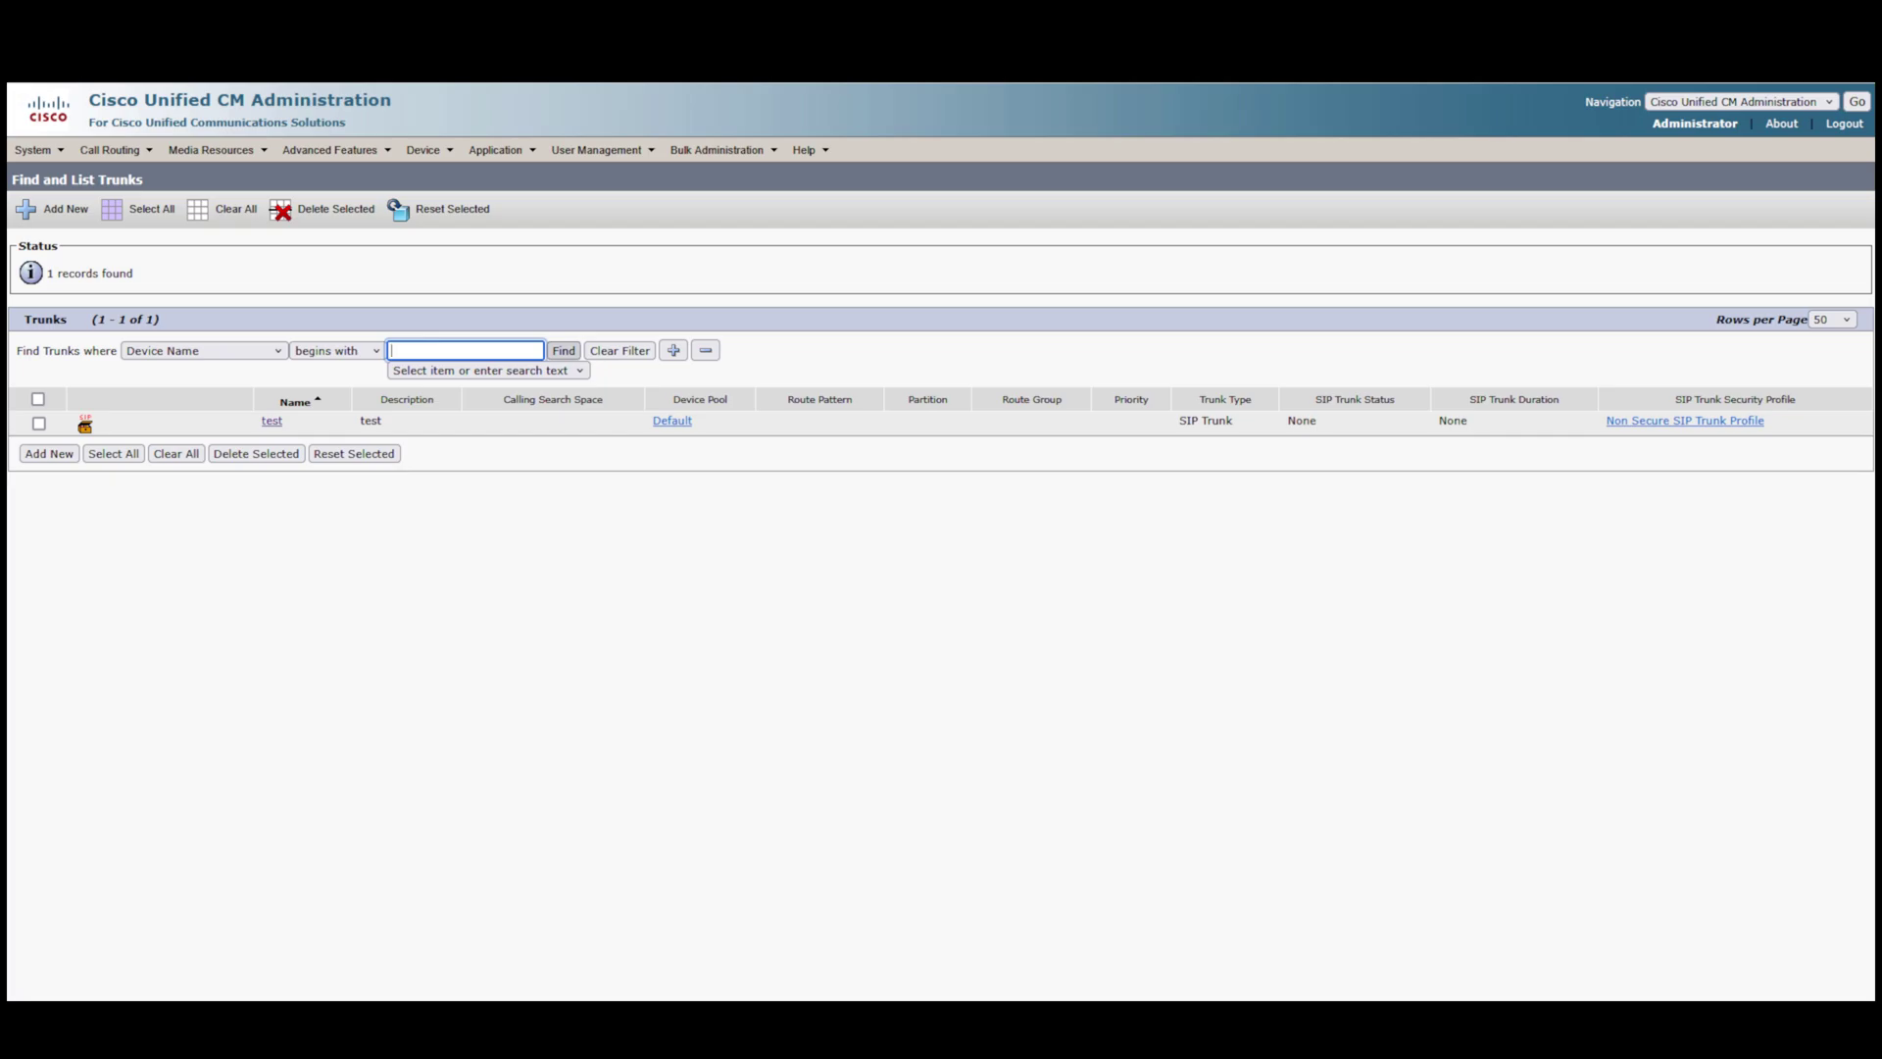
{"action": "left_click", "coordinate": [272, 420]}
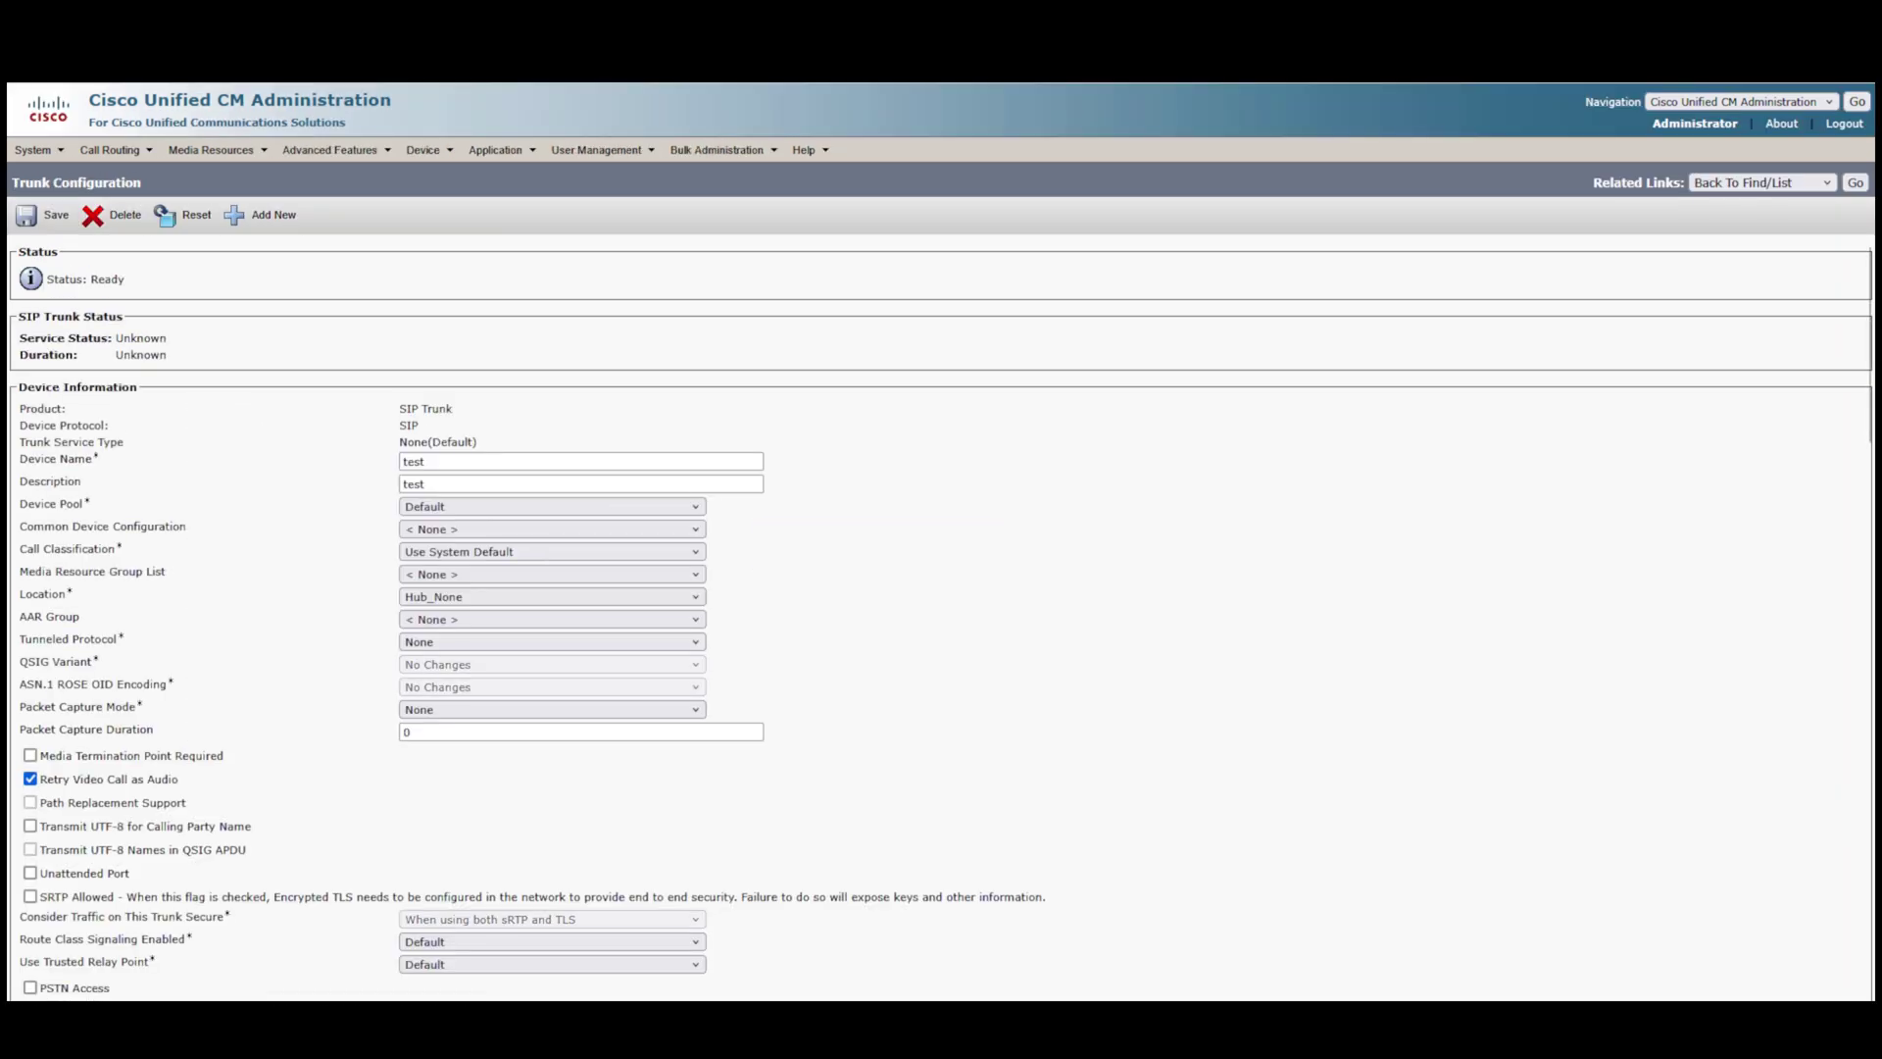
{"action": "scroll", "coordinate": [940, 617], "scroll_direction": "down", "scroll_amount": 20}
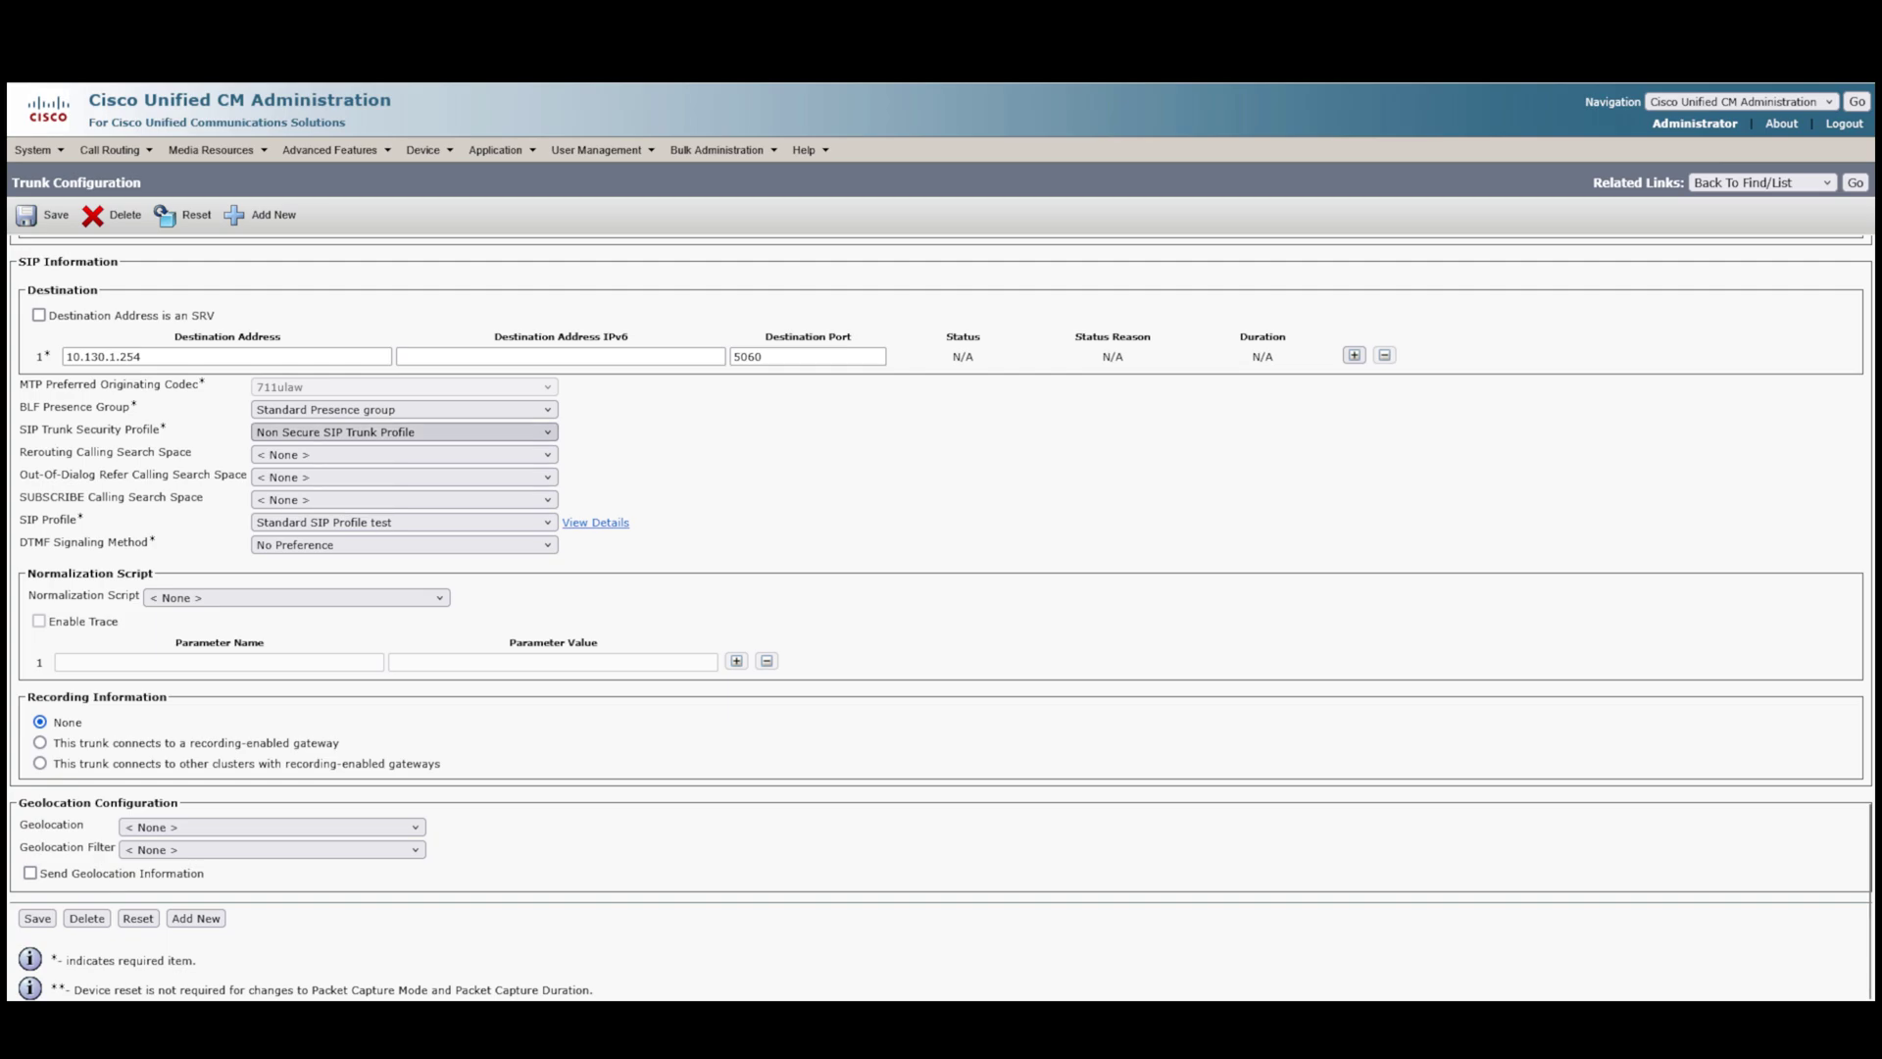
- Search the phone security profiles for names containing "sip"
{"action": "mouse_move", "coordinate": [39, 150]}
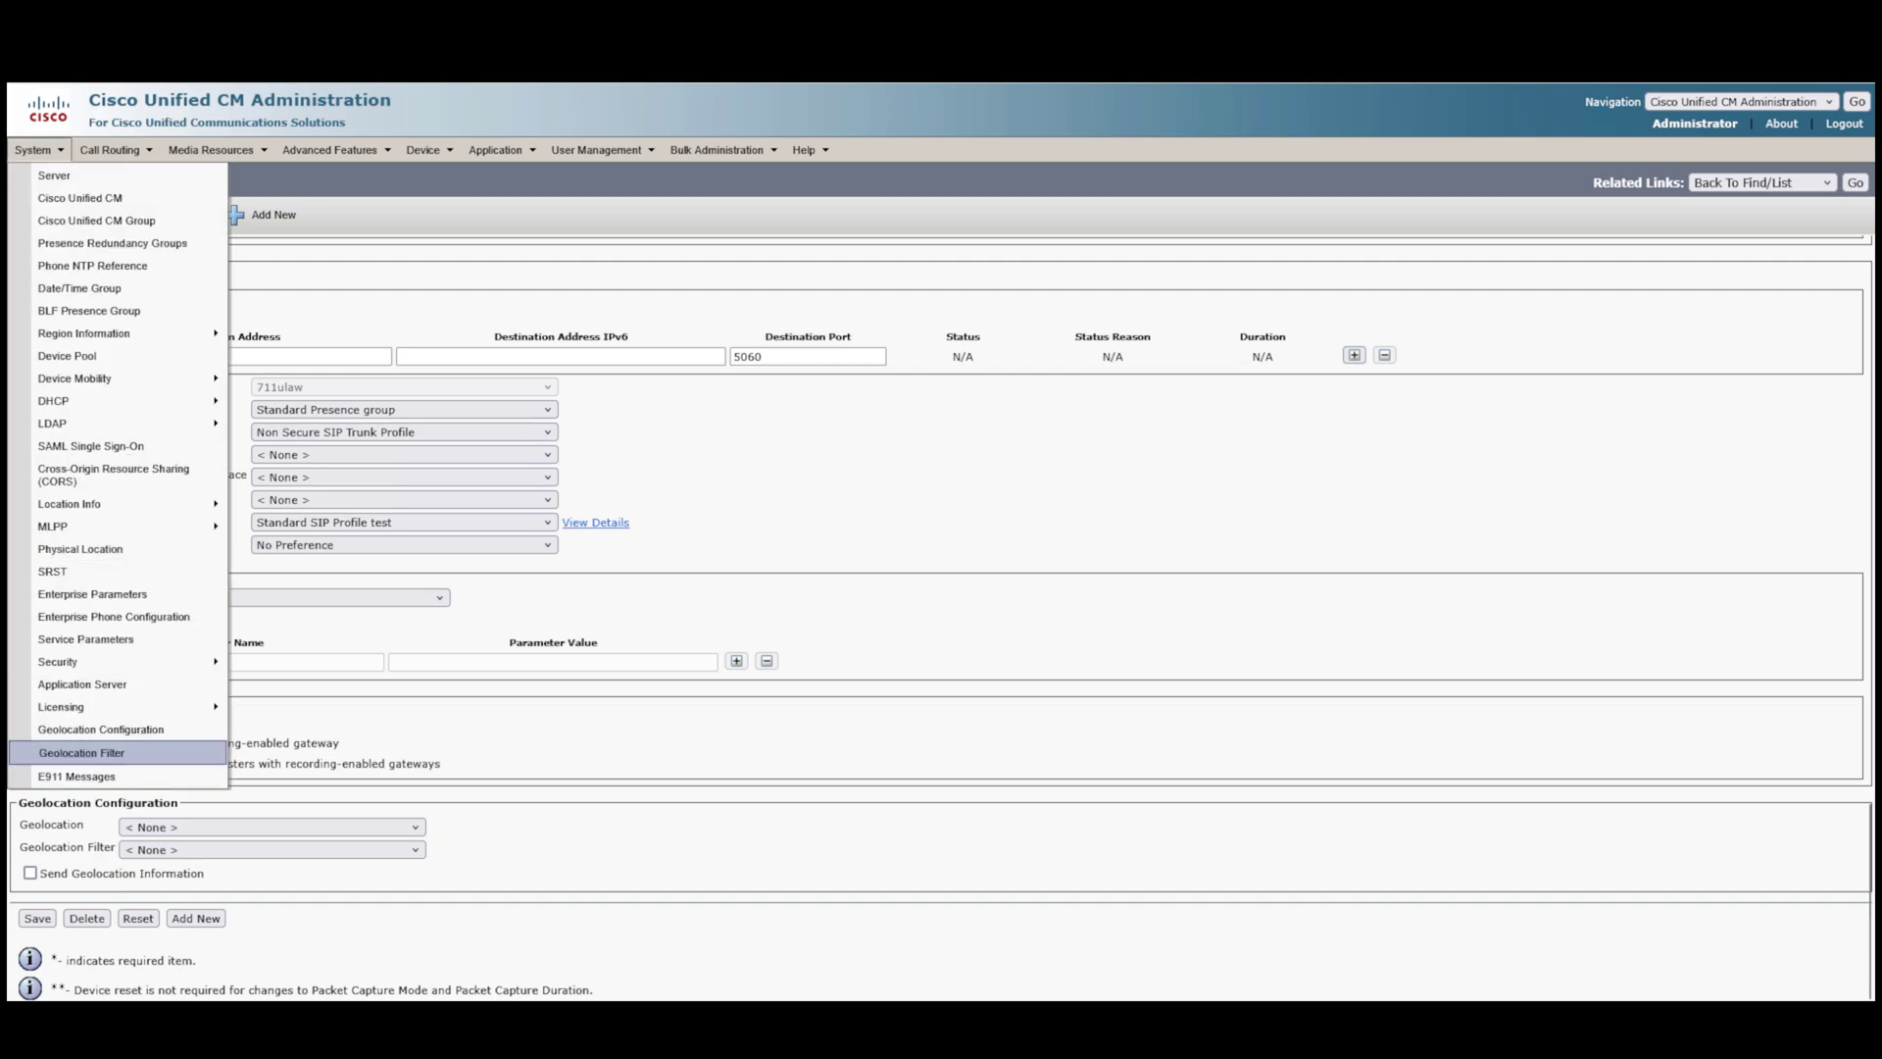
{"action": "mouse_move", "coordinate": [117, 707]}
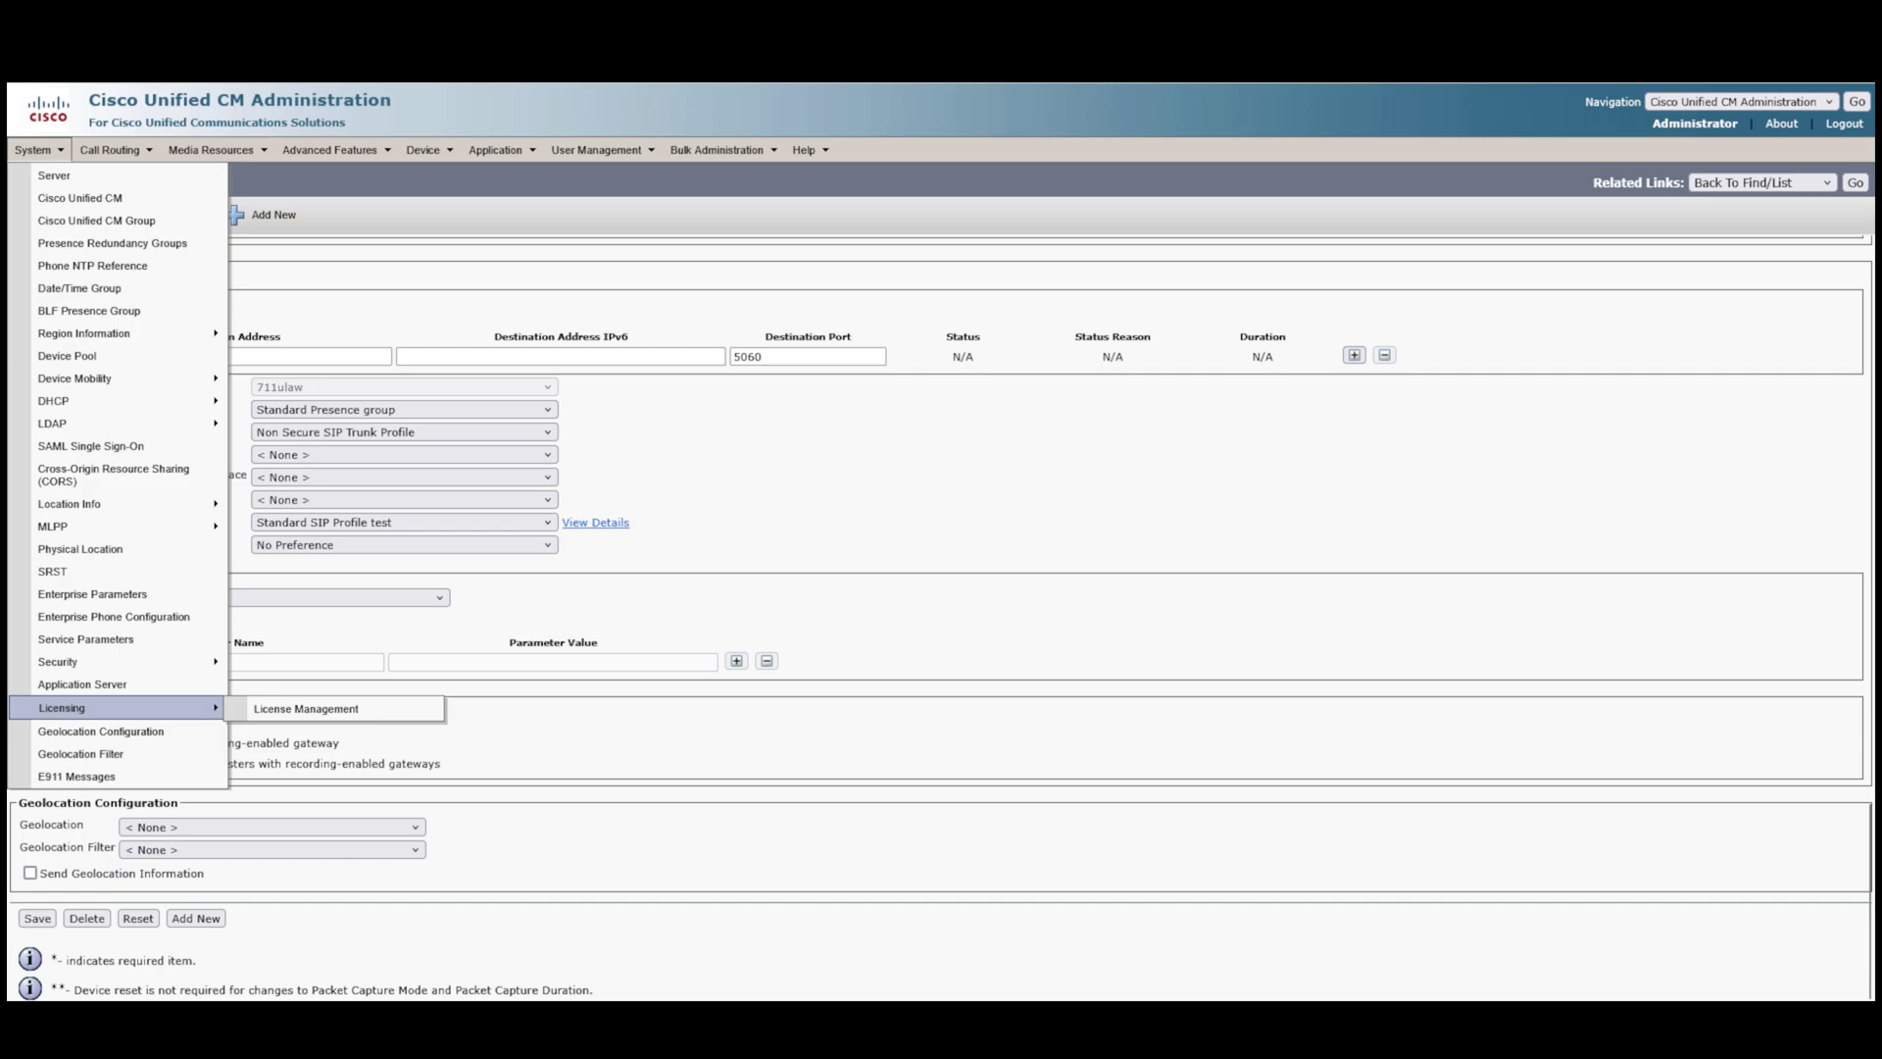
{"action": "mouse_move", "coordinate": [118, 662]}
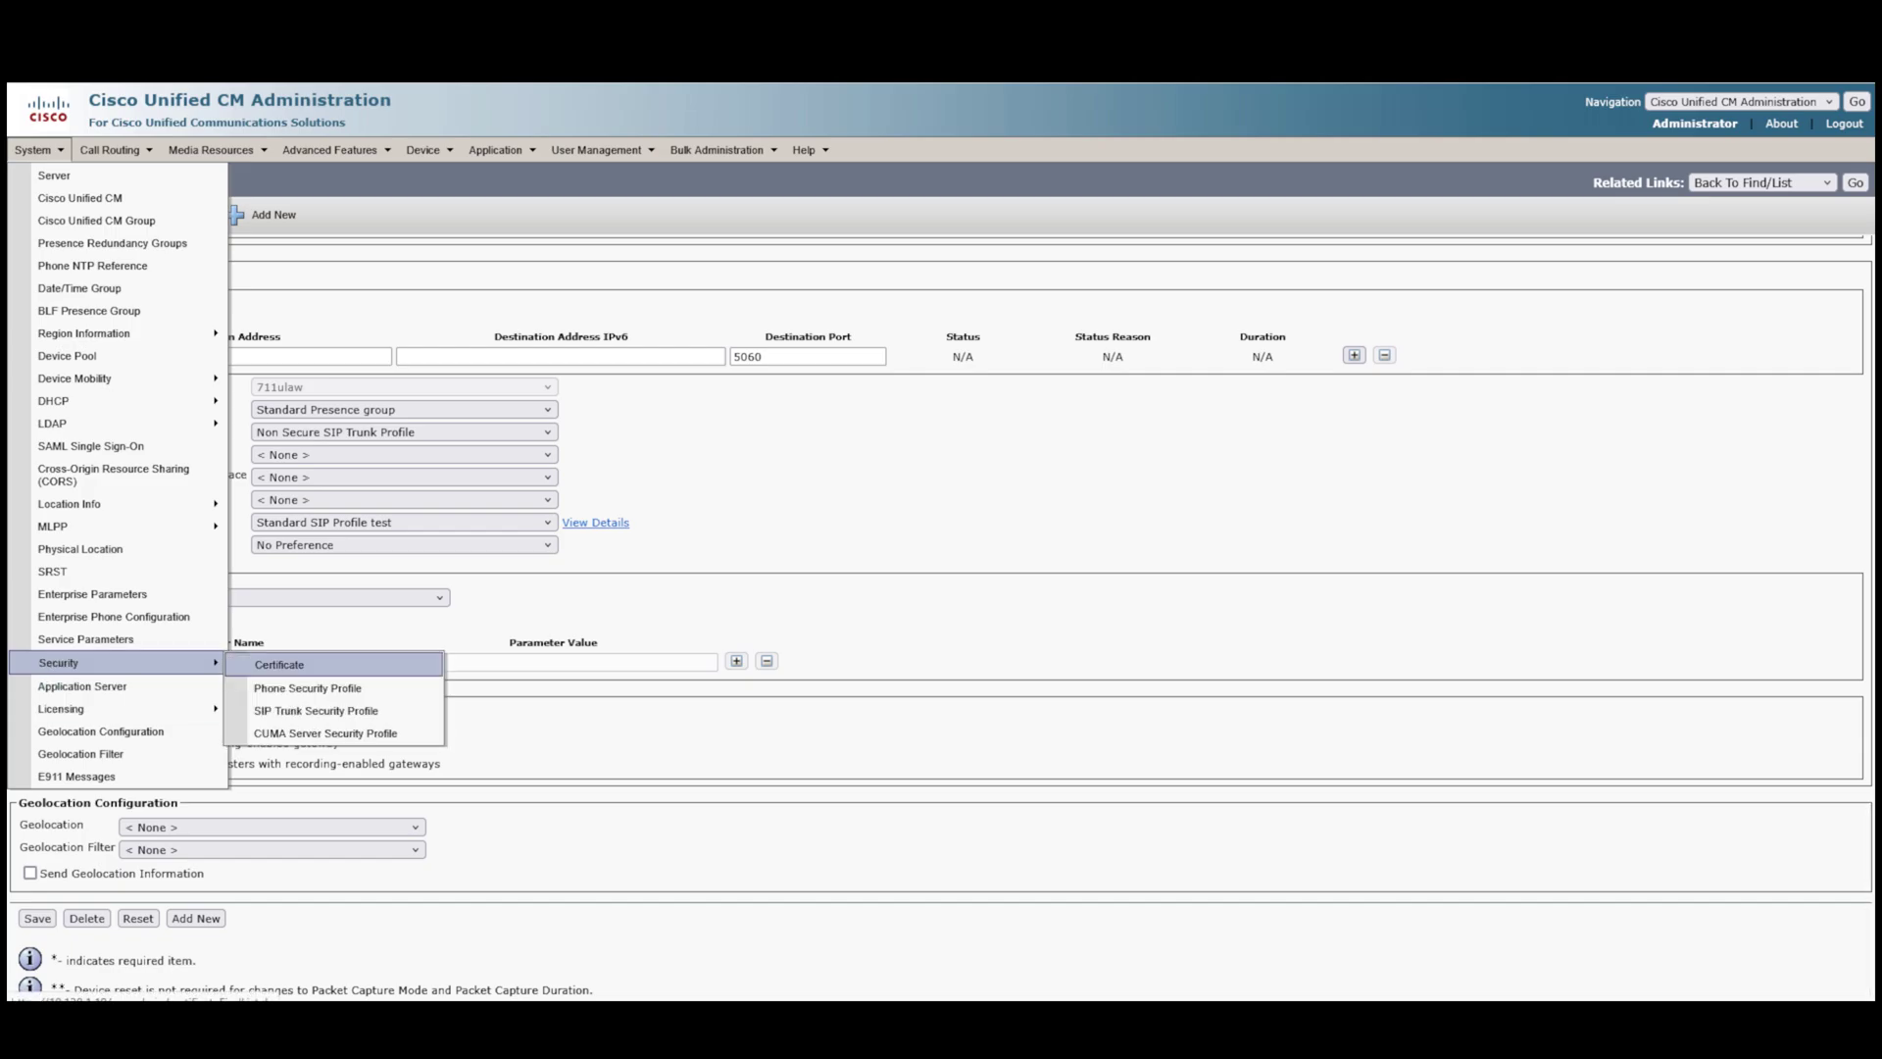
{"action": "left_click", "coordinate": [307, 686]}
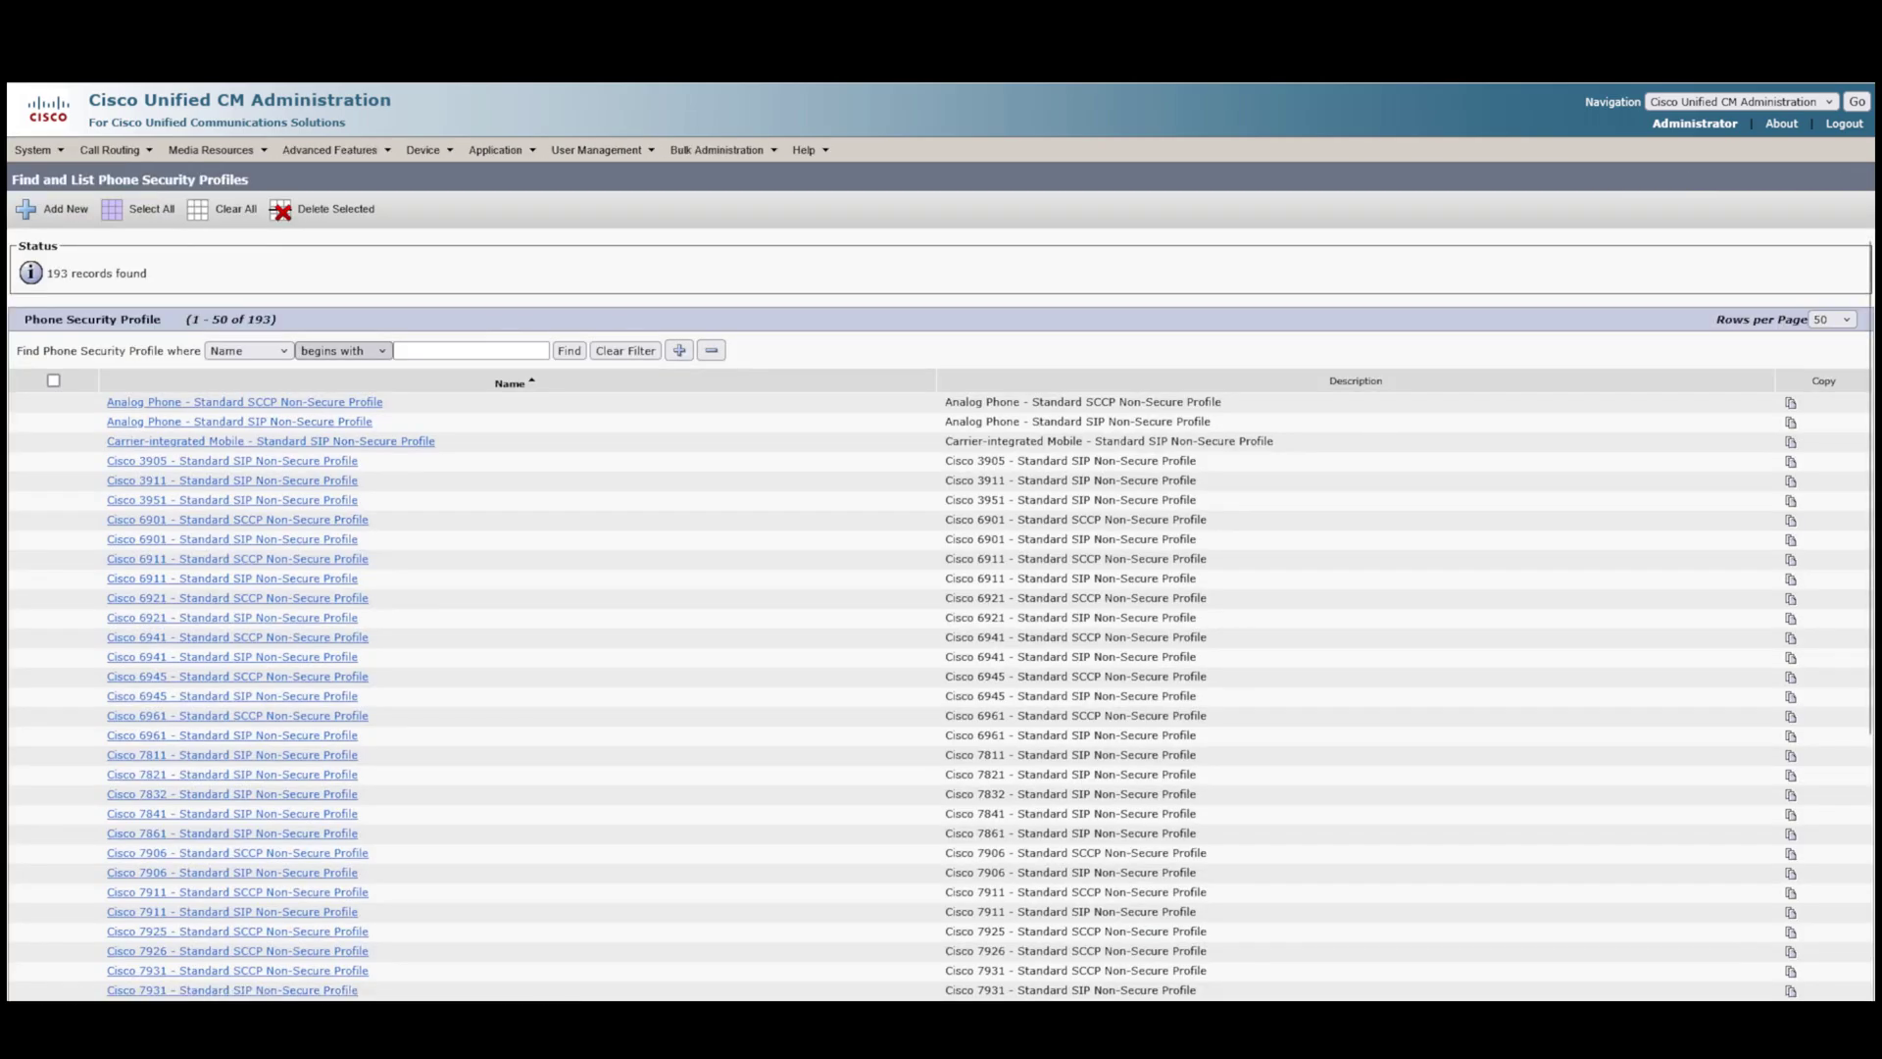
{"action": "left_click", "coordinate": [343, 350]}
{"action": "left_click", "coordinate": [323, 394]}
{"action": "left_click", "coordinate": [471, 351]}
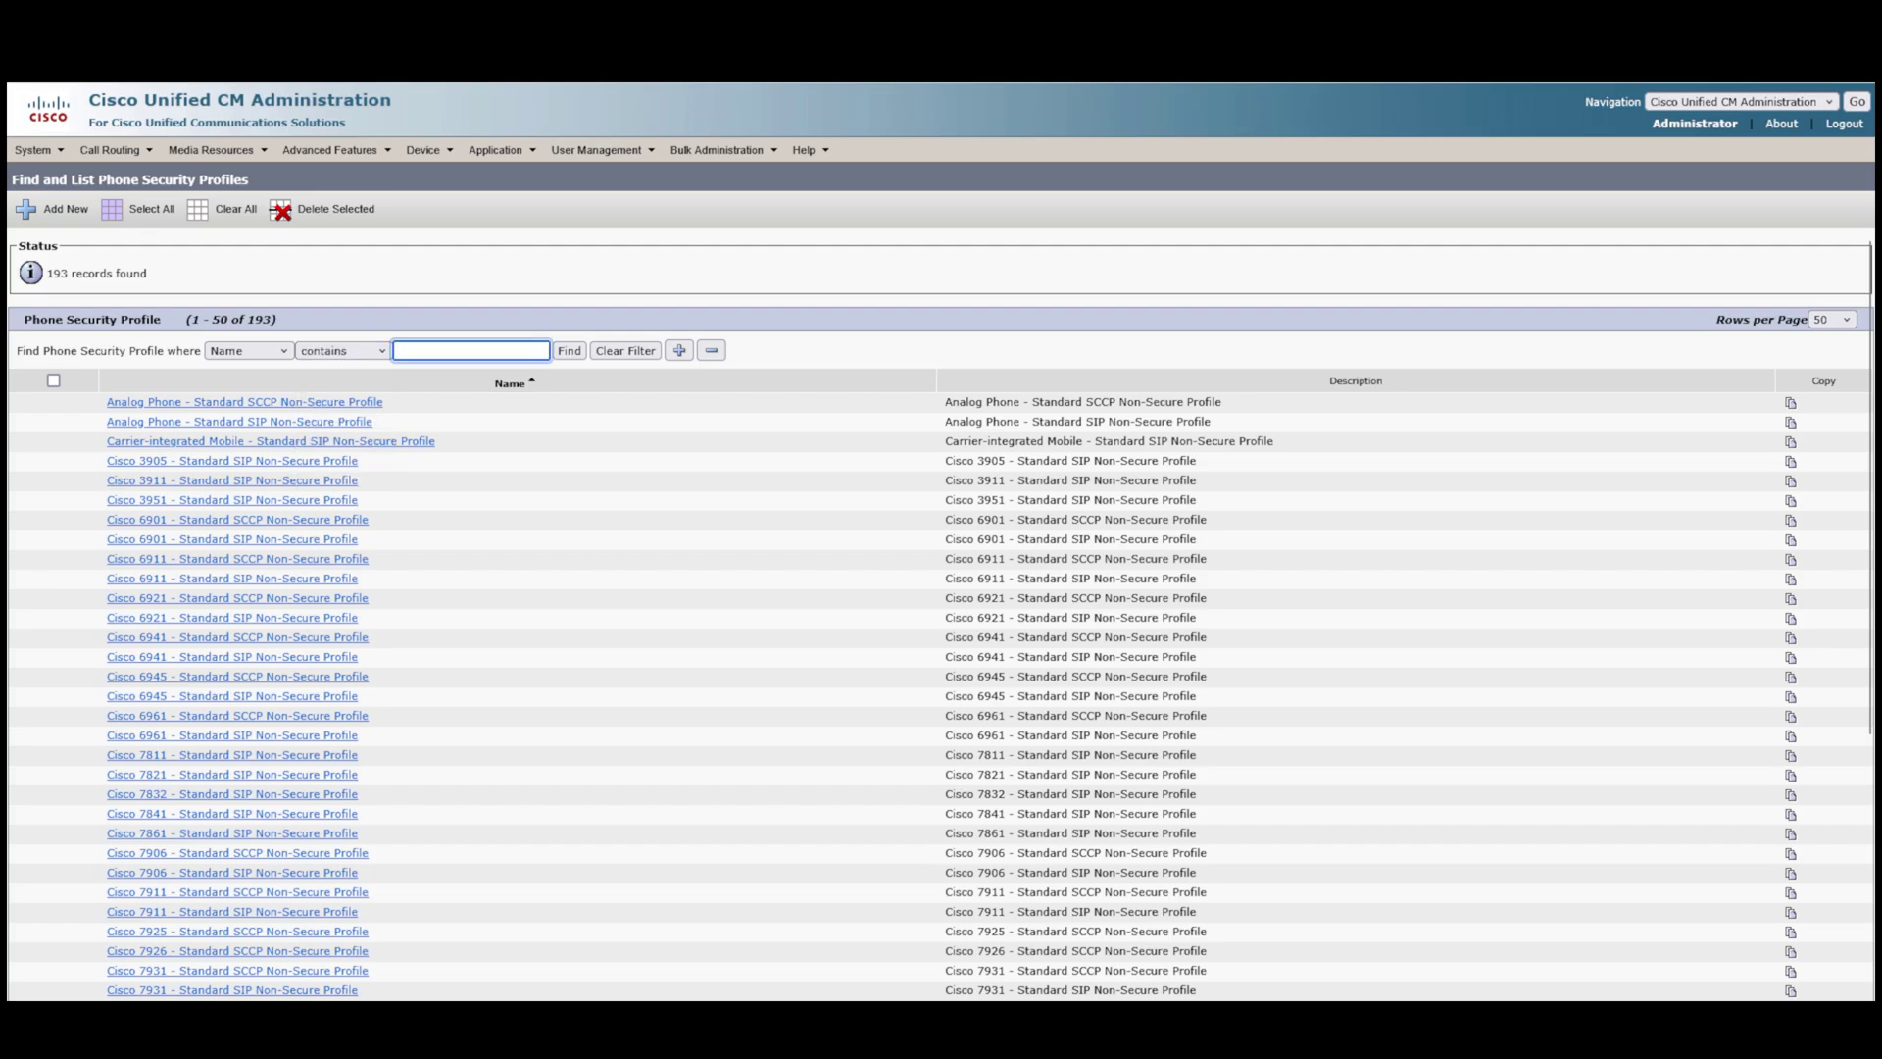
{"action": "type", "text": "sip"}
{"action": "key", "text": "Return"}
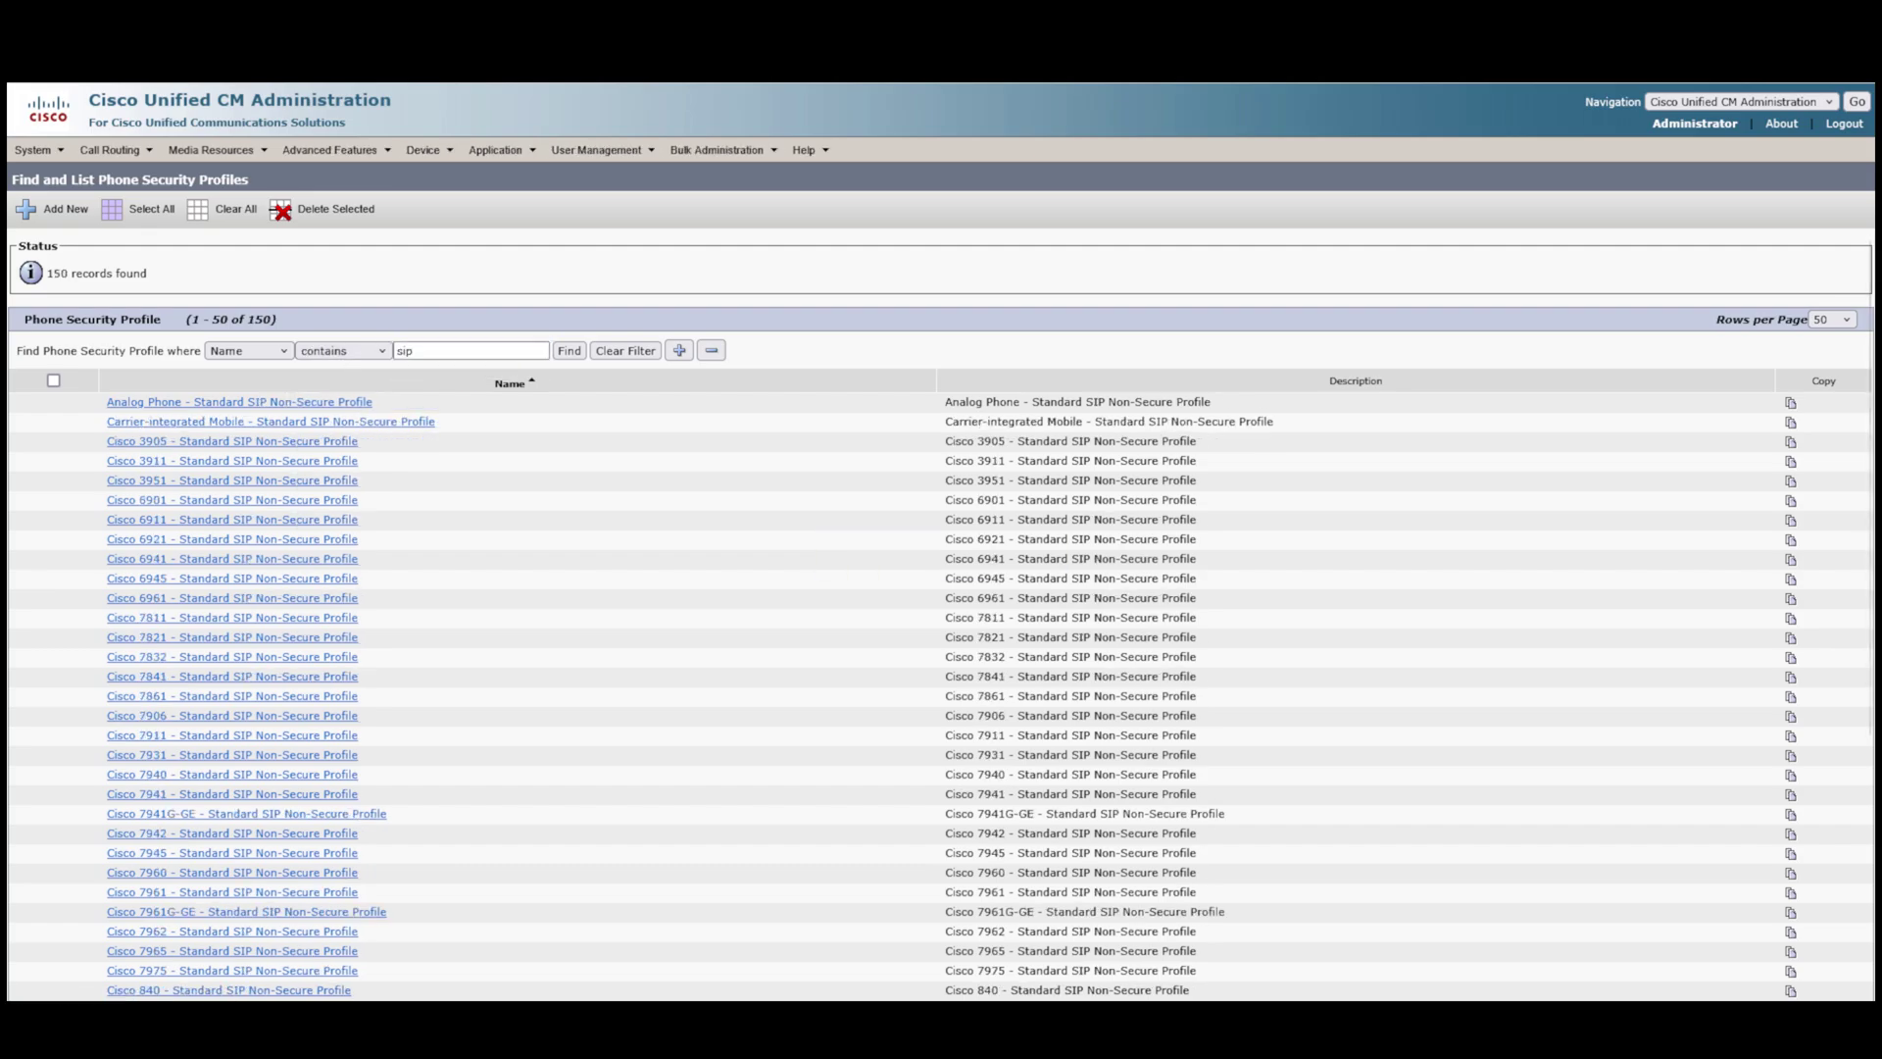
- Search the phone security profiles for names containing "trnk"
{"action": "double_click", "coordinate": [431, 351]}
{"action": "type", "text": "trnk"}
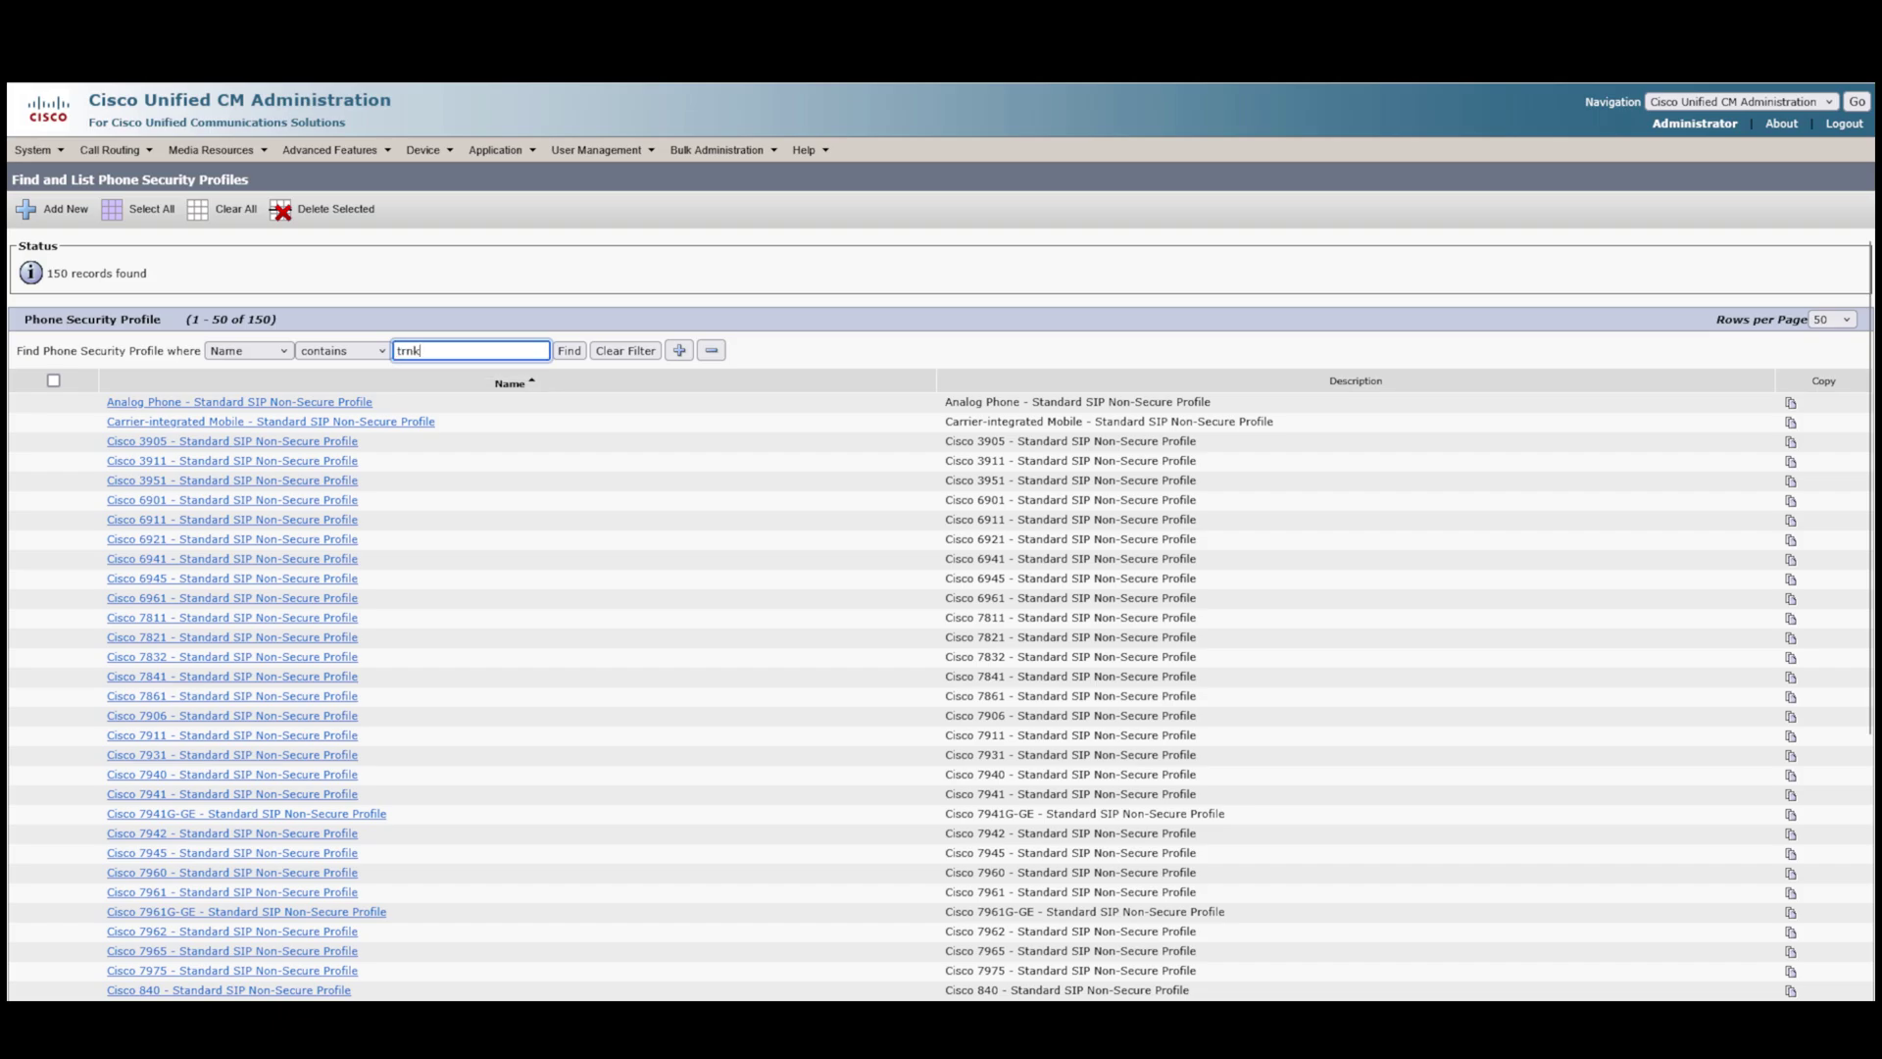
{"action": "key", "text": "Return"}
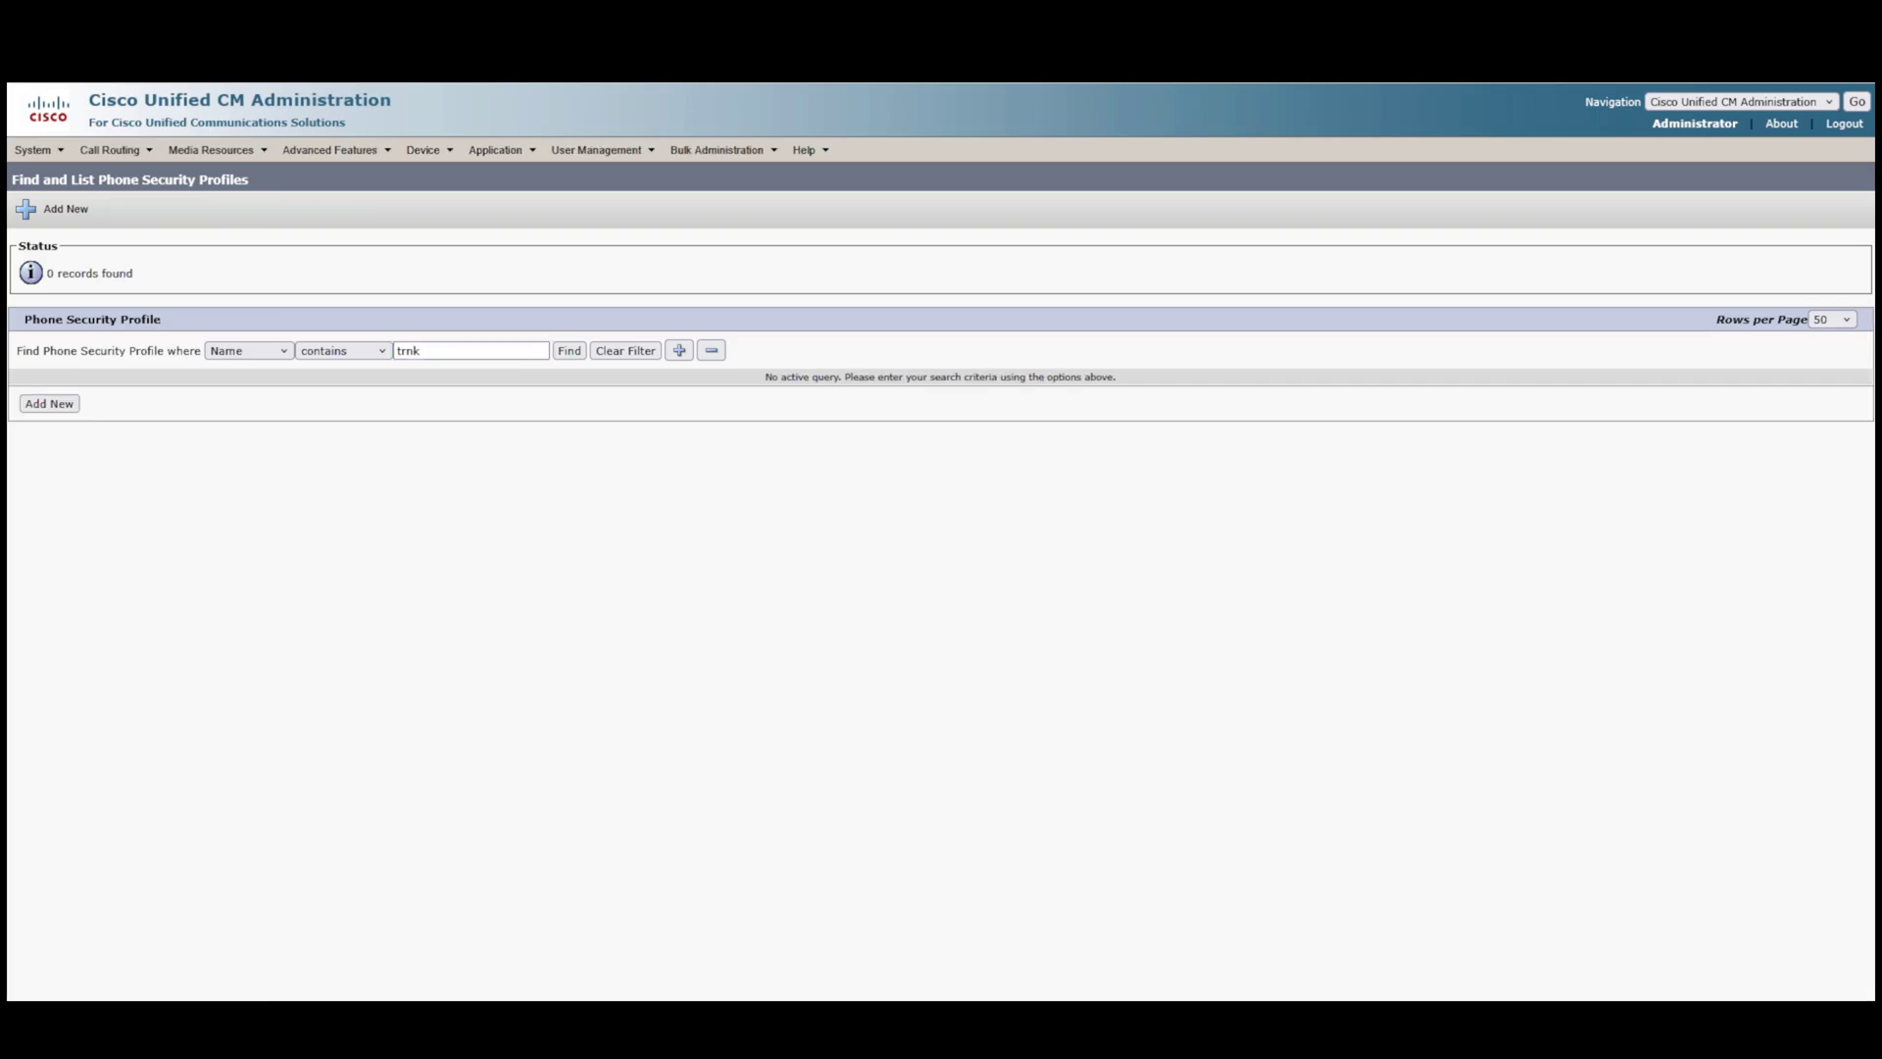
{"action": "left_click", "coordinate": [429, 351]}
- List all SIP trunk security profiles and open the Non Secure SIP Trunk Profile to view its settings
{"action": "left_click", "coordinate": [33, 150]}
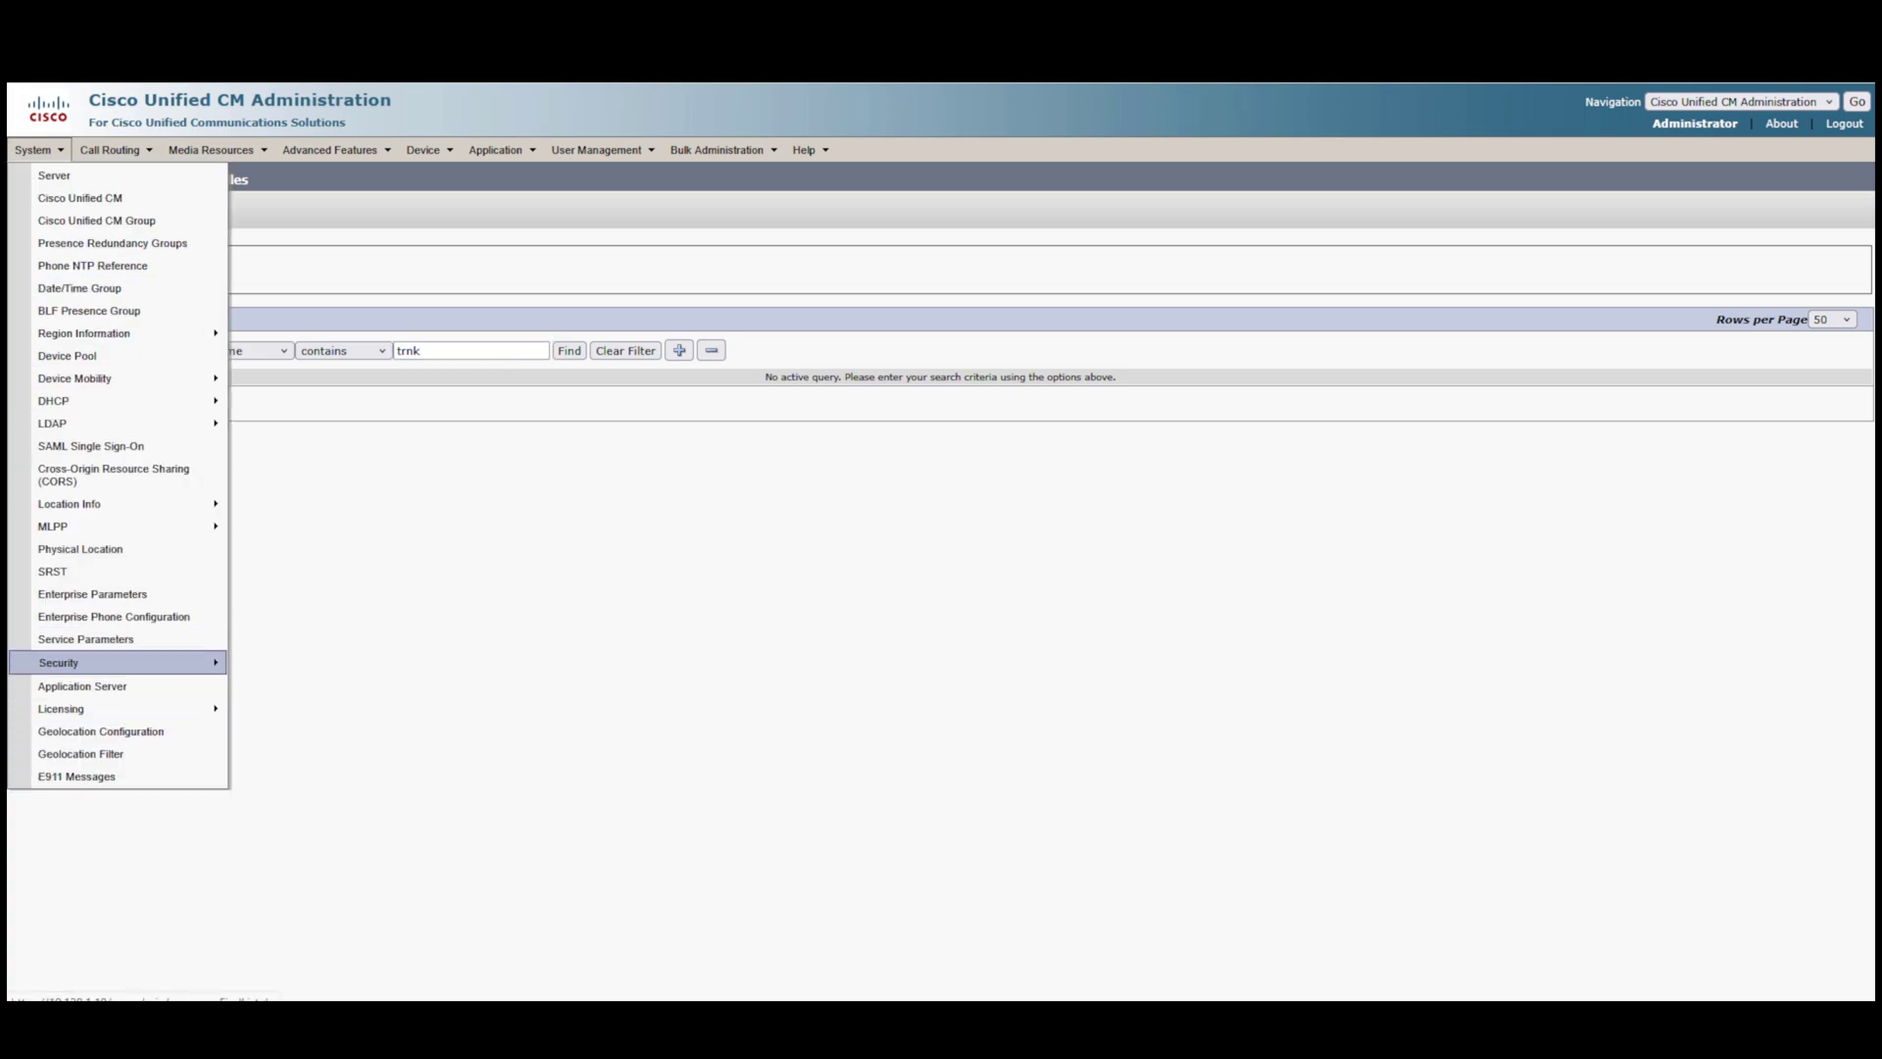
{"action": "mouse_move", "coordinate": [59, 661]}
{"action": "left_click", "coordinate": [316, 710]}
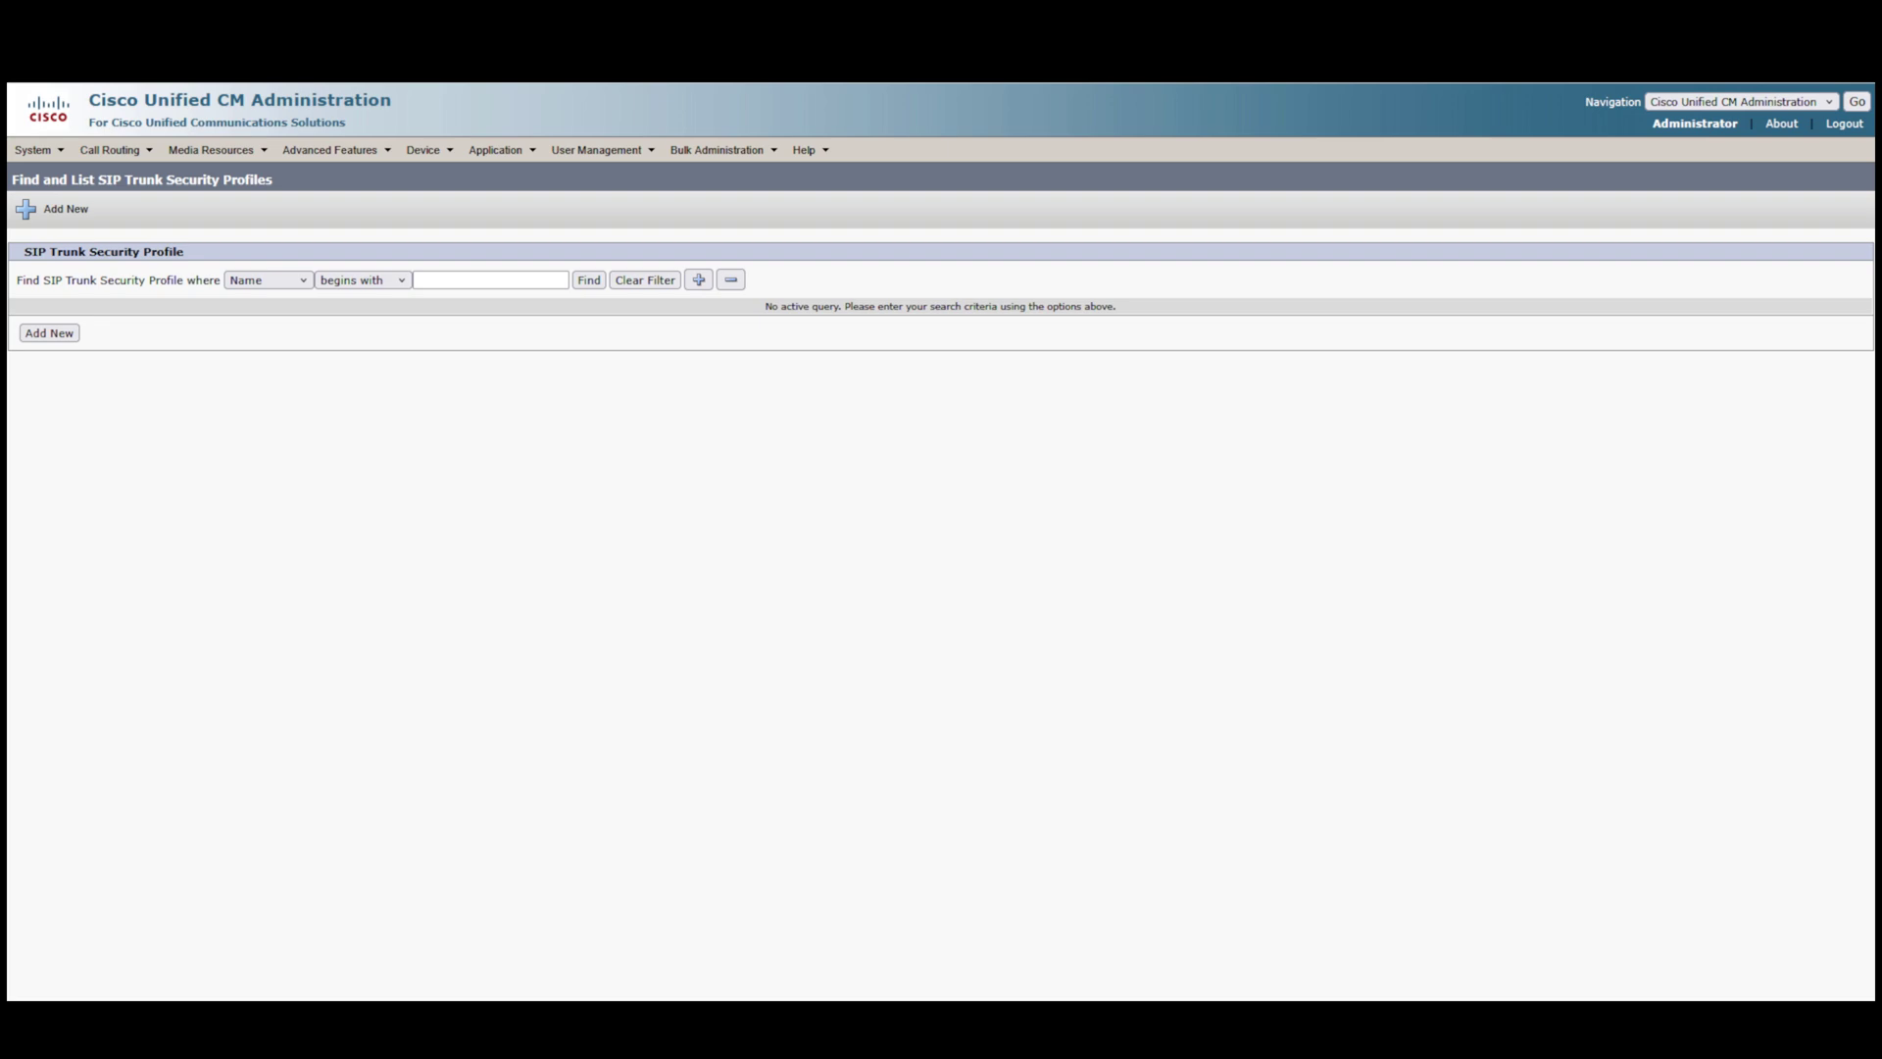
{"action": "left_click", "coordinate": [588, 280]}
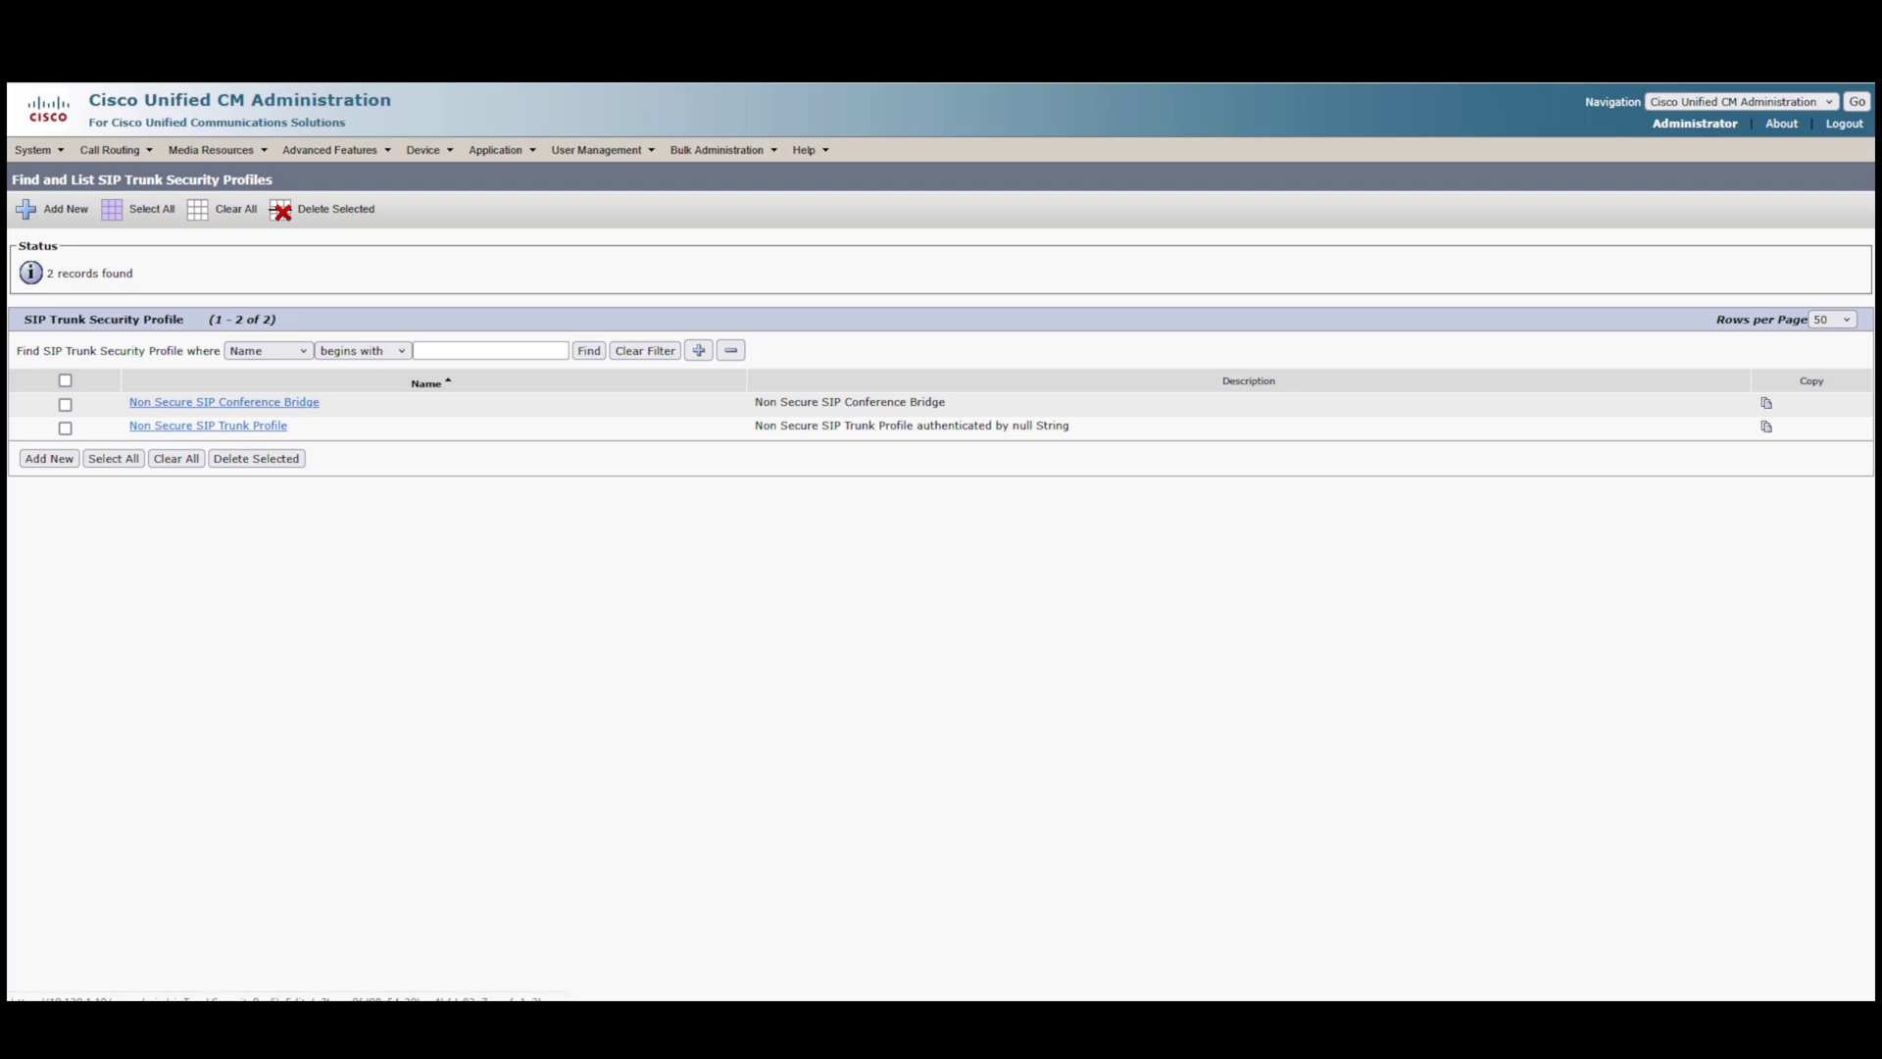
{"action": "left_click", "coordinate": [208, 425]}
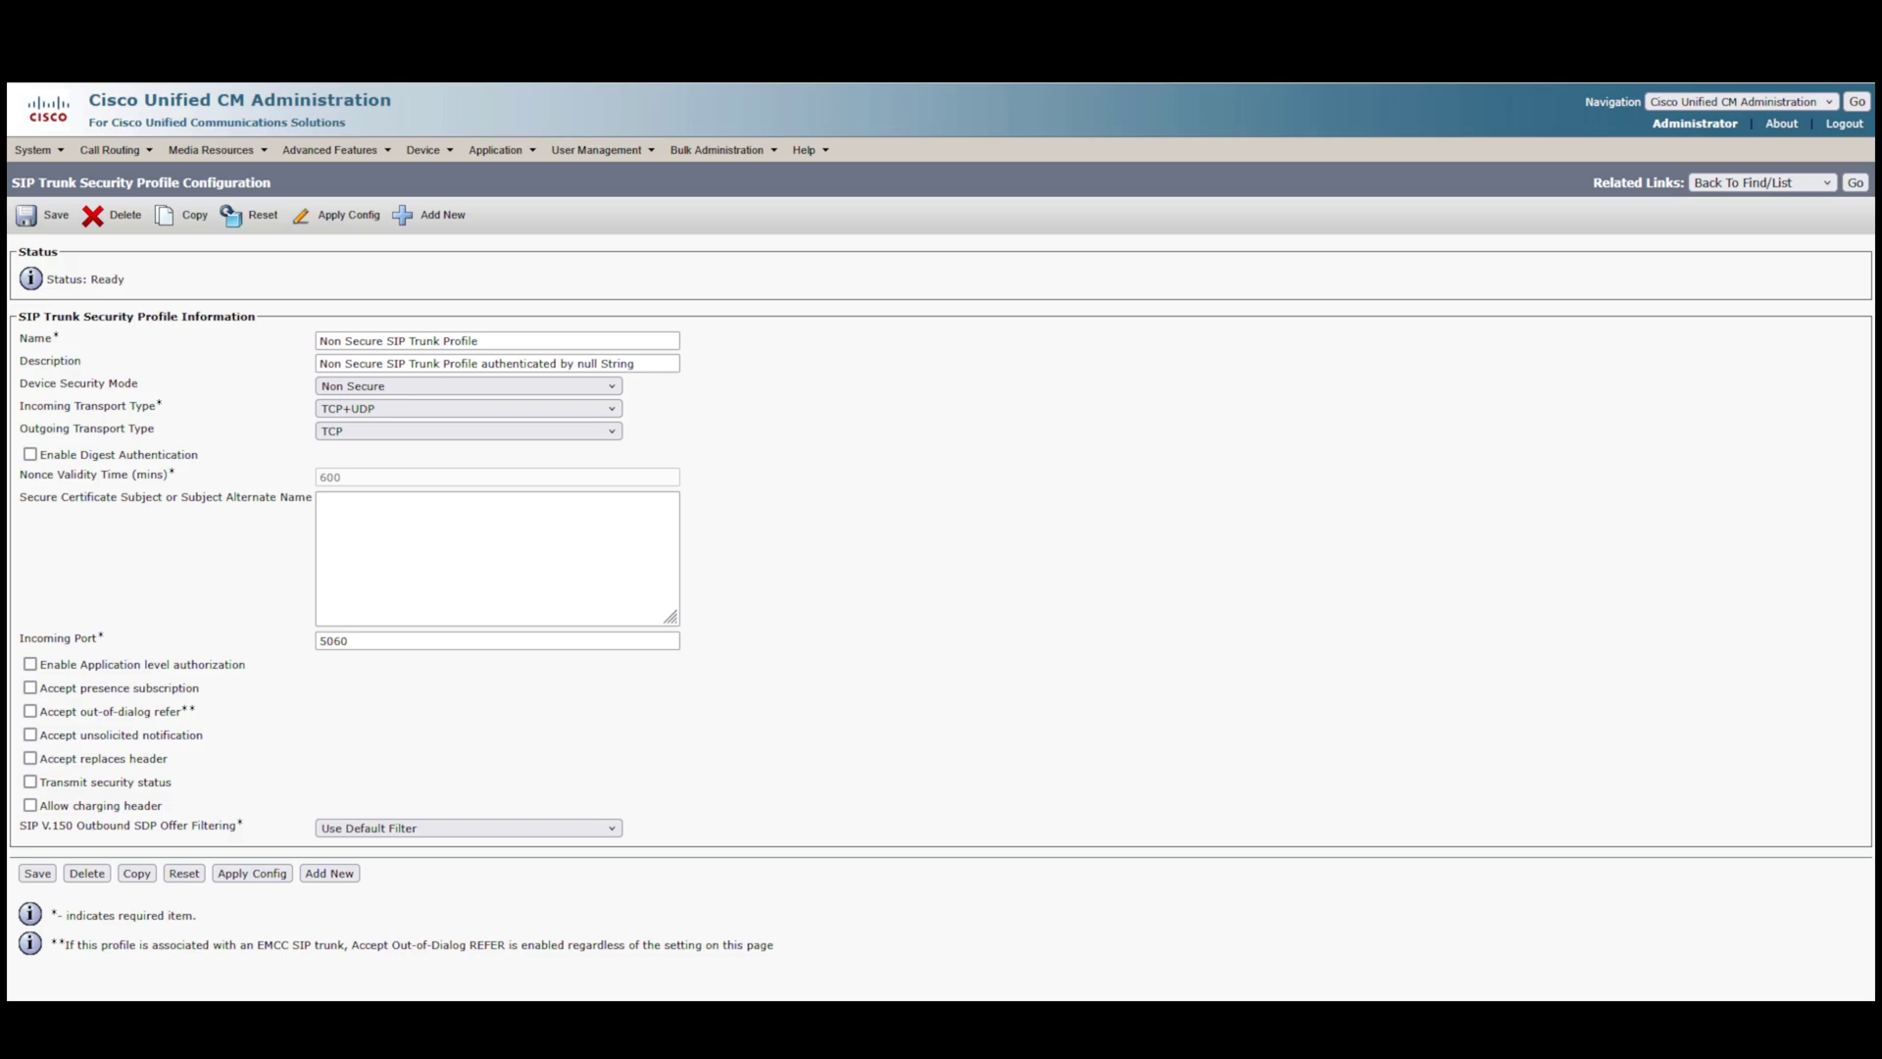
- Try to set the Non Secure SIP Trunk Profile's outgoing transport type to TLS
{"action": "left_click", "coordinate": [468, 431]}
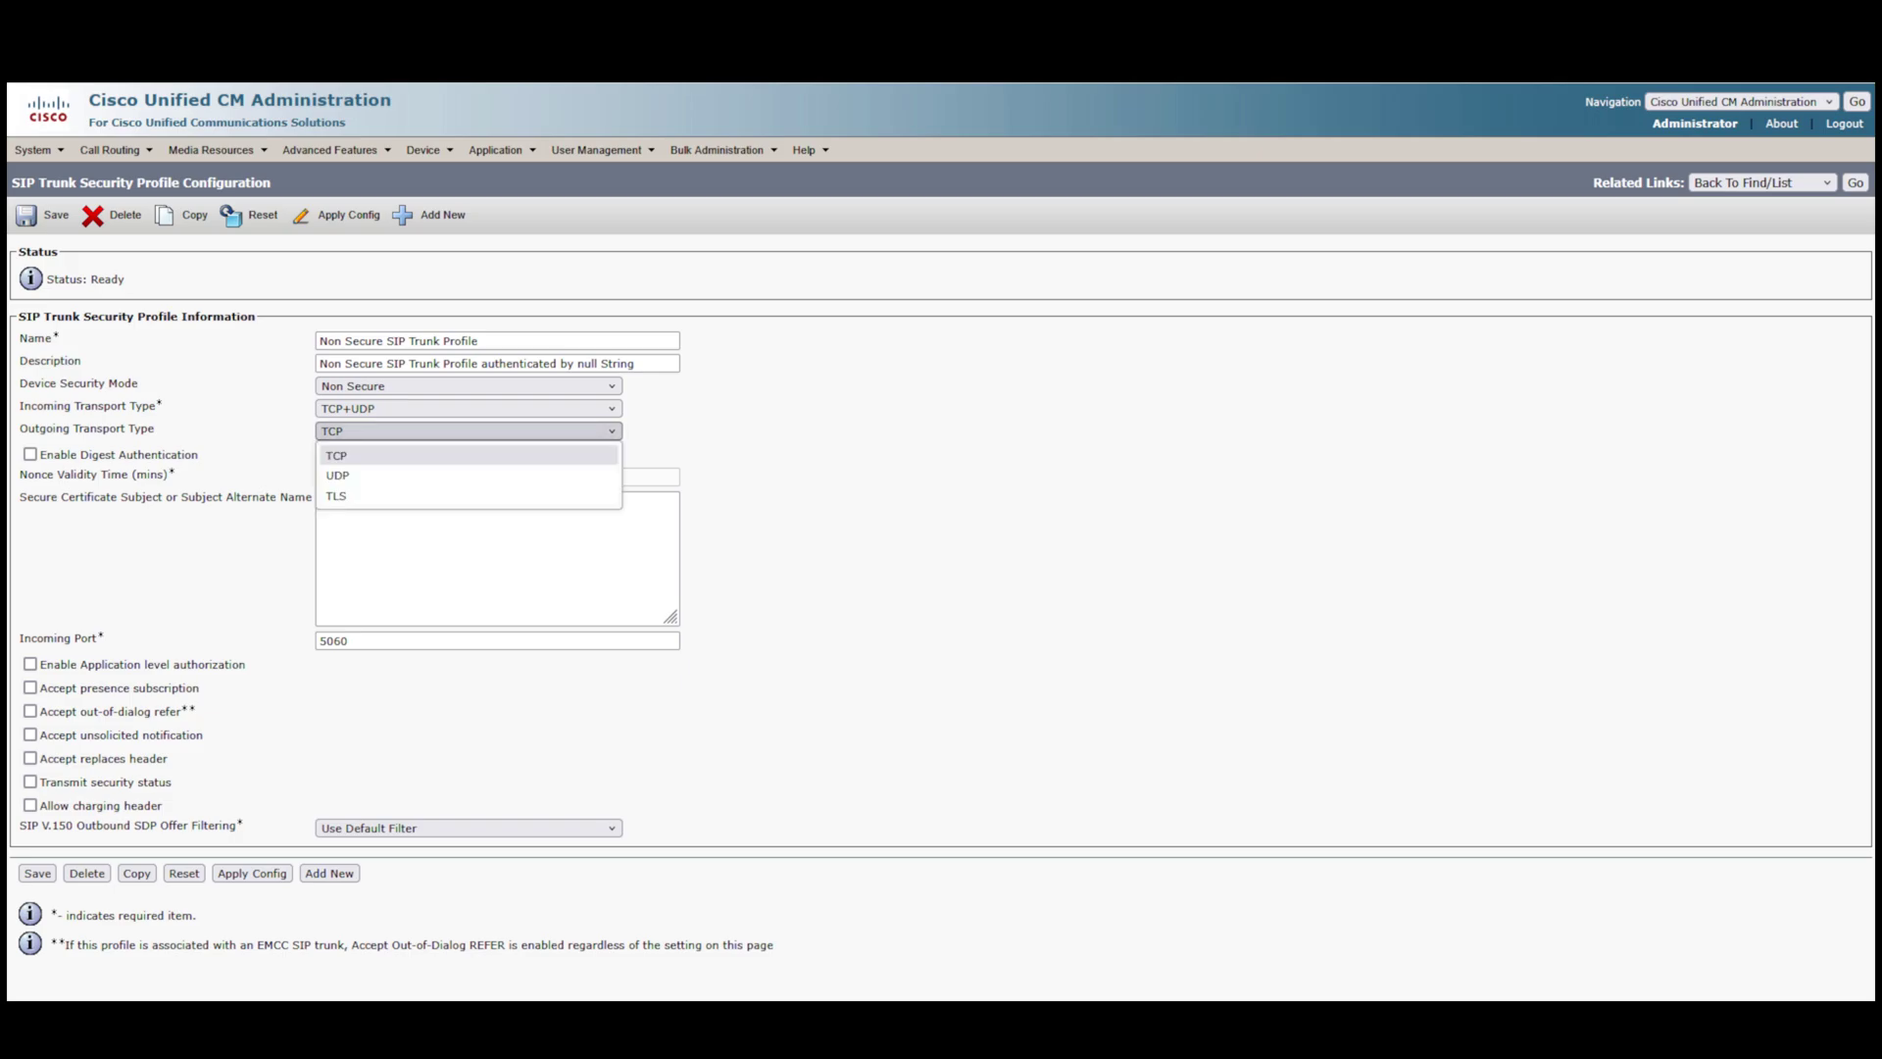
{"action": "left_click", "coordinate": [468, 495]}
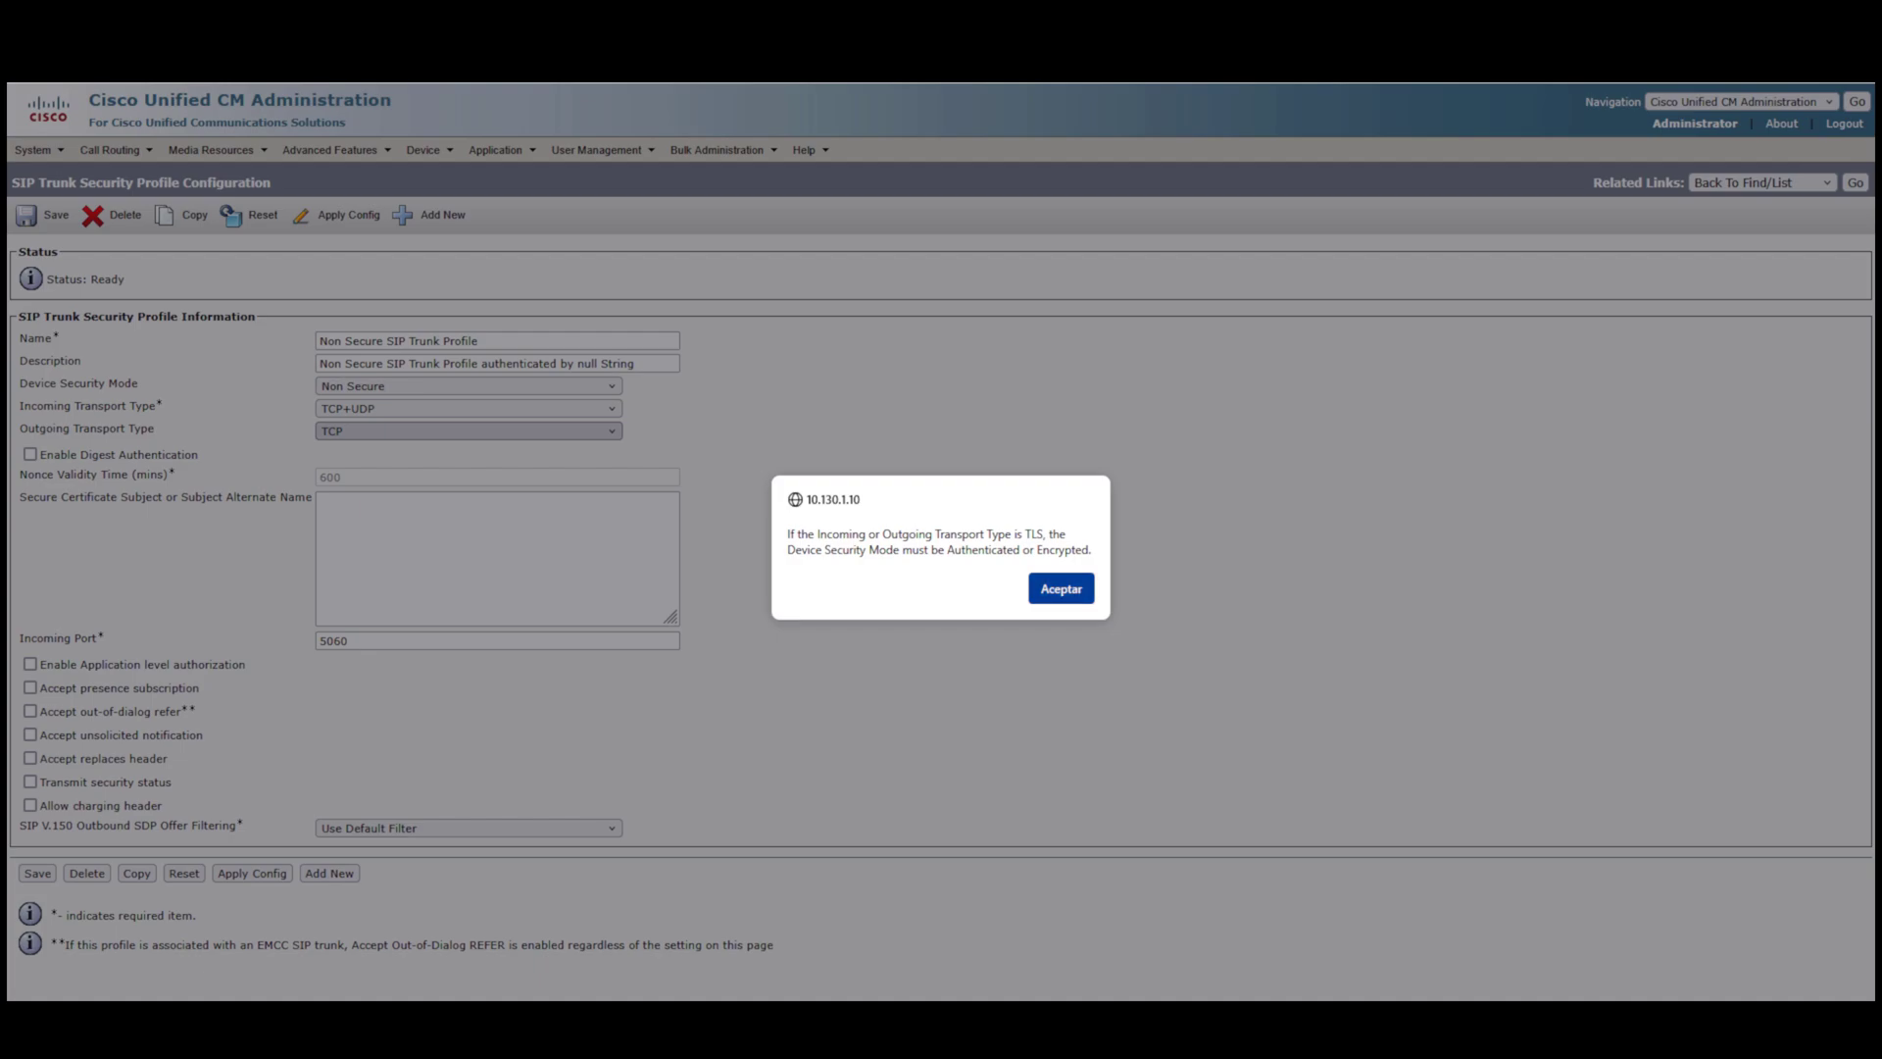
{"action": "left_click", "coordinate": [1062, 588]}
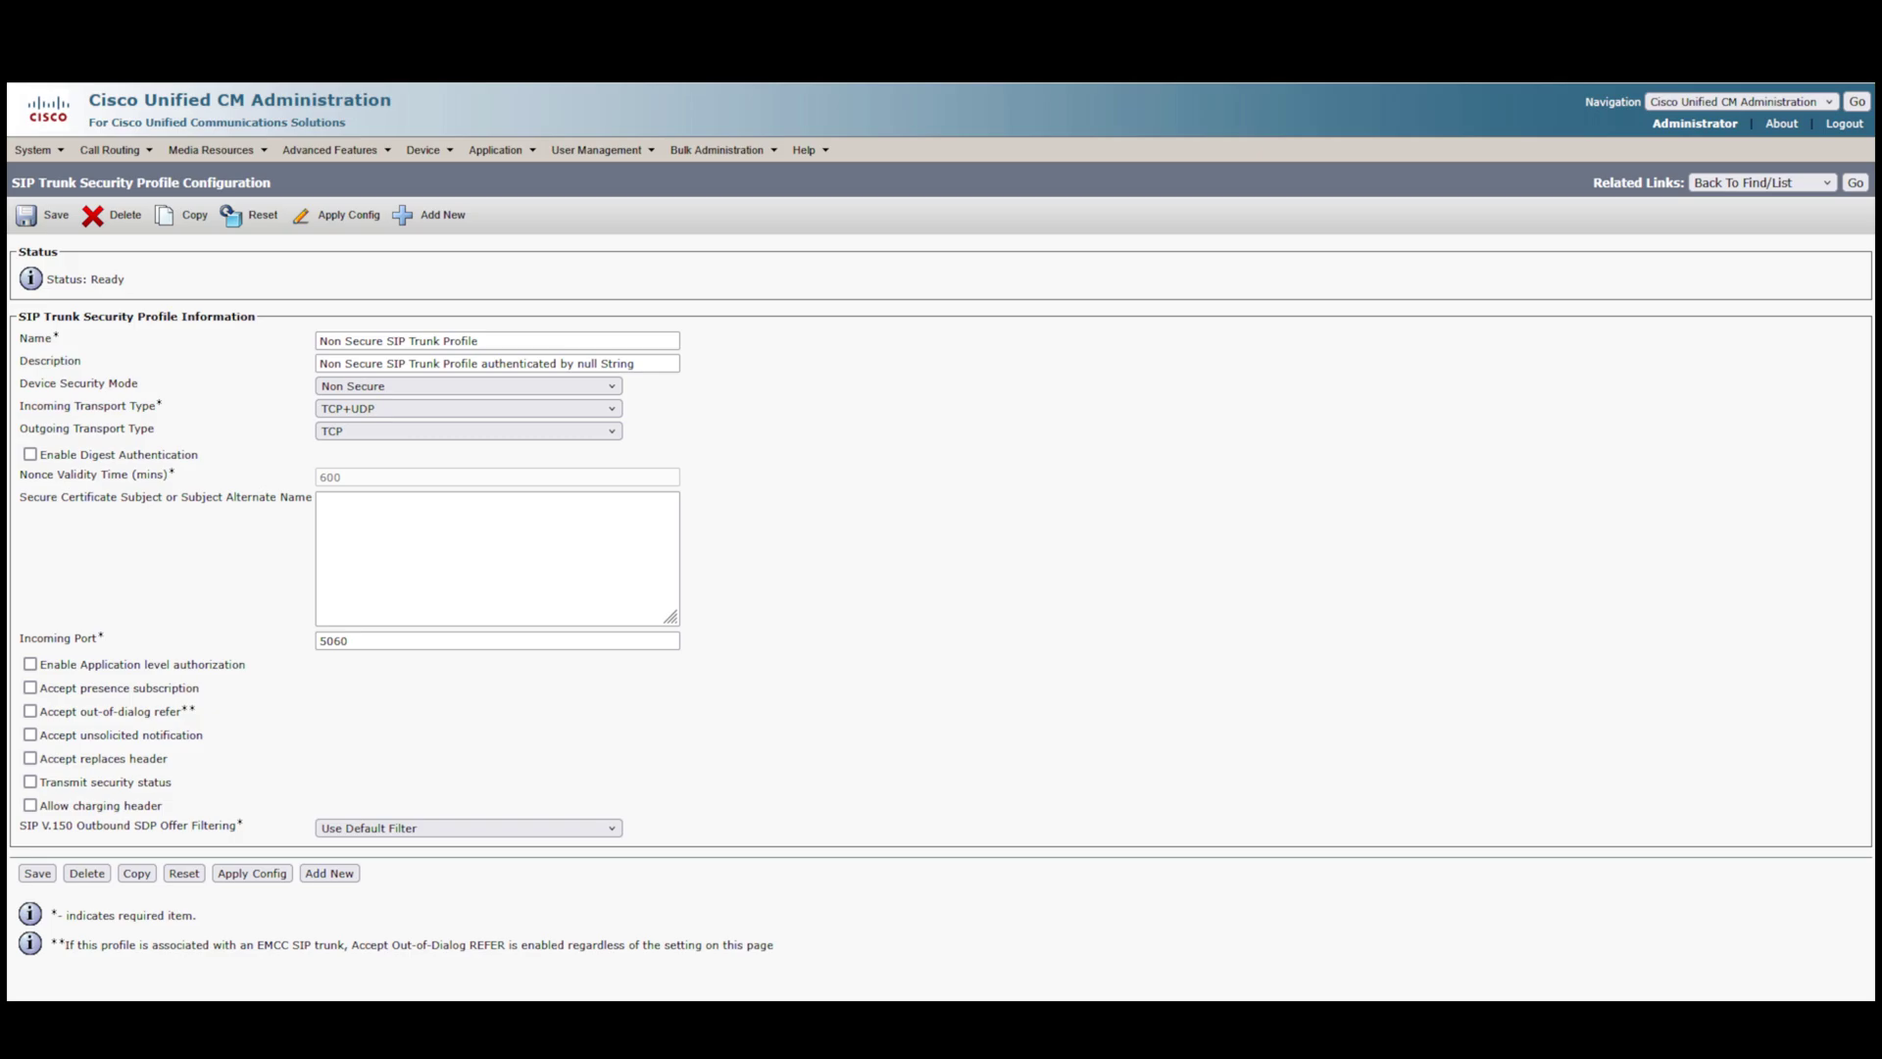
- Switch to the LocalGateway terminal session and enter global configuration mode with config t
{"action": "left_click", "coordinate": [1263, 1033]}
{"action": "left_click", "coordinate": [1568, 813]}
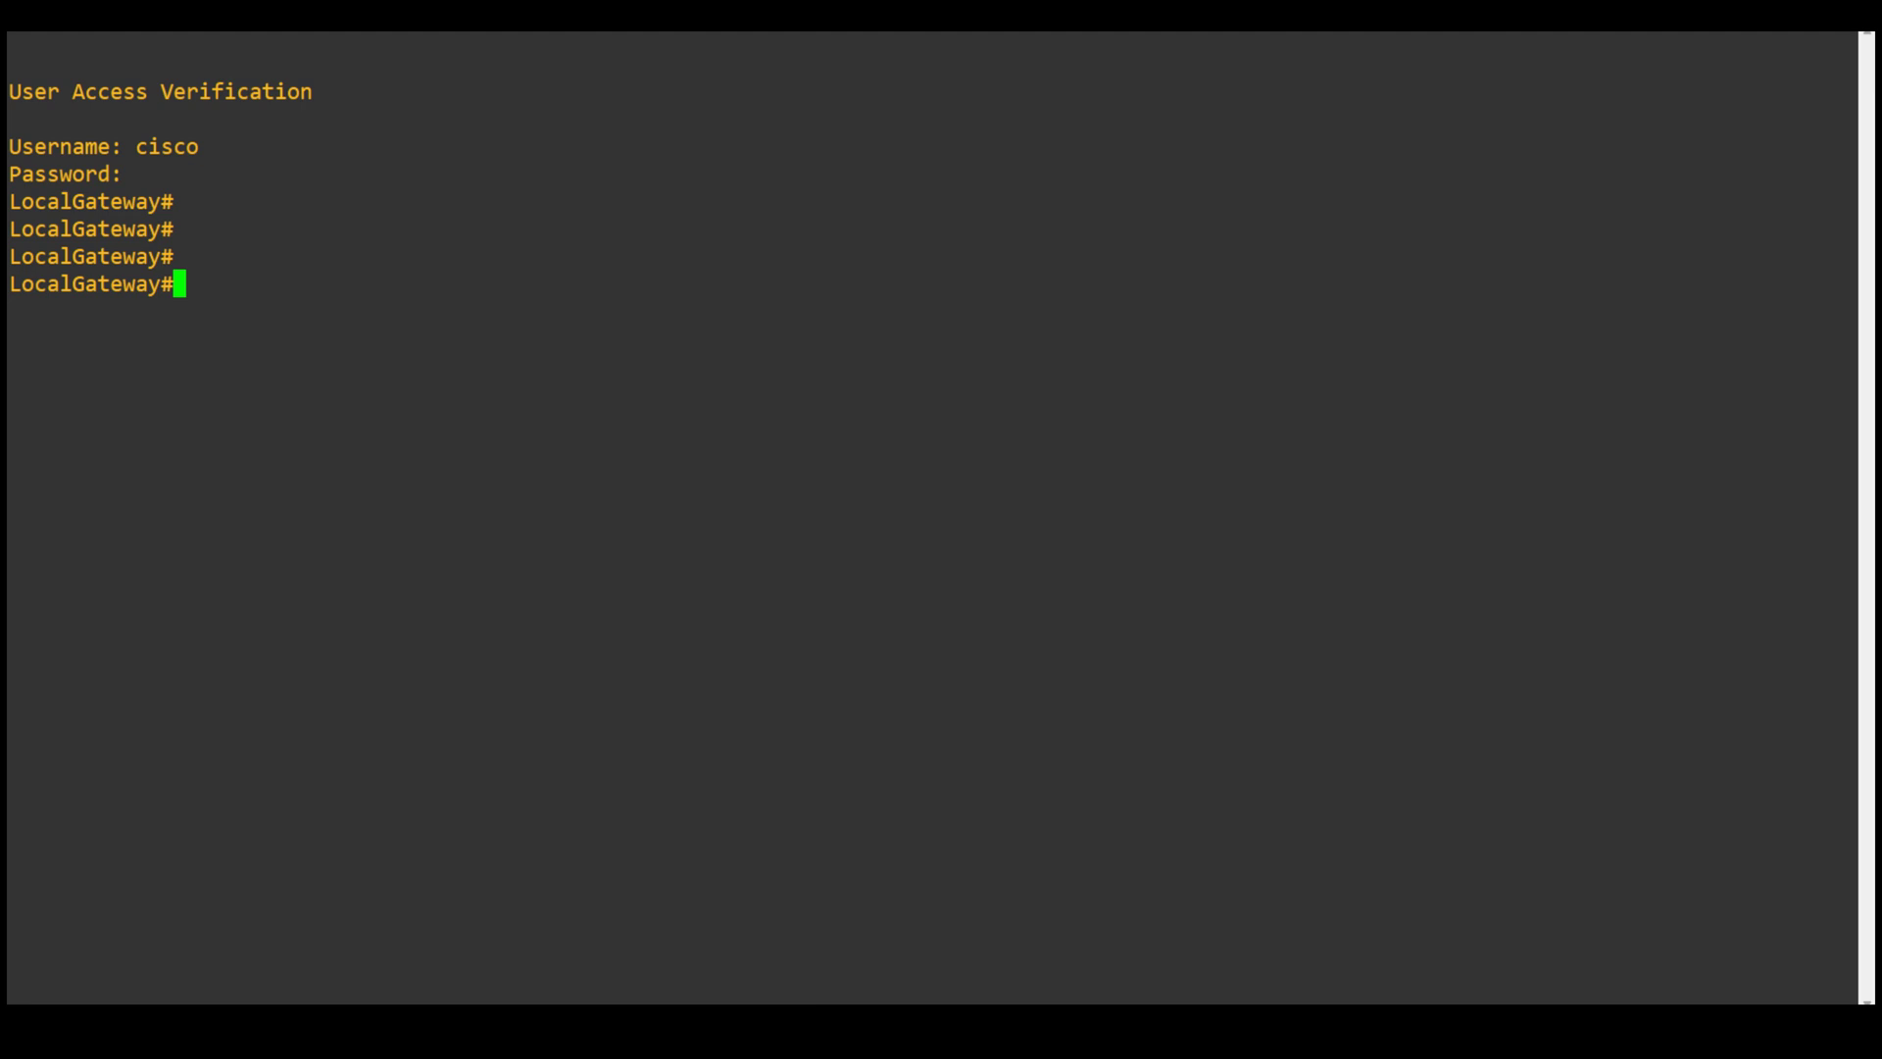
{"action": "type", "text": "config t"}
{"action": "key", "text": "Return"}
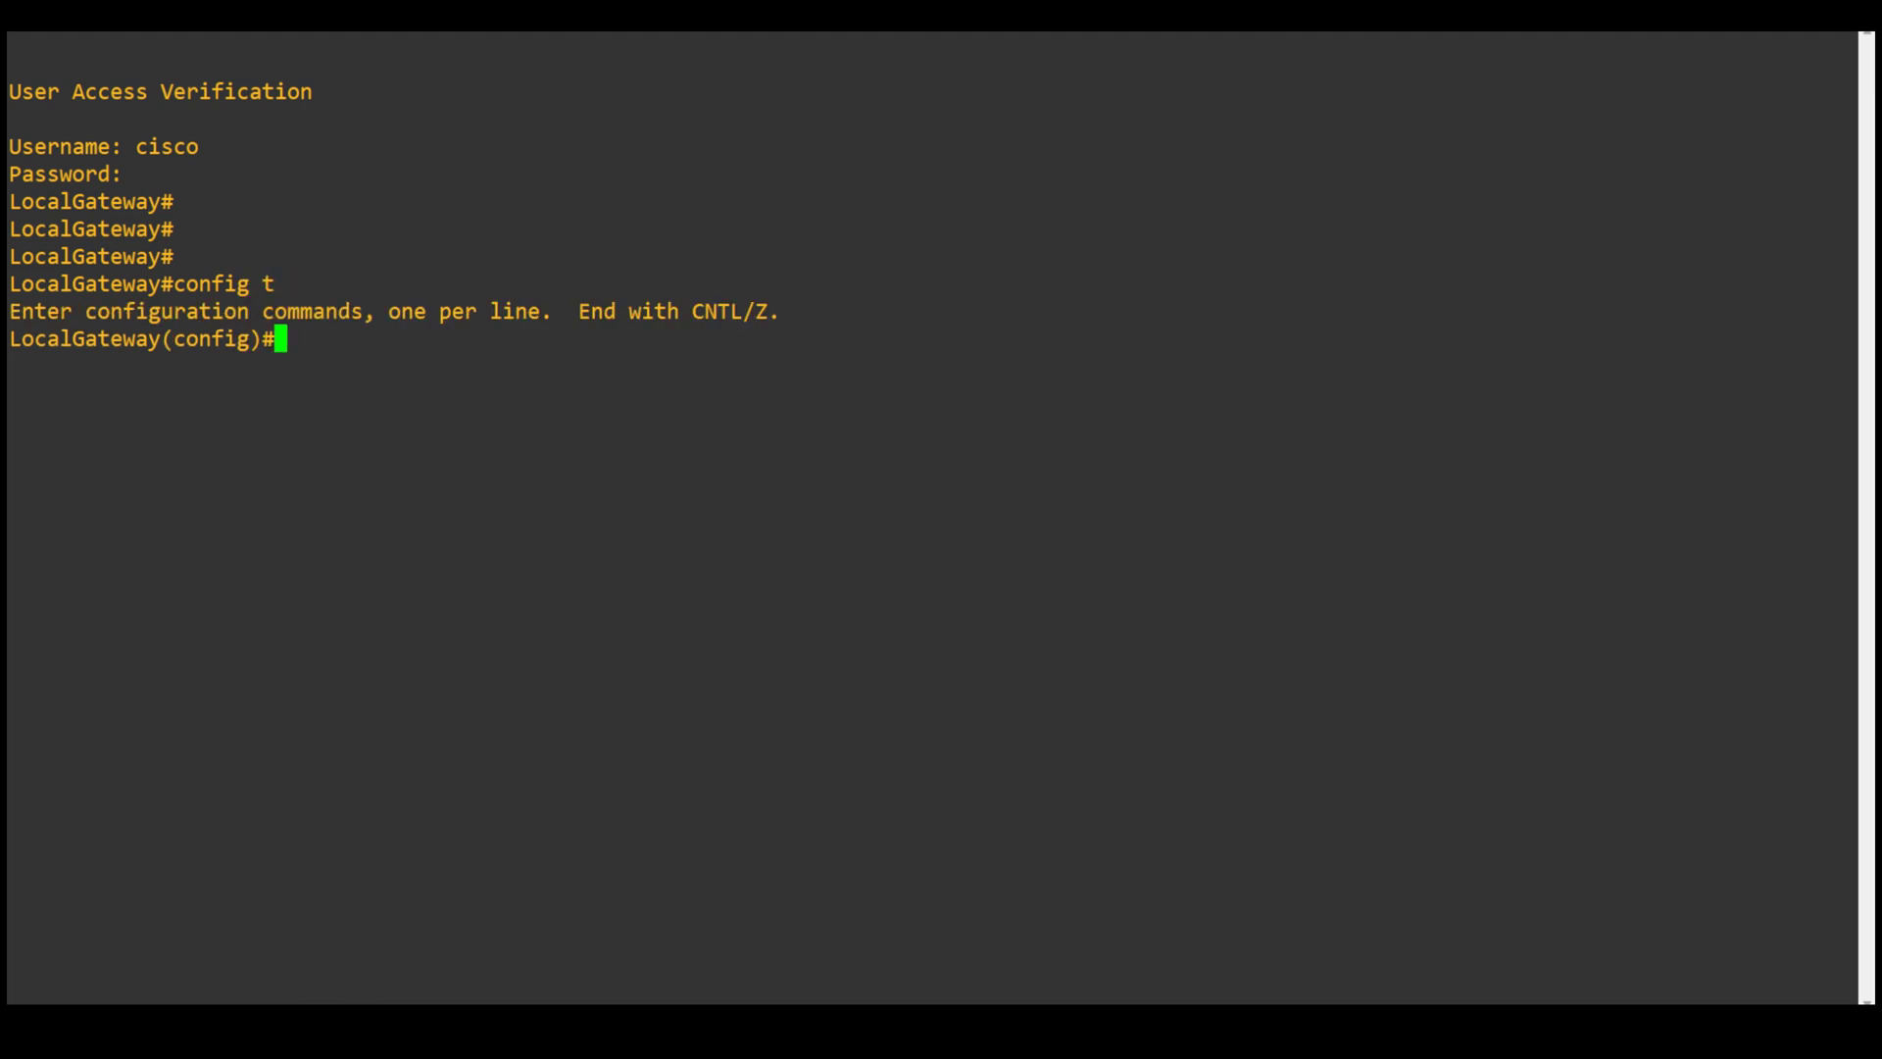
- Enter the gateway's VoIP service configuration with the command voice service voip
{"action": "type", "text": "voic"}
{"action": "key", "text": "Tab"}
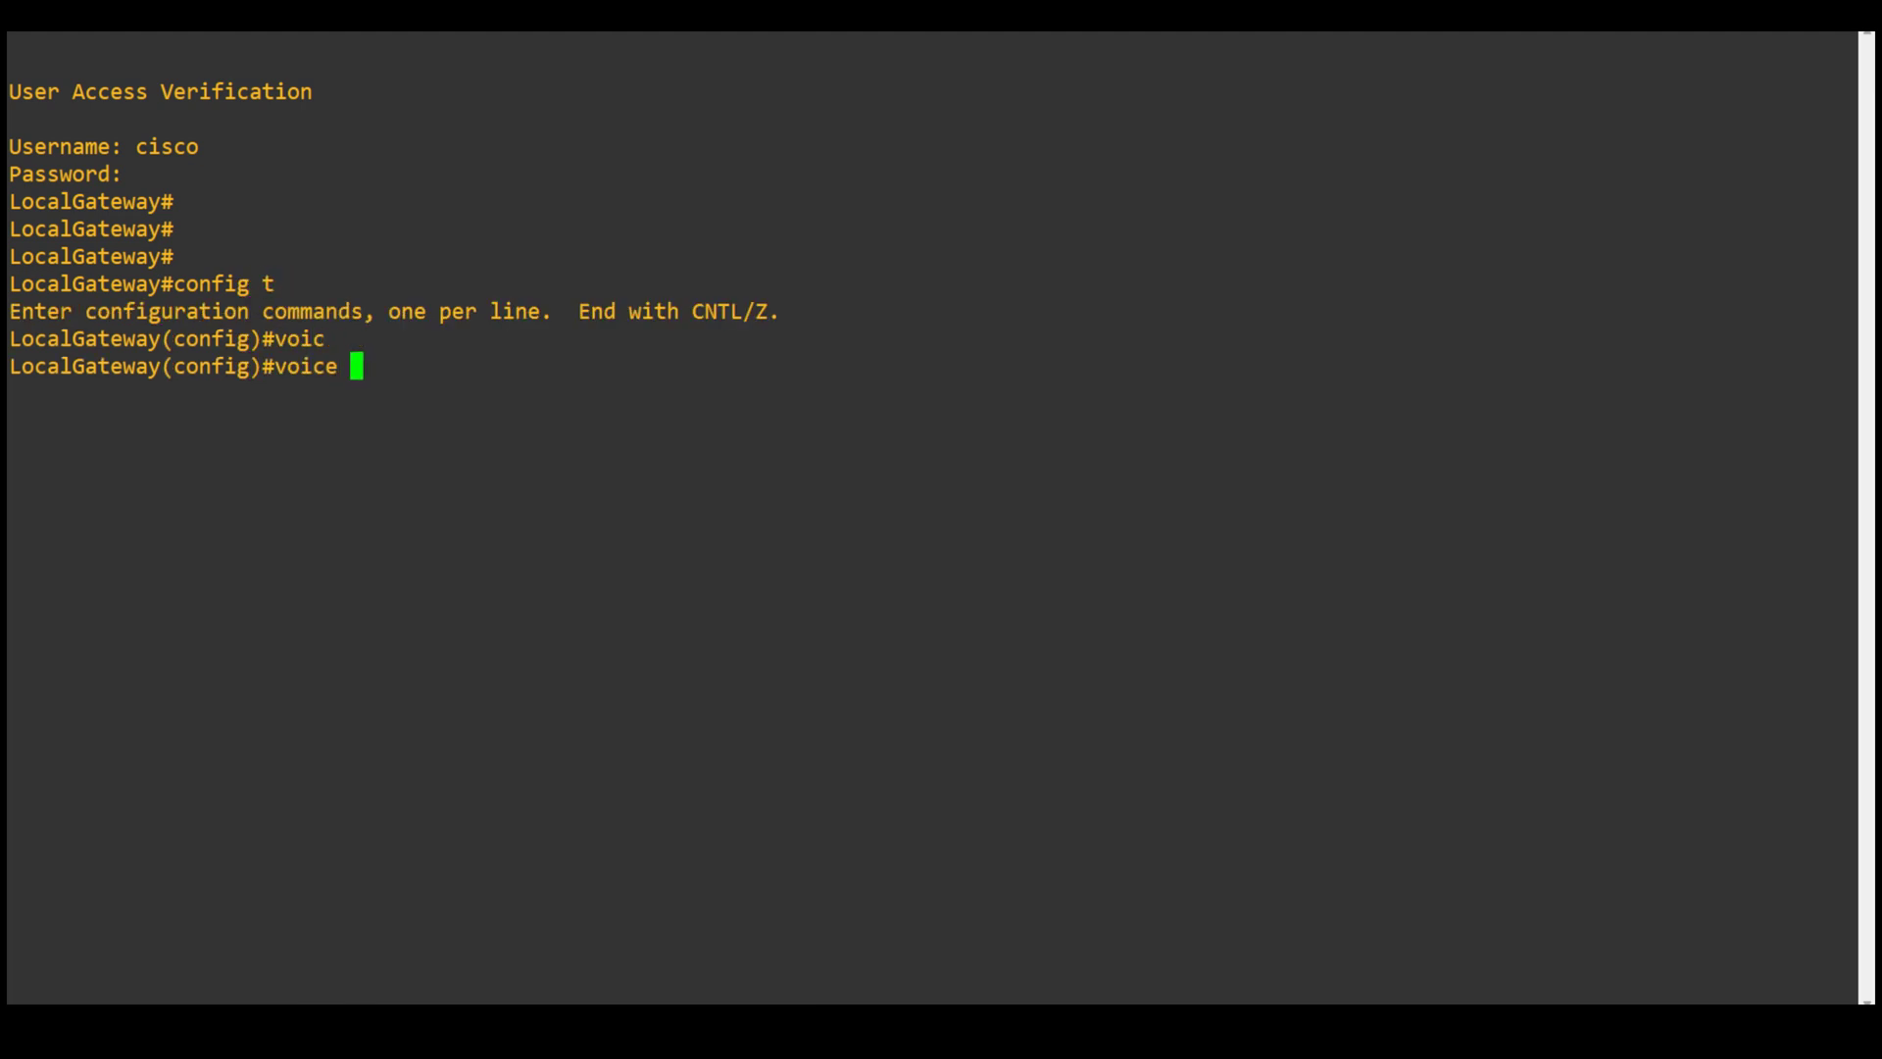
{"action": "type", "text": "ser"}
{"action": "key", "text": "Tab"}
{"action": "type", "text": "voip"}
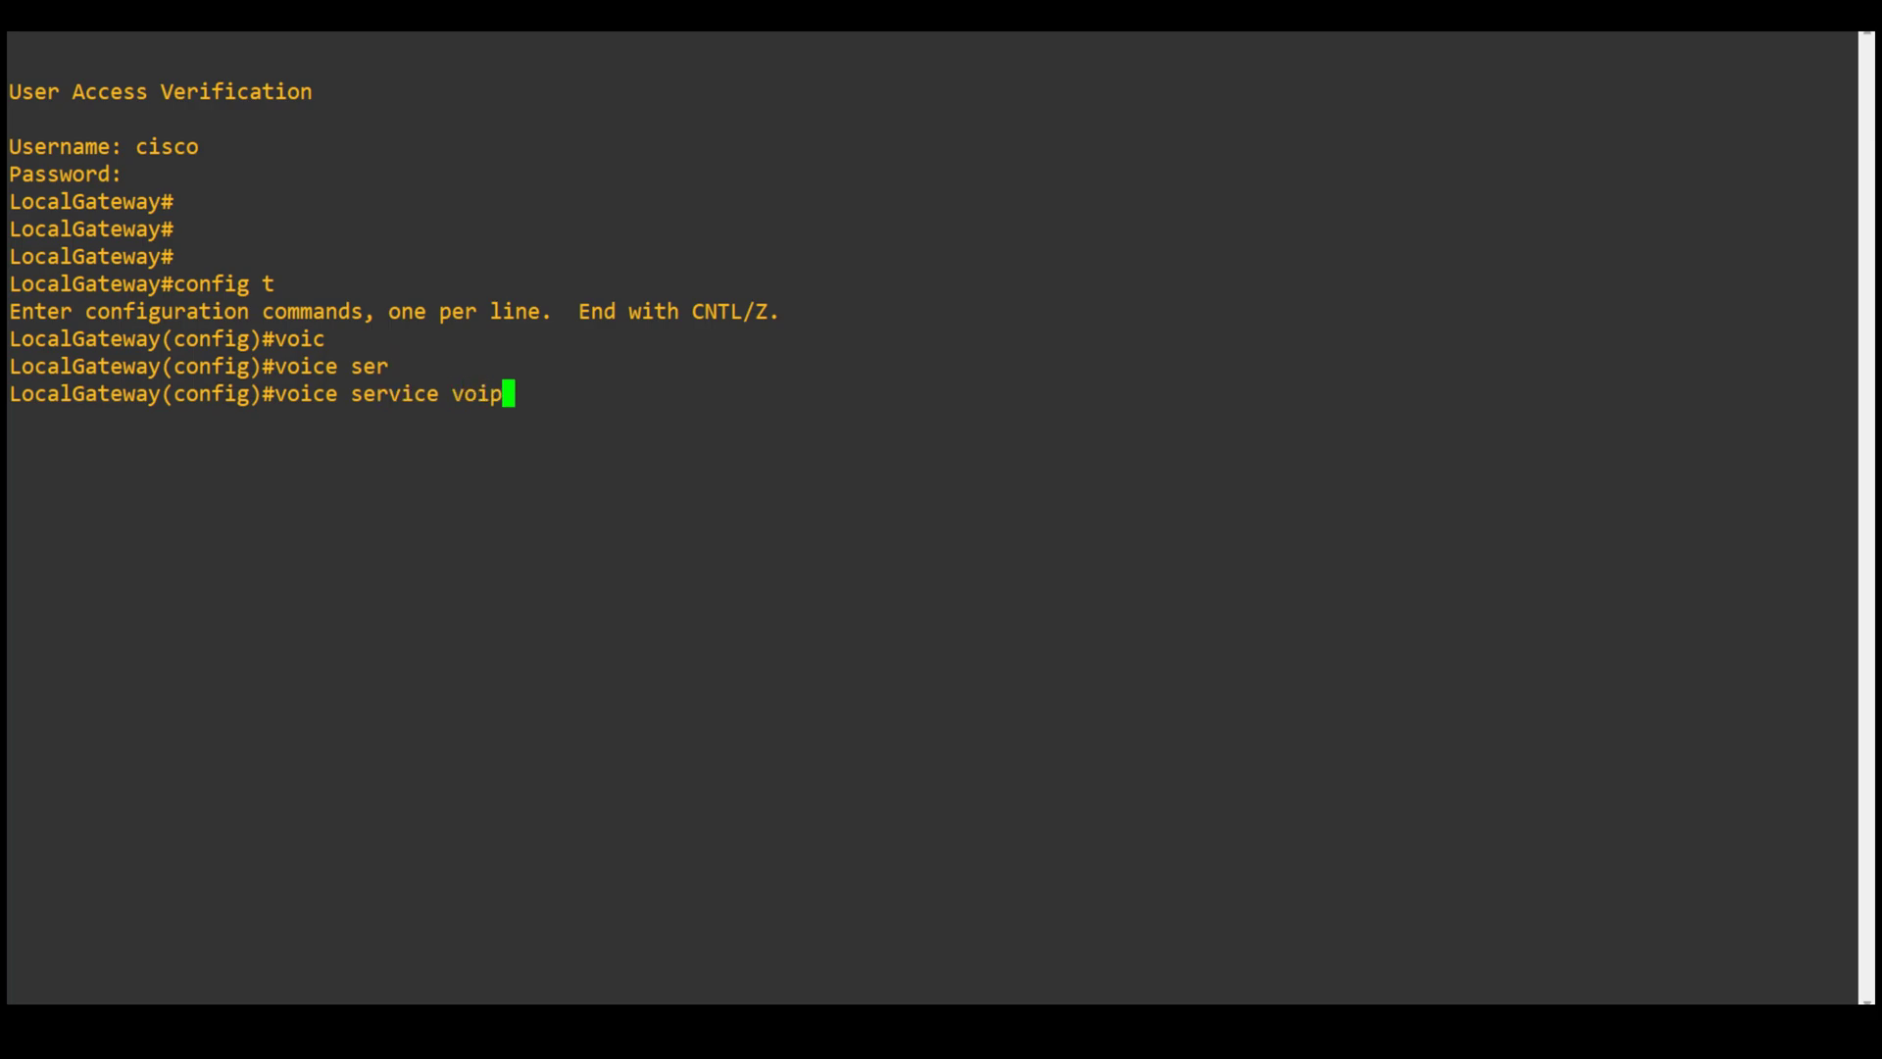
{"action": "key", "text": "Return"}
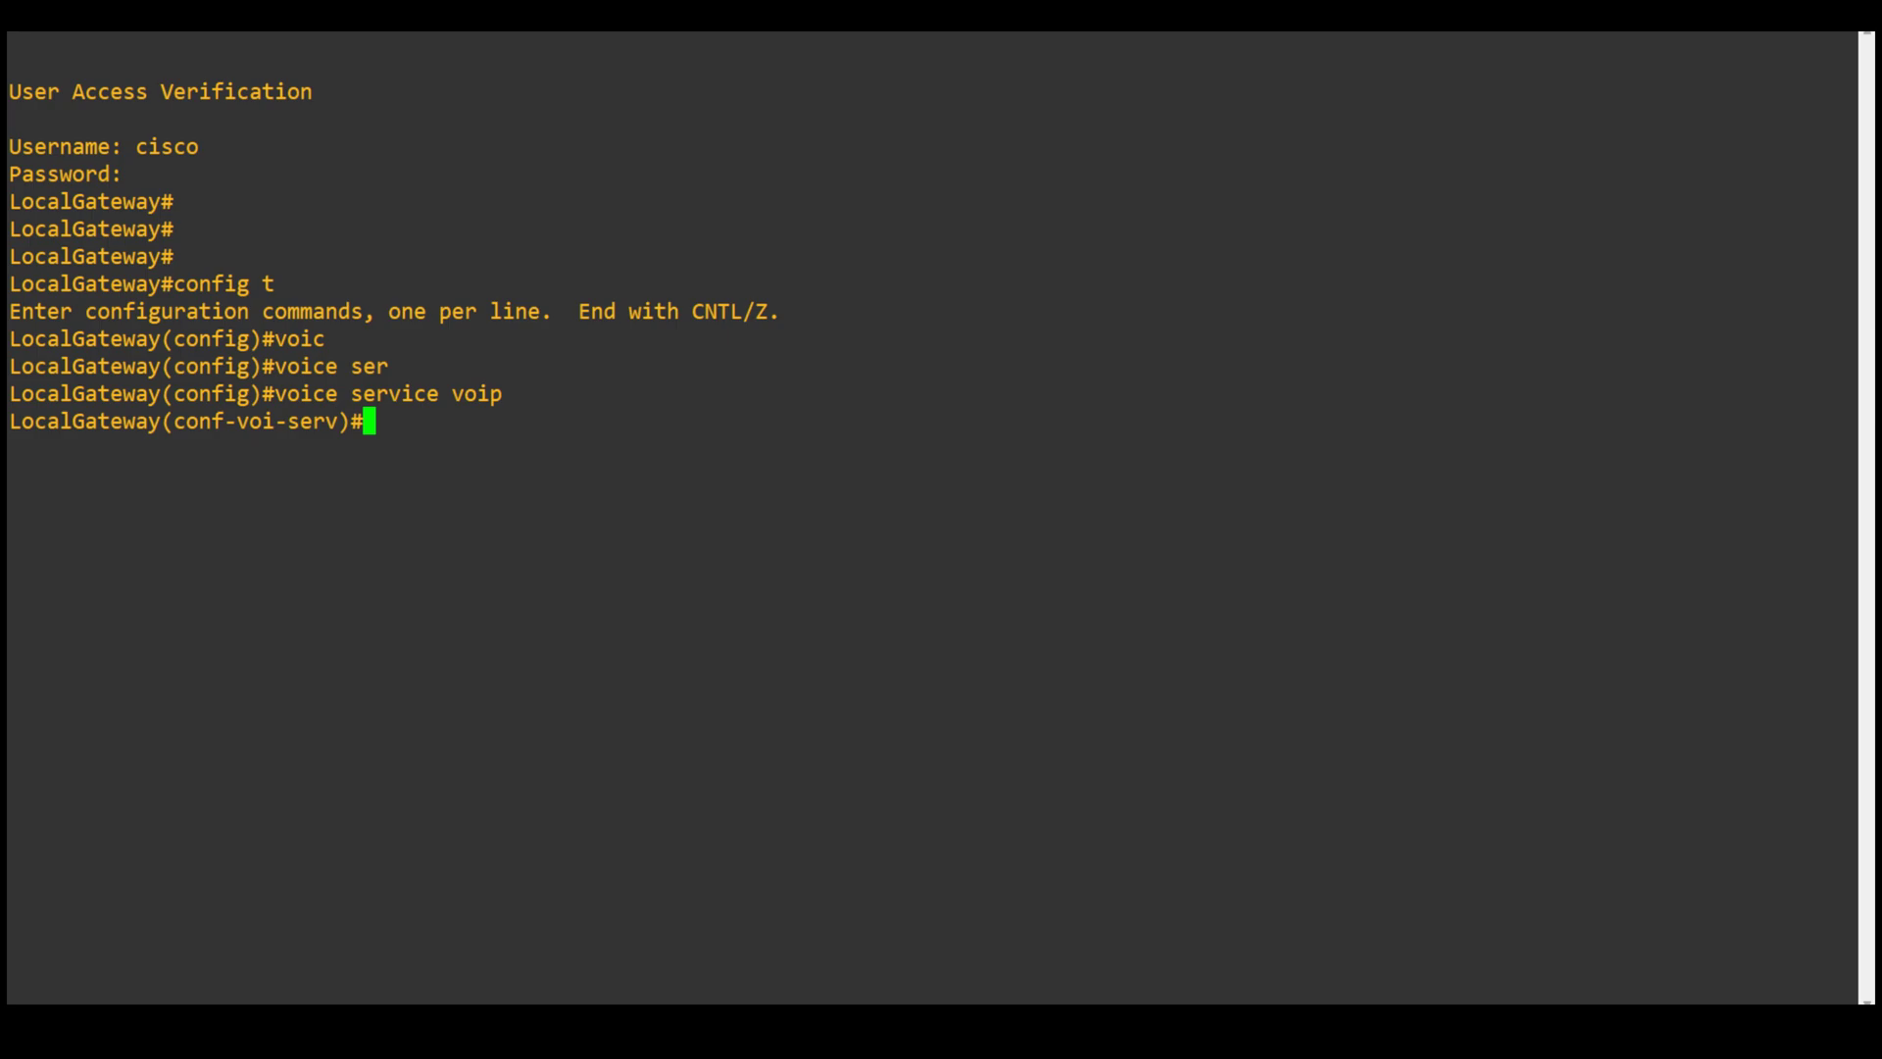
{"action": "type", "text": "ip tru"}
{"action": "key", "text": "Tab"}
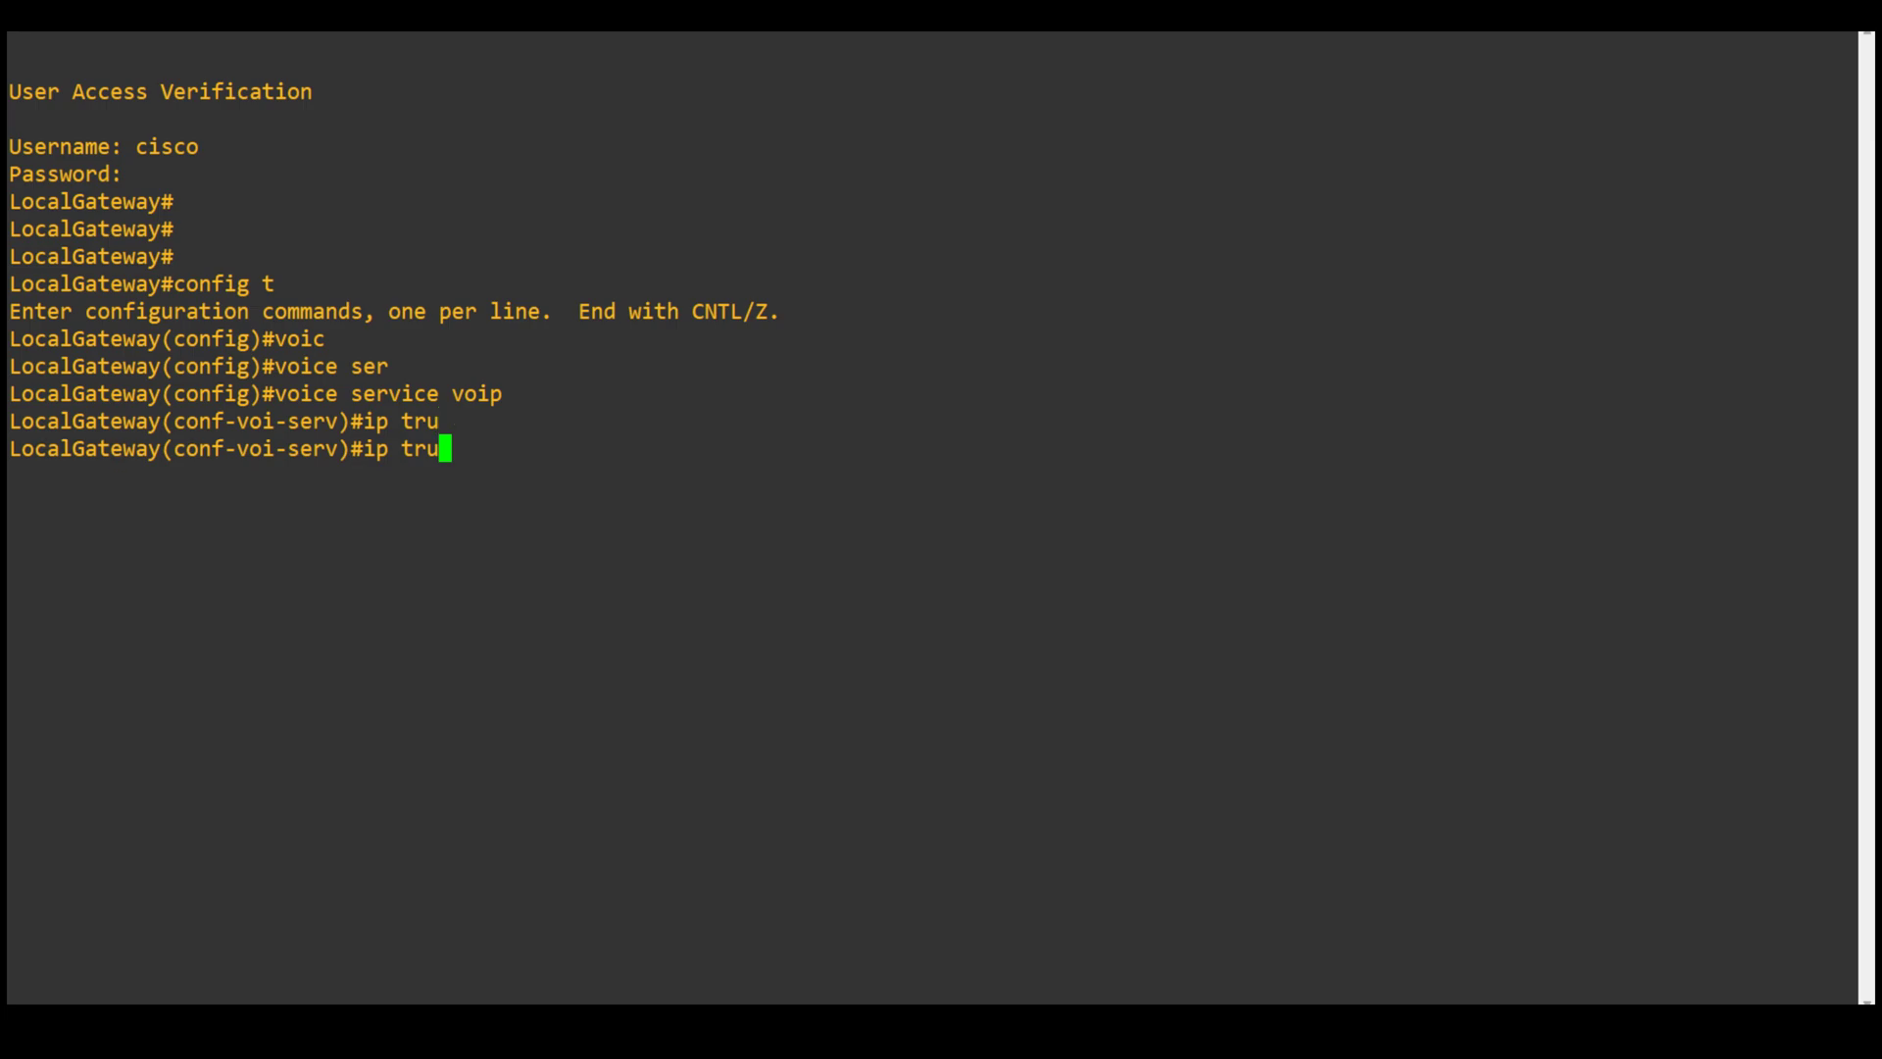
{"action": "type", "text": "s"}
{"action": "key", "text": "Tab"}
{"action": "key", "text": "BackSpace"}
{"action": "key", "text": "BackSpace"}
{"action": "key", "text": "BackSpace"}
{"action": "key", "text": "BackSpace"}
{"action": "key", "text": "BackSpace"}
{"action": "key", "text": "BackSpace"}
{"action": "key", "text": "BackSpace"}
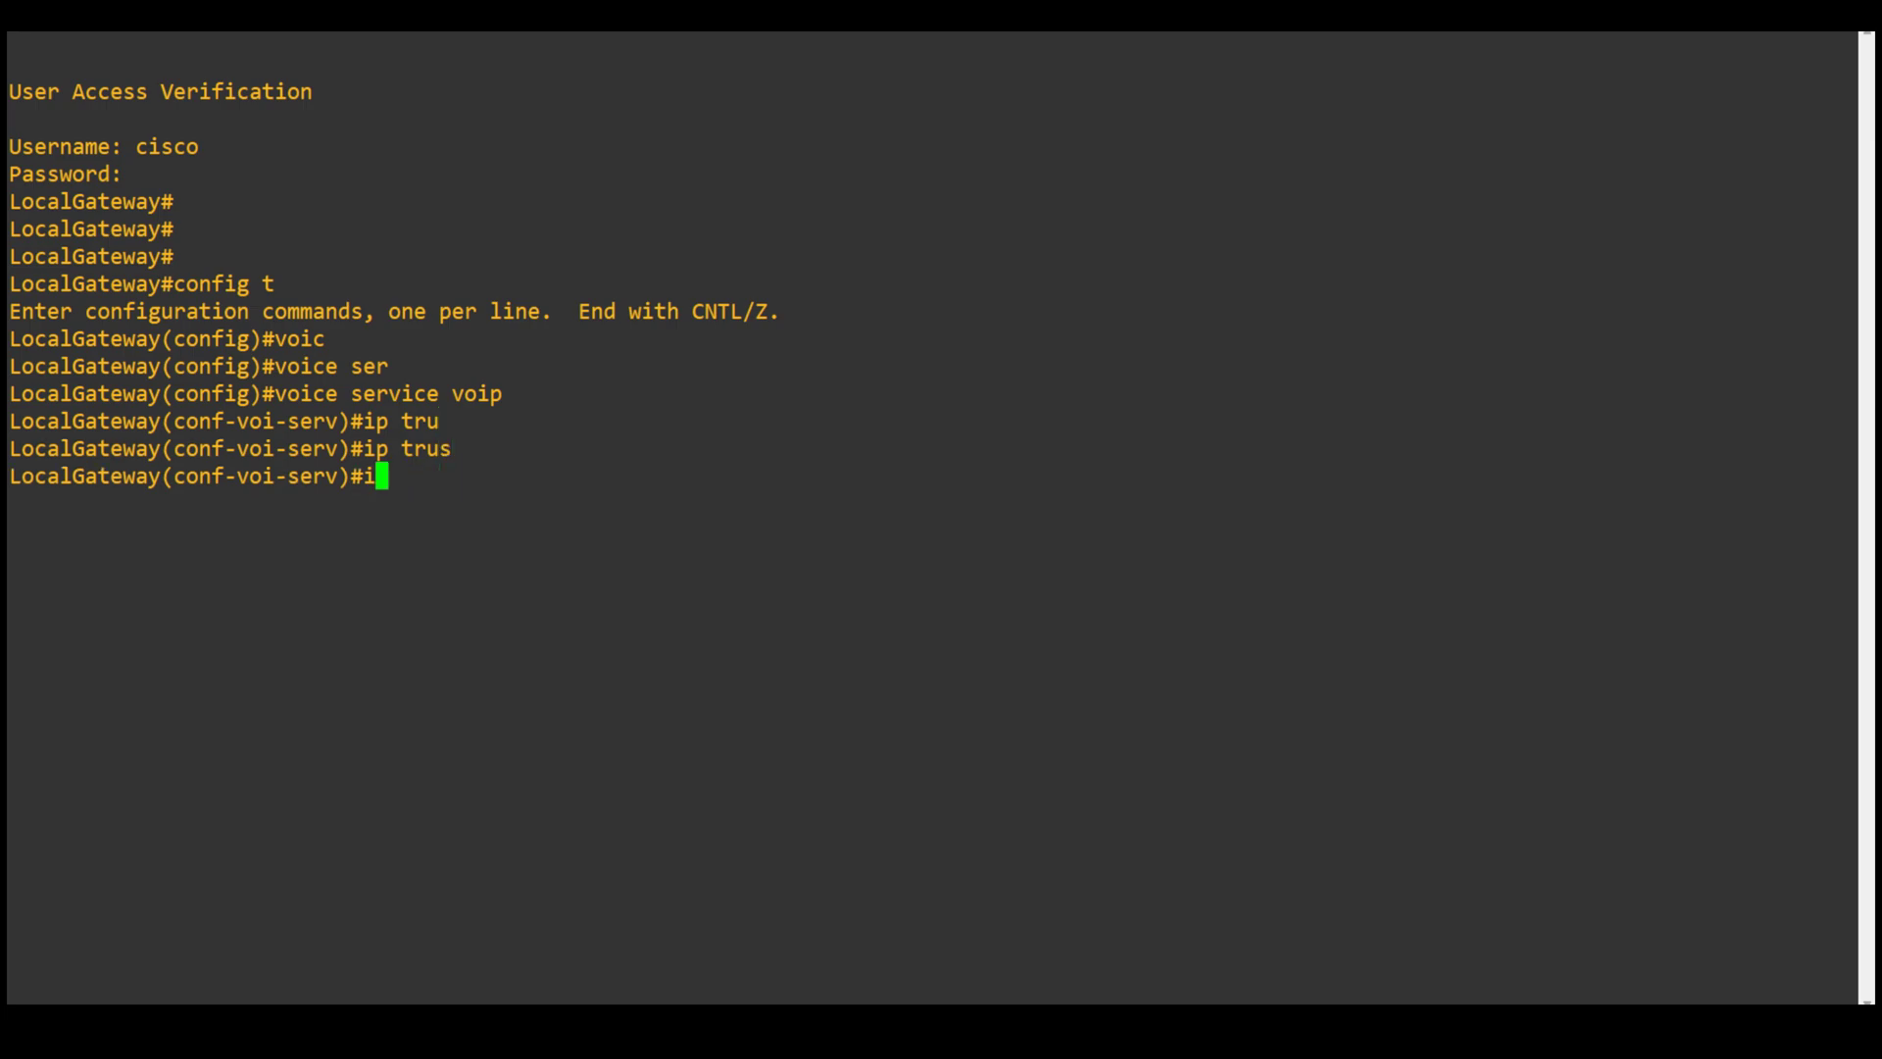
- Look up the ip address options and open the trusted address list with the command ip address trusted list
{"action": "type", "text": "ip"}
{"action": "key", "text": "Tab"}
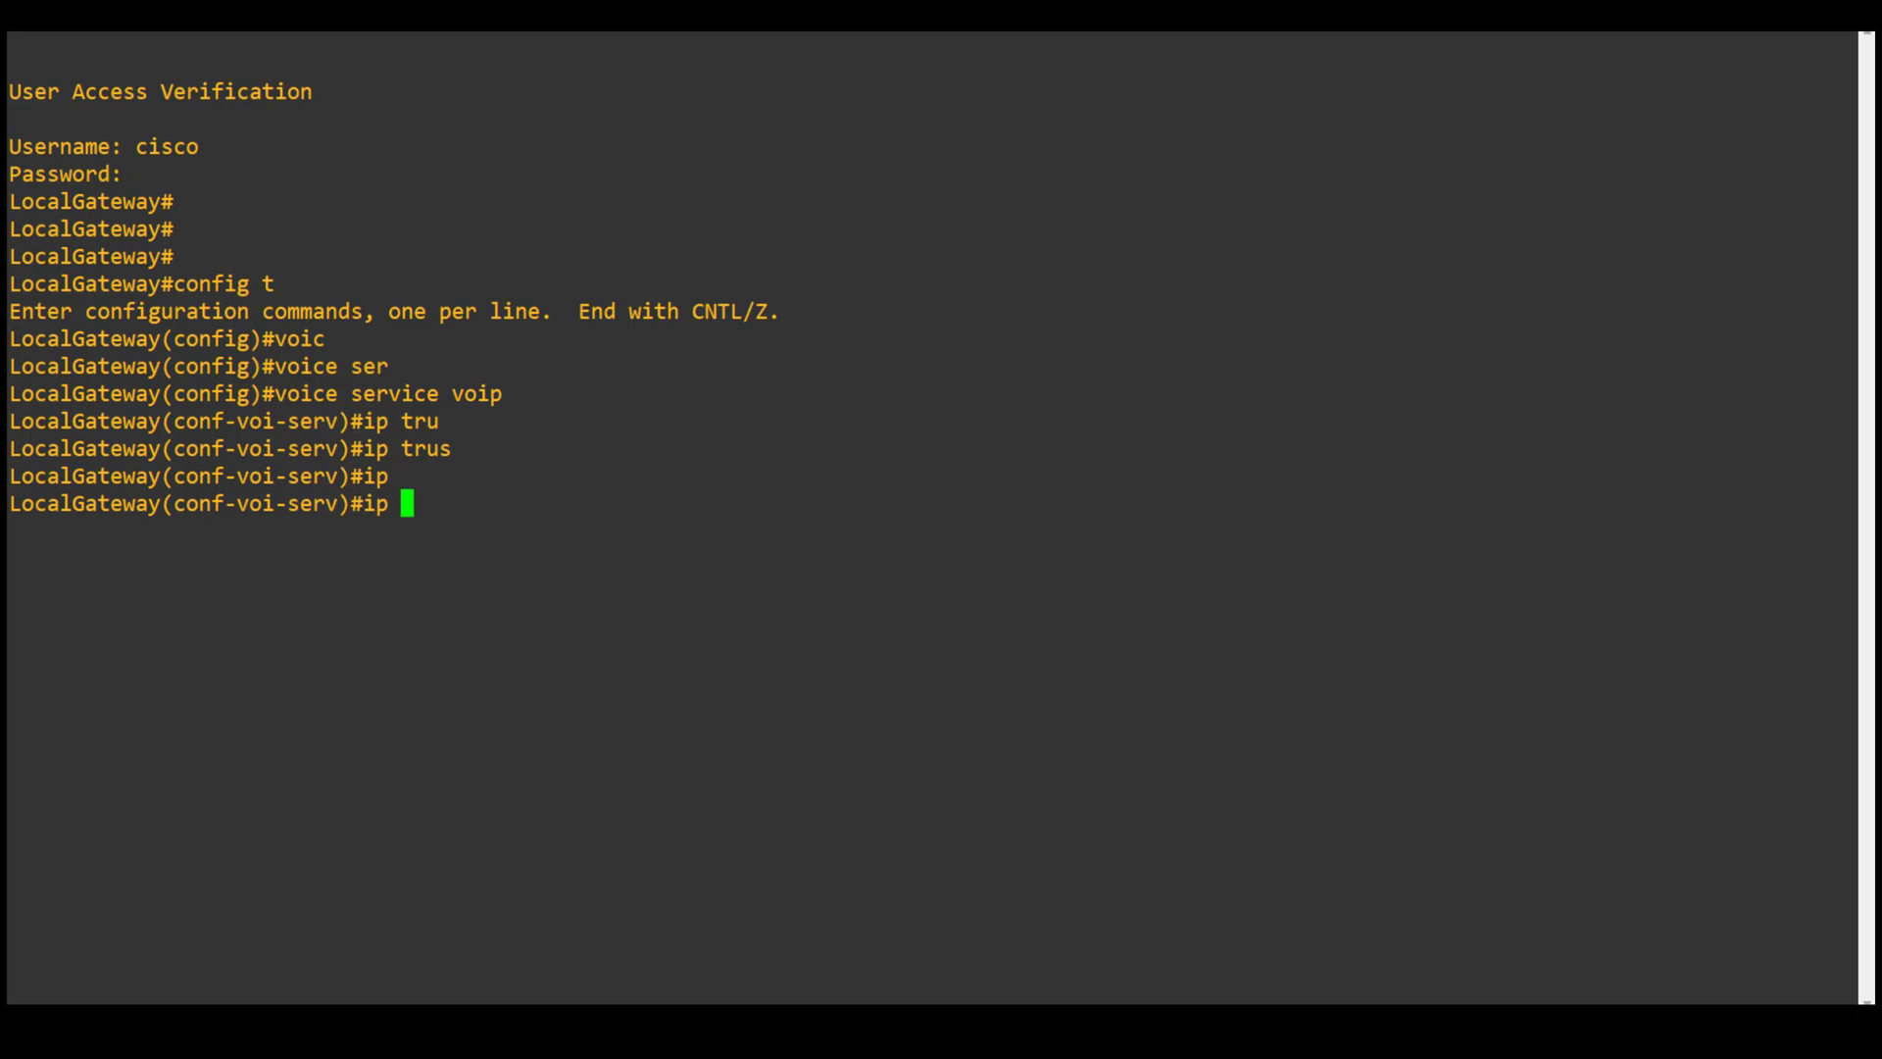
{"action": "type", "text": "?ad"}
{"action": "key", "text": "Tab"}
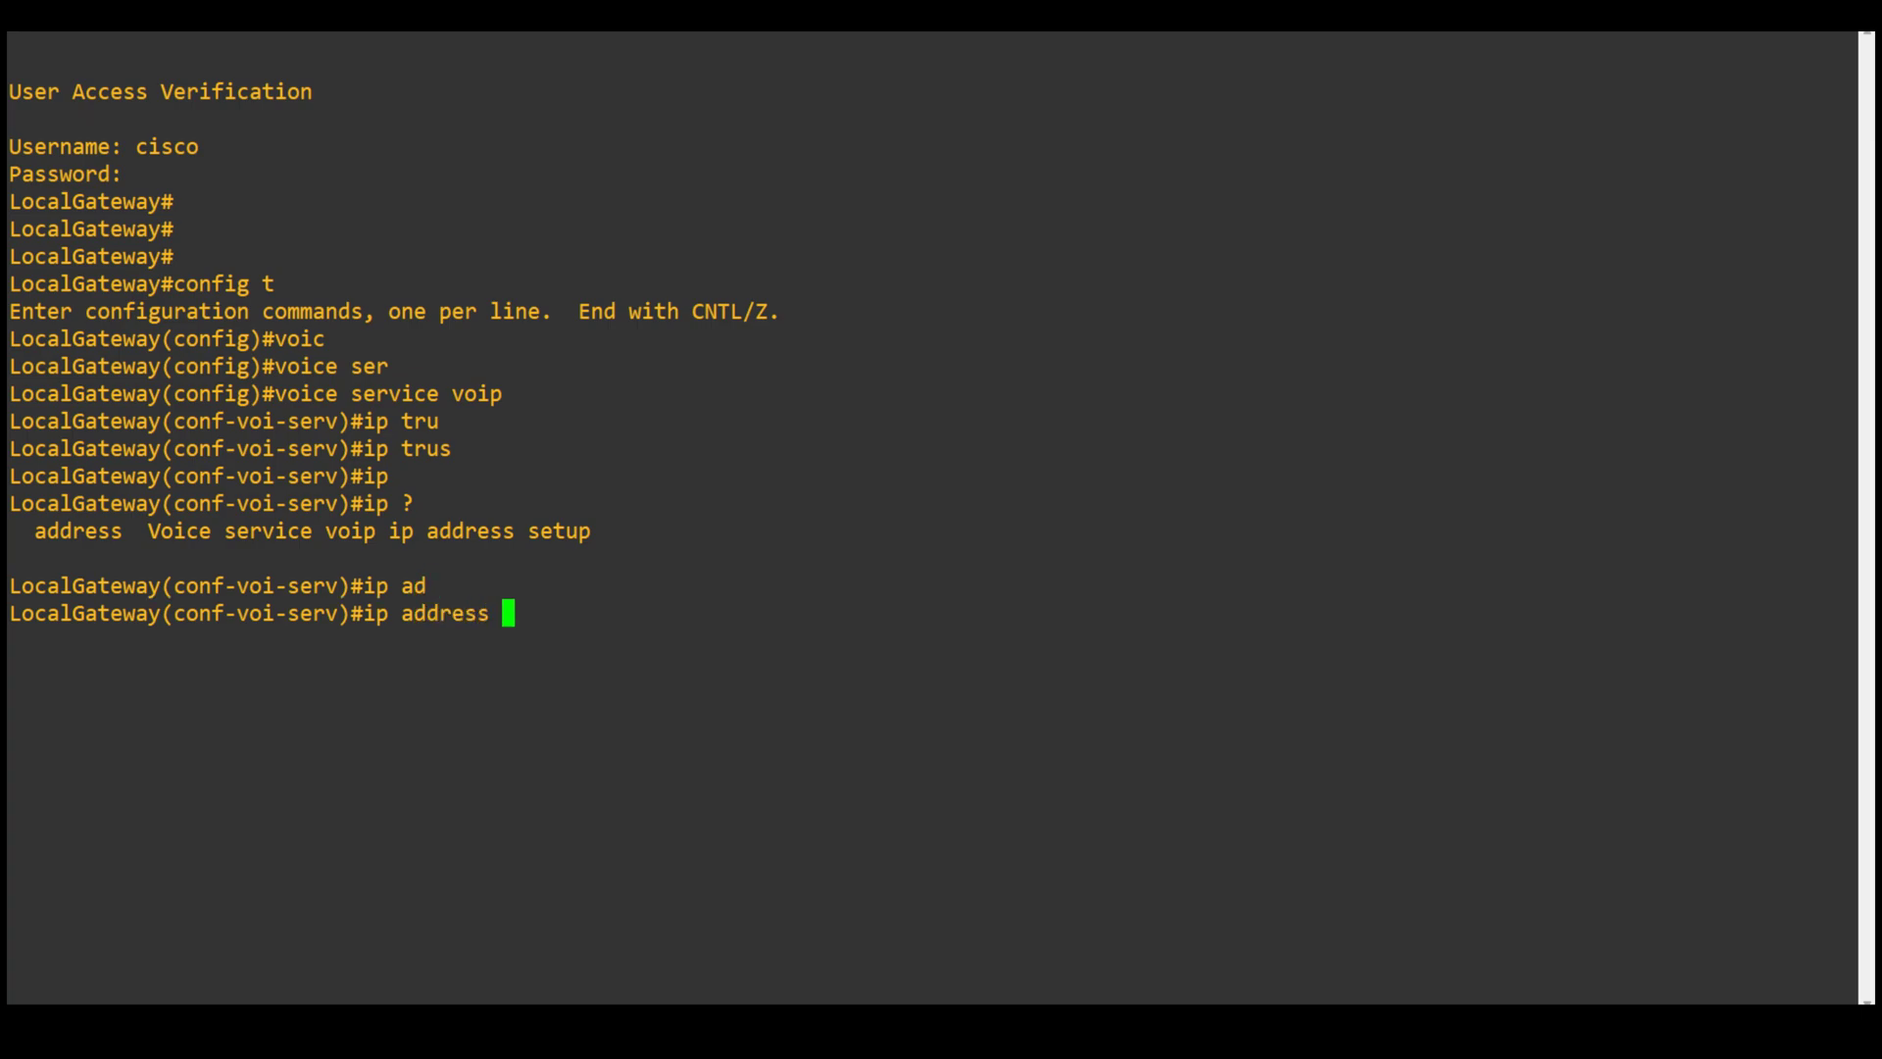
{"action": "type", "text": "?"}
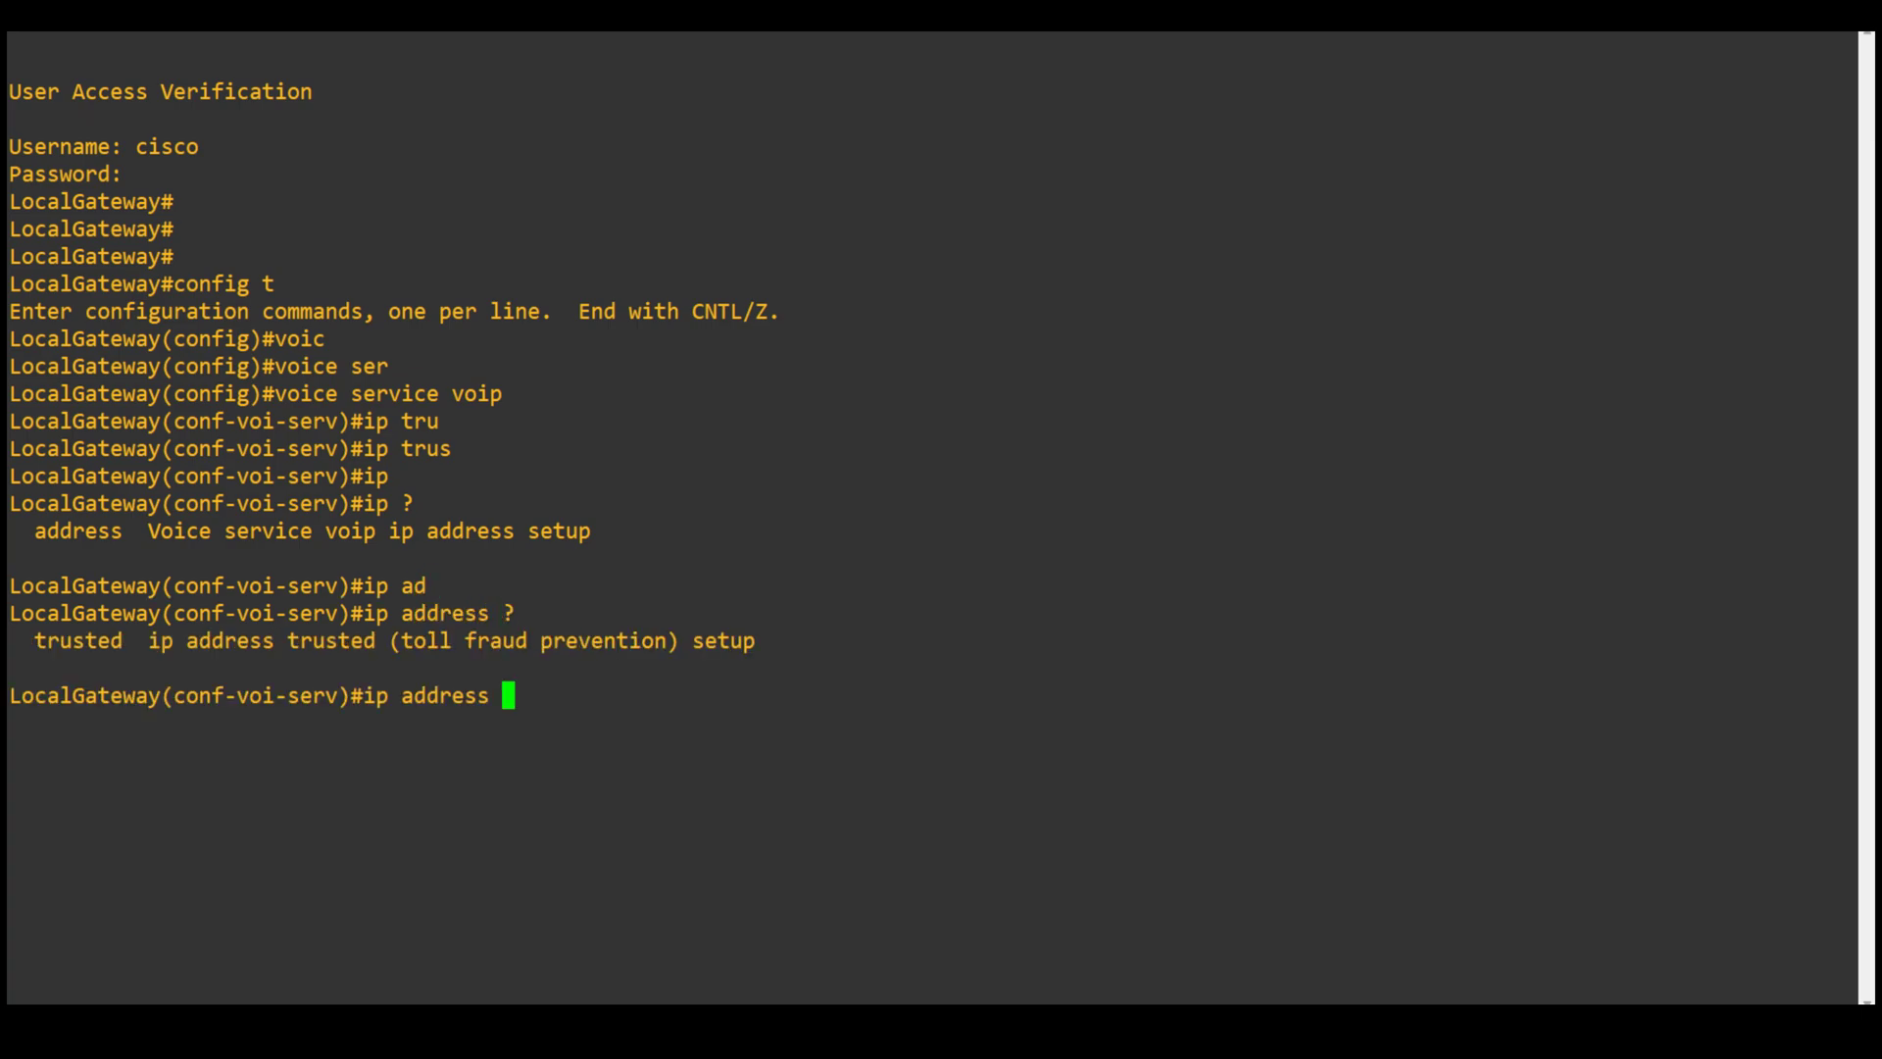
{"action": "type", "text": "tru"}
{"action": "key", "text": "Tab"}
{"action": "type", "text": "list"}
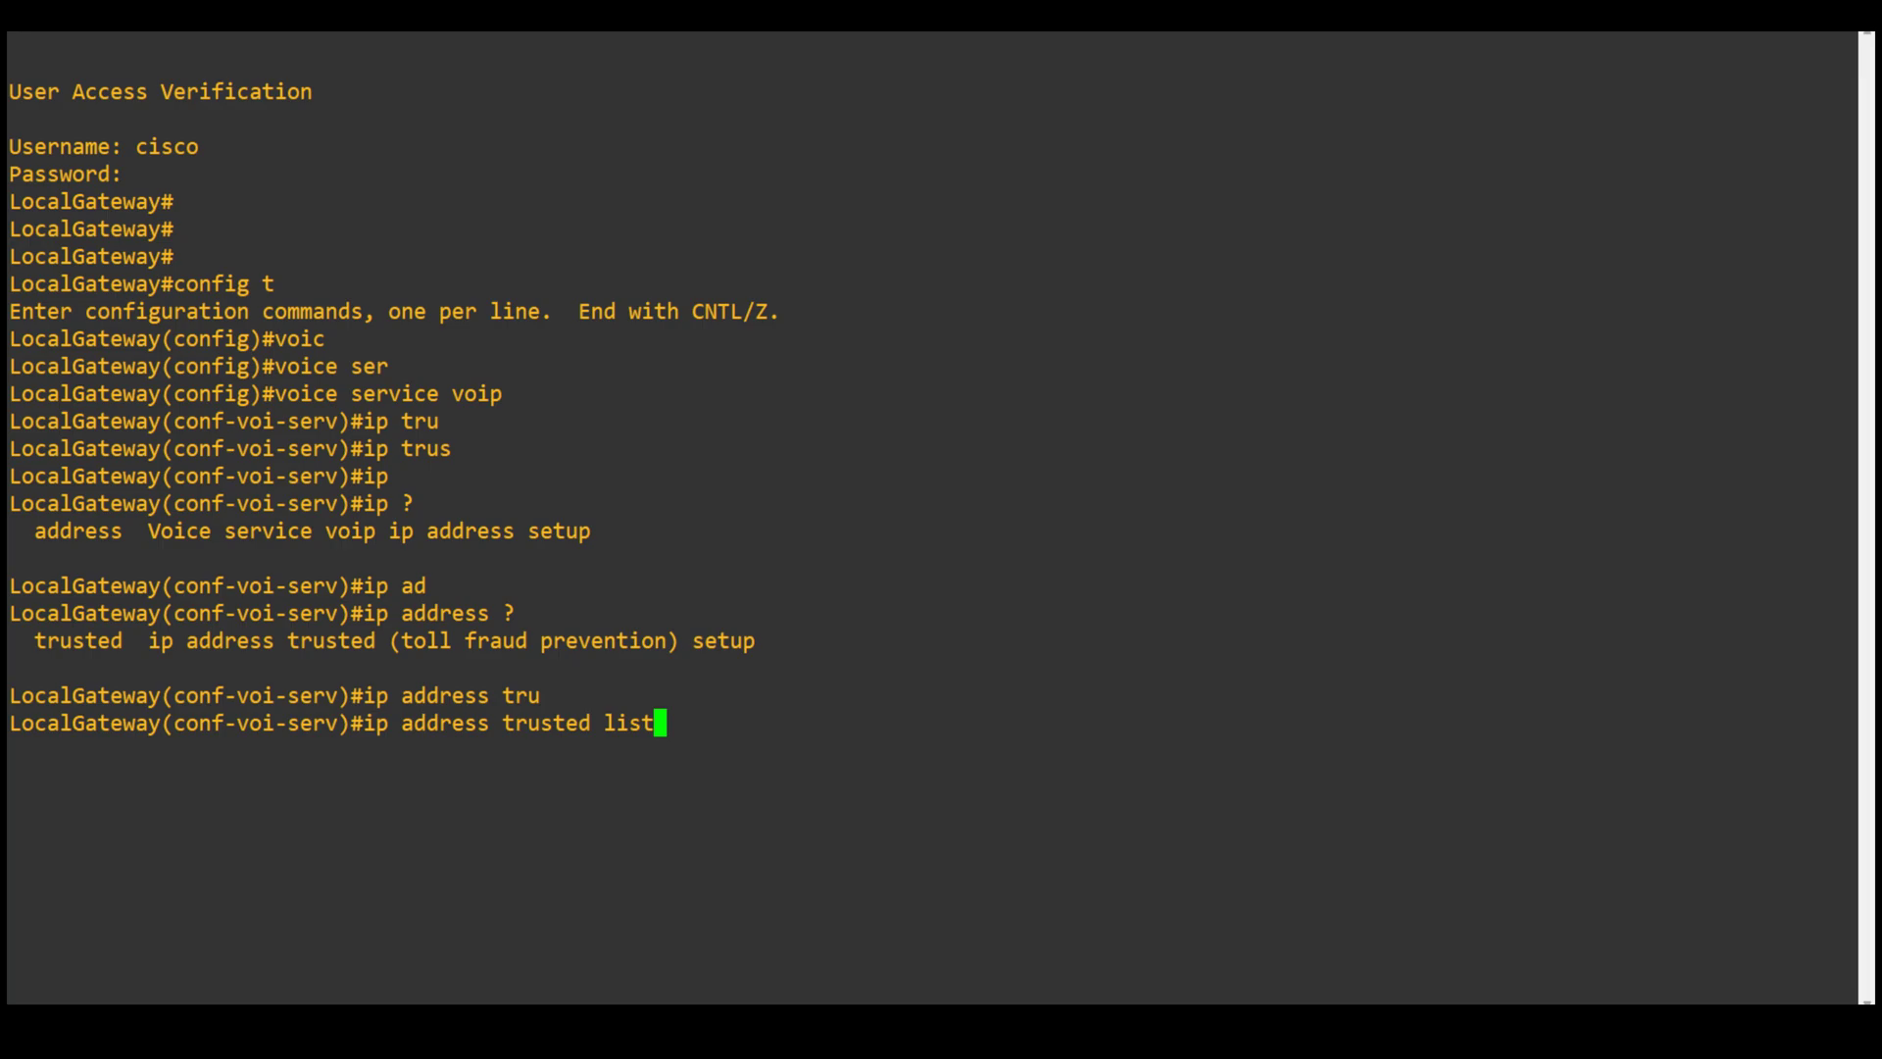
{"action": "key", "text": "Return"}
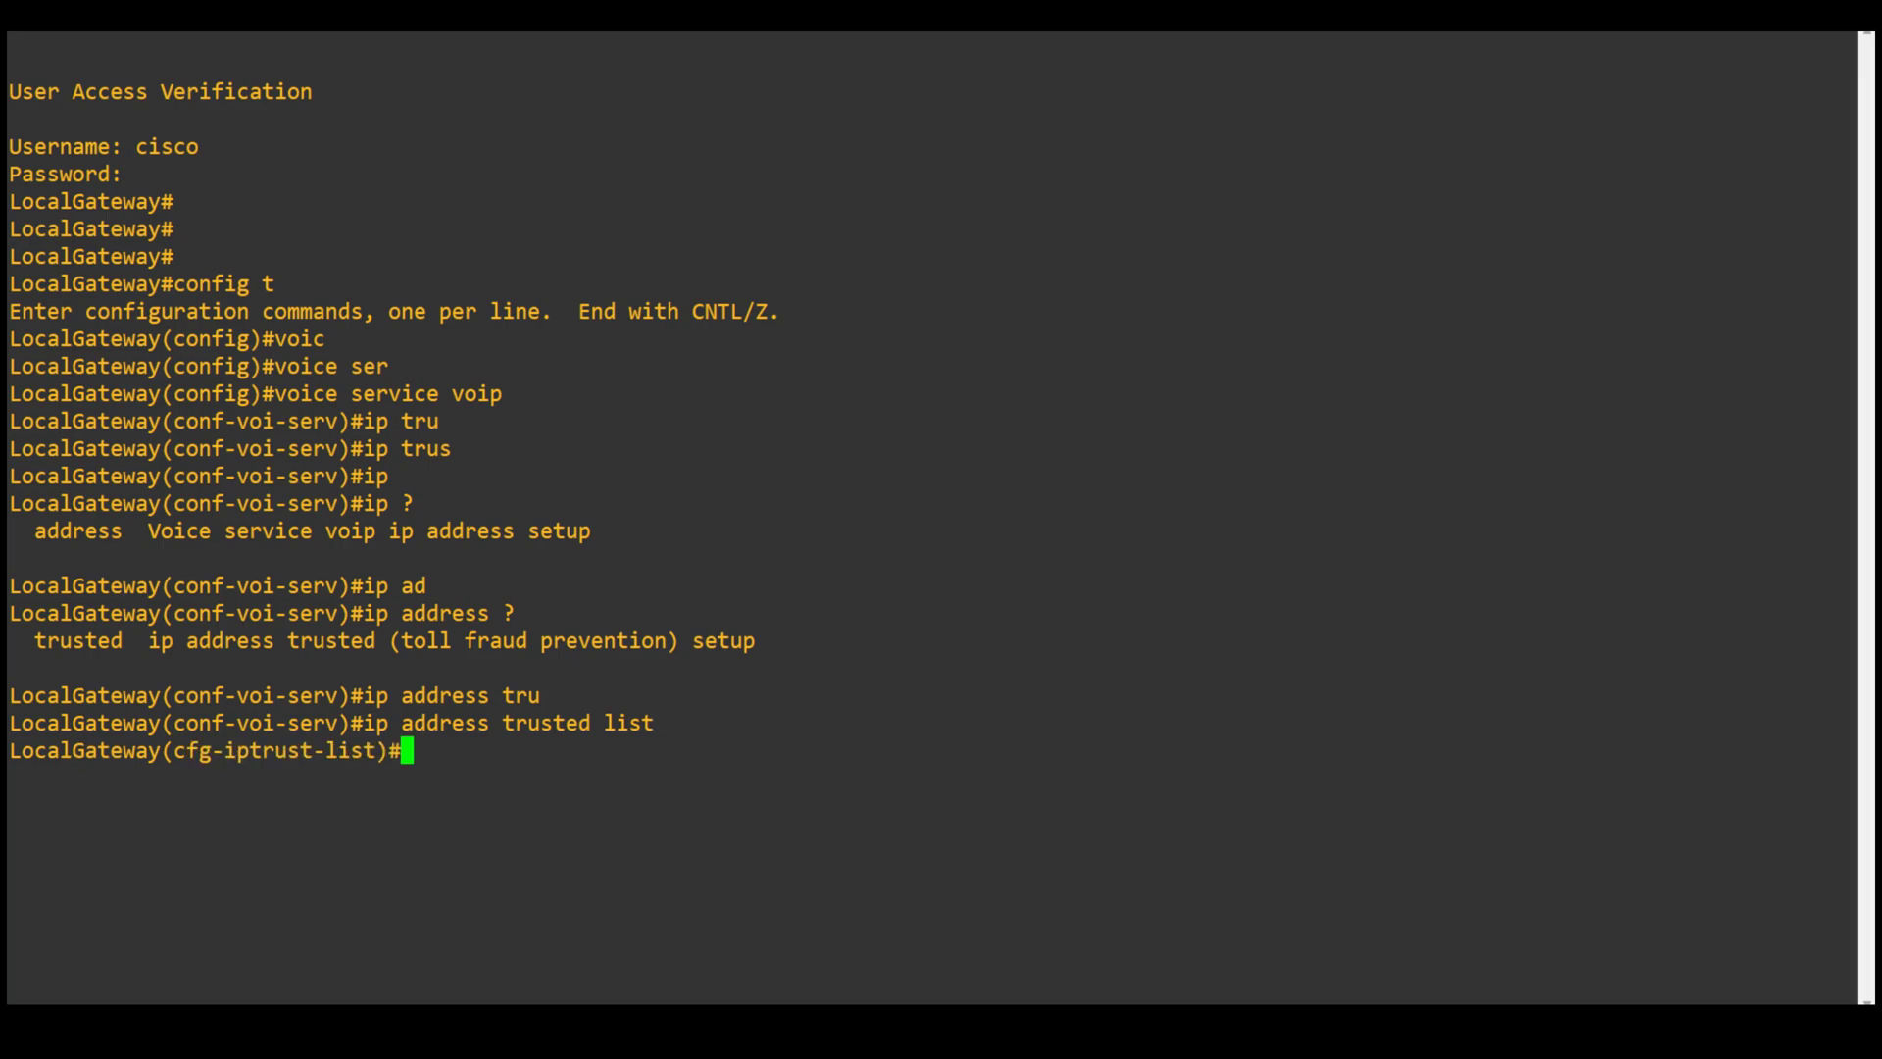
- Add the entry ipv4 0.0.0.0 0.0.0.0 to the trusted list and exit to the VoIP service configuration
{"action": "type", "text": "?"}
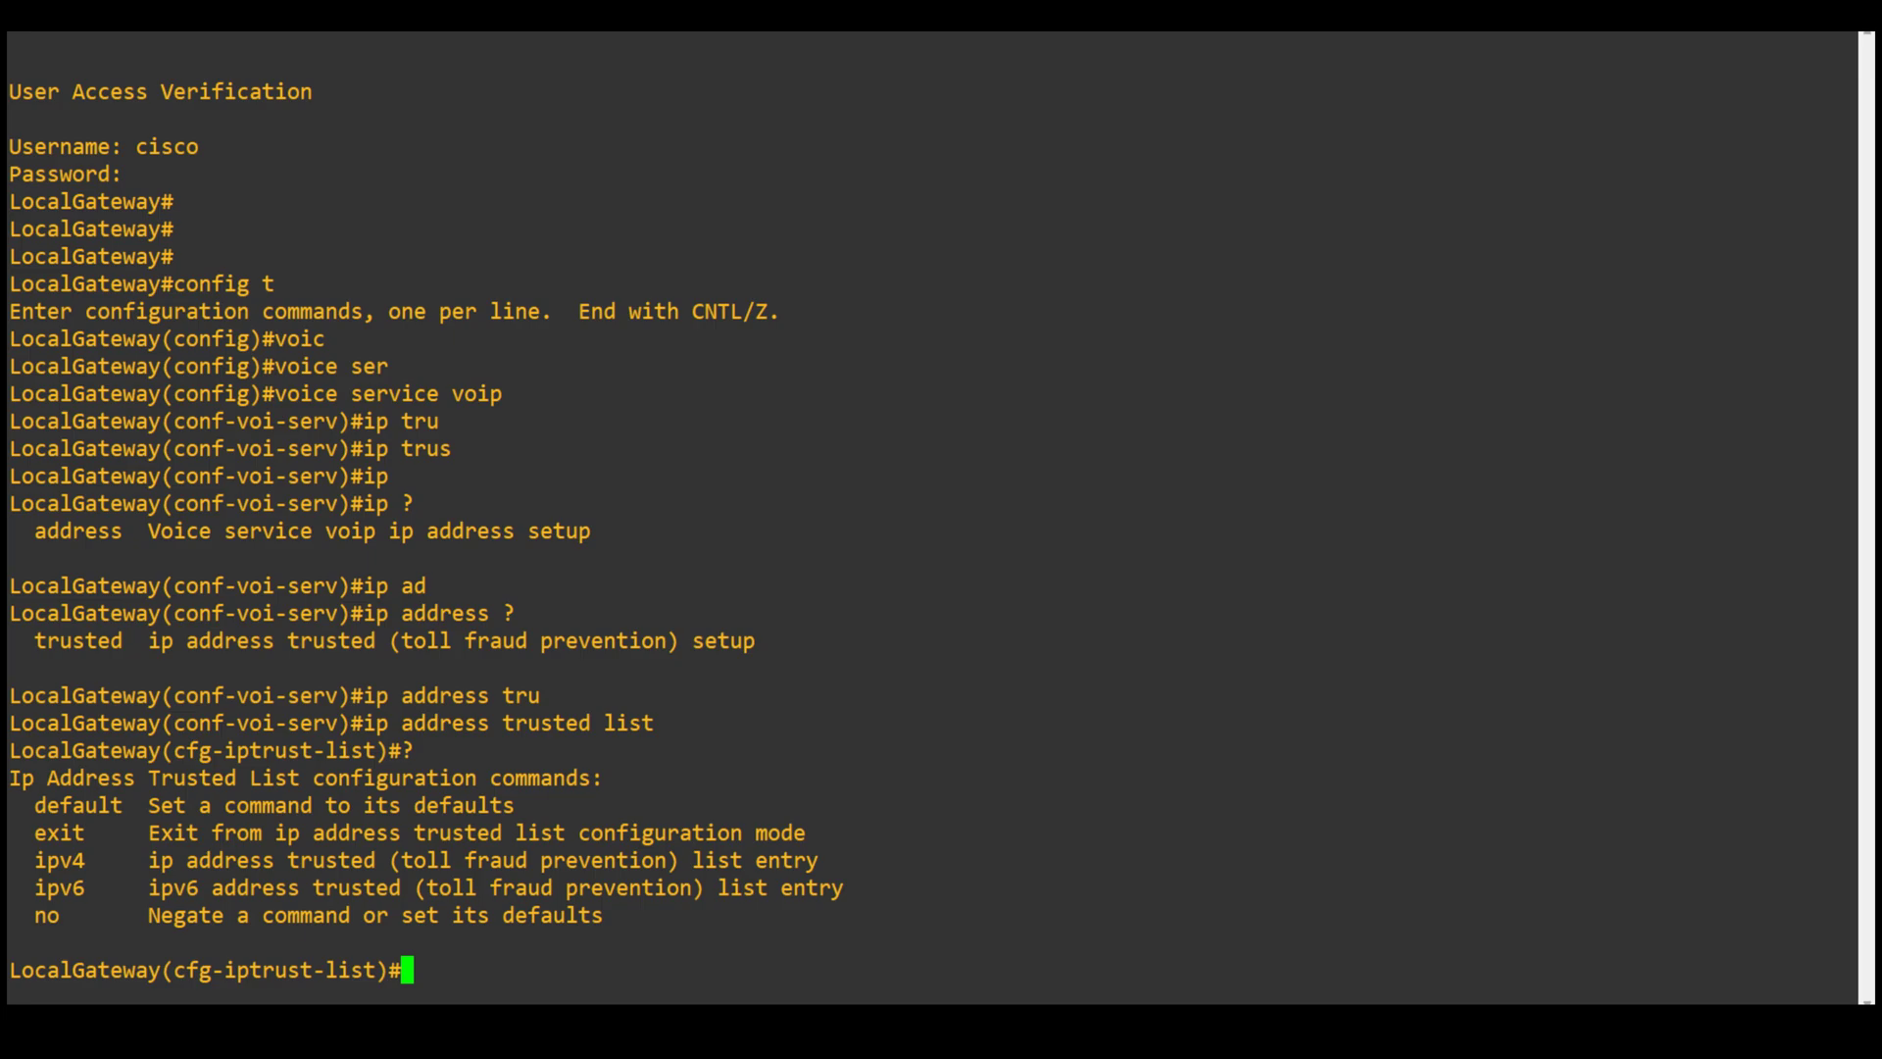
{"action": "type", "text": "ipv4 ?"}
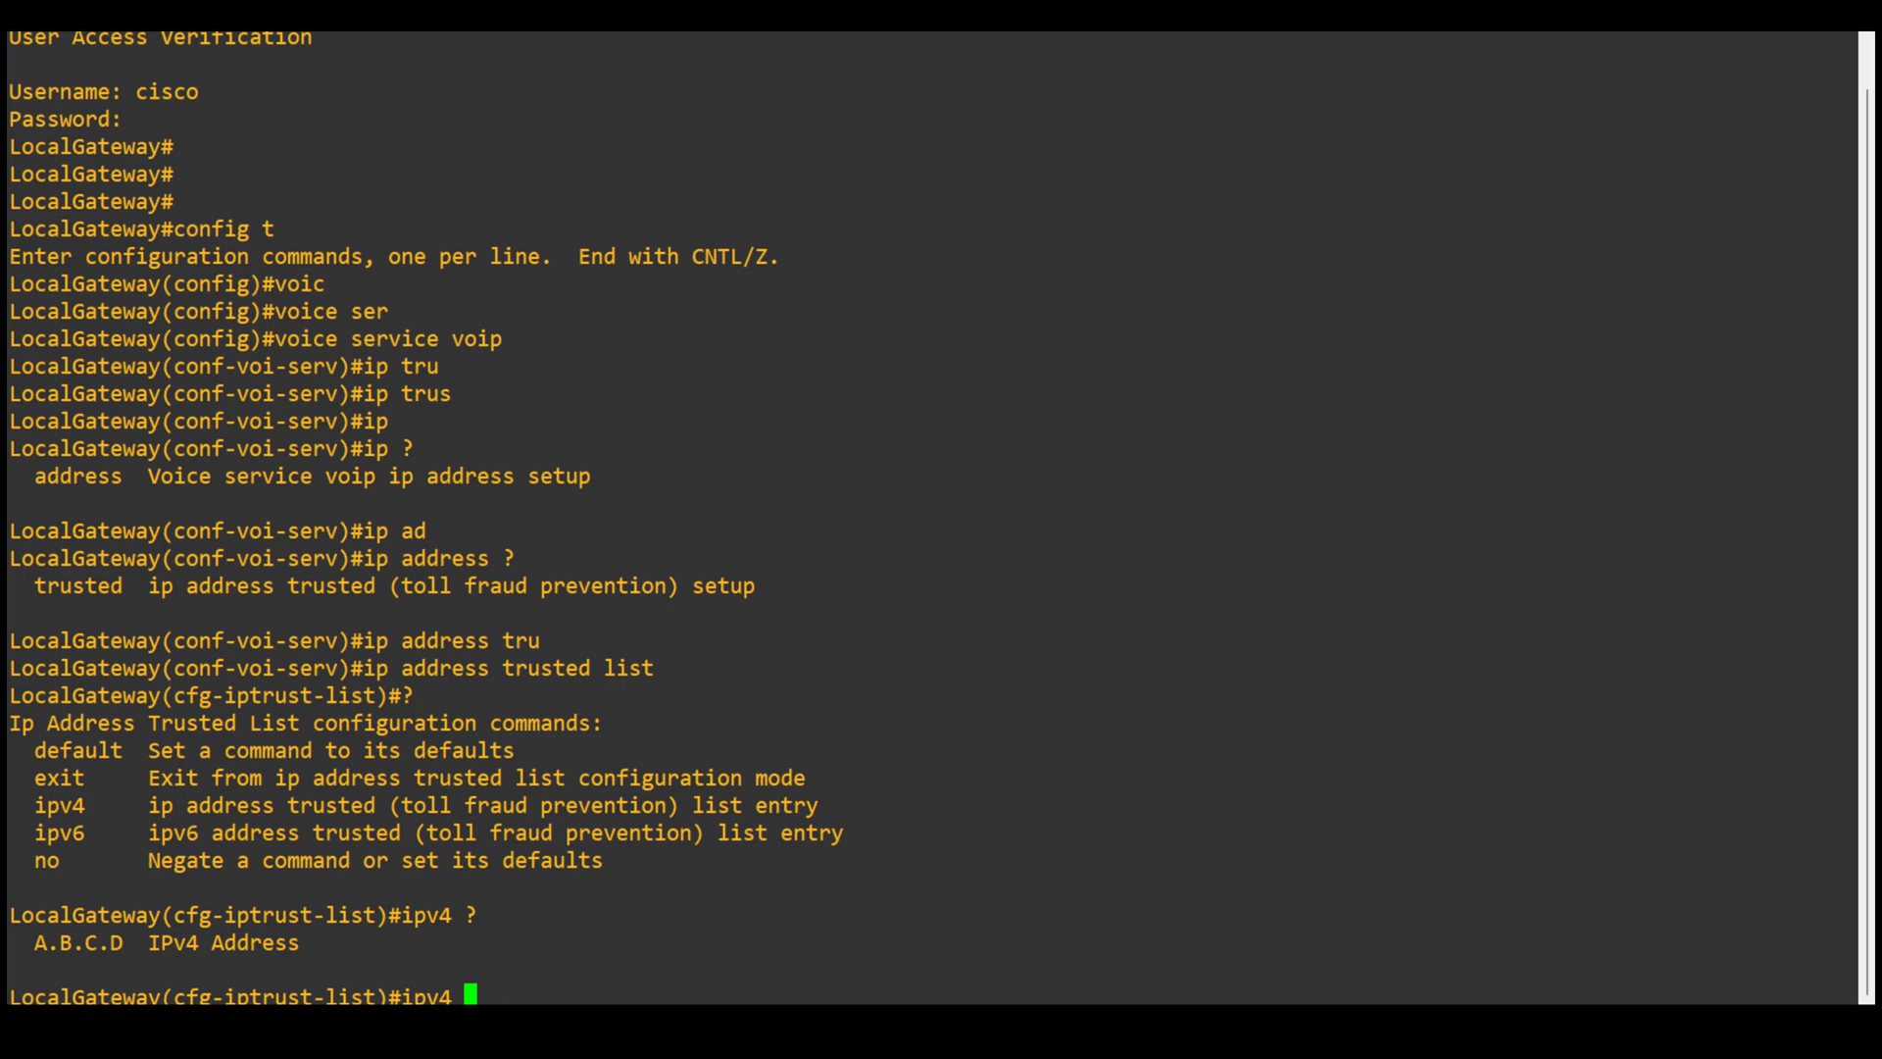
{"action": "type", "text": "0.0.0.0 0.0.0.0"}
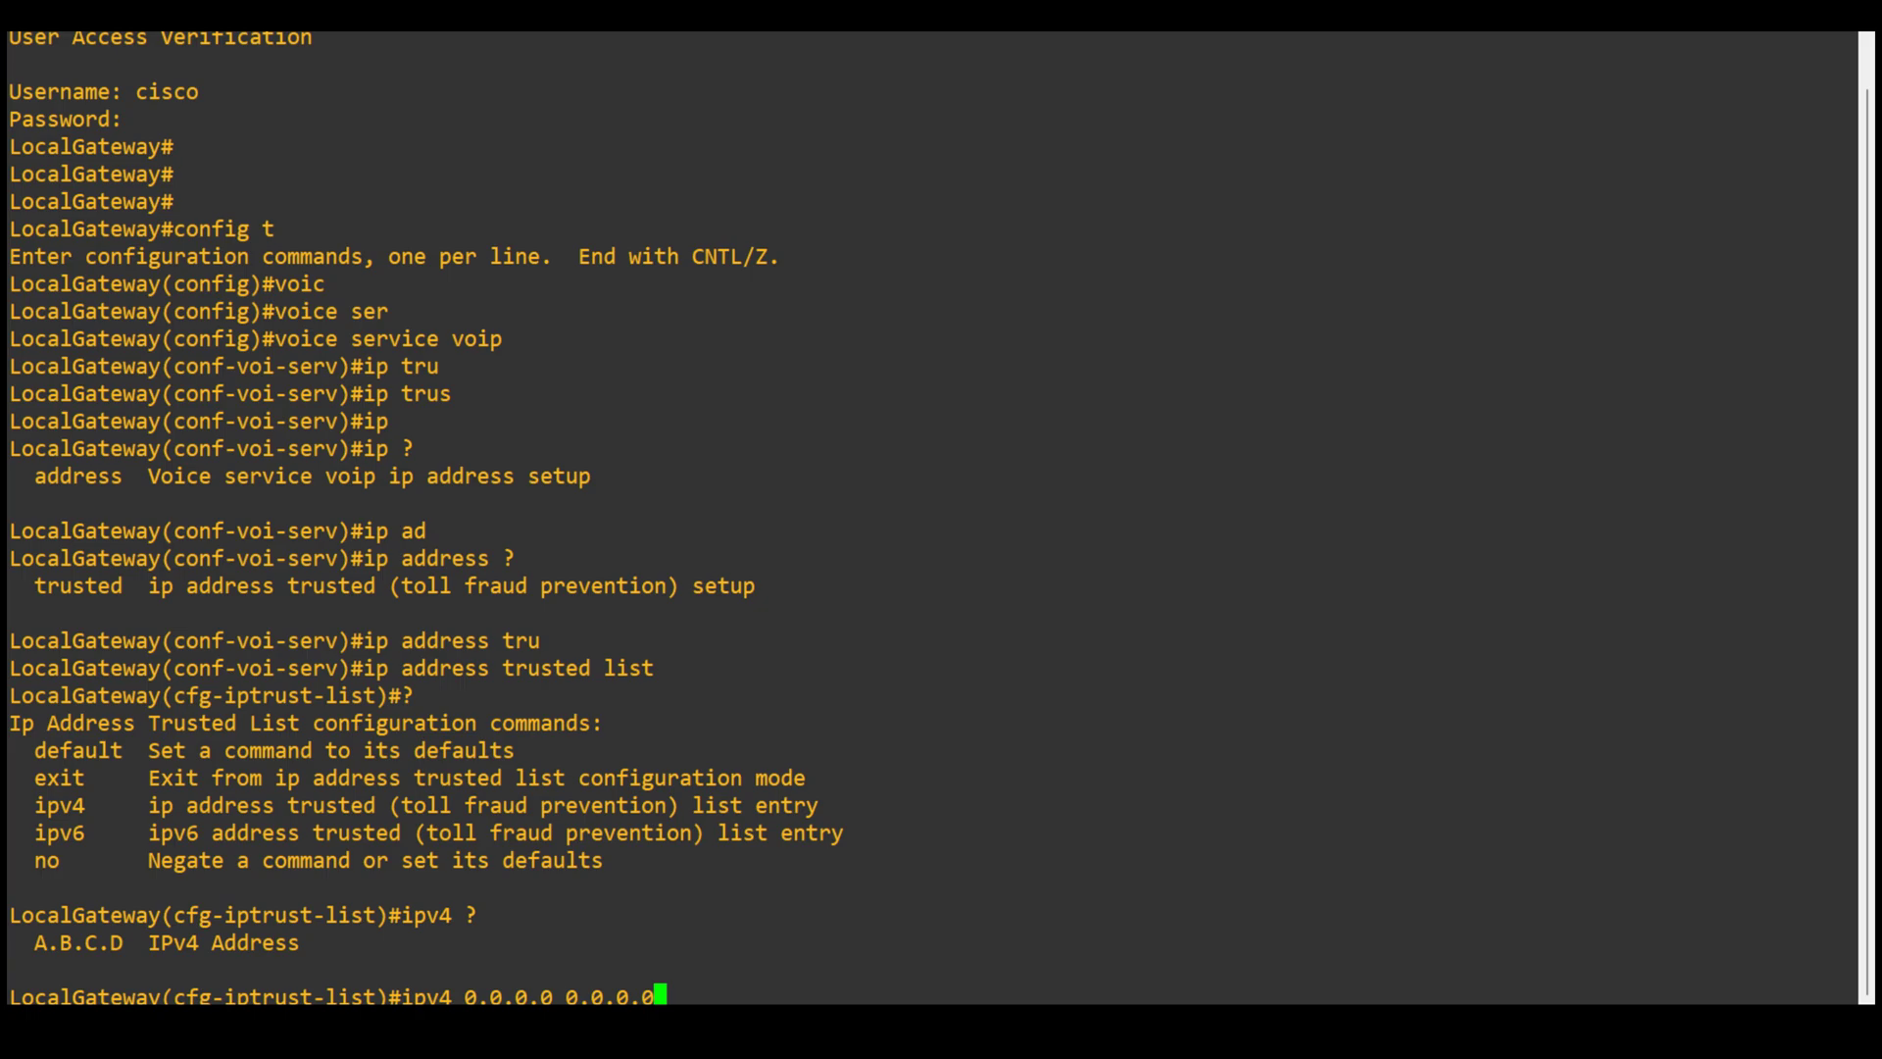
{"action": "key", "text": "Return"}
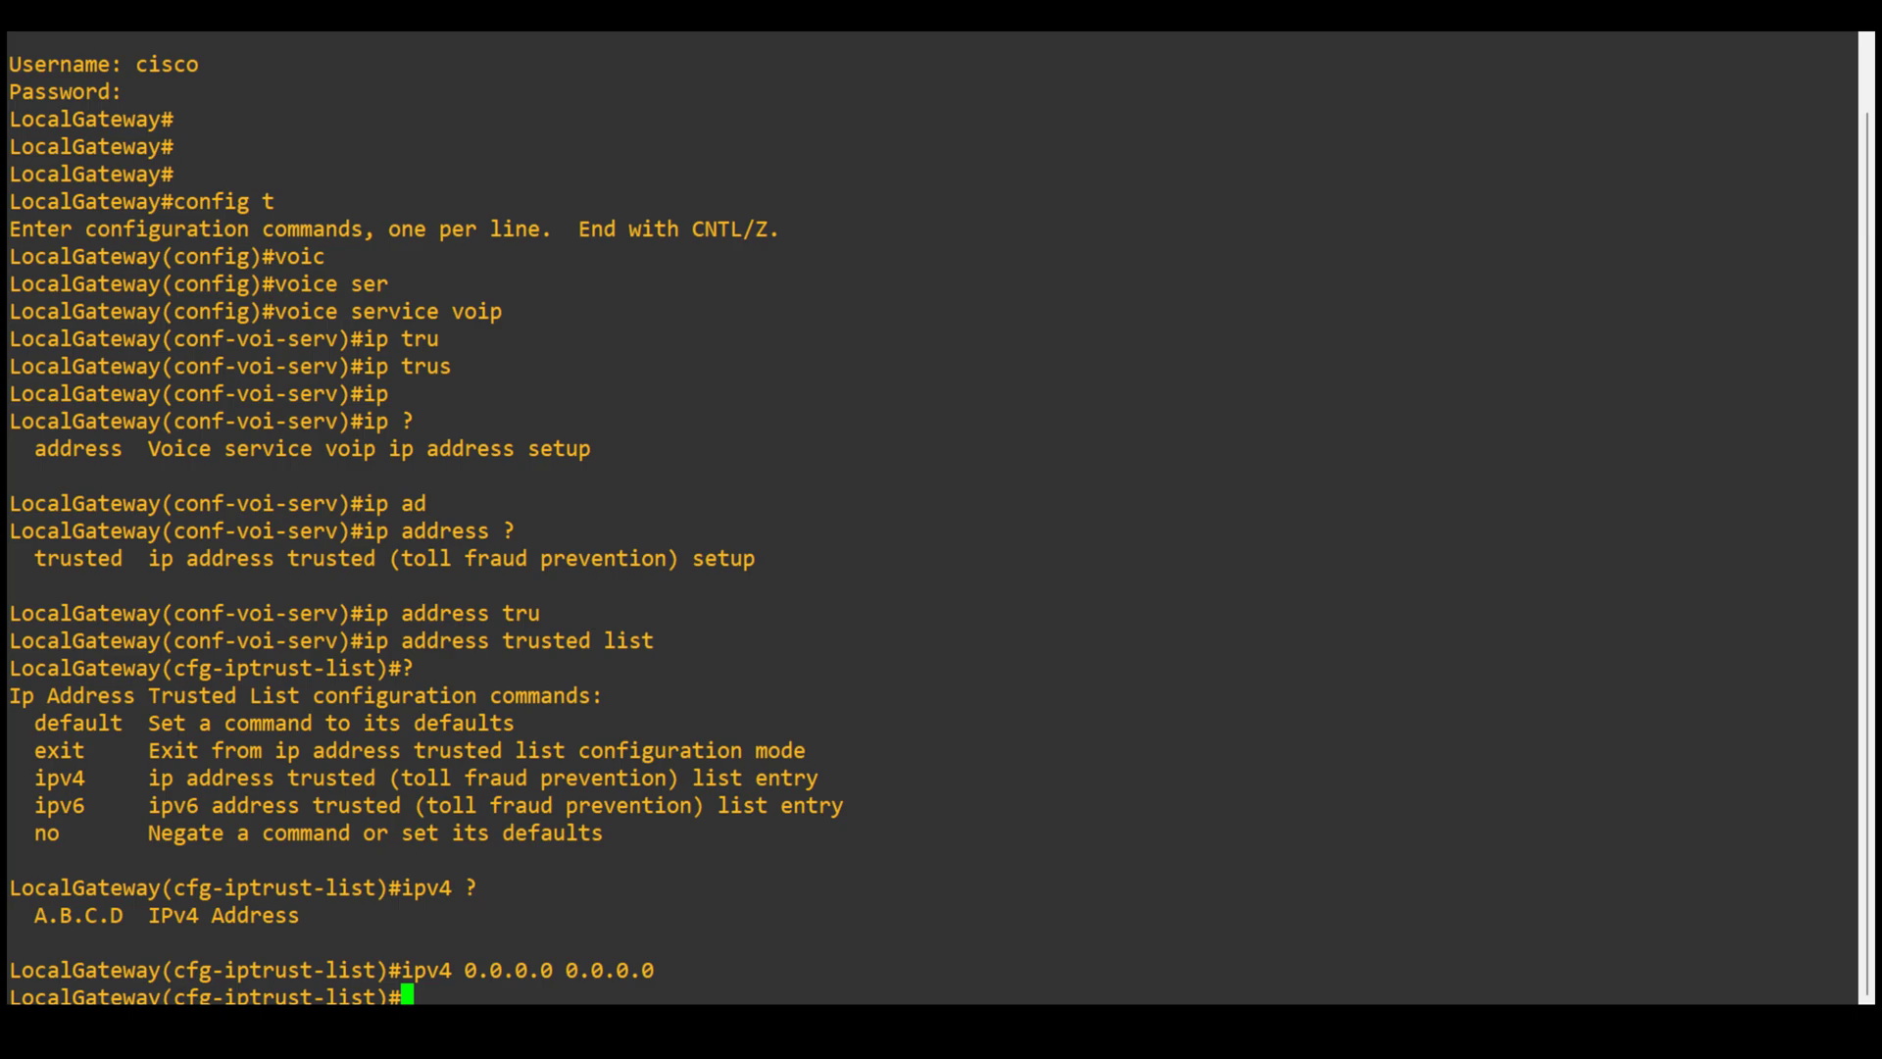
{"action": "key", "text": "Return"}
{"action": "key", "text": "Return"}
{"action": "key", "text": "Return"}
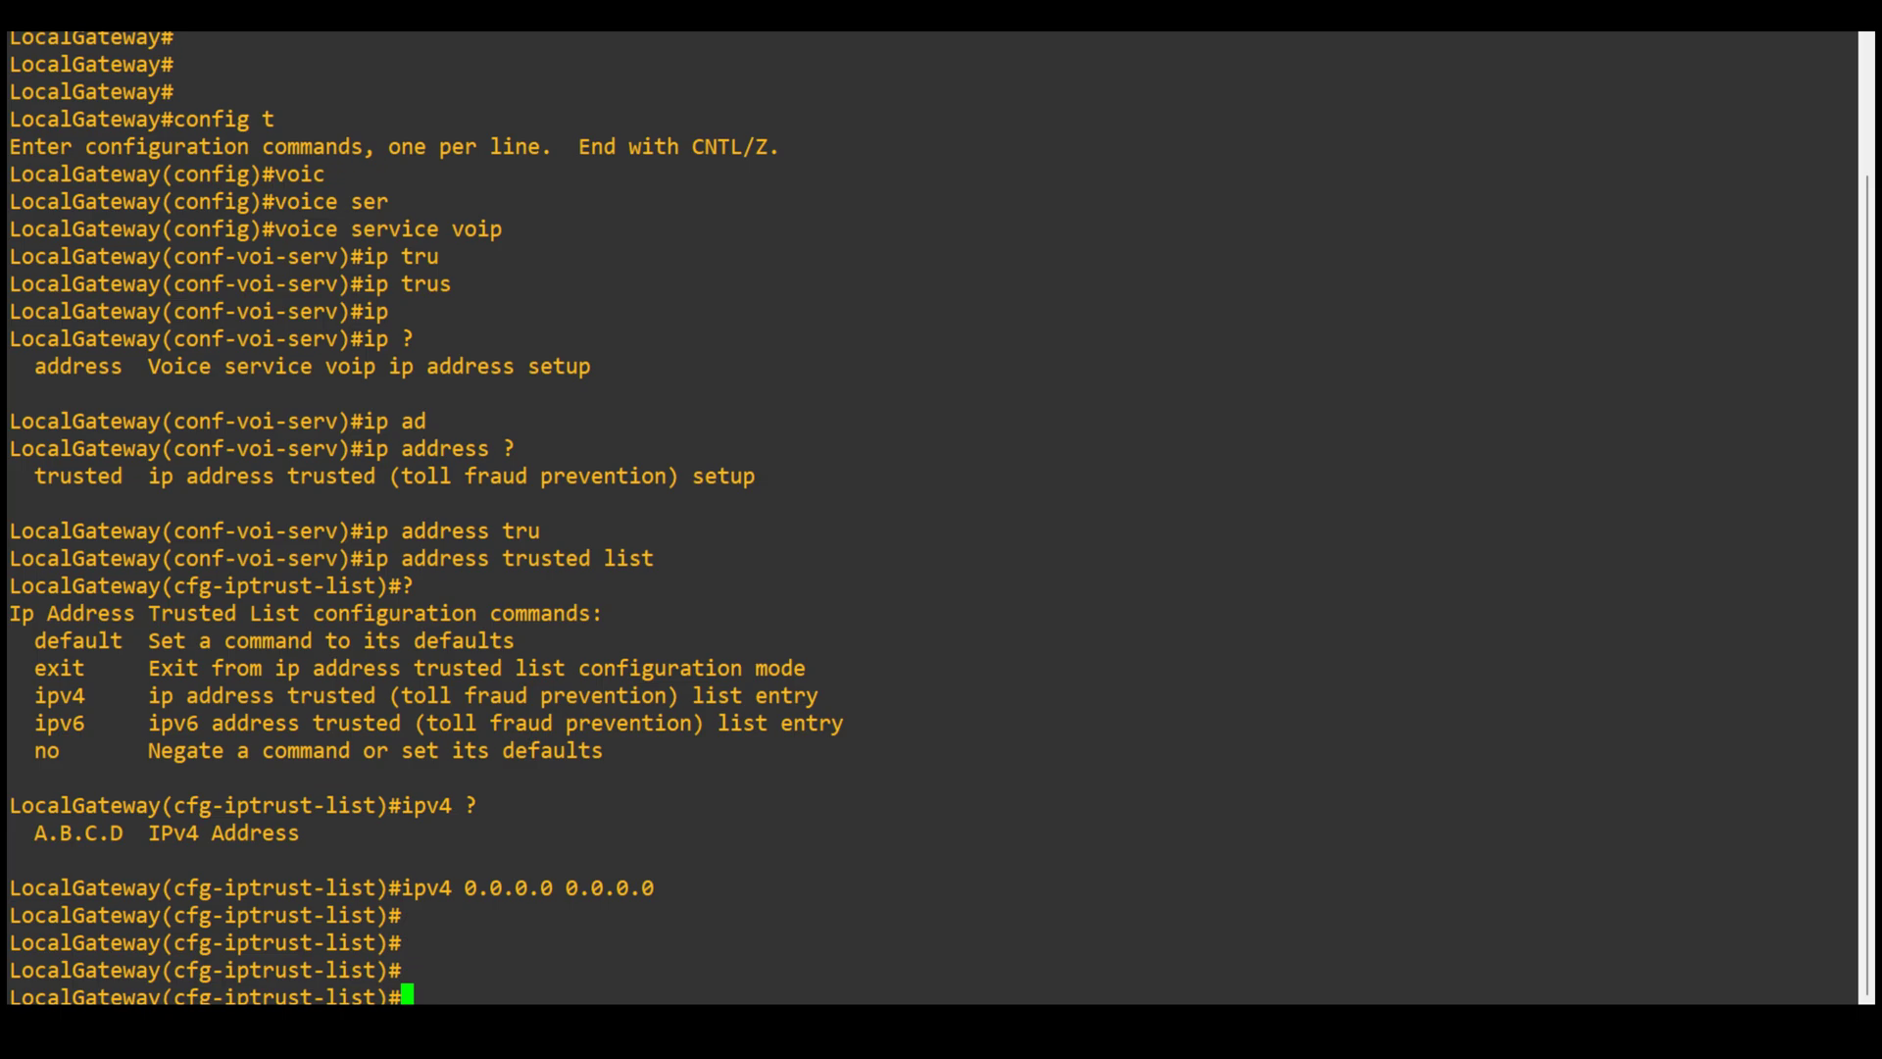
{"action": "type", "text": "exit"}
{"action": "key", "text": "Return"}
{"action": "key", "text": "Return"}
{"action": "key", "text": "Return"}
{"action": "key", "text": "Return"}
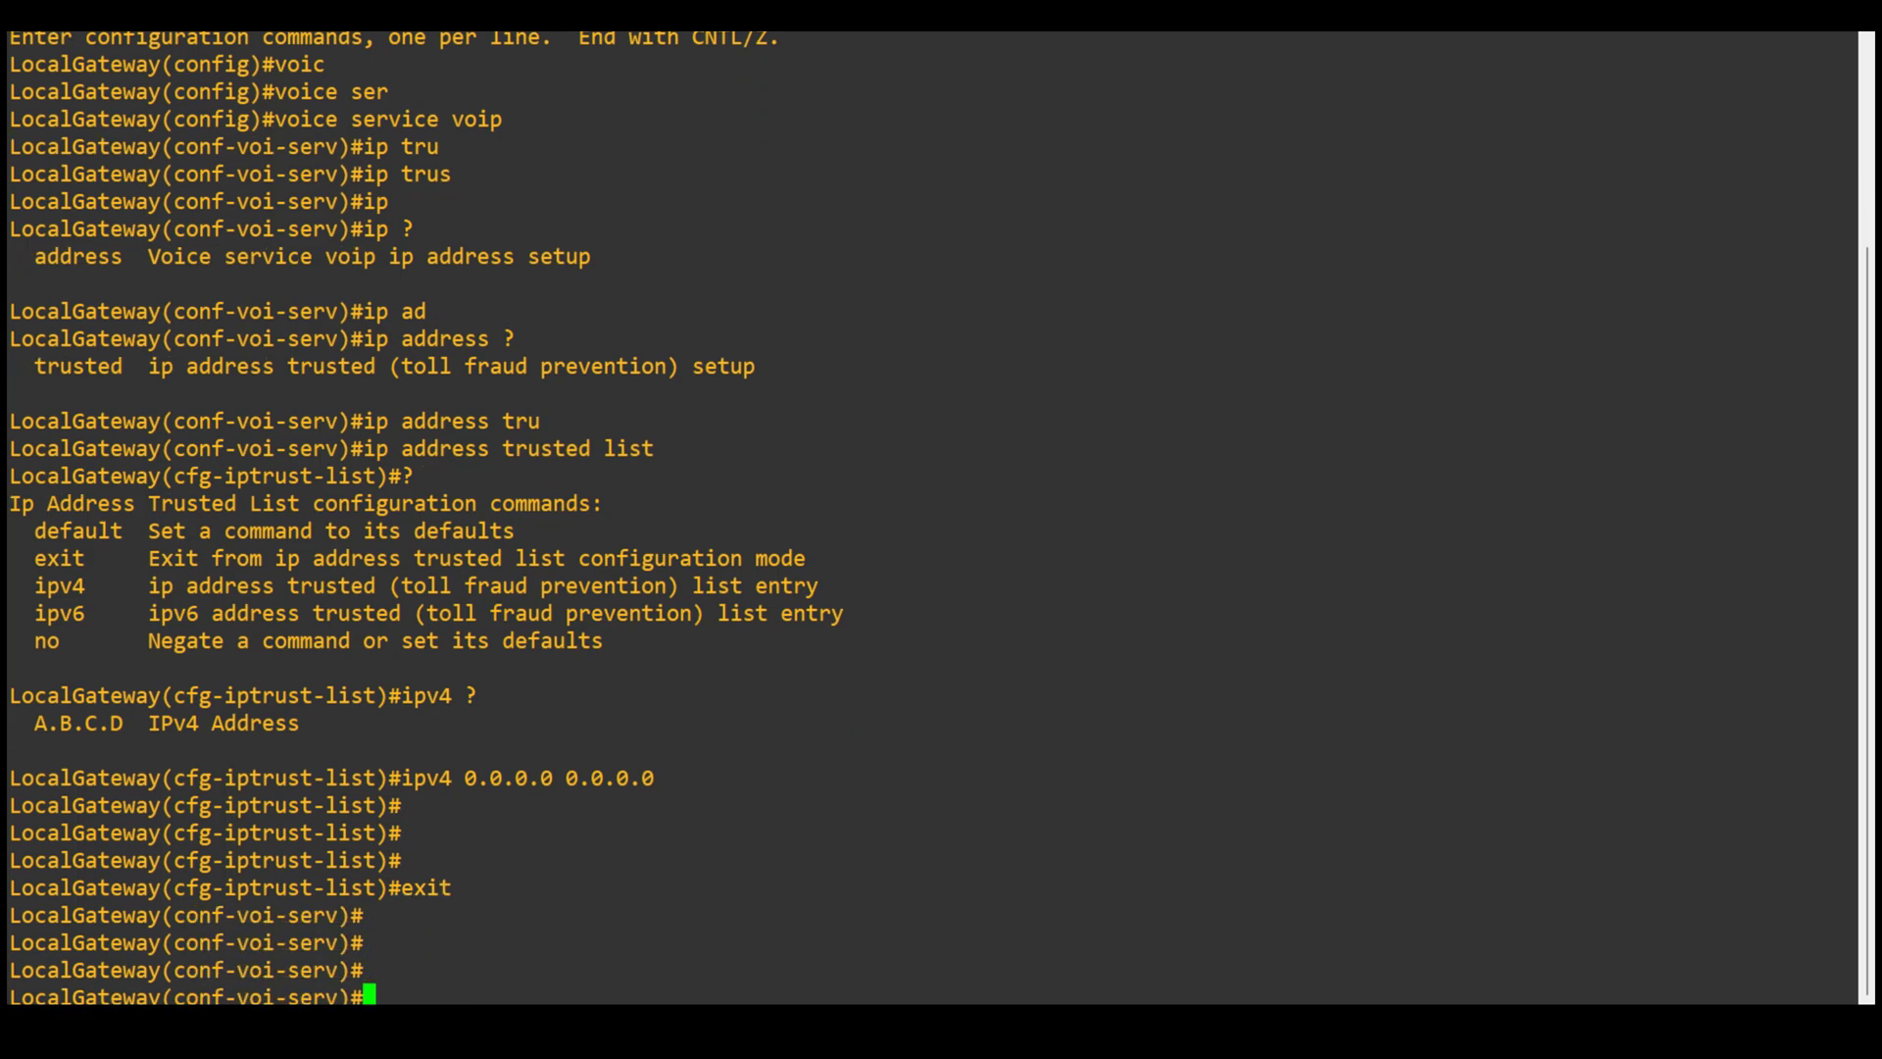
- Permit SIP-to-SIP calls with allow-connections sip to sip and leave configuration mode with end
{"action": "type", "text": "allo"}
{"action": "key", "text": "Tab"}
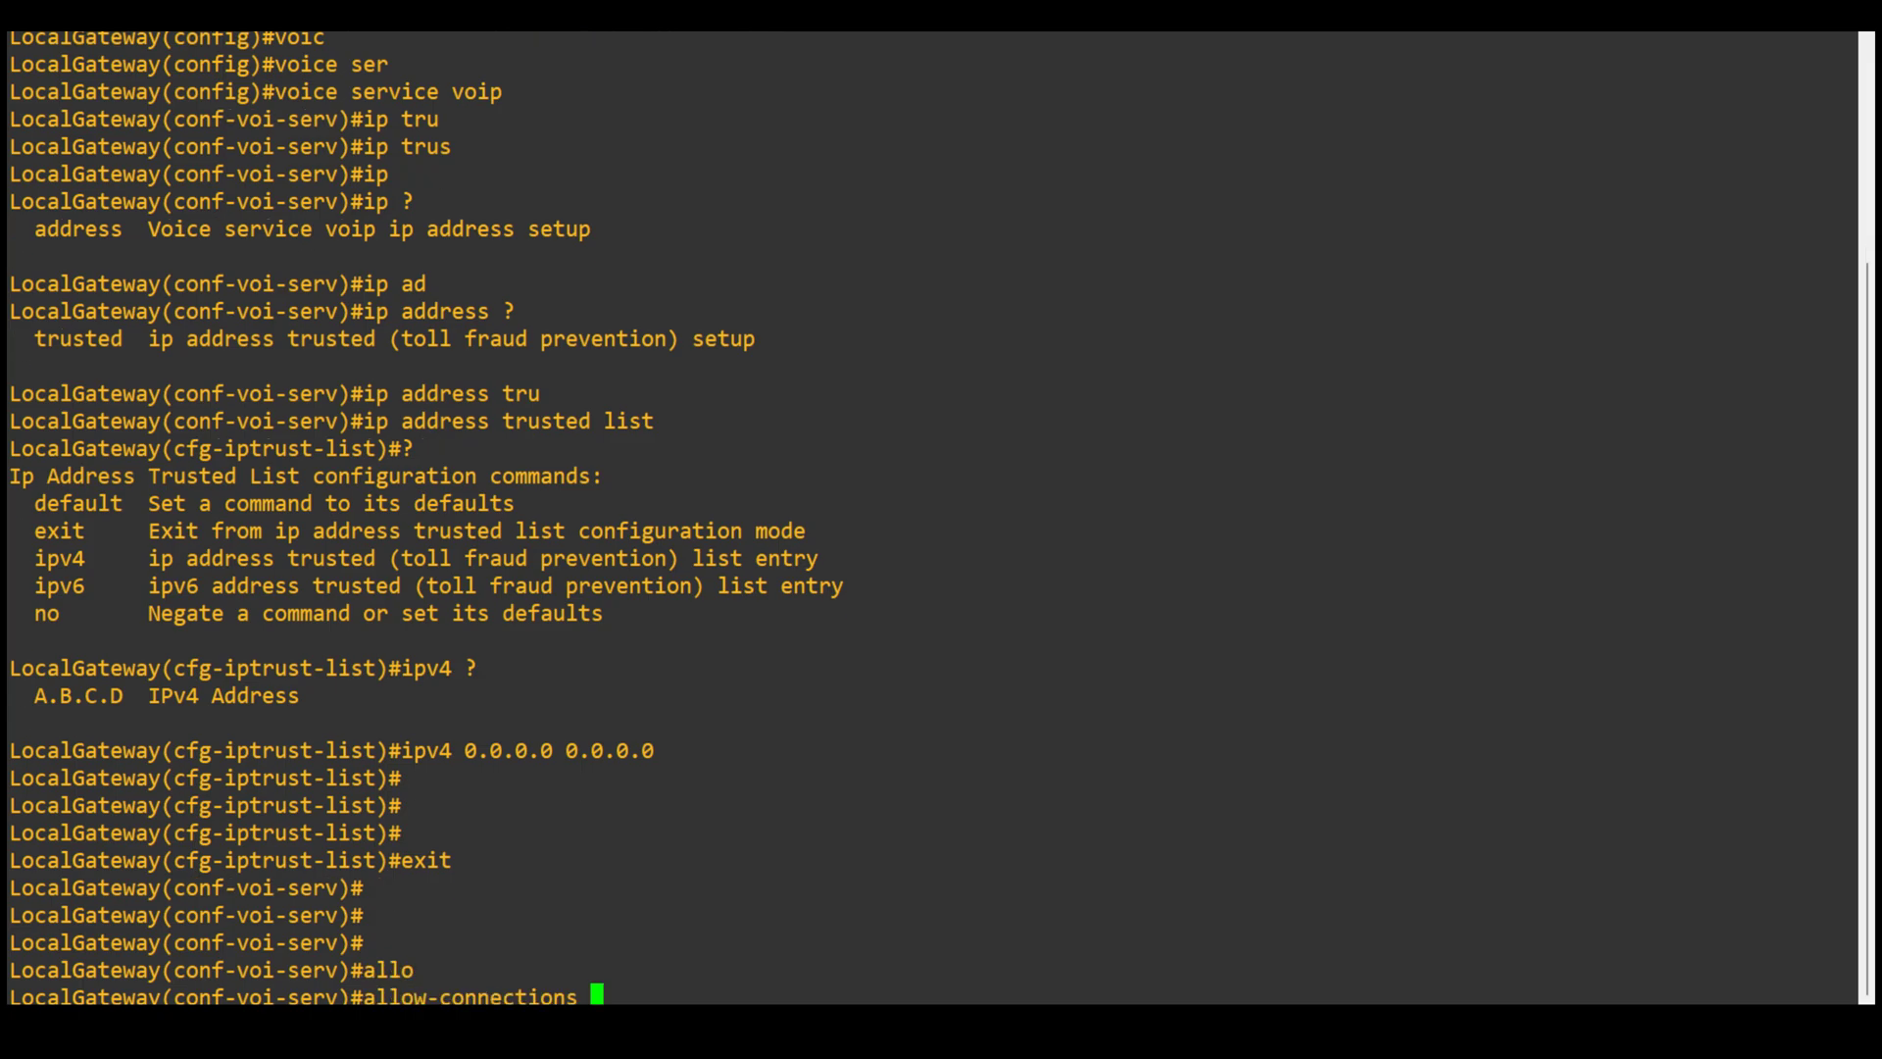
{"action": "type", "text": "sip to sip"}
{"action": "key", "text": "Return"}
{"action": "key", "text": "Return"}
{"action": "key", "text": "Return"}
{"action": "key", "text": "Return"}
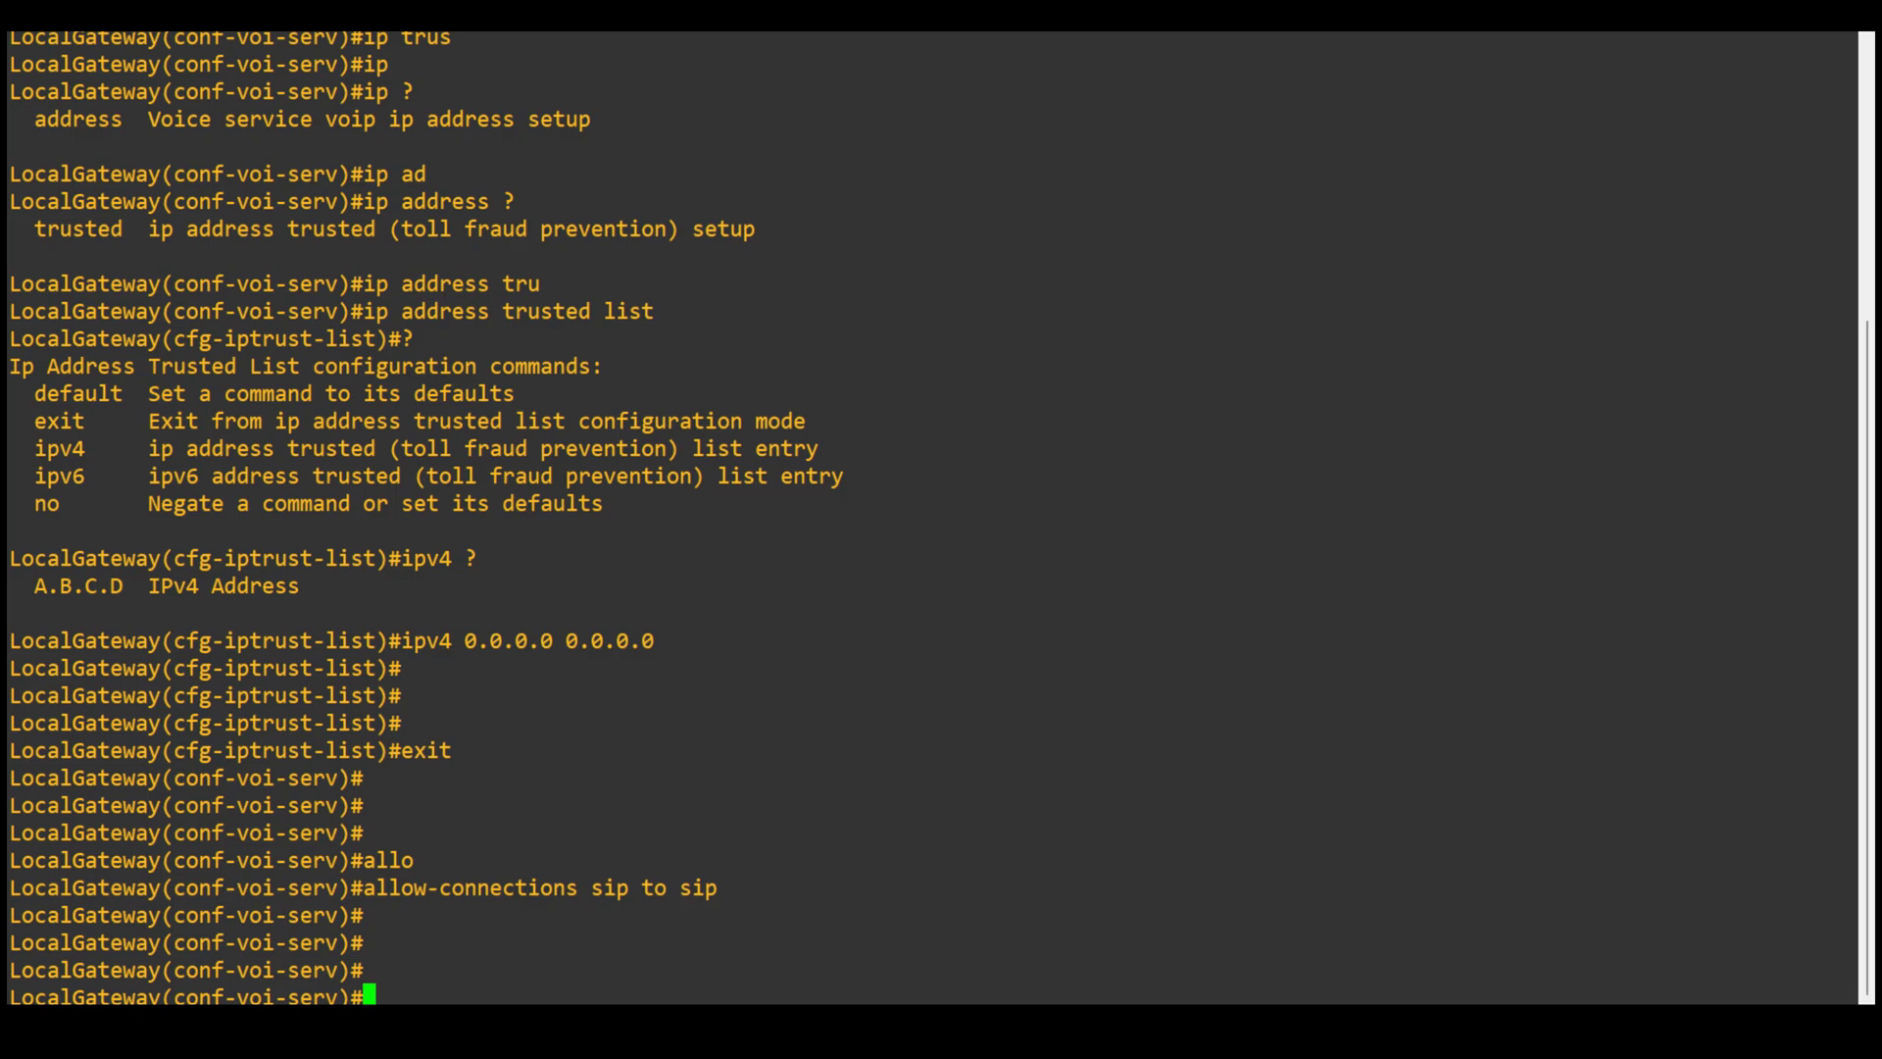
{"action": "key", "text": "Return"}
{"action": "key", "text": "Return"}
{"action": "type", "text": "end"}
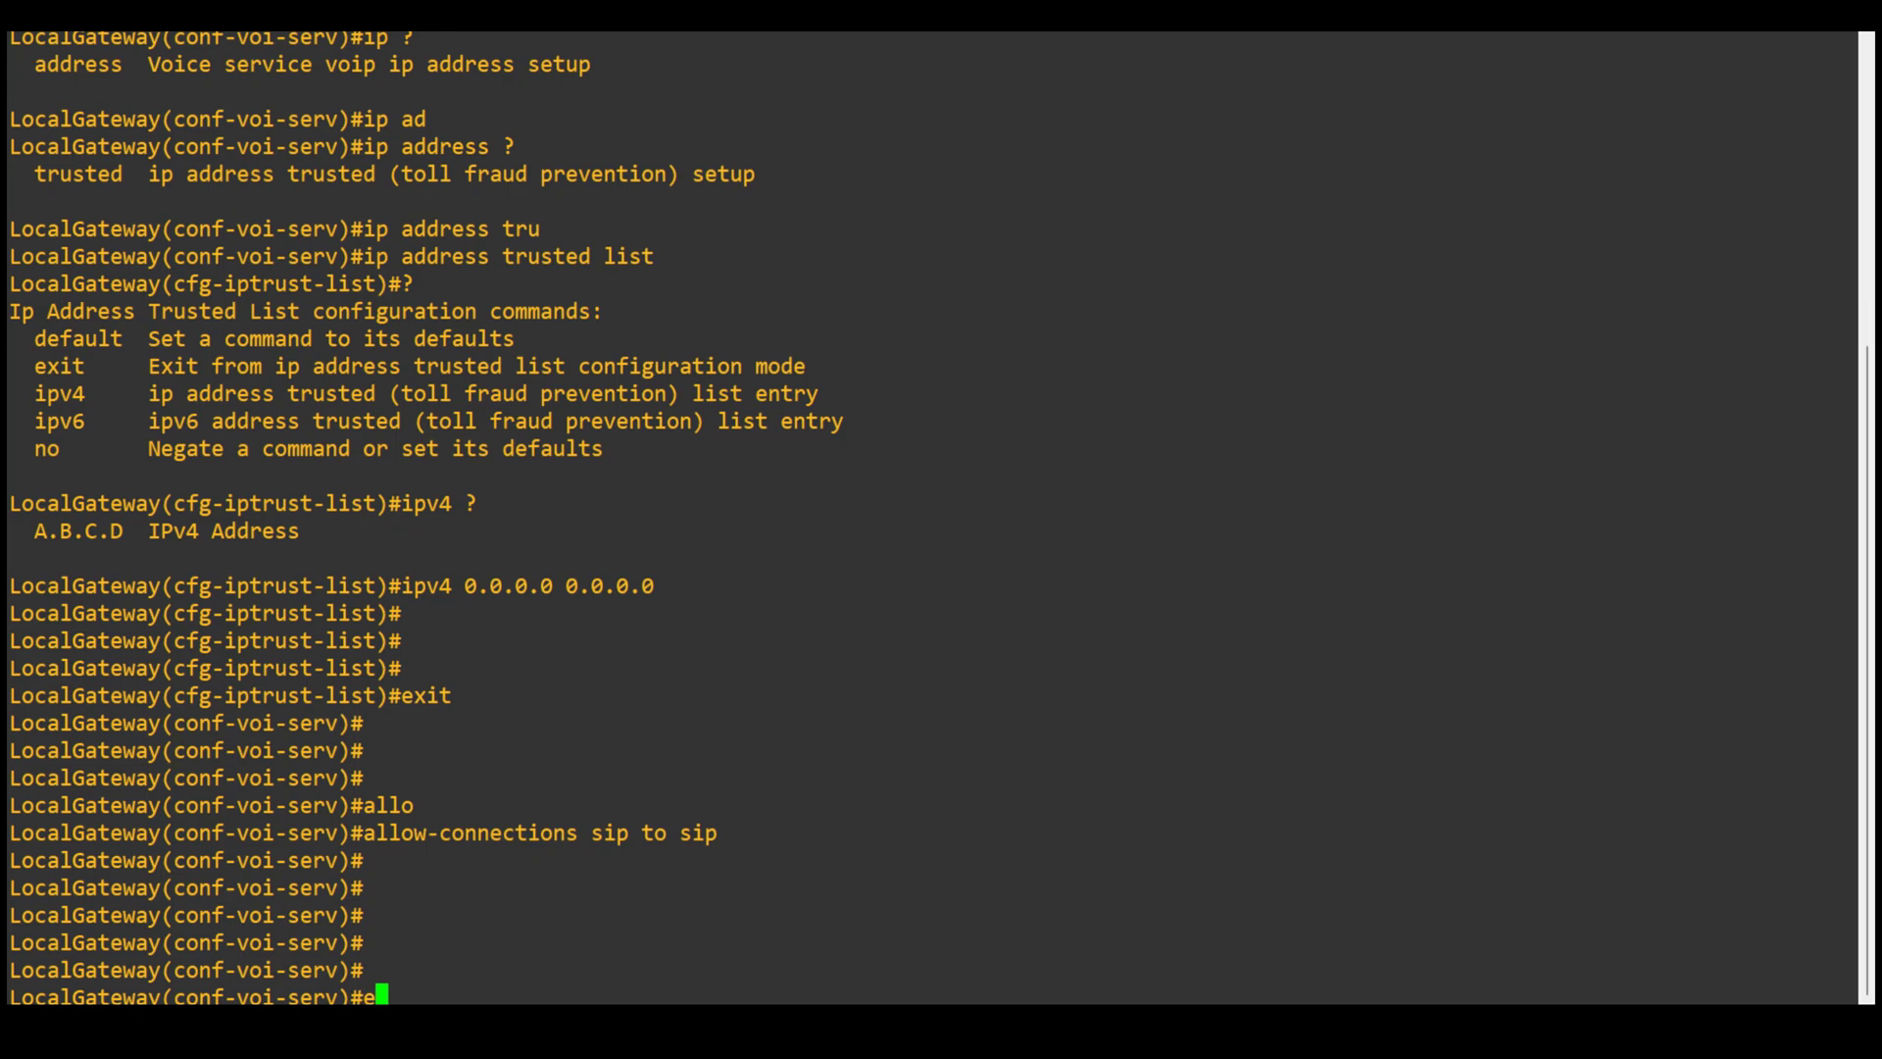
{"action": "key", "text": "Return"}
{"action": "key", "text": "Return"}
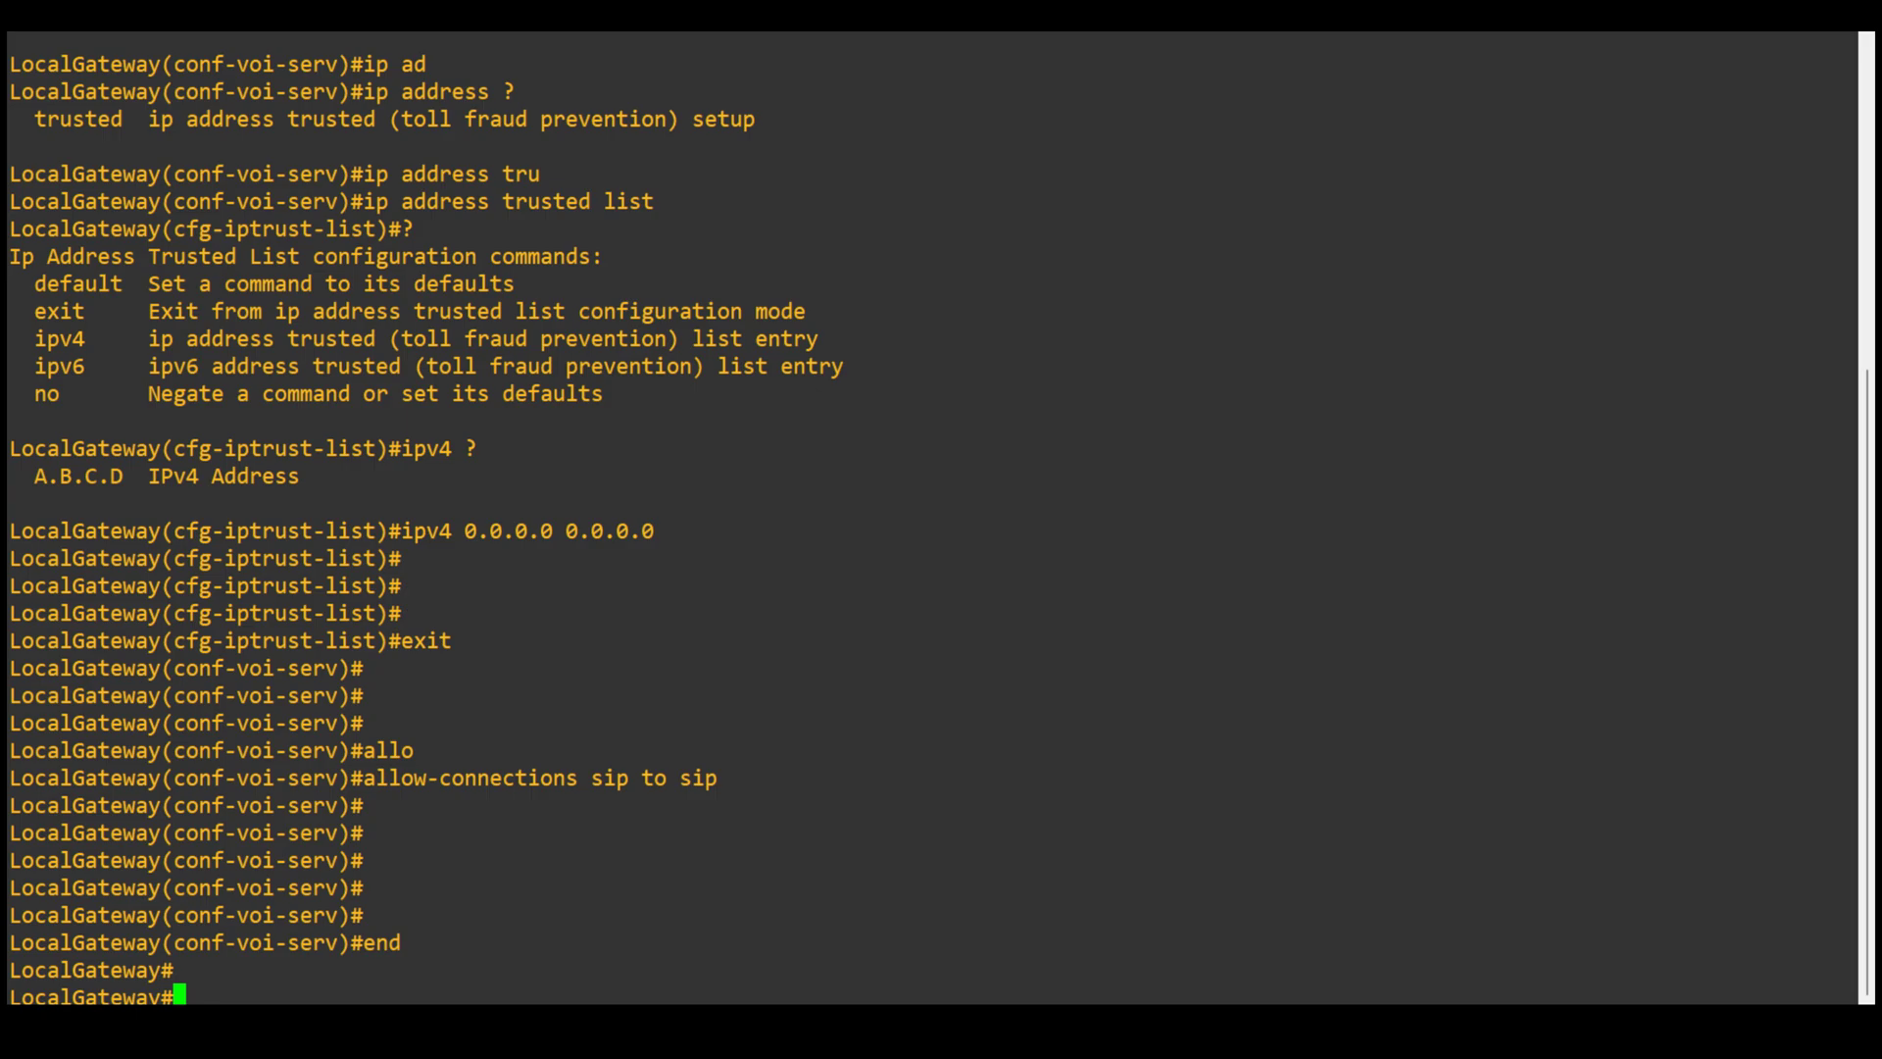
{"action": "key", "text": "Return"}
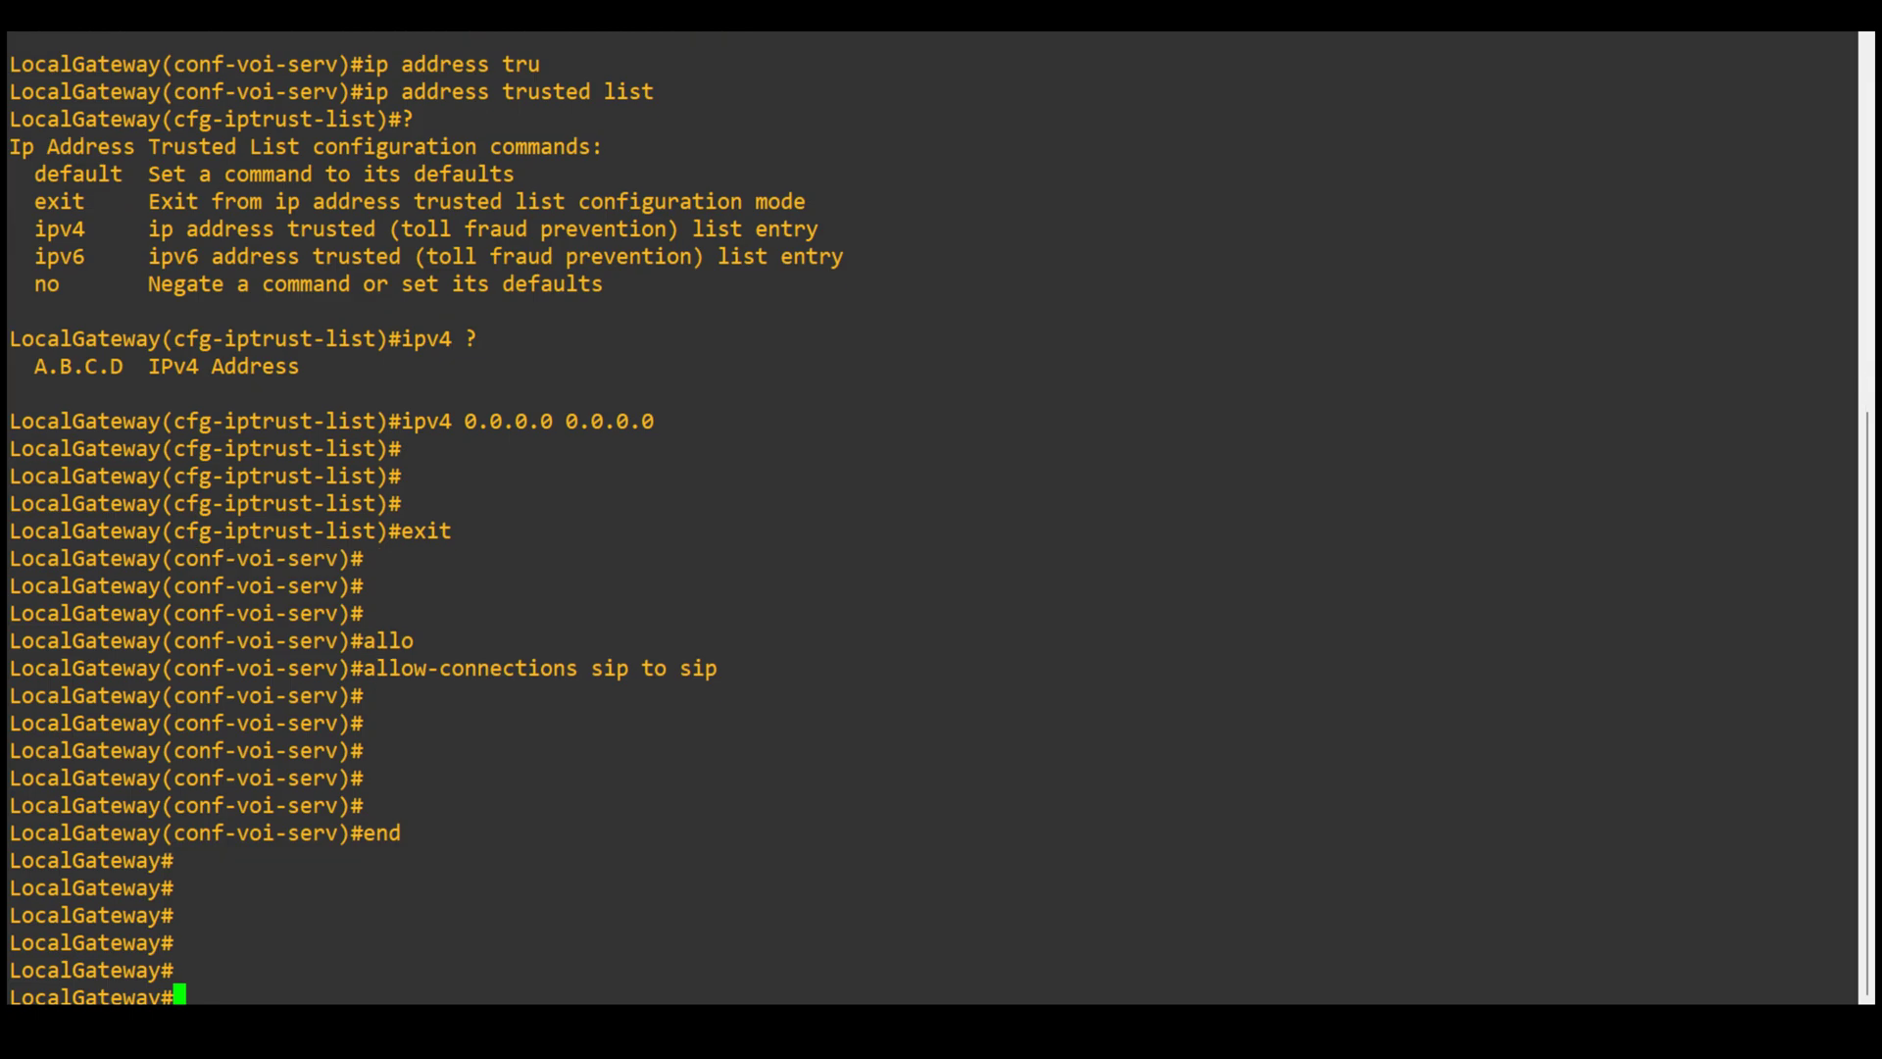
- Enter global configuration mode with config t and create VoIP dial peer 10 with dial-peer voice 10 voip
{"action": "type", "text": "config t"}
{"action": "key", "text": "Return"}
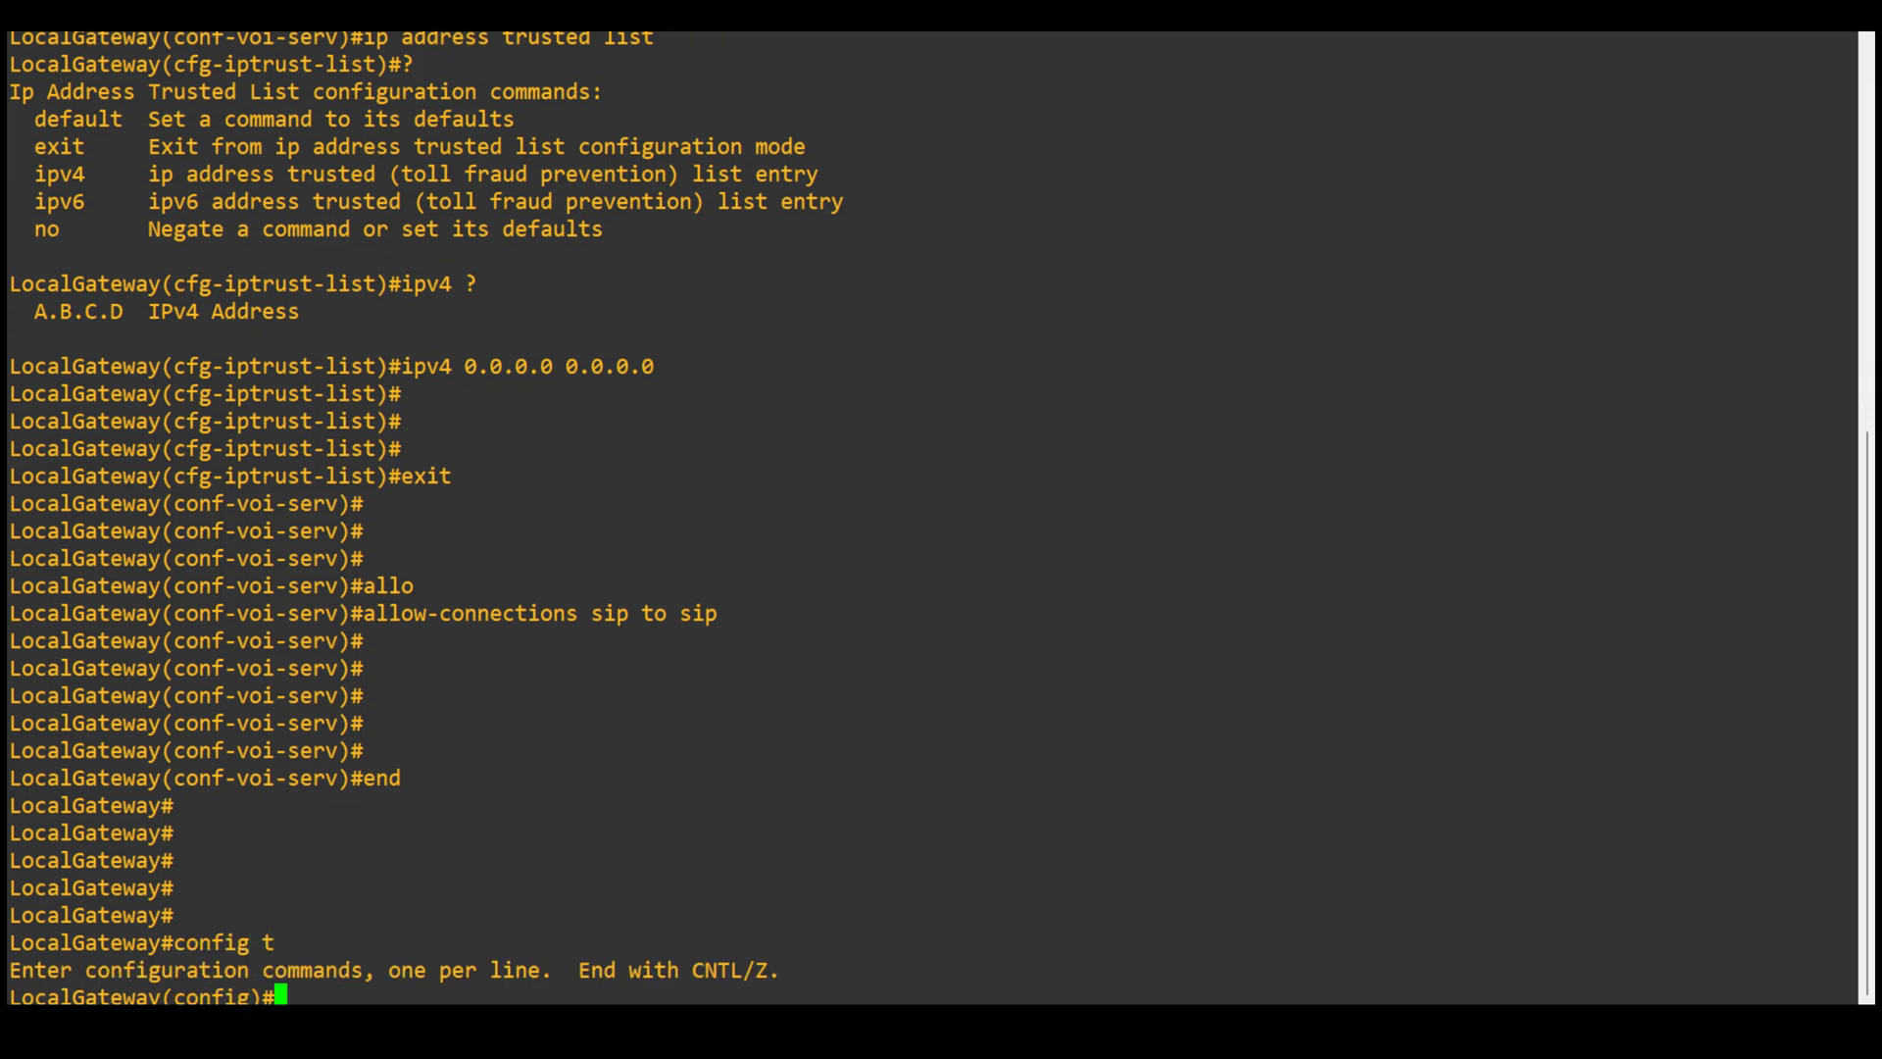
{"action": "key", "text": "Return"}
{"action": "key", "text": "Return"}
{"action": "type", "text": "dial-p"}
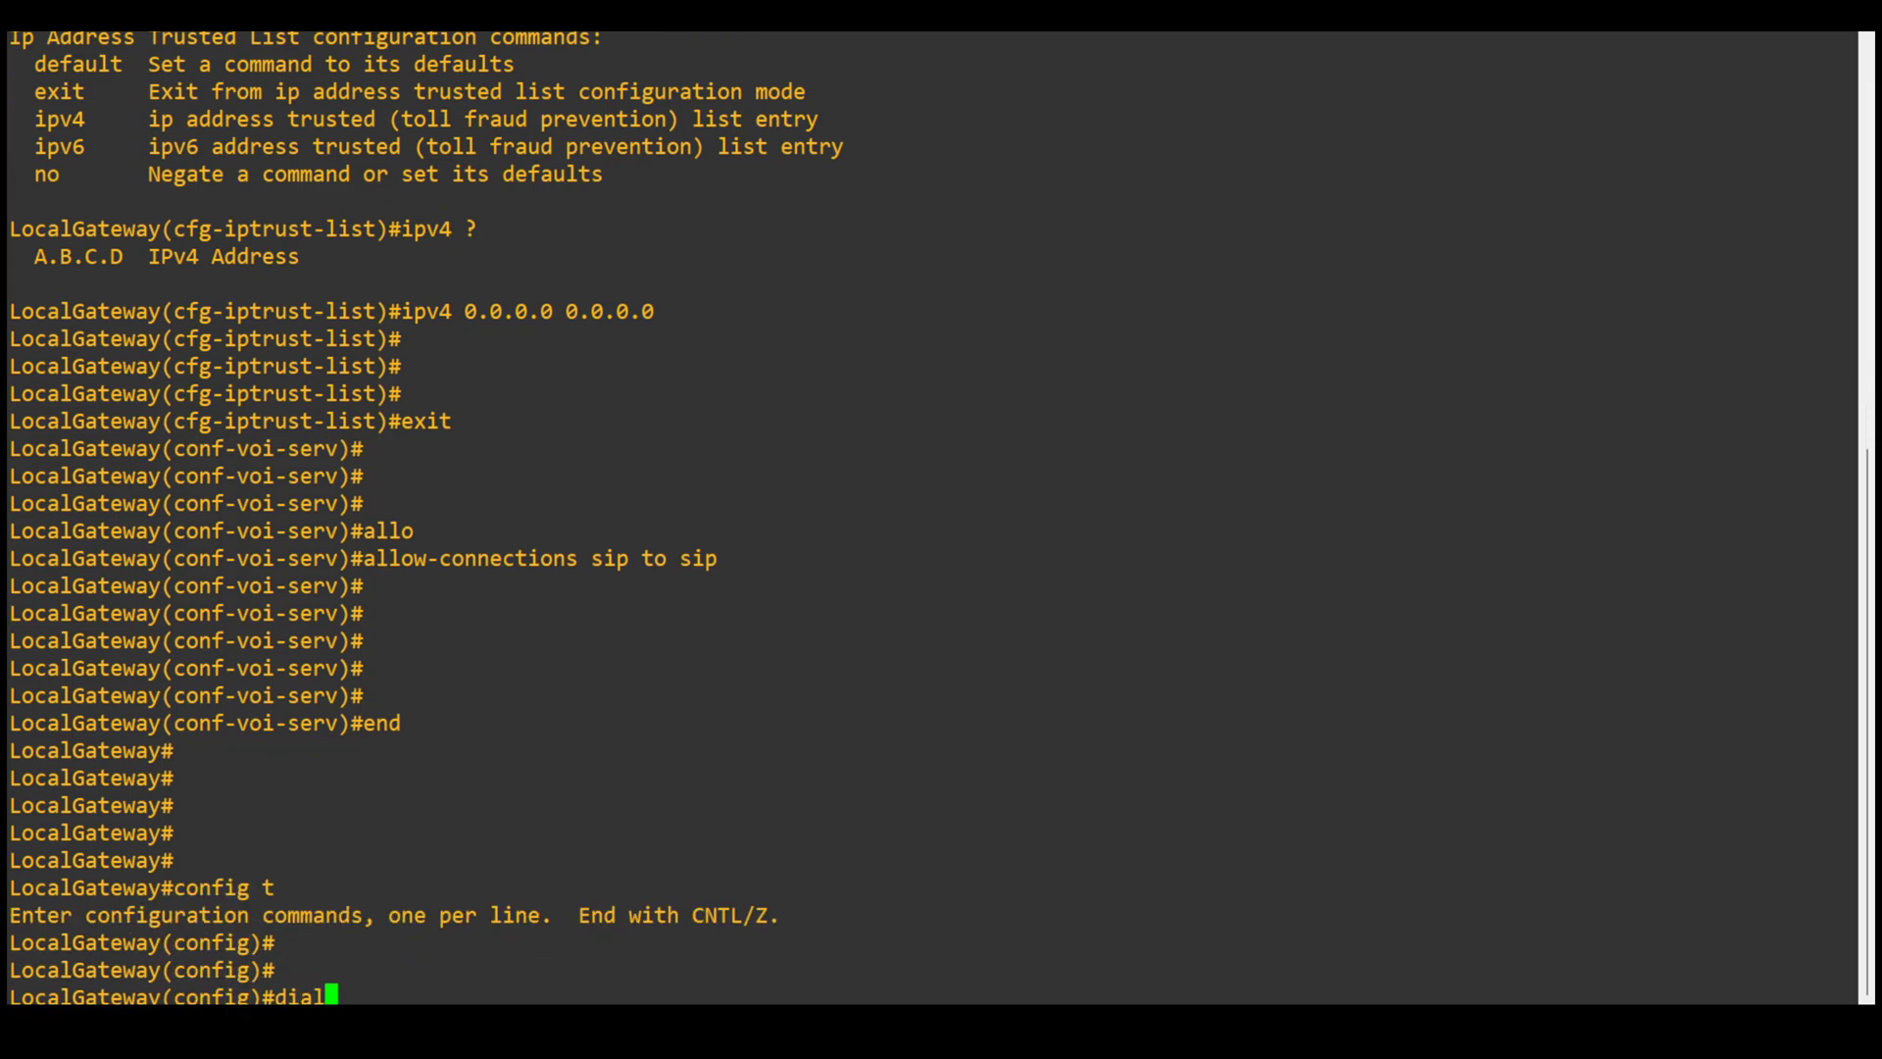
{"action": "key", "text": "Tab"}
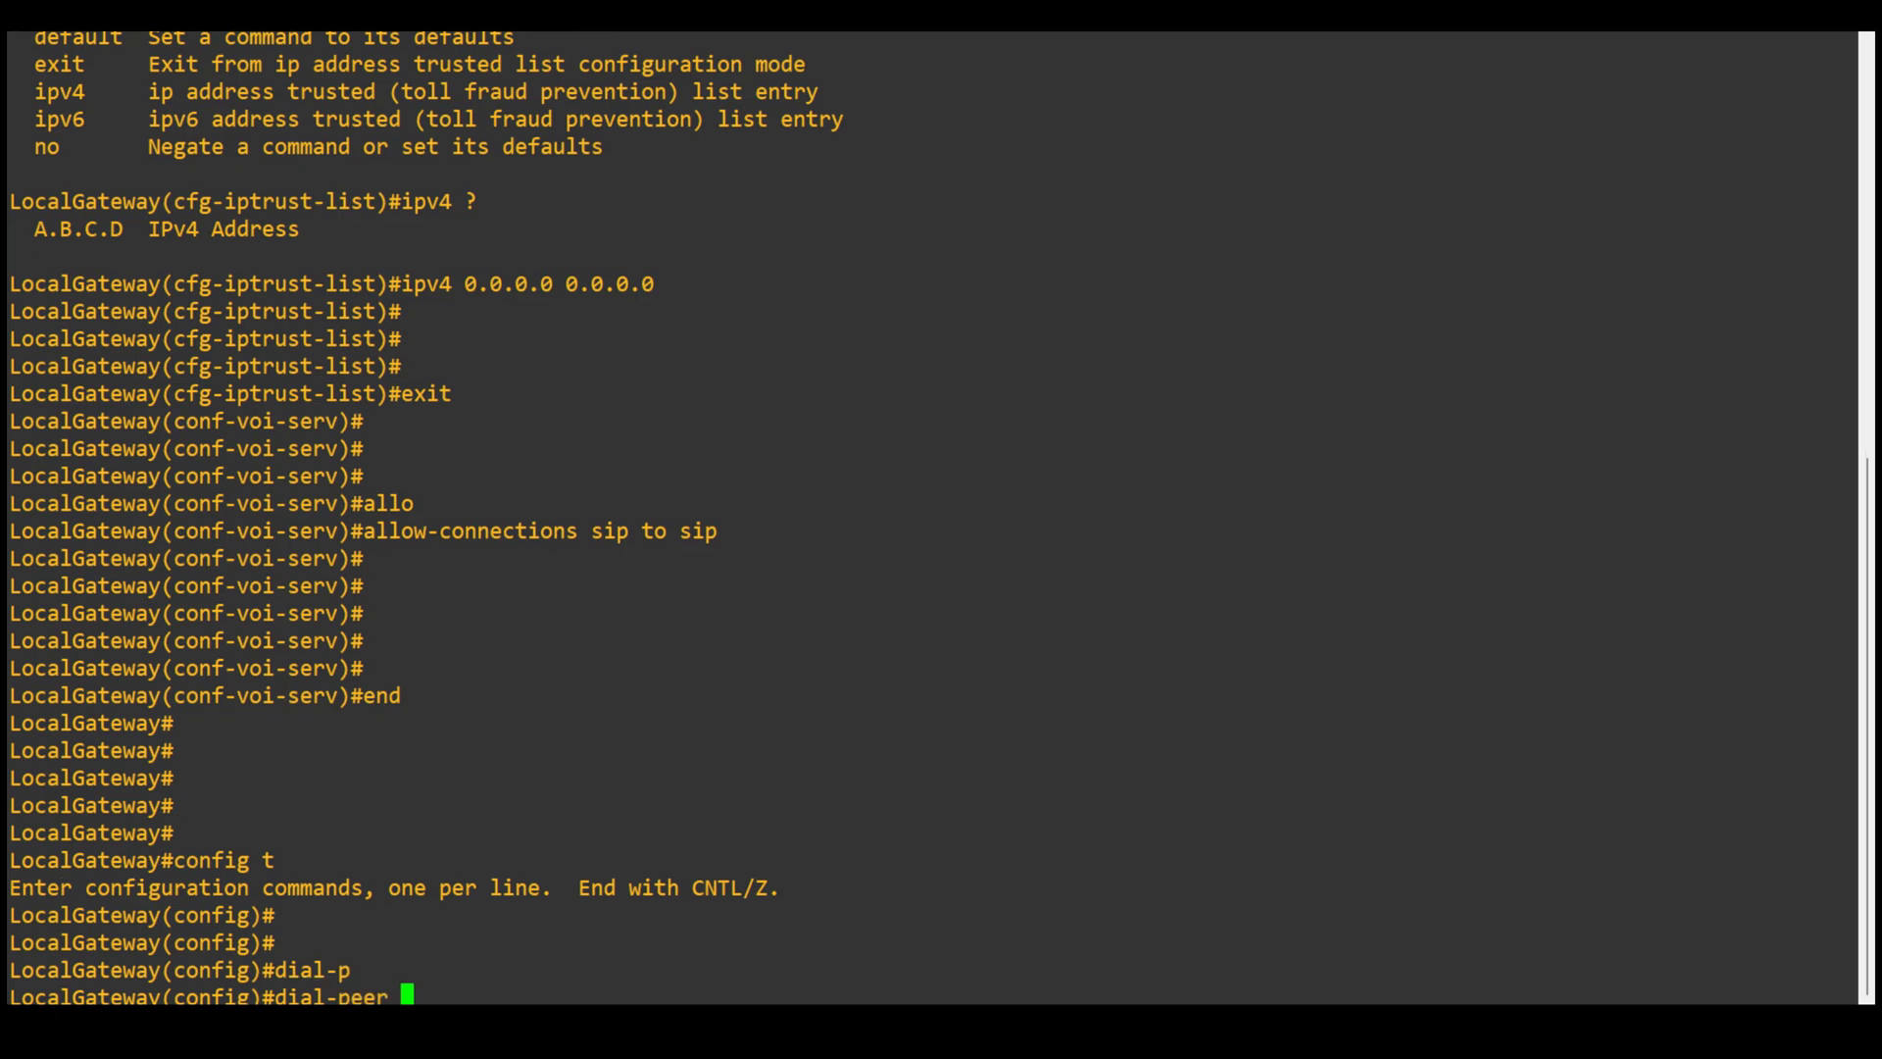
{"action": "type", "text": "vo"}
{"action": "key", "text": "Tab"}
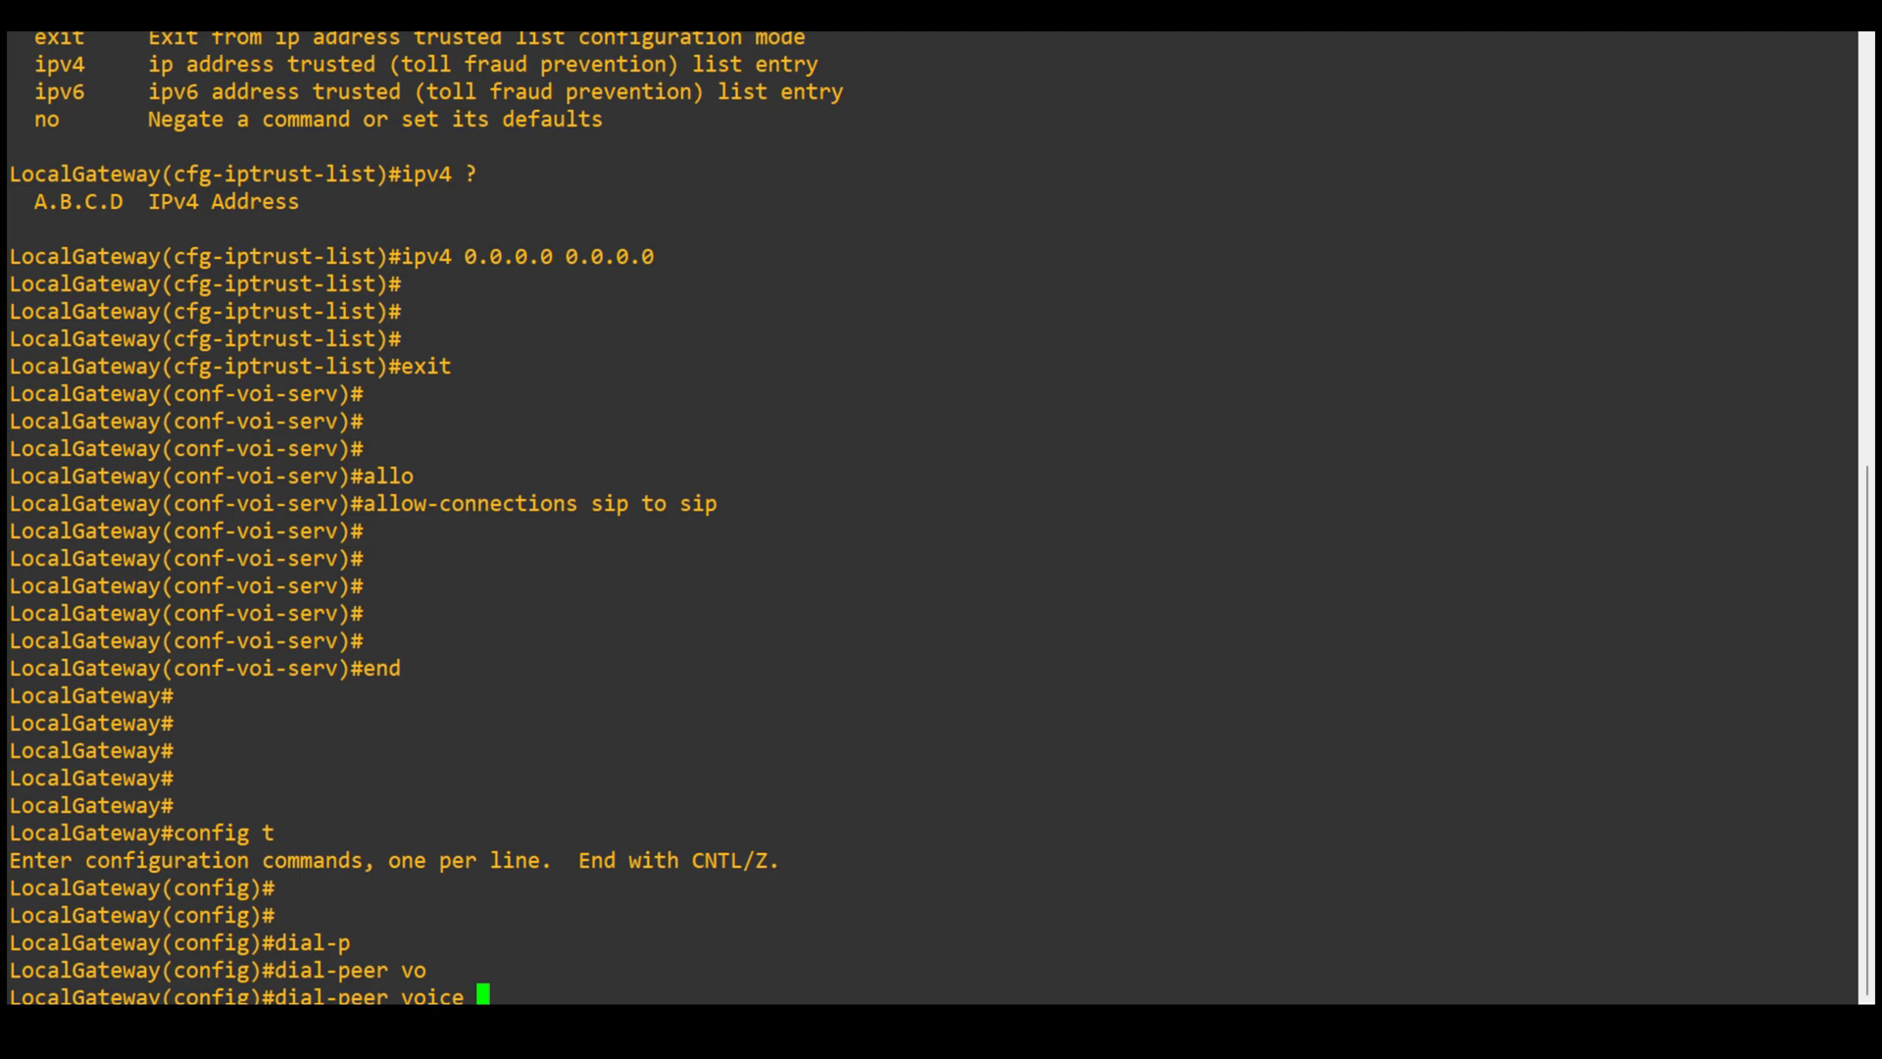
{"action": "type", "text": "10"}
{"action": "type", "text": " vo"}
{"action": "key", "text": "Tab"}
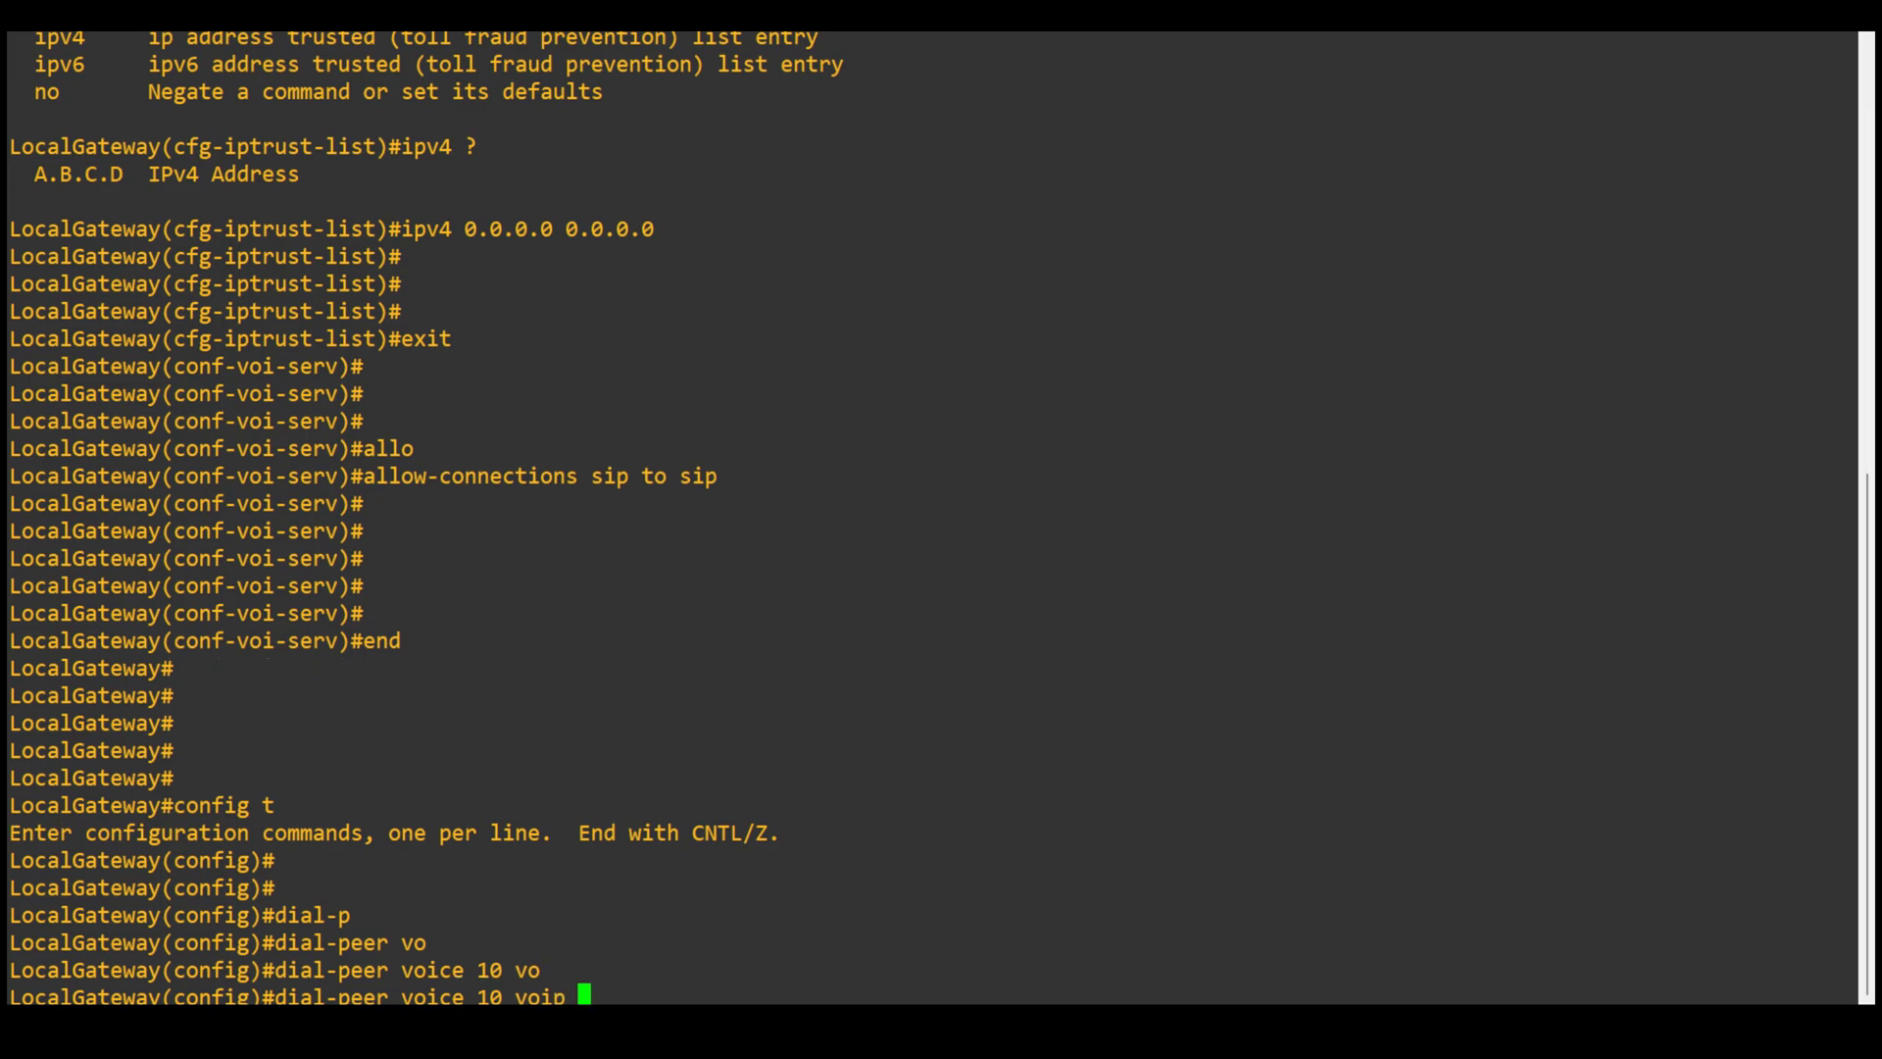
{"action": "key", "text": "Return"}
{"action": "key", "text": "Return"}
{"action": "key", "text": "Return"}
{"action": "key", "text": "Return"}
{"action": "type", "text": "DES"}
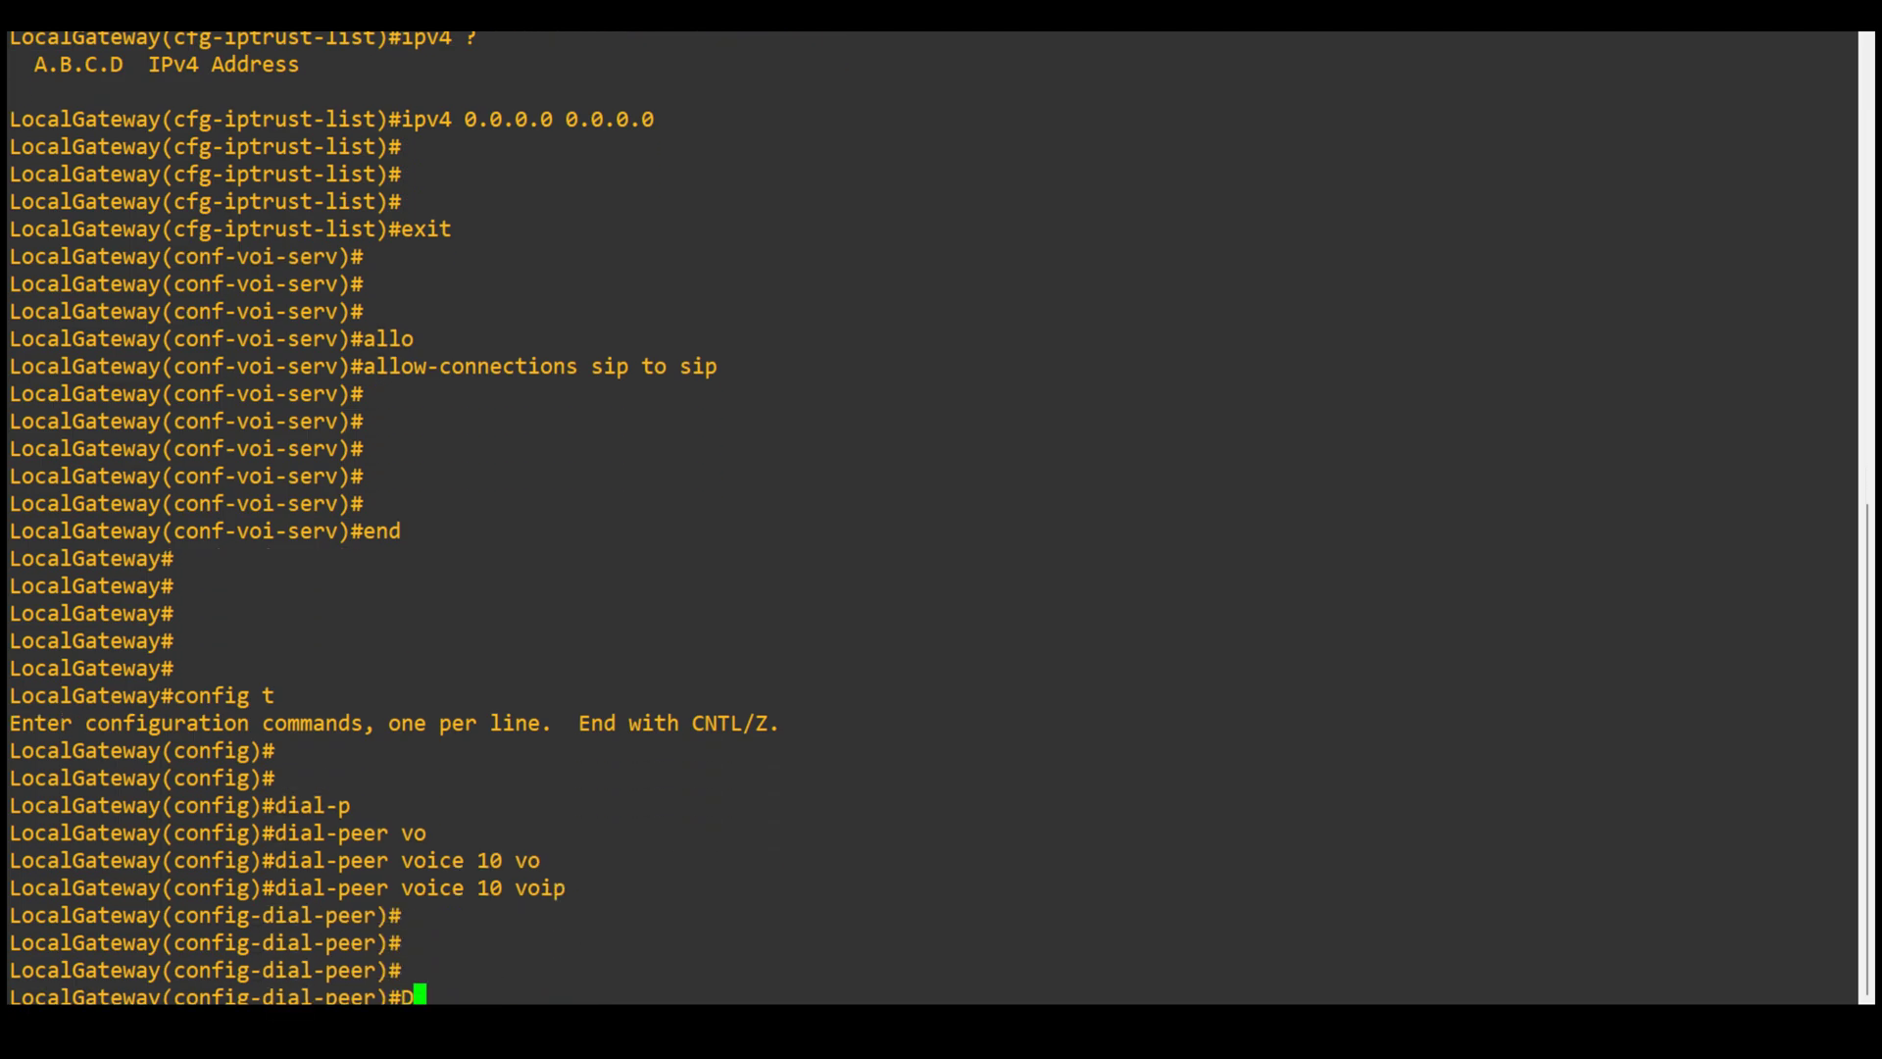
{"action": "key", "text": "Tab"}
{"action": "key", "text": "BackSpace"}
{"action": "key", "text": "BackSpace"}
{"action": "key", "text": "BackSpace"}
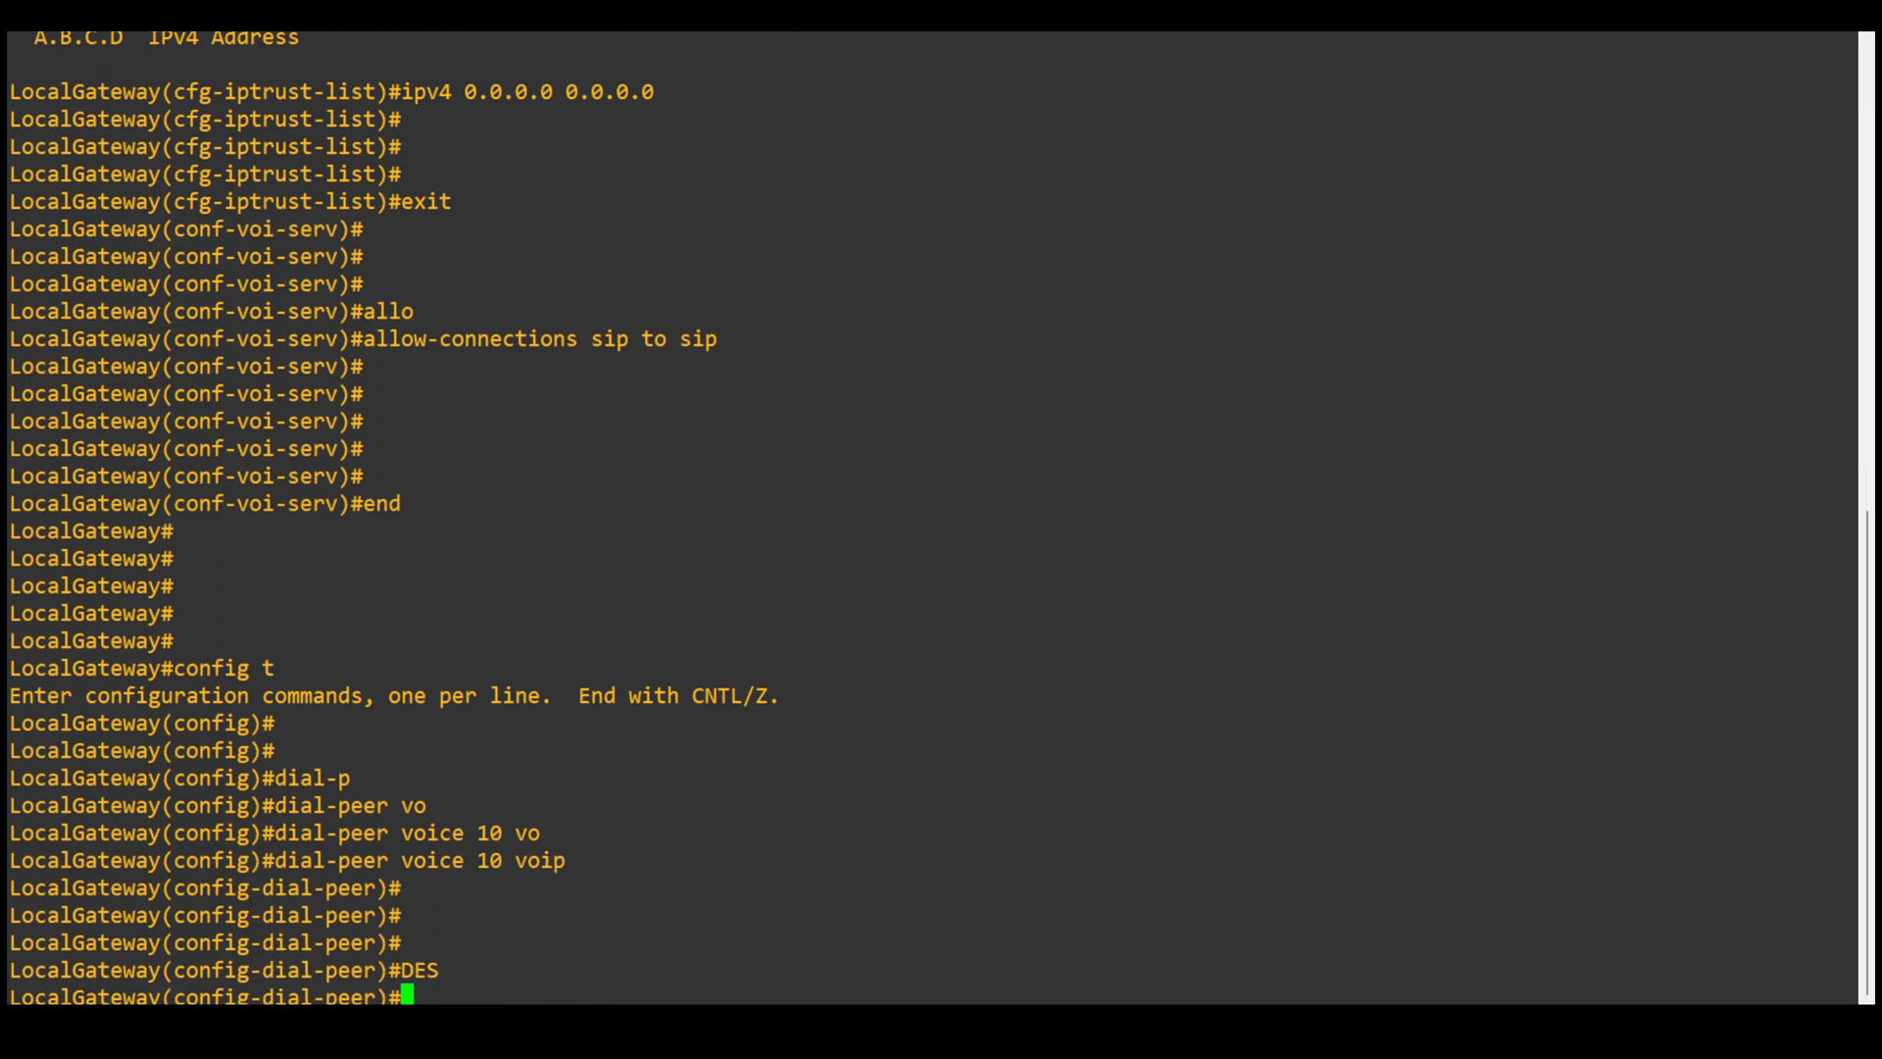
- List the available dial-peer configuration commands and read through them to the end
{"action": "type", "text": "?"}
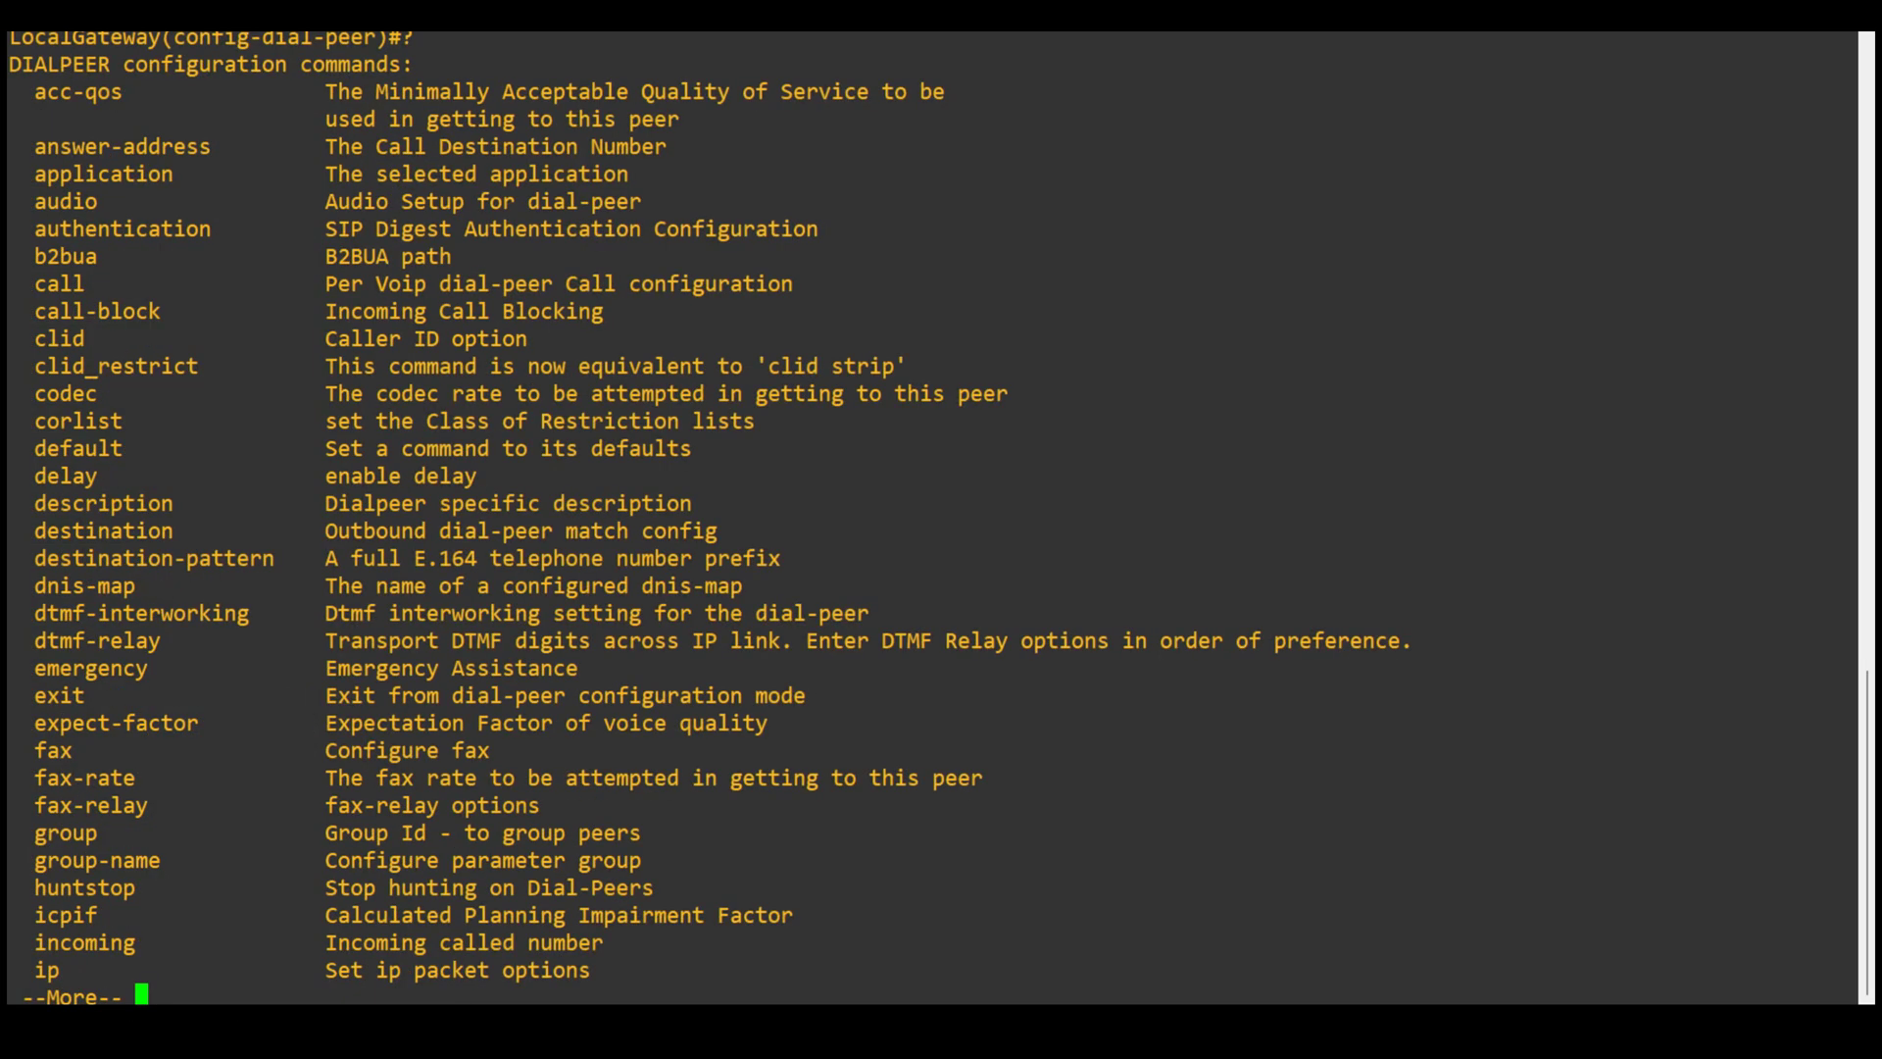
{"action": "key", "text": "Return"}
{"action": "key", "text": "Return"}
{"action": "key", "text": "Return"}
{"action": "key", "text": "Return"}
{"action": "key", "text": "Return"}
{"action": "key", "text": "Return"}
{"action": "key", "text": "Return"}
{"action": "key", "text": "Return"}
{"action": "key", "text": "Return"}
{"action": "key", "text": "Return"}
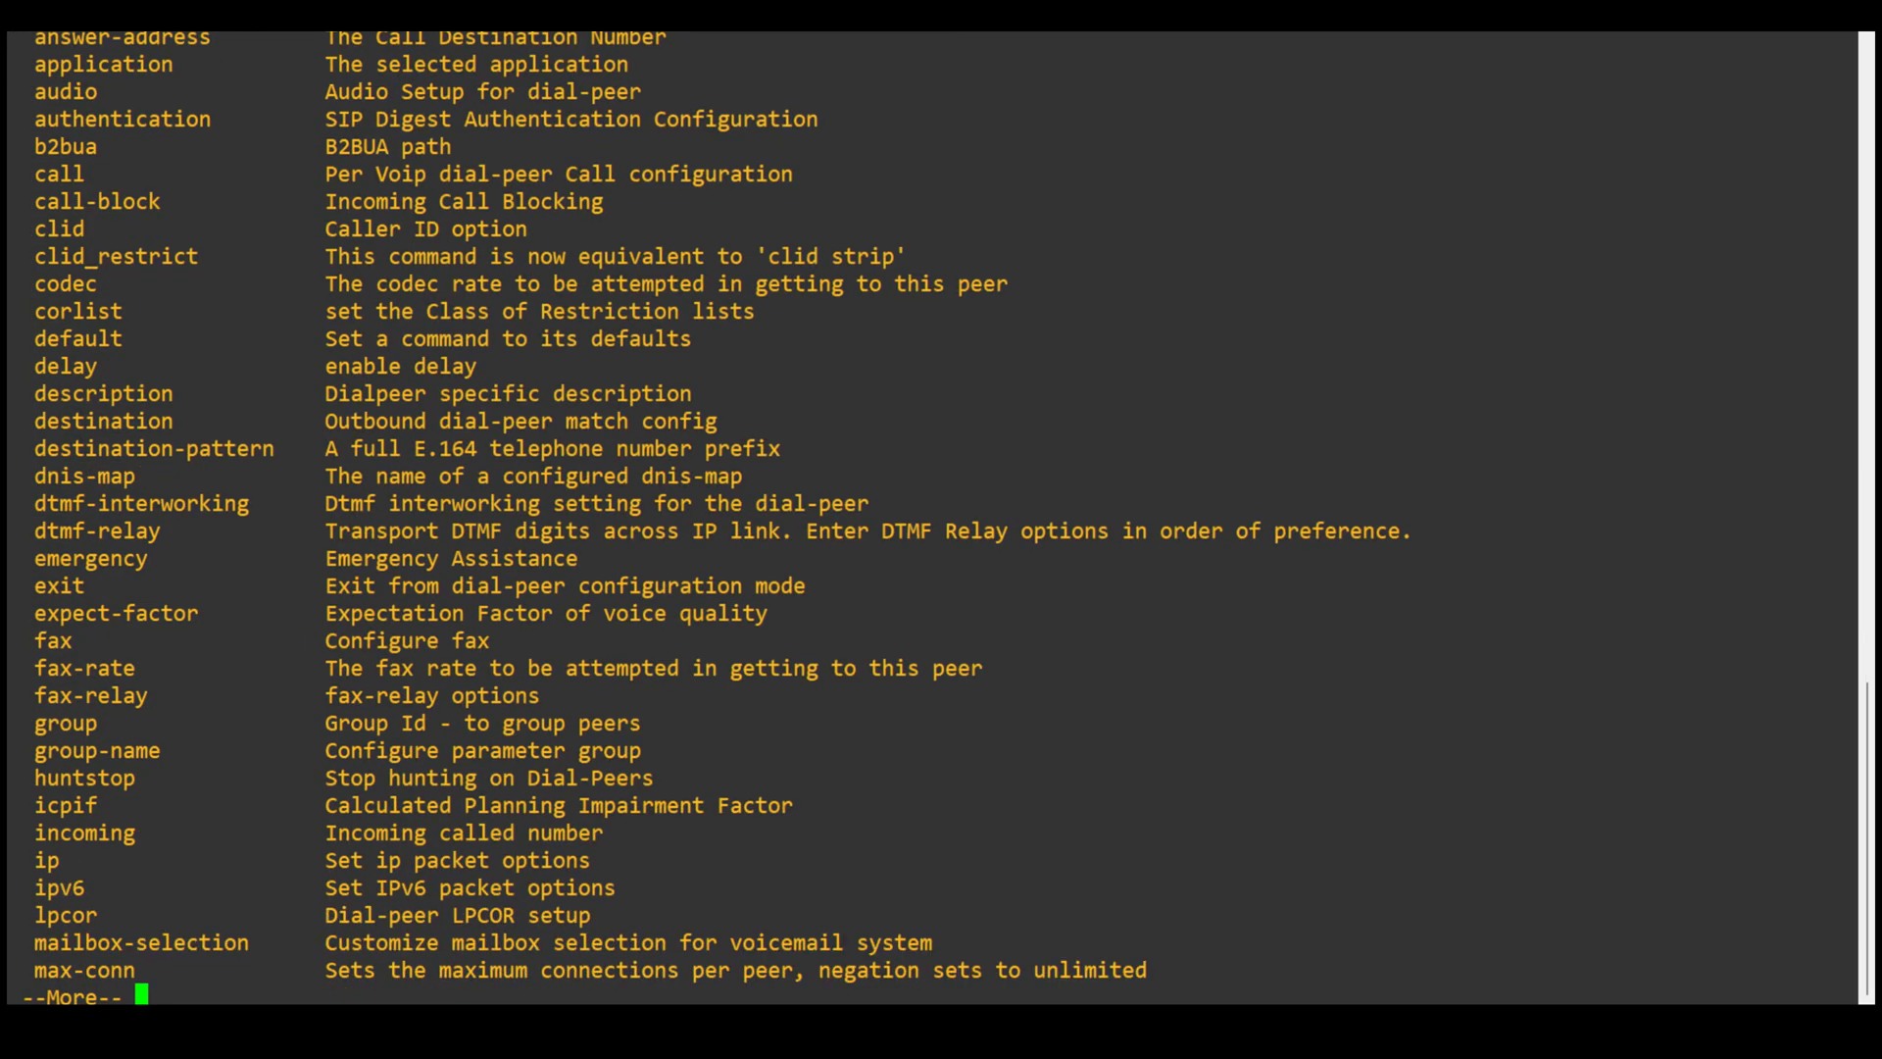
{"action": "key", "text": "Return"}
{"action": "key", "text": "Return"}
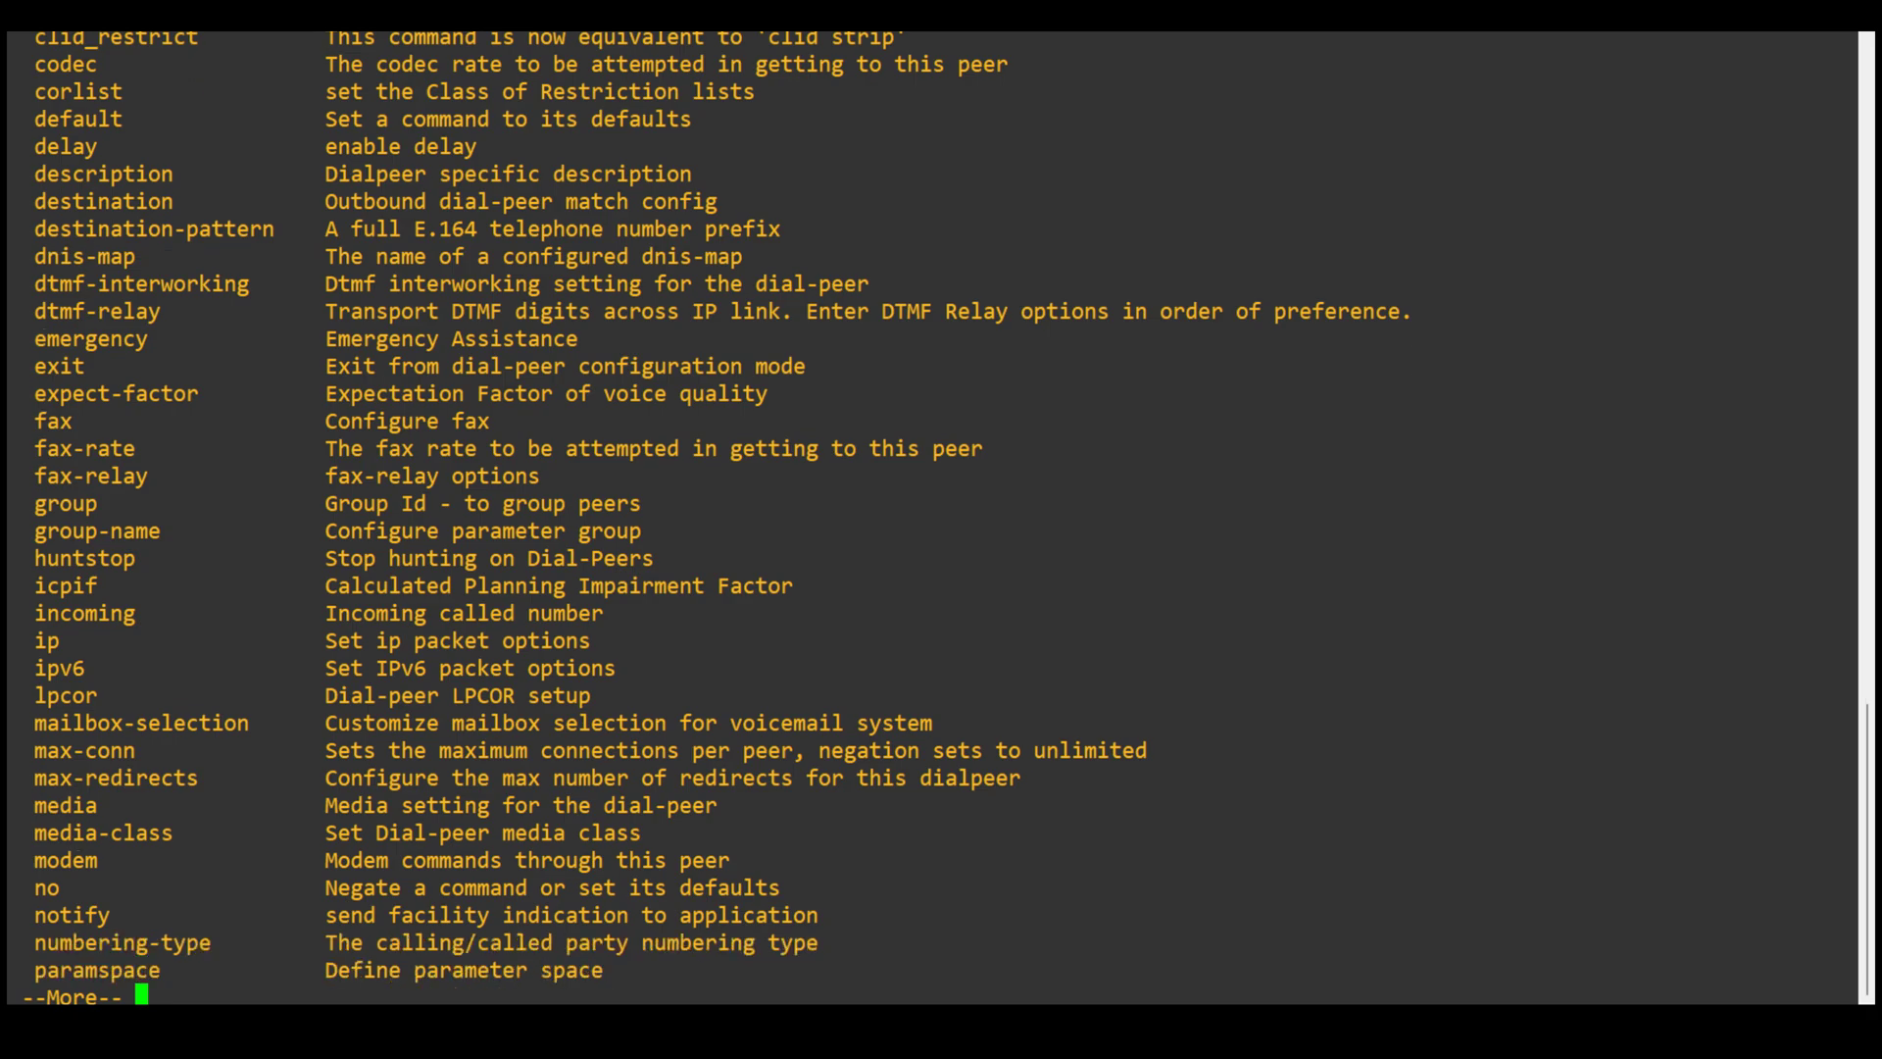
{"action": "key", "text": "Return"}
{"action": "key", "text": "Return"}
{"action": "key", "text": "Return"}
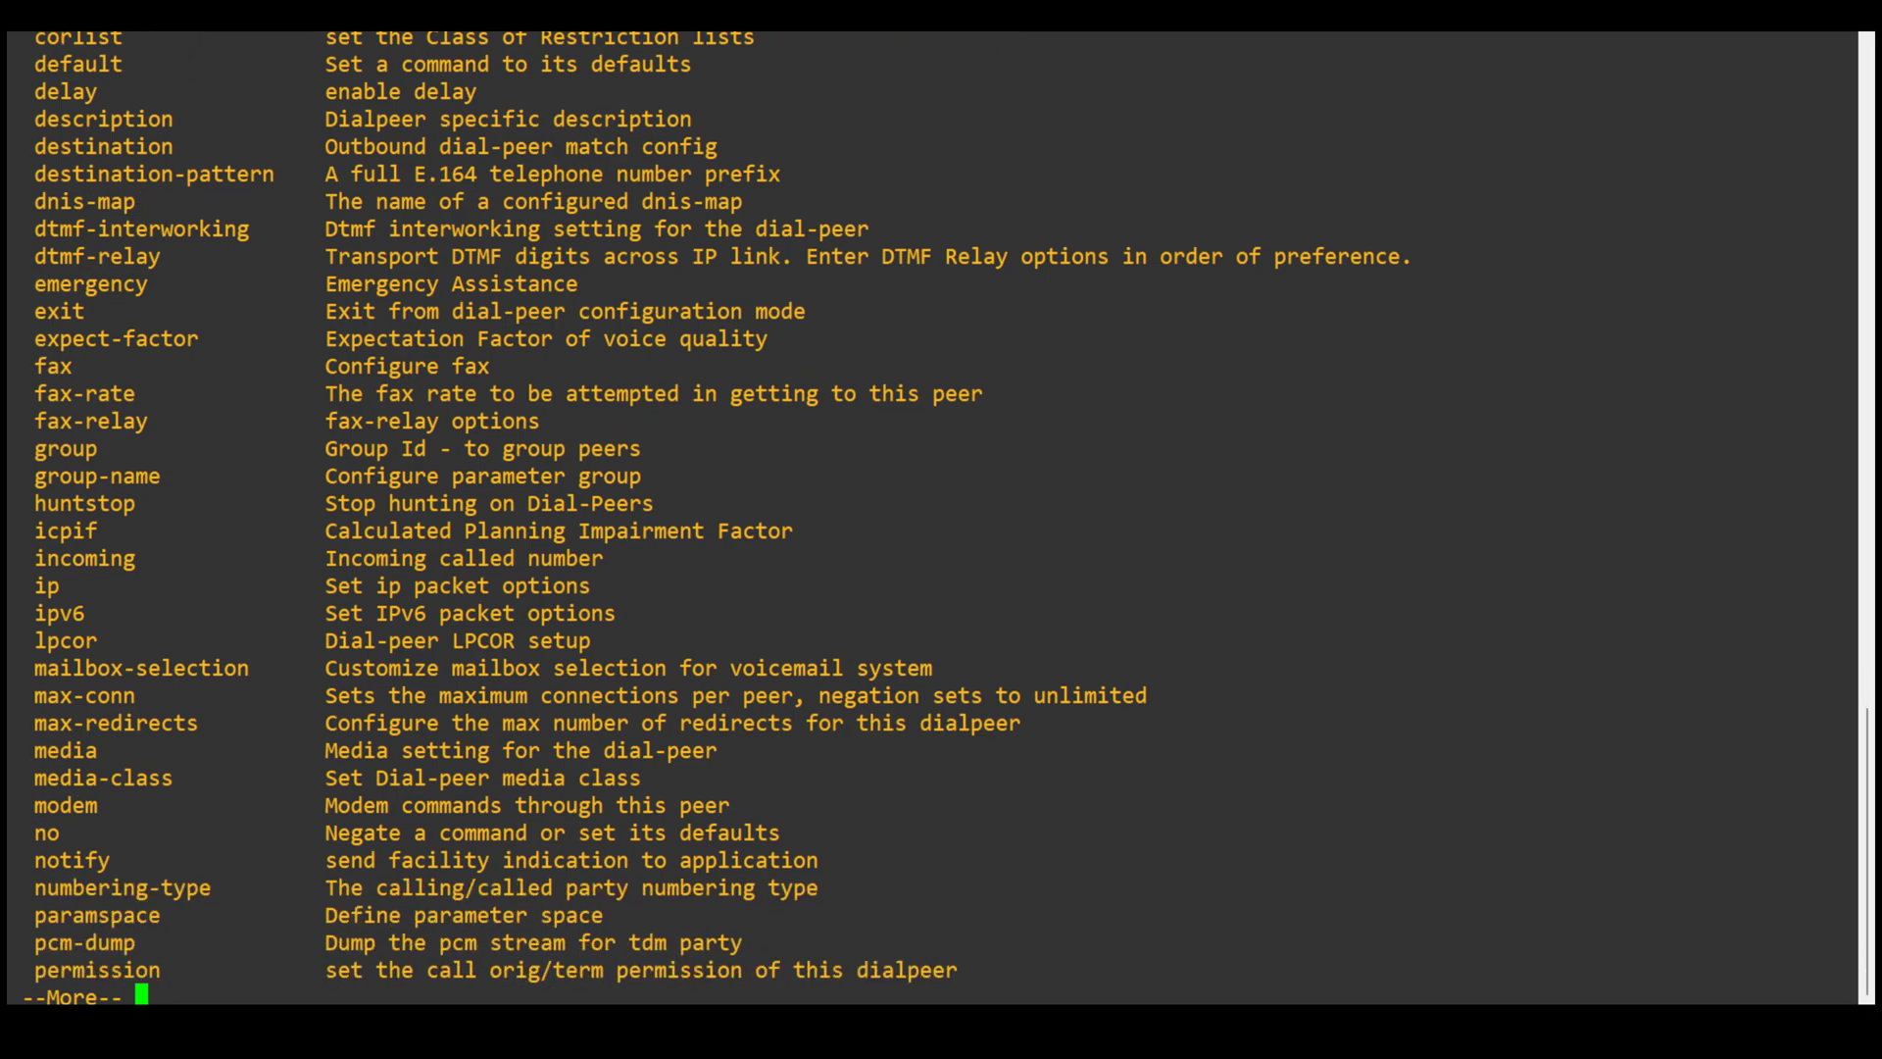
{"action": "key", "text": "Return"}
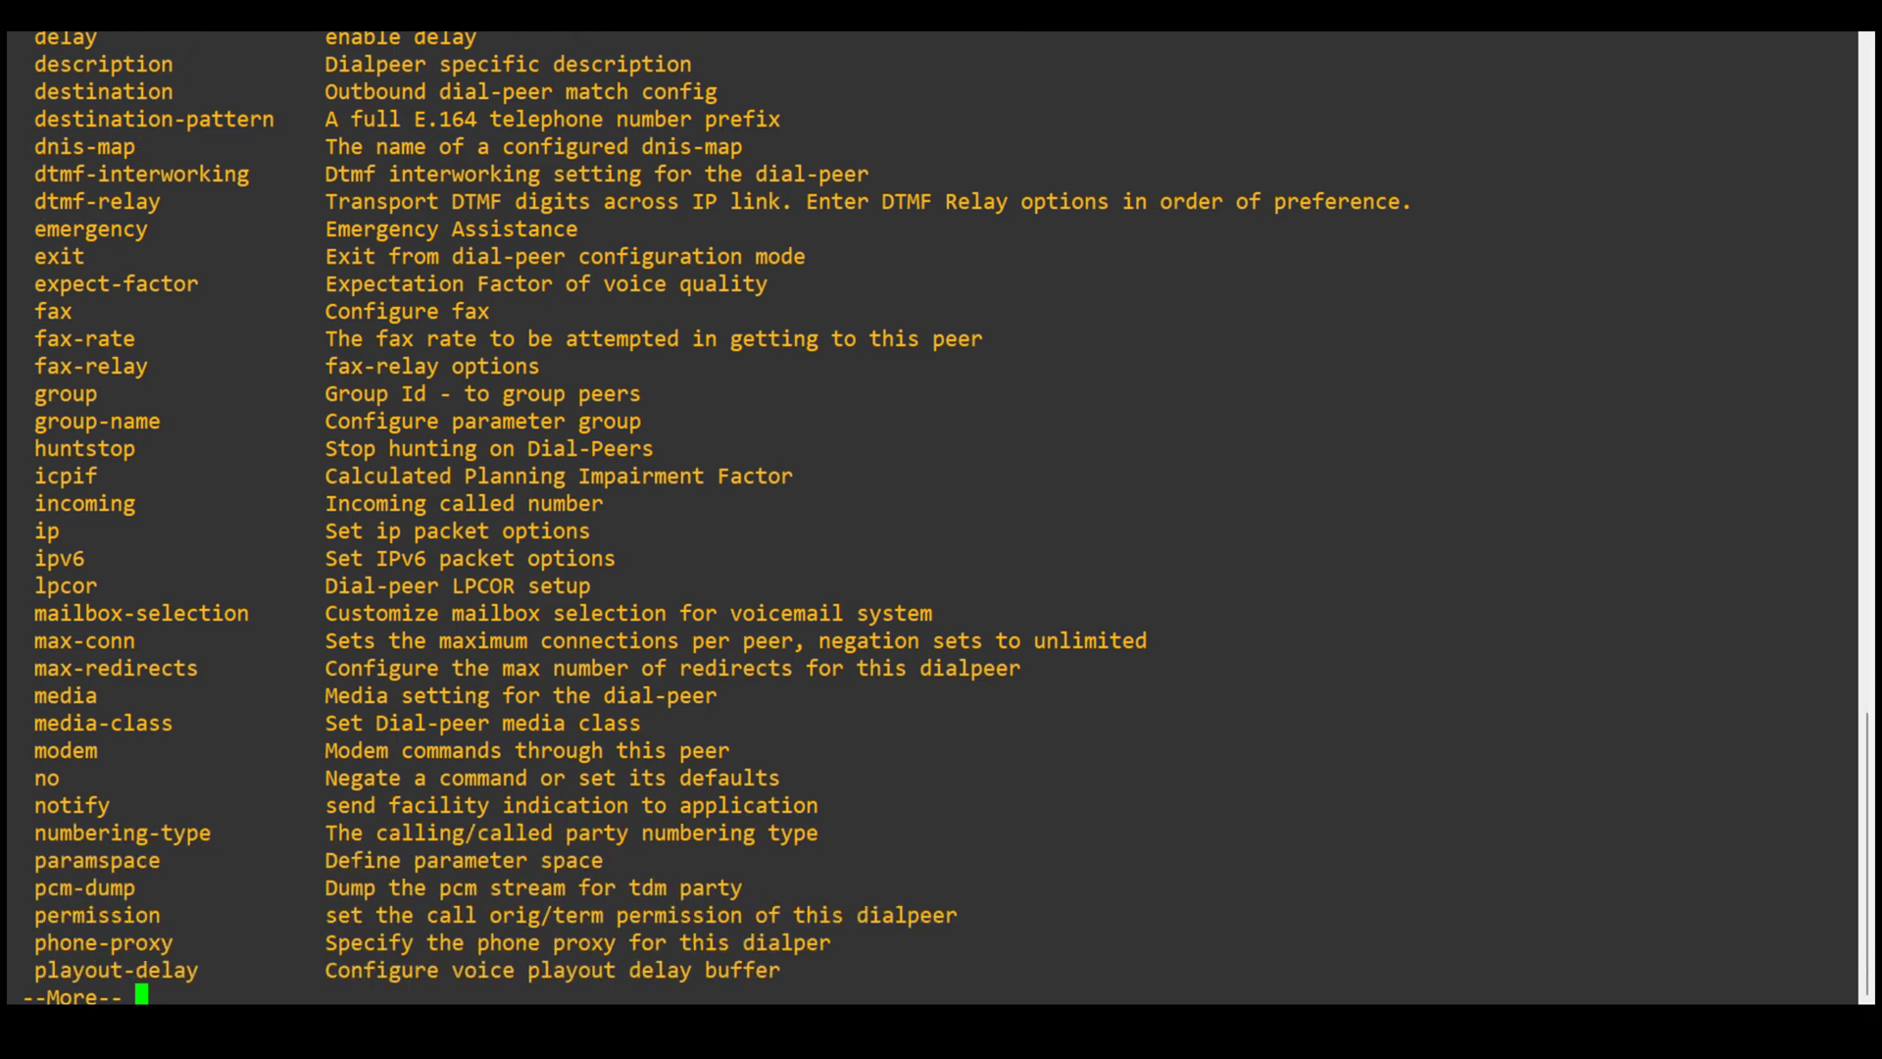
{"action": "key", "text": "Return"}
{"action": "key", "text": "Return"}
{"action": "key", "text": "Return"}
{"action": "key", "text": "Return"}
{"action": "key", "text": "Return"}
{"action": "key", "text": "Return"}
{"action": "key", "text": "Return"}
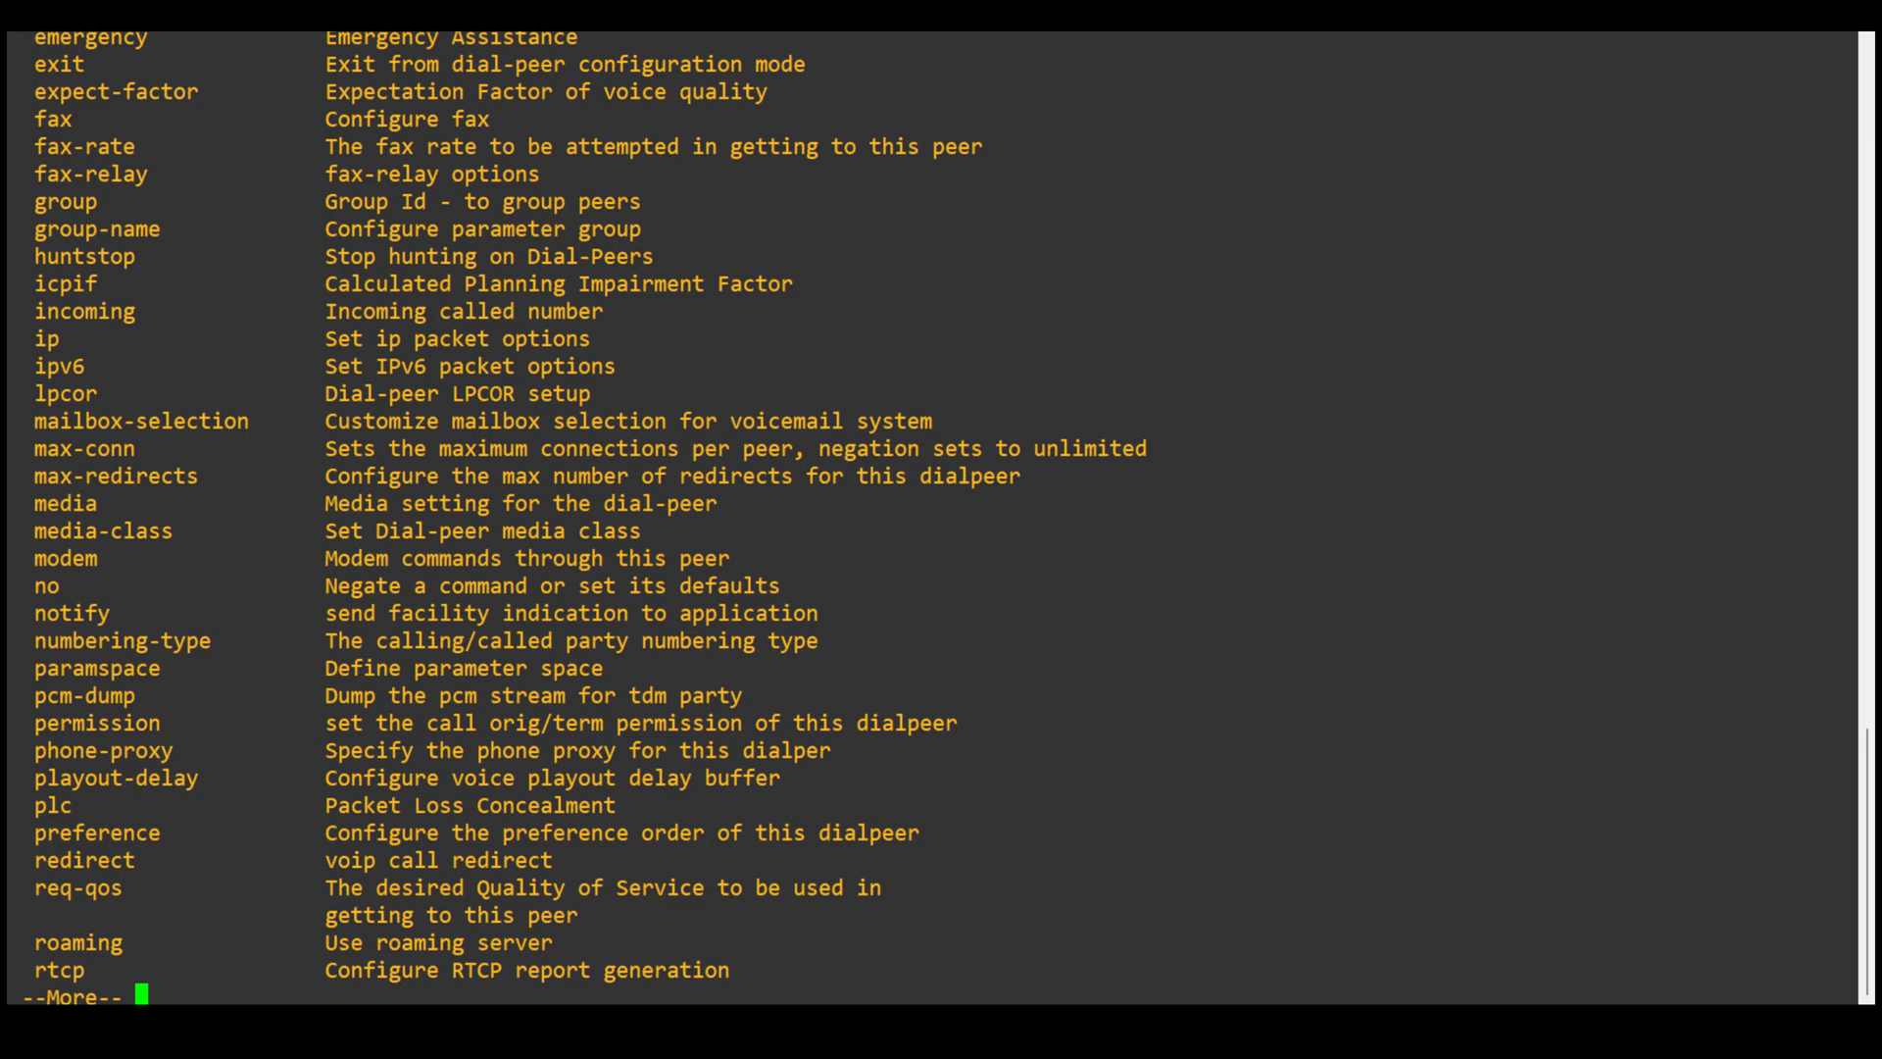
{"action": "key", "text": "Return"}
{"action": "key", "text": "Return"}
{"action": "key", "text": "Return"}
{"action": "key", "text": "Return"}
{"action": "key", "text": "Return"}
{"action": "key", "text": "Return"}
{"action": "key", "text": "Return"}
{"action": "key", "text": "Return"}
{"action": "key", "text": "Return"}
{"action": "key", "text": "Return"}
{"action": "key", "text": "Return"}
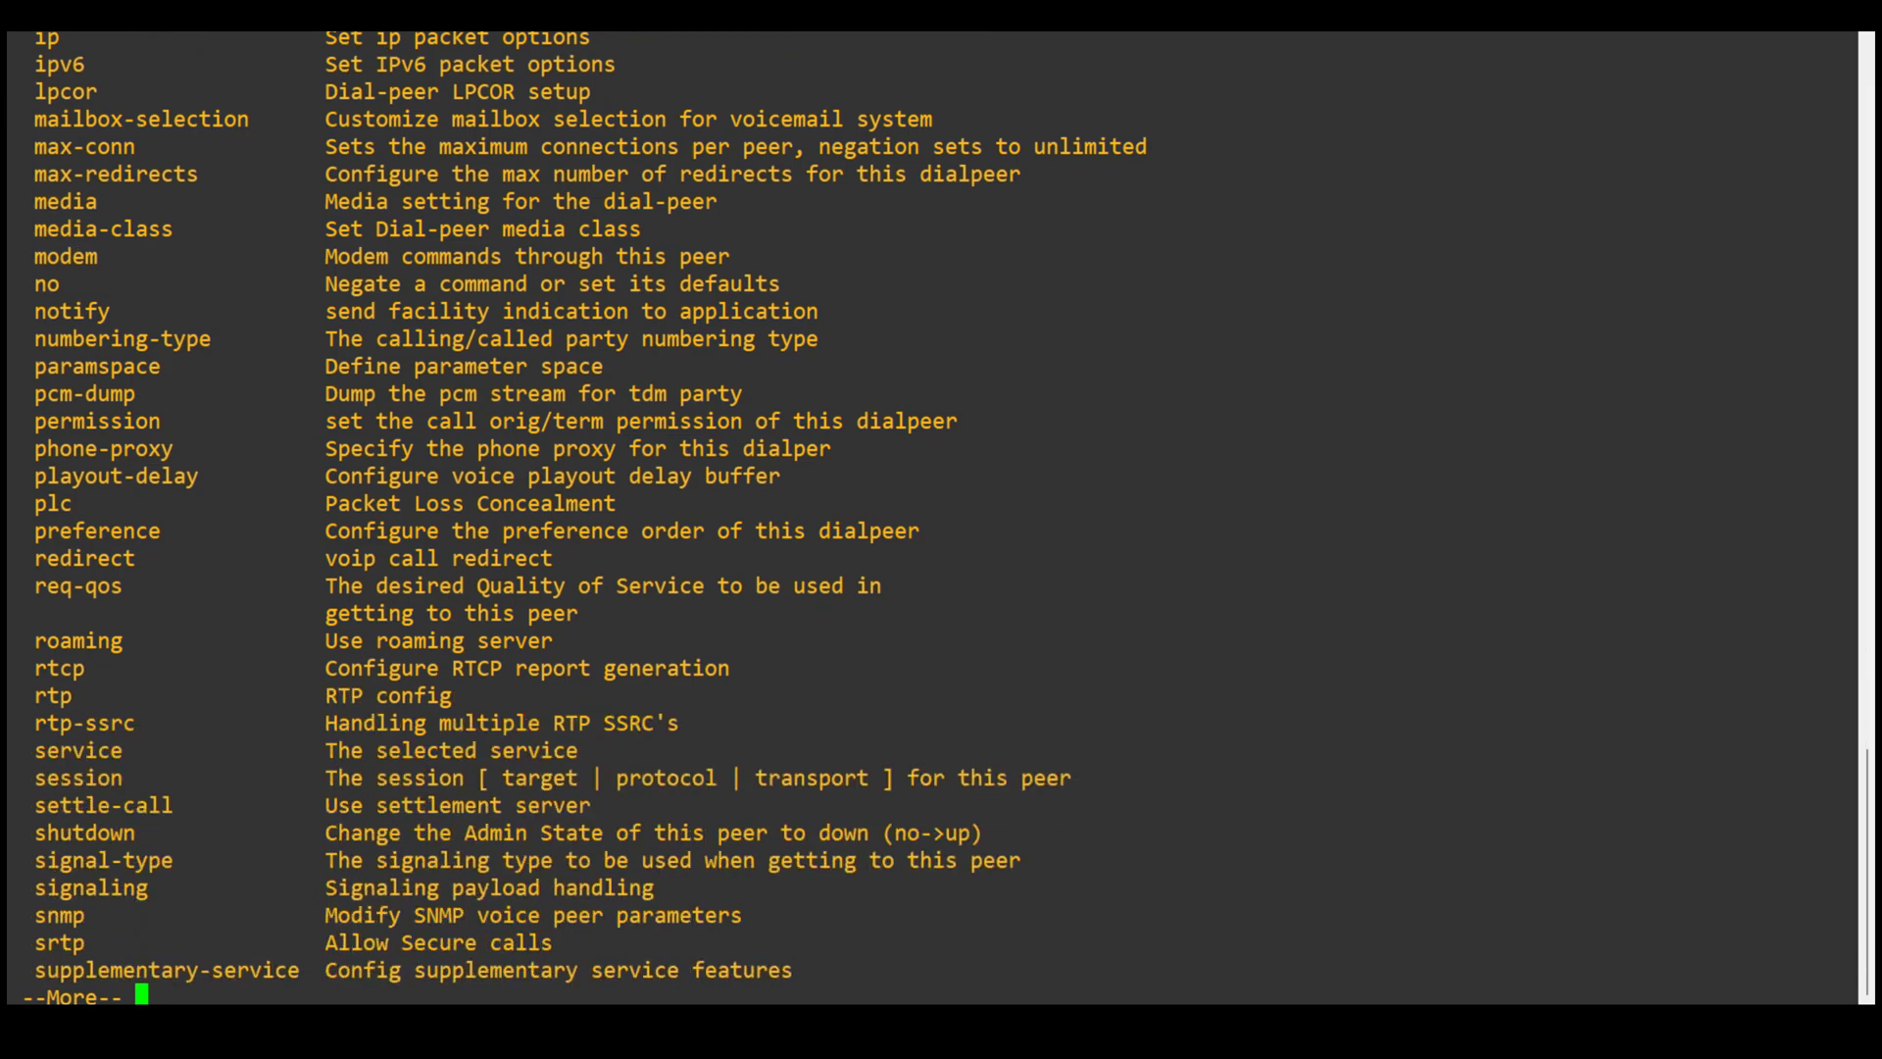
{"action": "key", "text": "Return"}
{"action": "key", "text": "Return"}
{"action": "key", "text": "Return"}
{"action": "key", "text": "Return"}
{"action": "key", "text": "Return"}
{"action": "key", "text": "Return"}
{"action": "key", "text": "Return"}
{"action": "key", "text": "Return"}
{"action": "key", "text": "Return"}
{"action": "key", "text": "Return"}
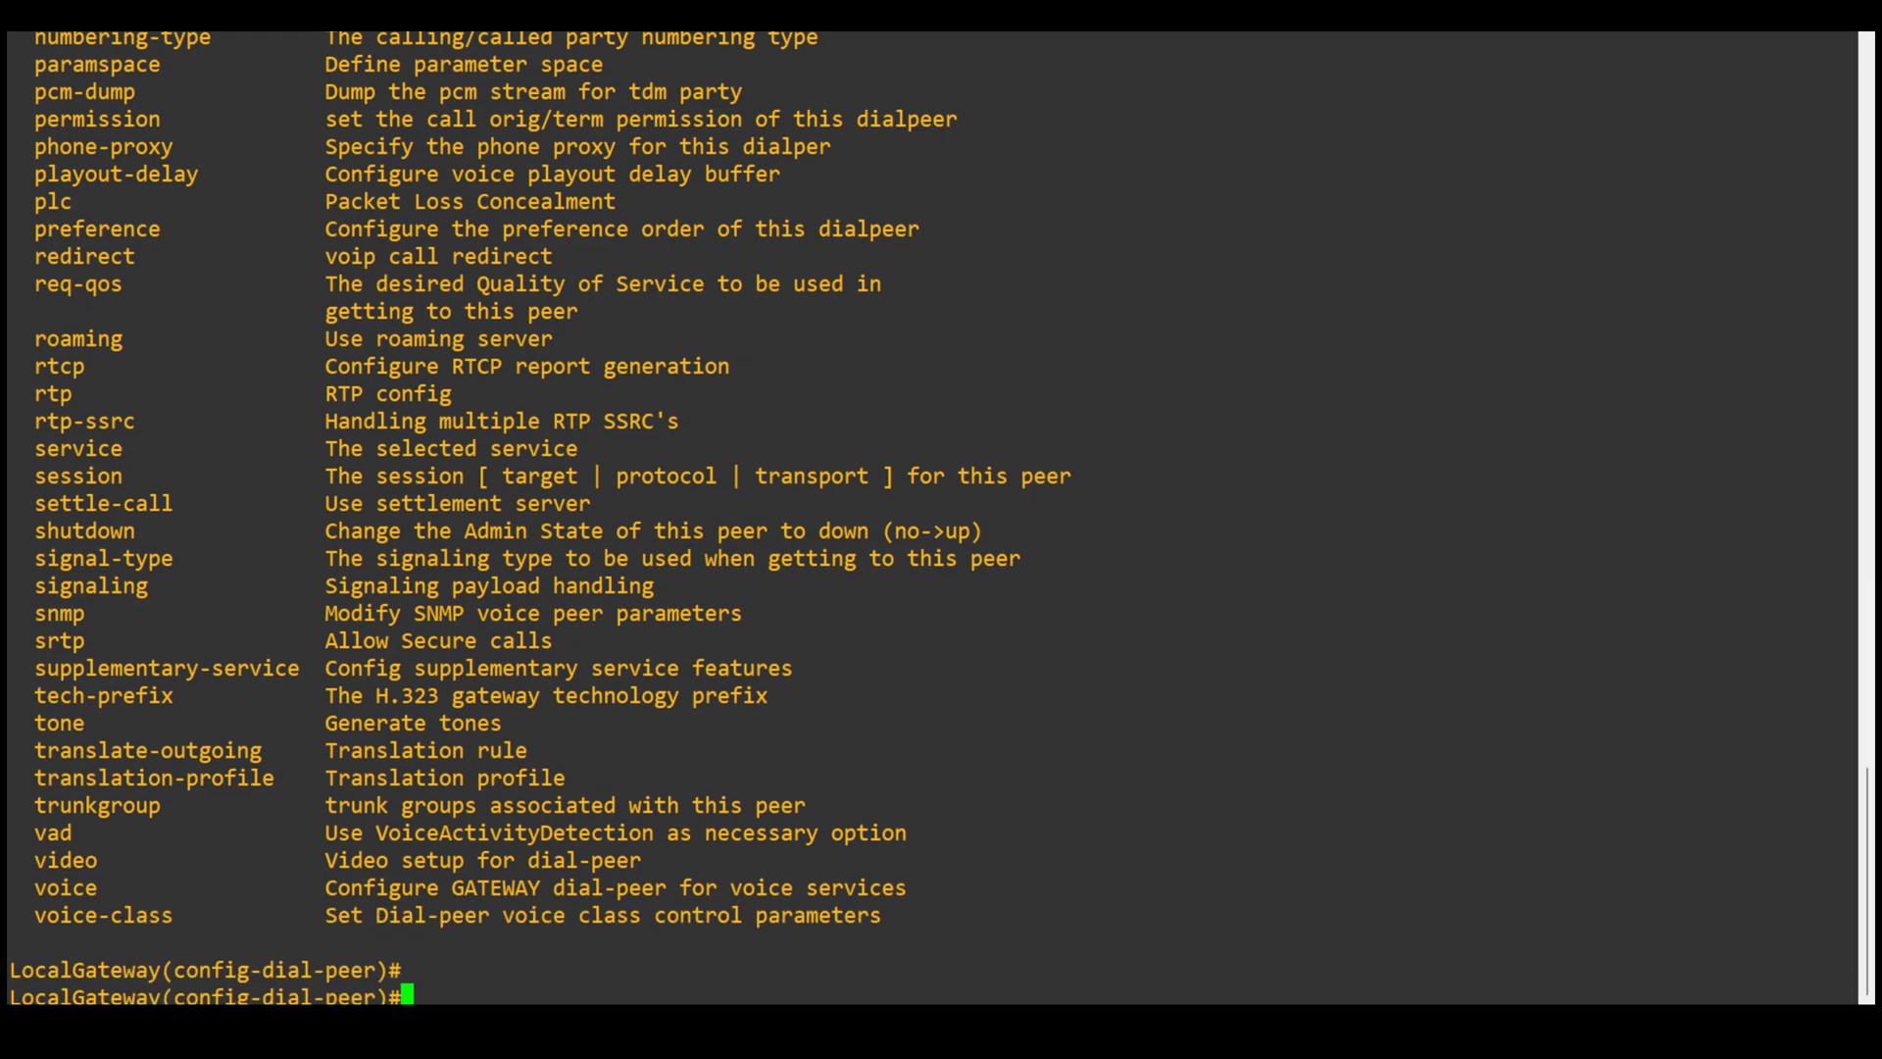
{"action": "key", "text": "Return"}
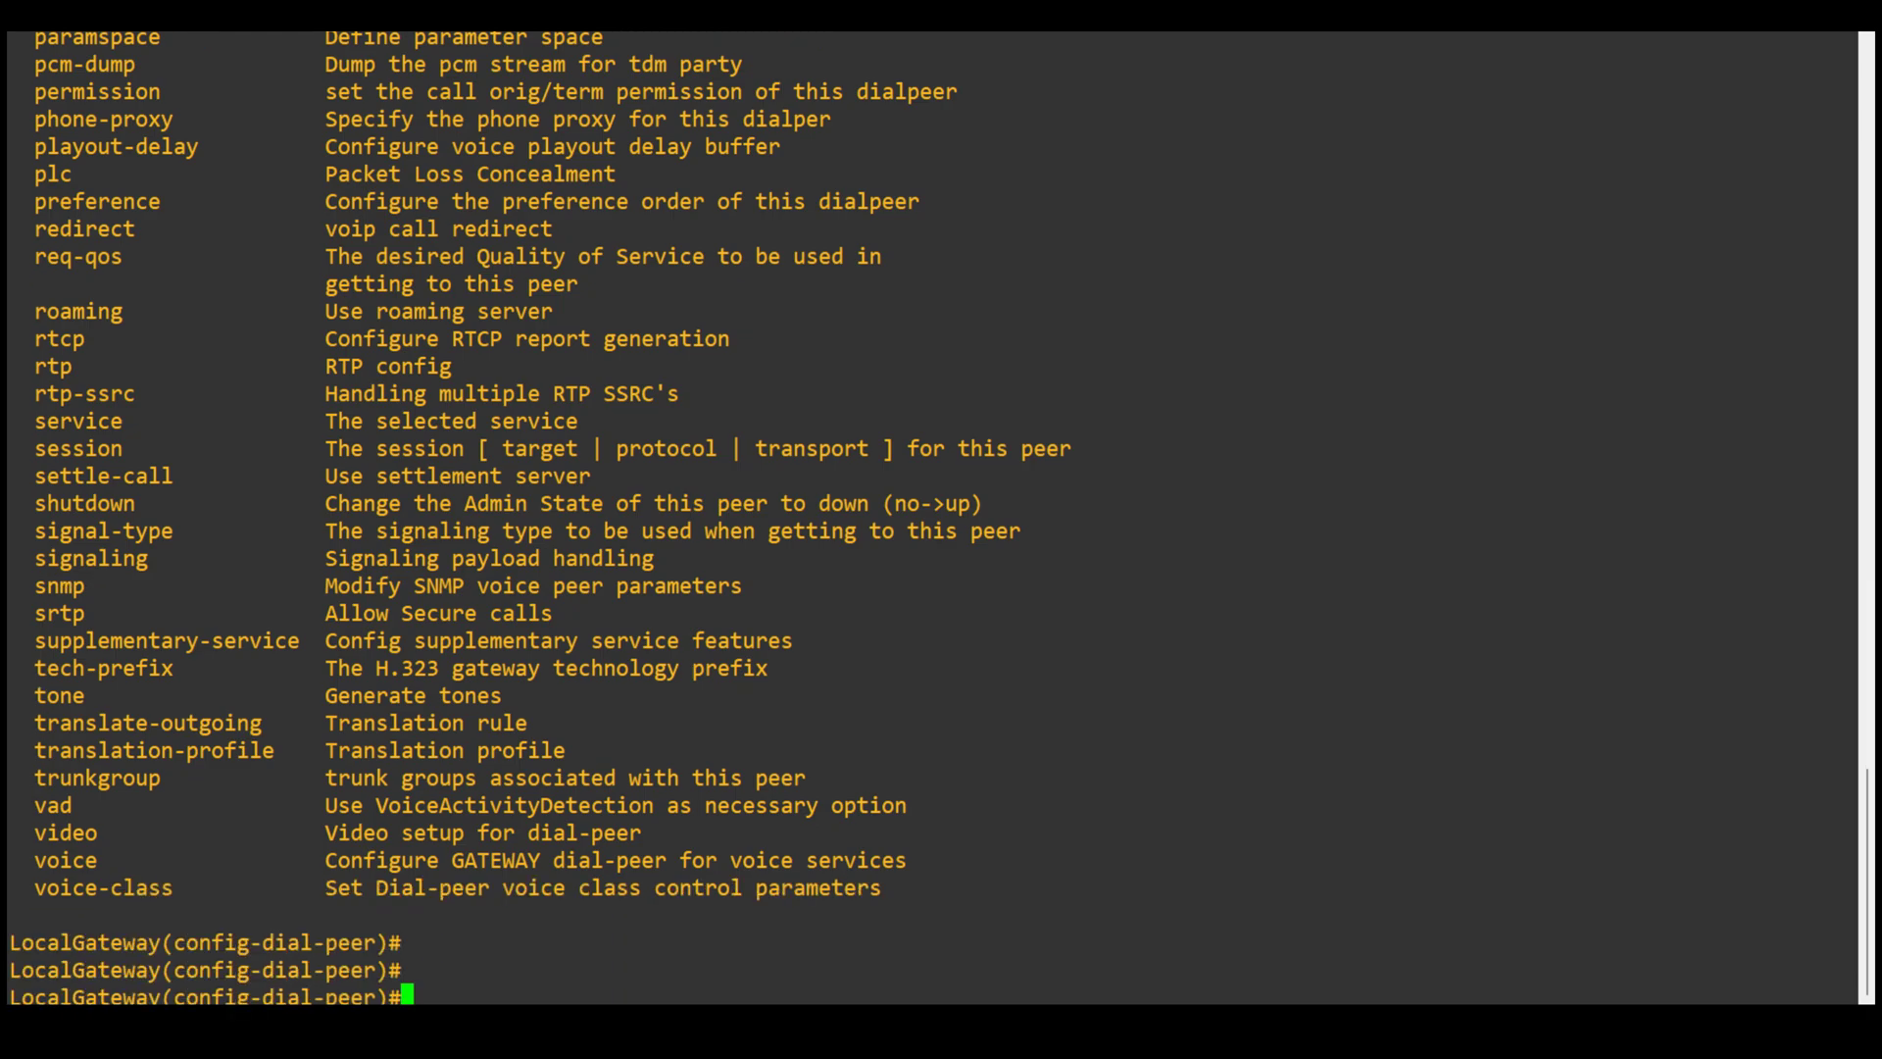
{"action": "type", "text": "tran"}
{"action": "key", "text": "Tab"}
{"action": "key", "text": "BackSpace"}
{"action": "key", "text": "BackSpace"}
{"action": "key", "text": "BackSpace"}
{"action": "key", "text": "BackSpace"}
{"action": "key", "text": "BackSpace"}
{"action": "key", "text": "BackSpace"}
{"action": "key", "text": "BackSpace"}
{"action": "key", "text": "BackSpace"}
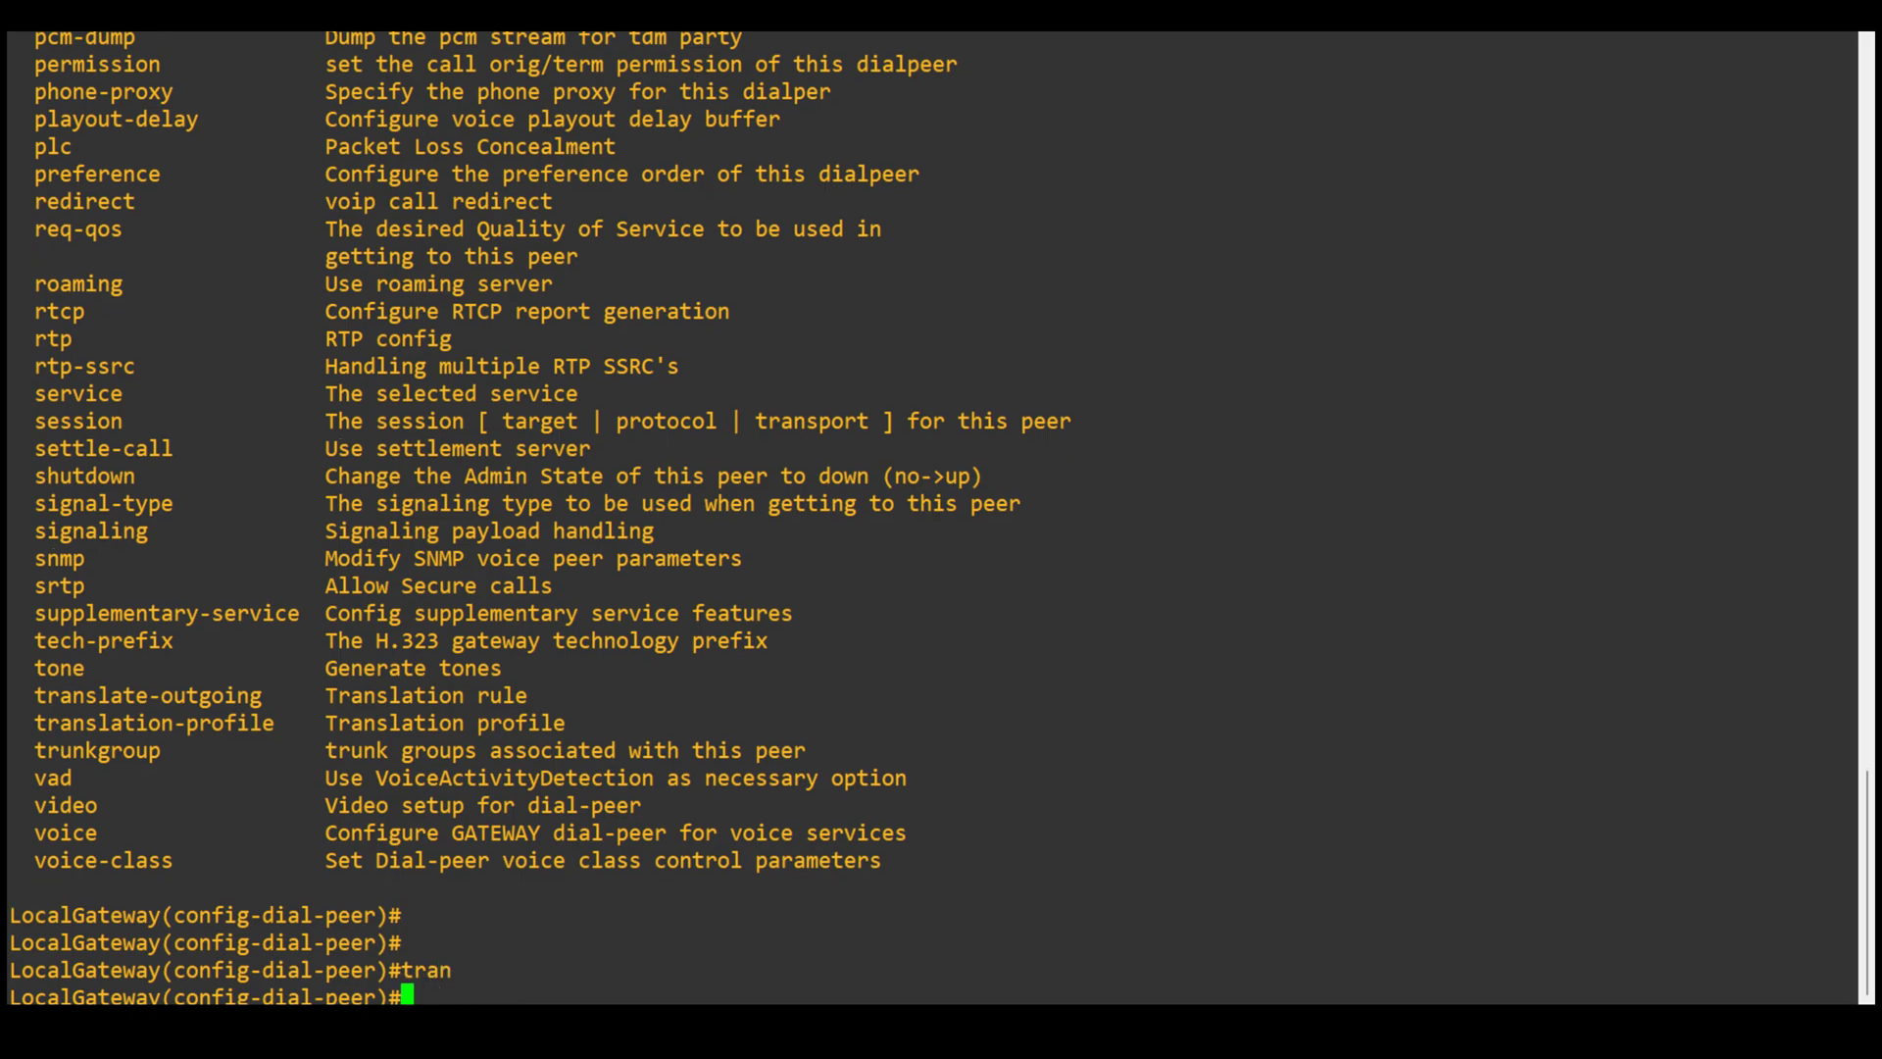
- Set the session protocol of dial peer 10 with session protocol sipv2
{"action": "type", "text": "0~"}
{"action": "key", "text": "BackSpace"}
{"action": "key", "text": "BackSpace"}
{"action": "key", "text": "Return"}
{"action": "key", "text": "Return"}
{"action": "key", "text": "Return"}
{"action": "type", "text": "ses"}
{"action": "key", "text": "Tab"}
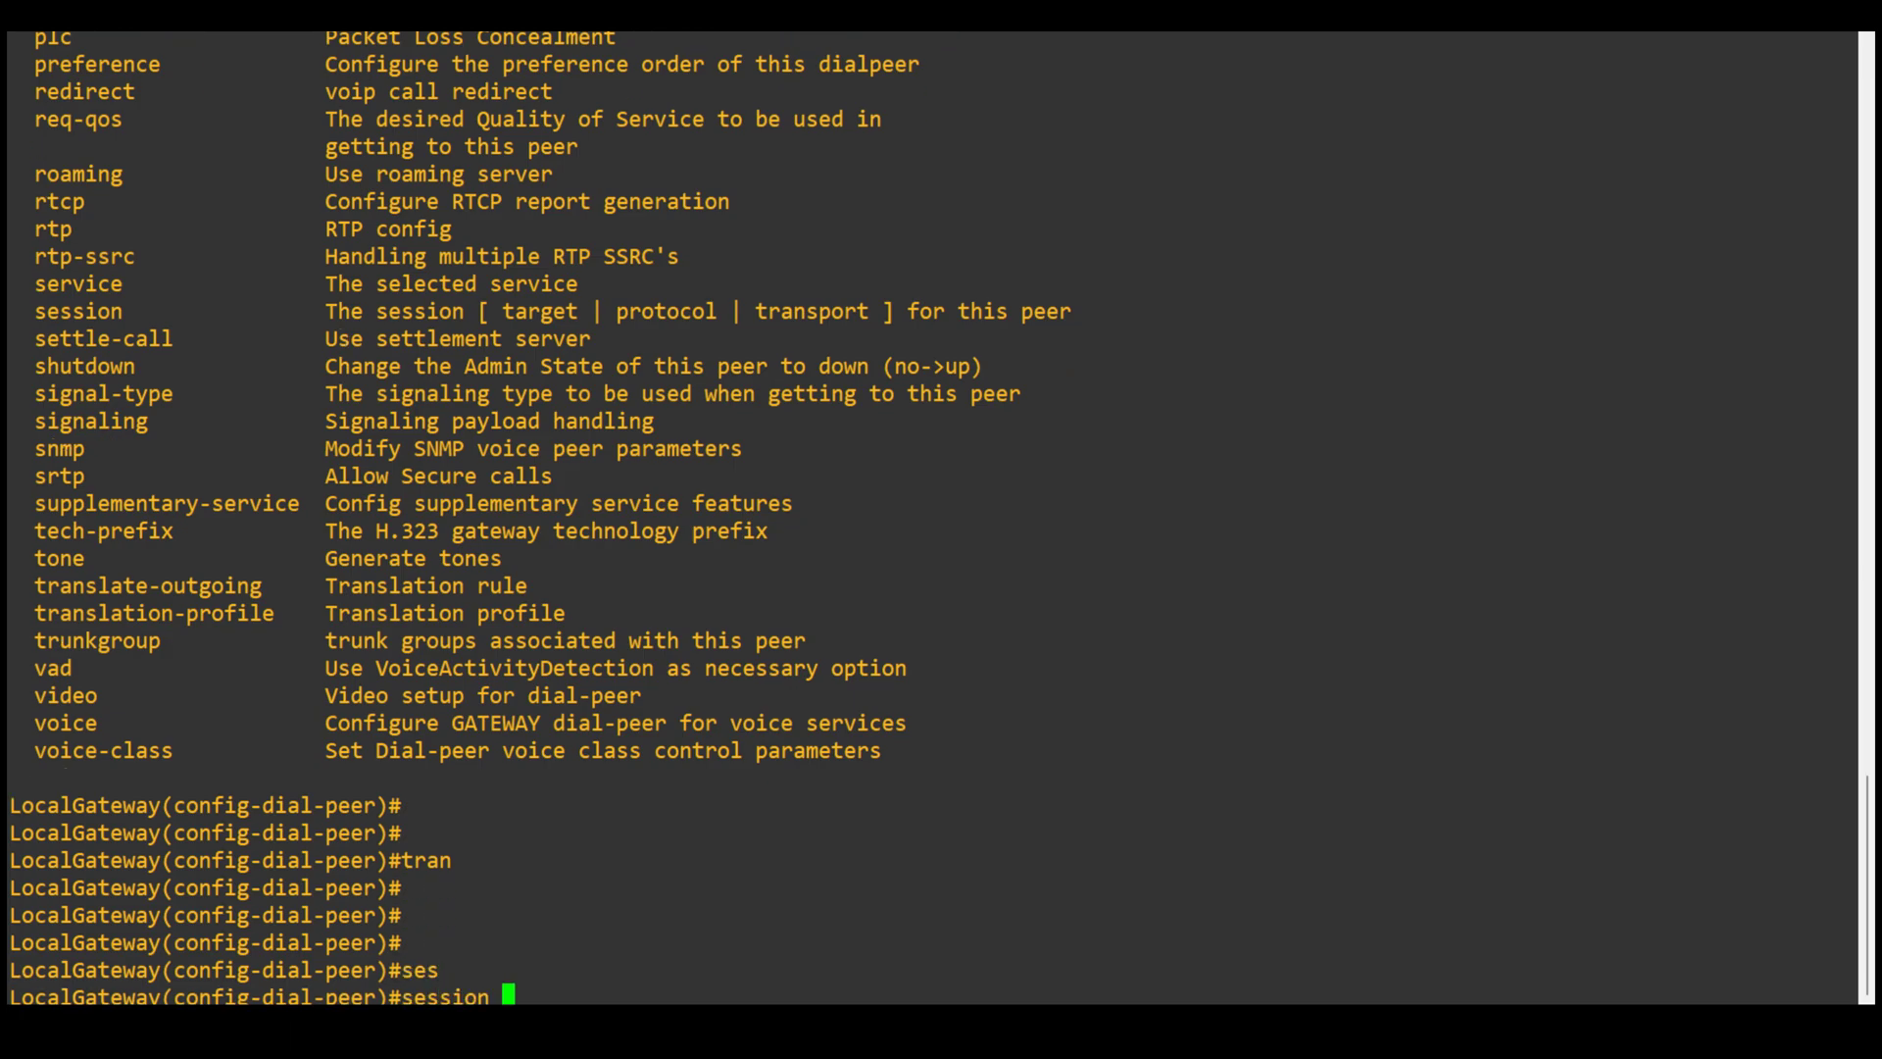
{"action": "type", "text": "pro"}
{"action": "key", "text": "Tab"}
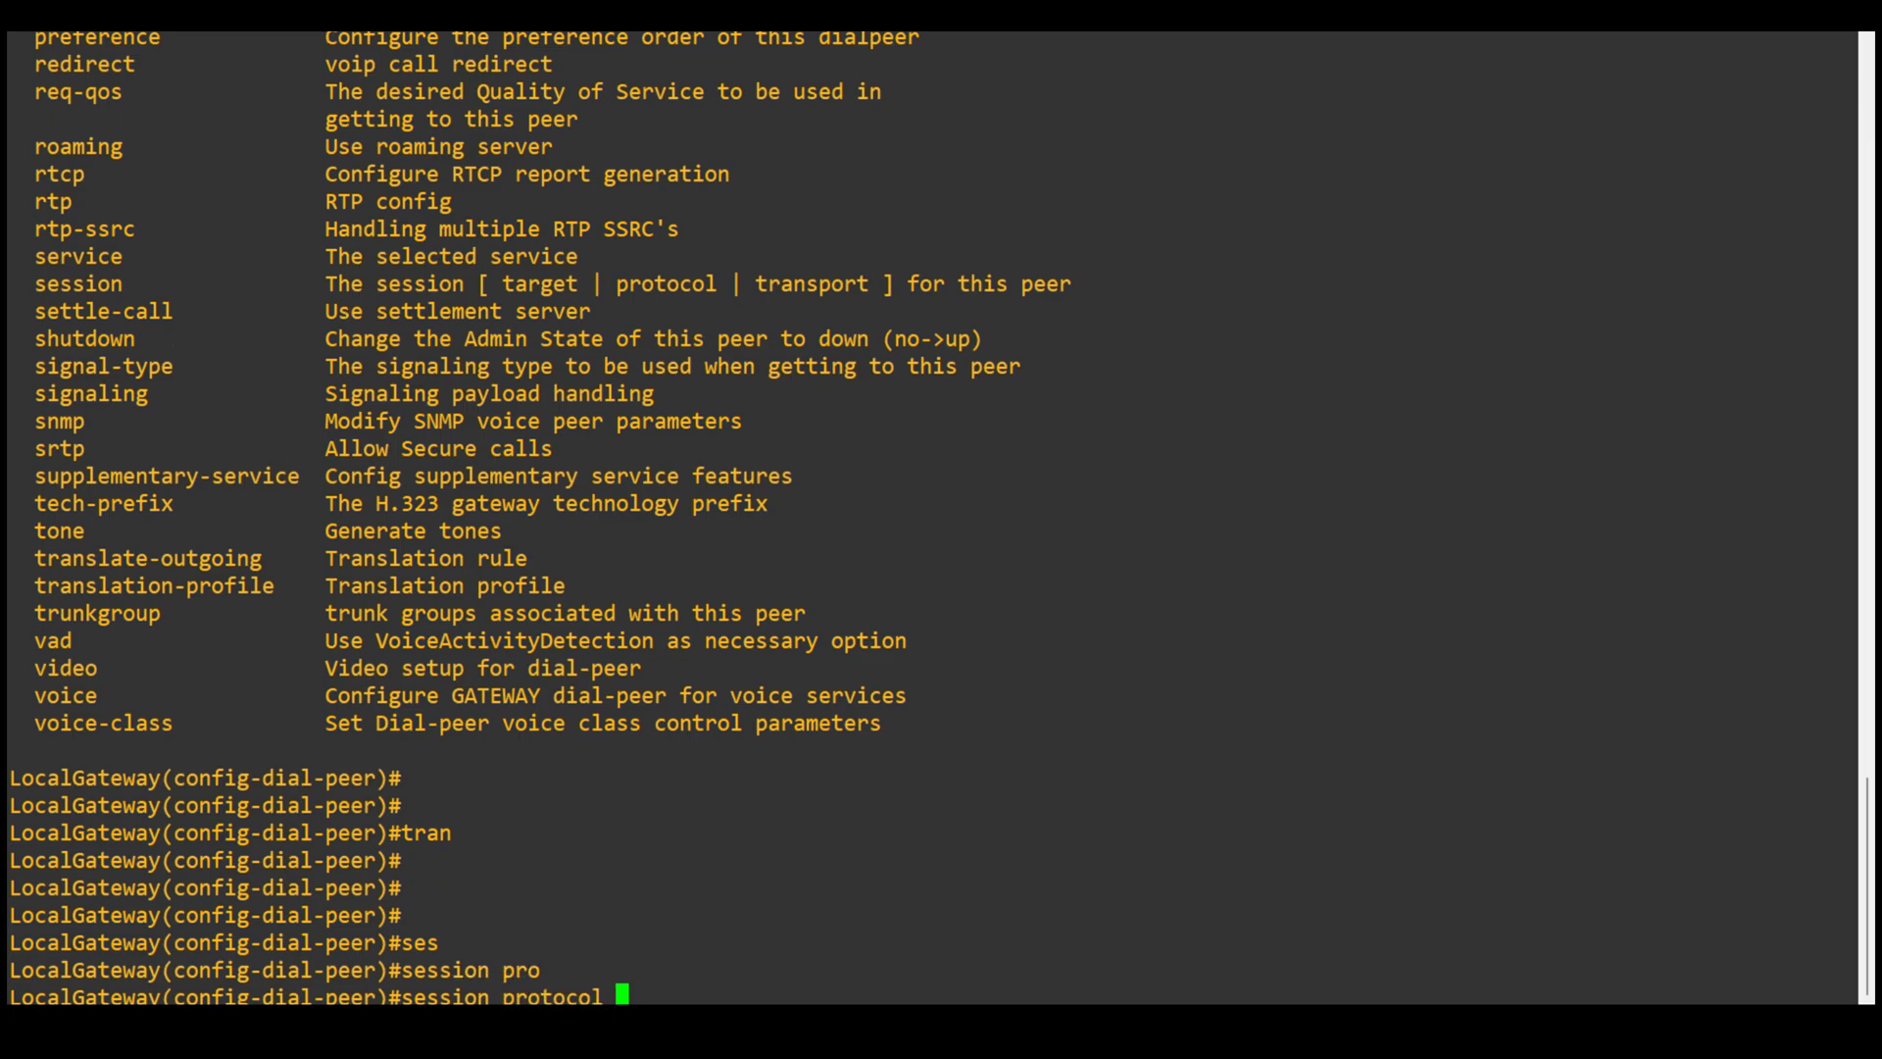
{"action": "type", "text": "s"}
{"action": "key", "text": "Tab"}
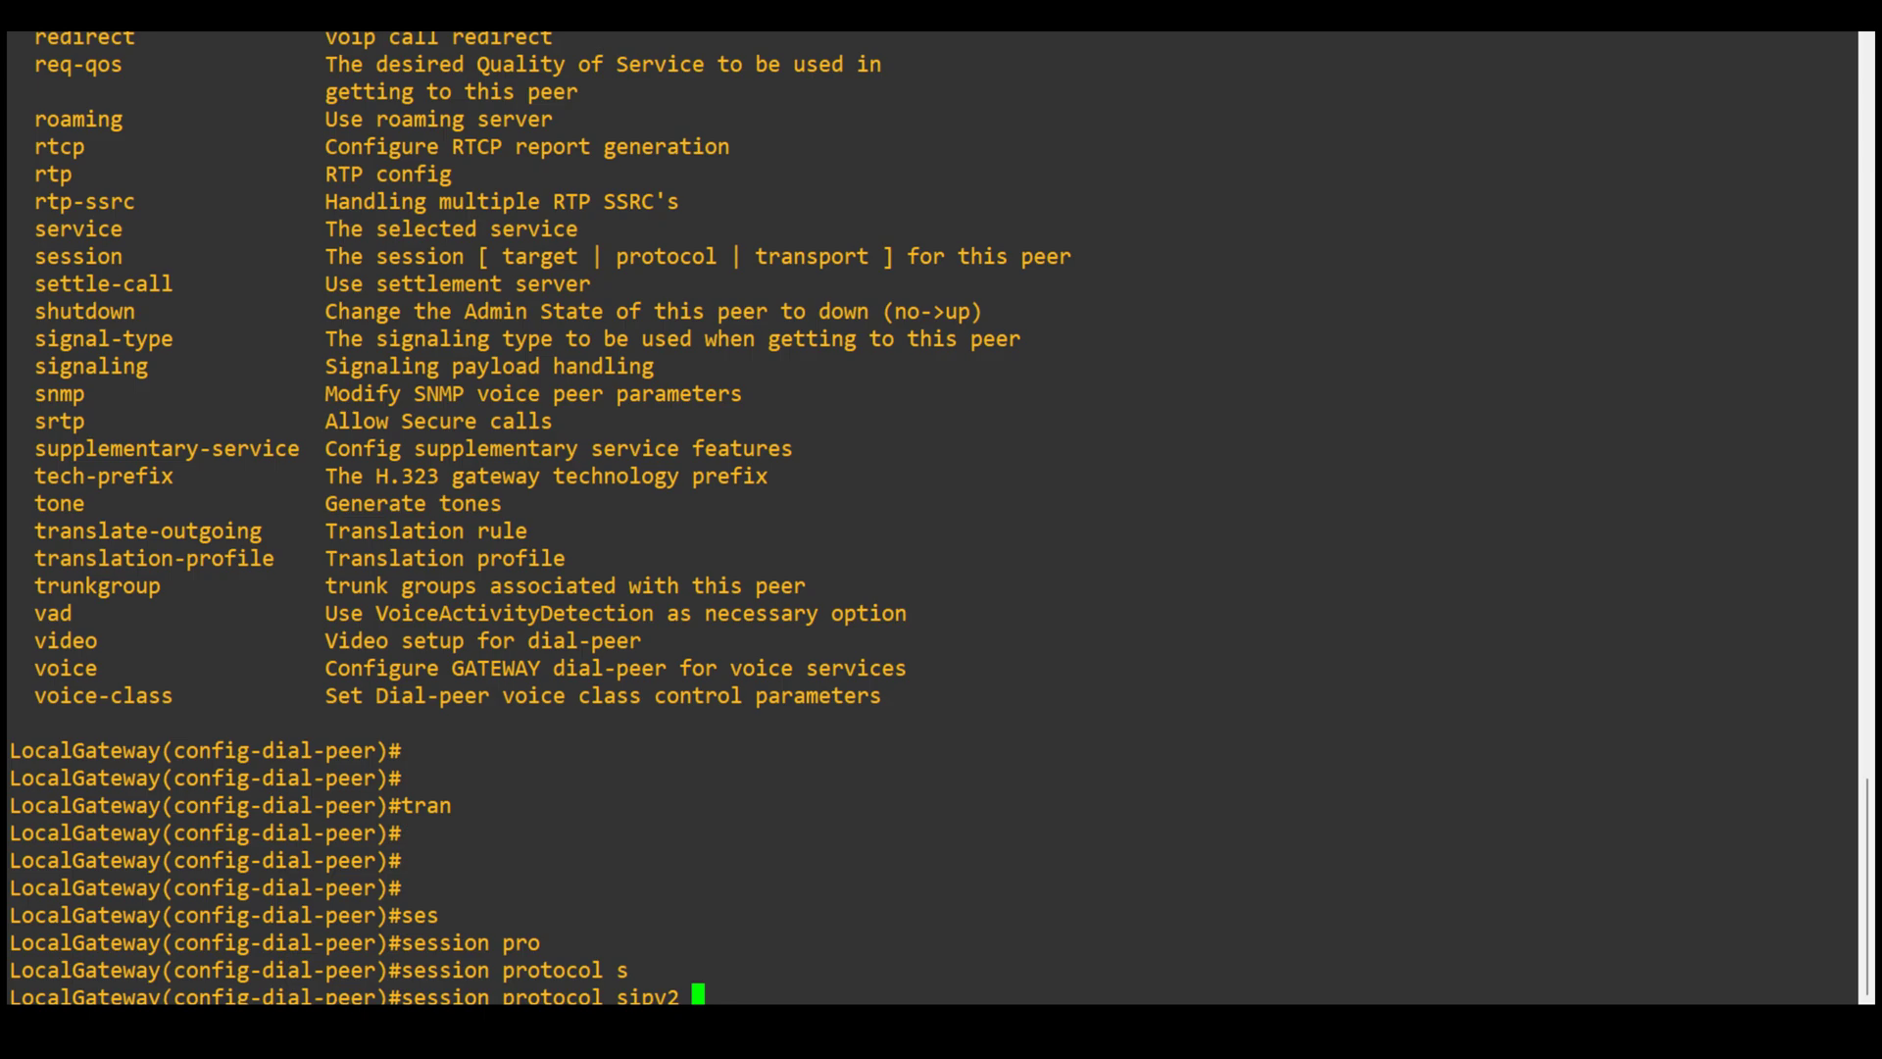
{"action": "key", "text": "Return"}
{"action": "key", "text": "Return"}
{"action": "key", "text": "Return"}
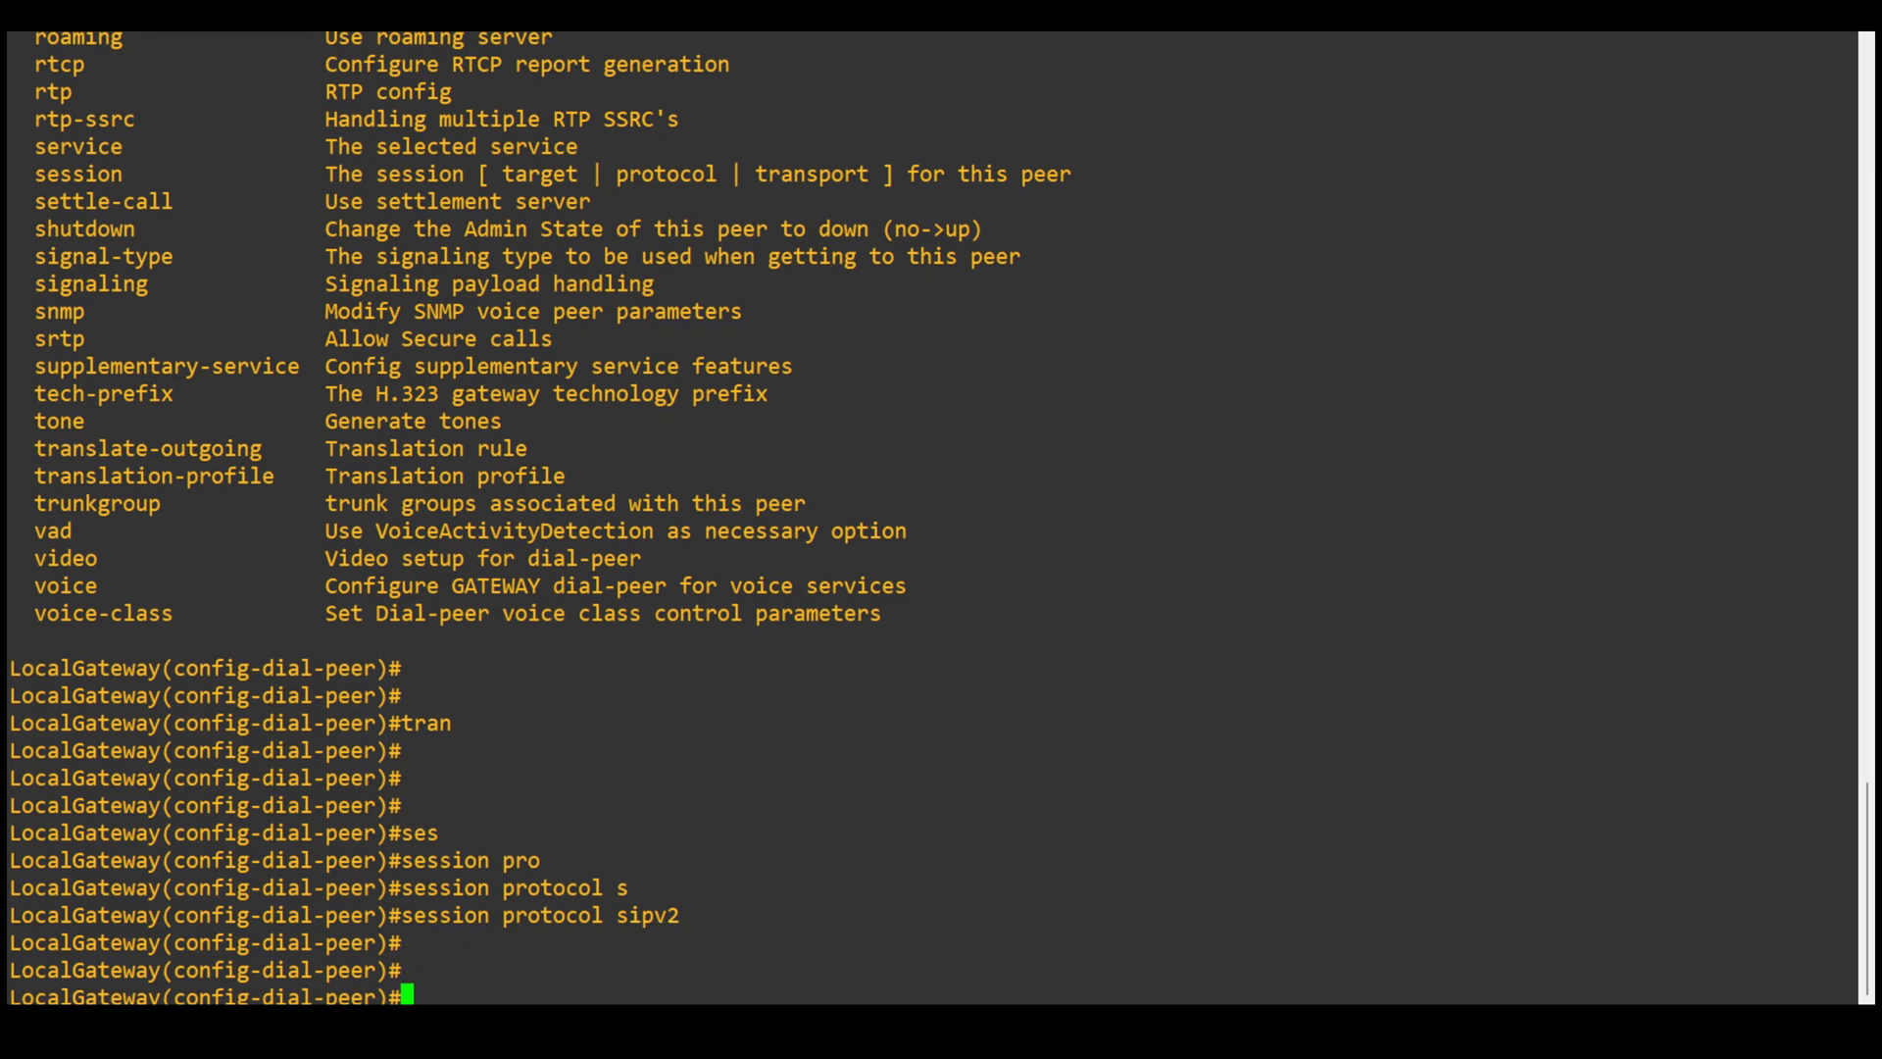
{"action": "key", "text": "Return"}
{"action": "key", "text": "Return"}
- Try to set the dial peer's codec with codec 711
{"action": "type", "text": "co"}
{"action": "key", "text": "Tab"}
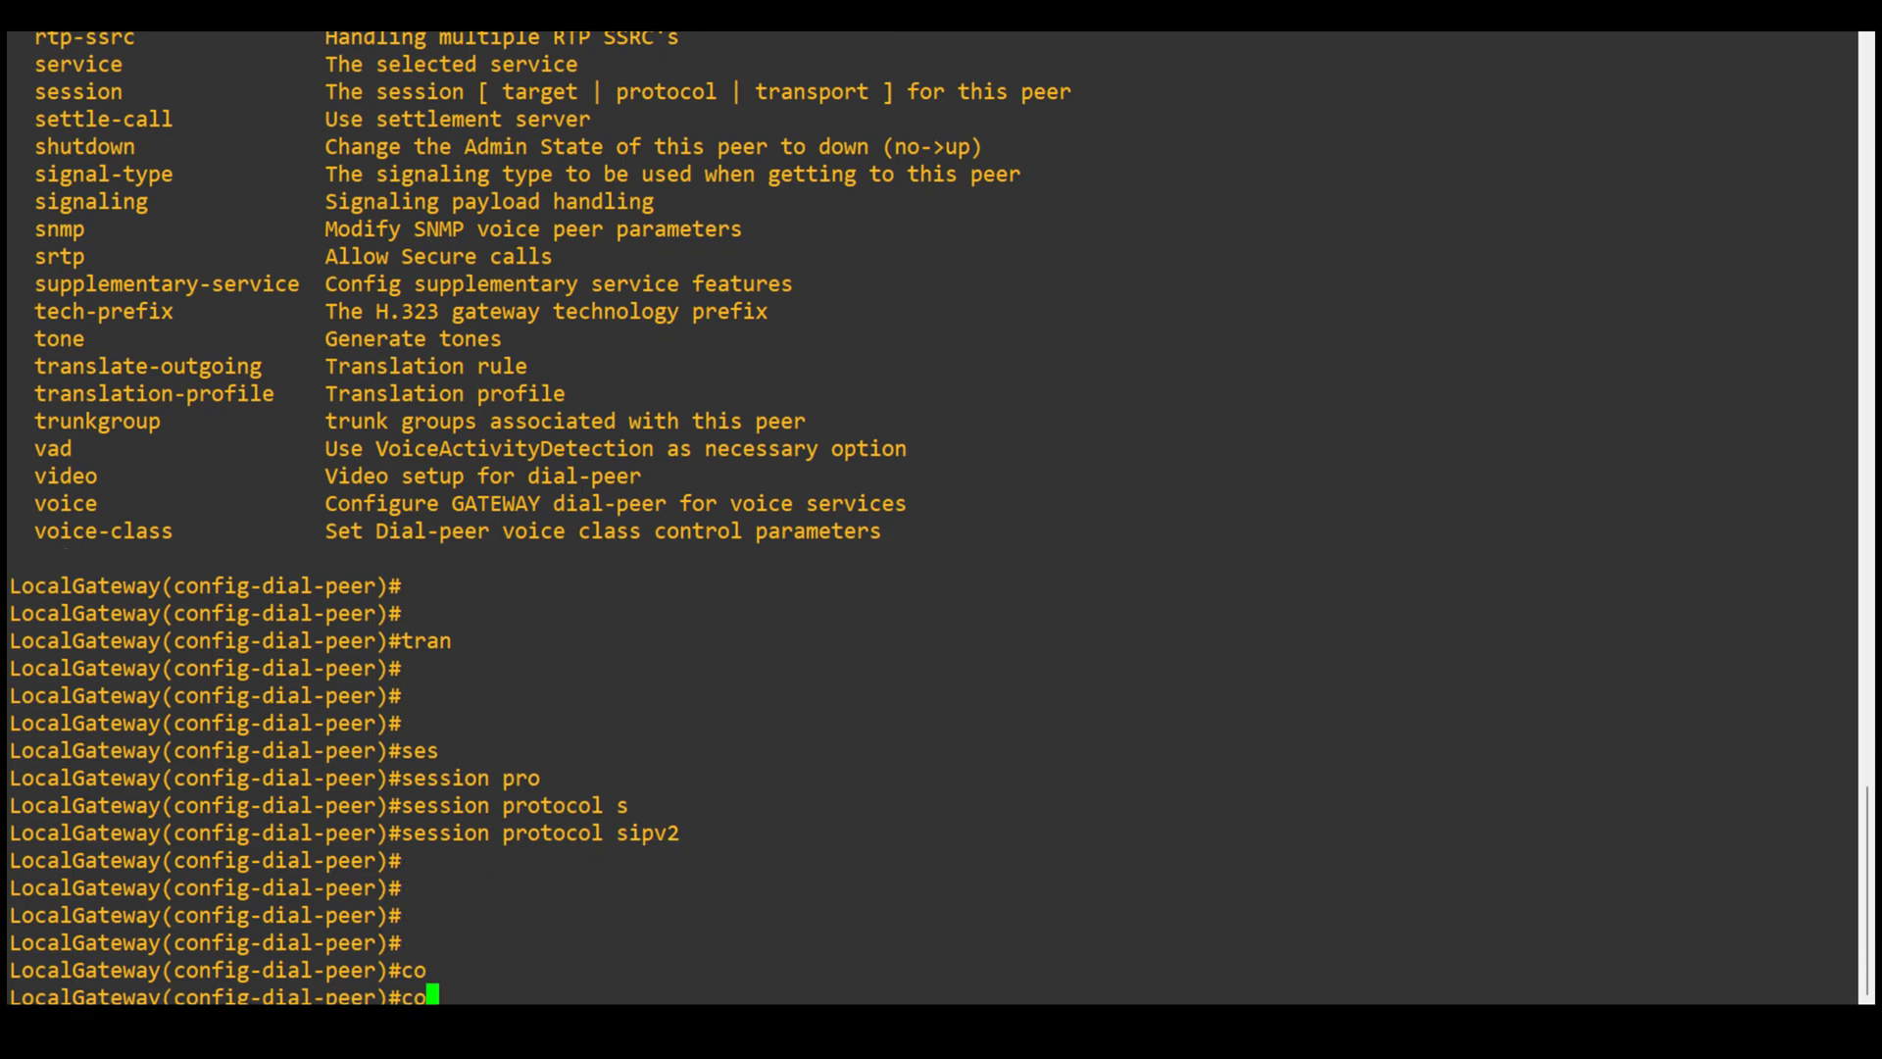
{"action": "type", "text": "dec"}
{"action": "key", "text": "Tab"}
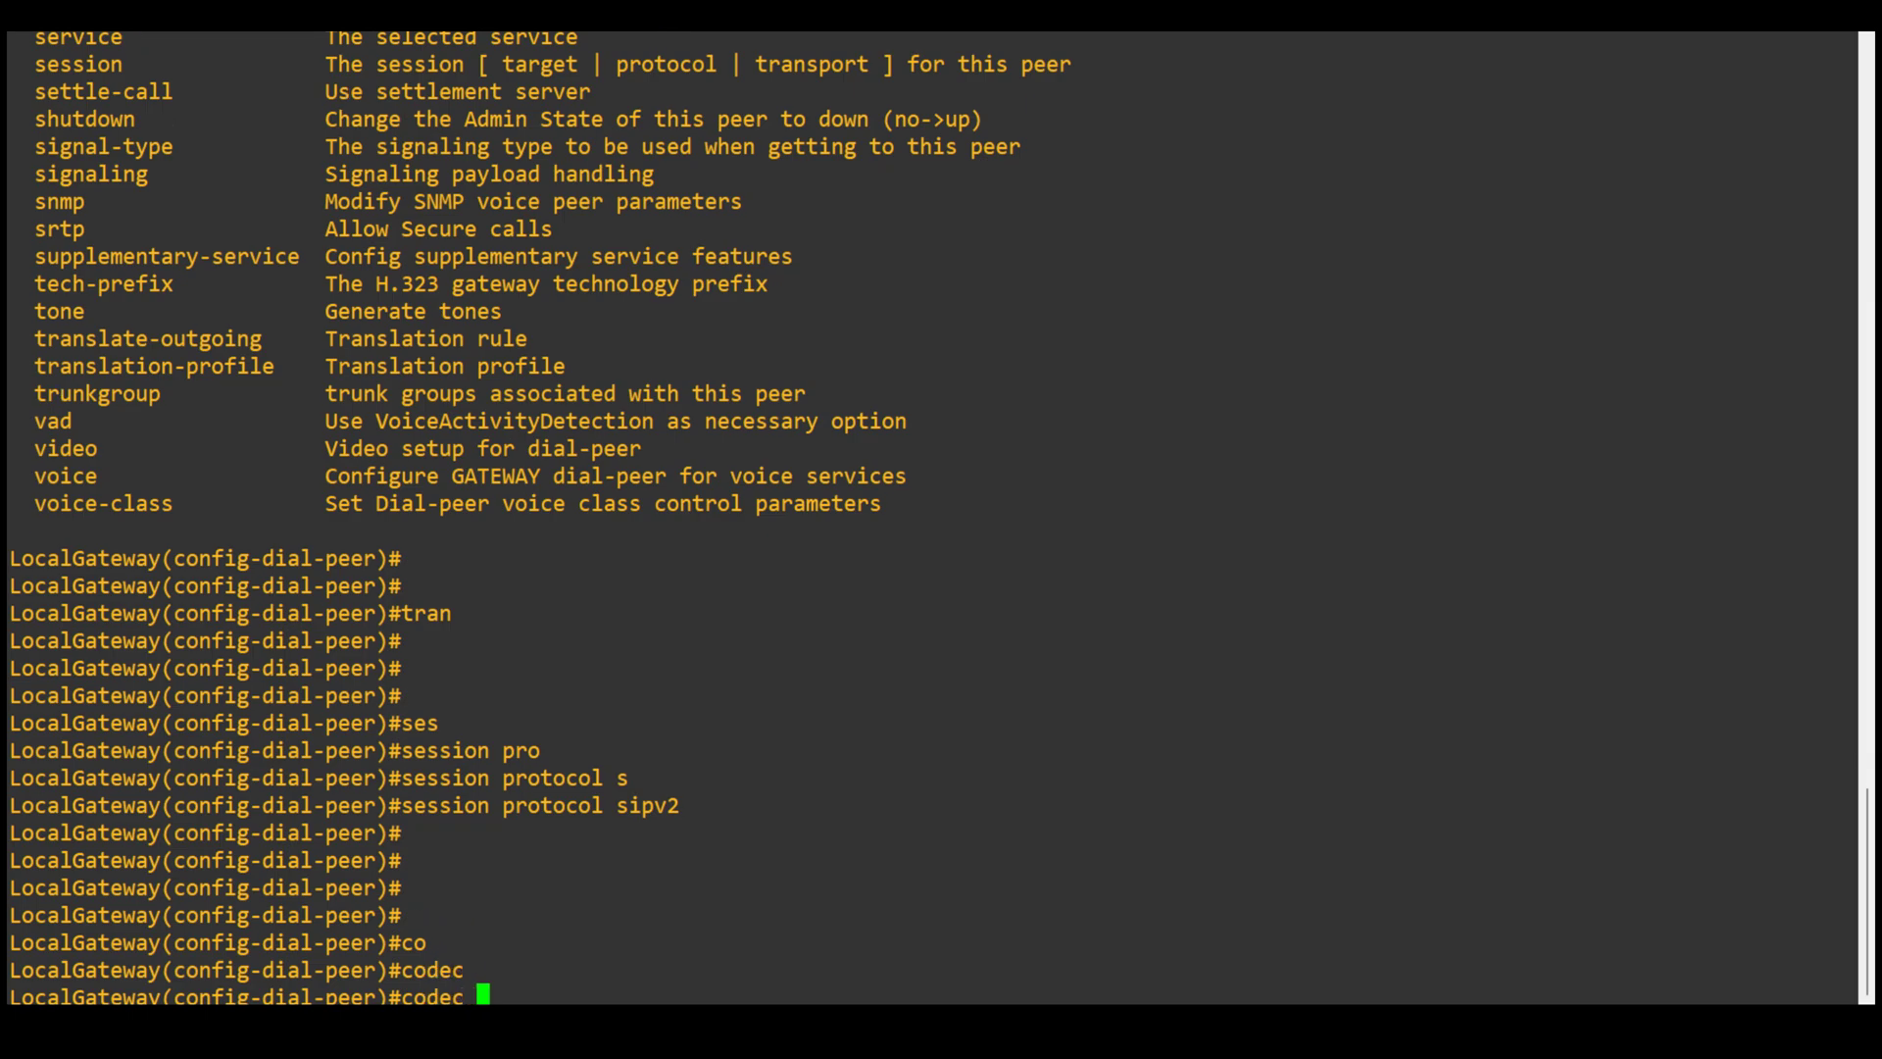
{"action": "type", "text": "711"}
{"action": "key", "text": "Return"}
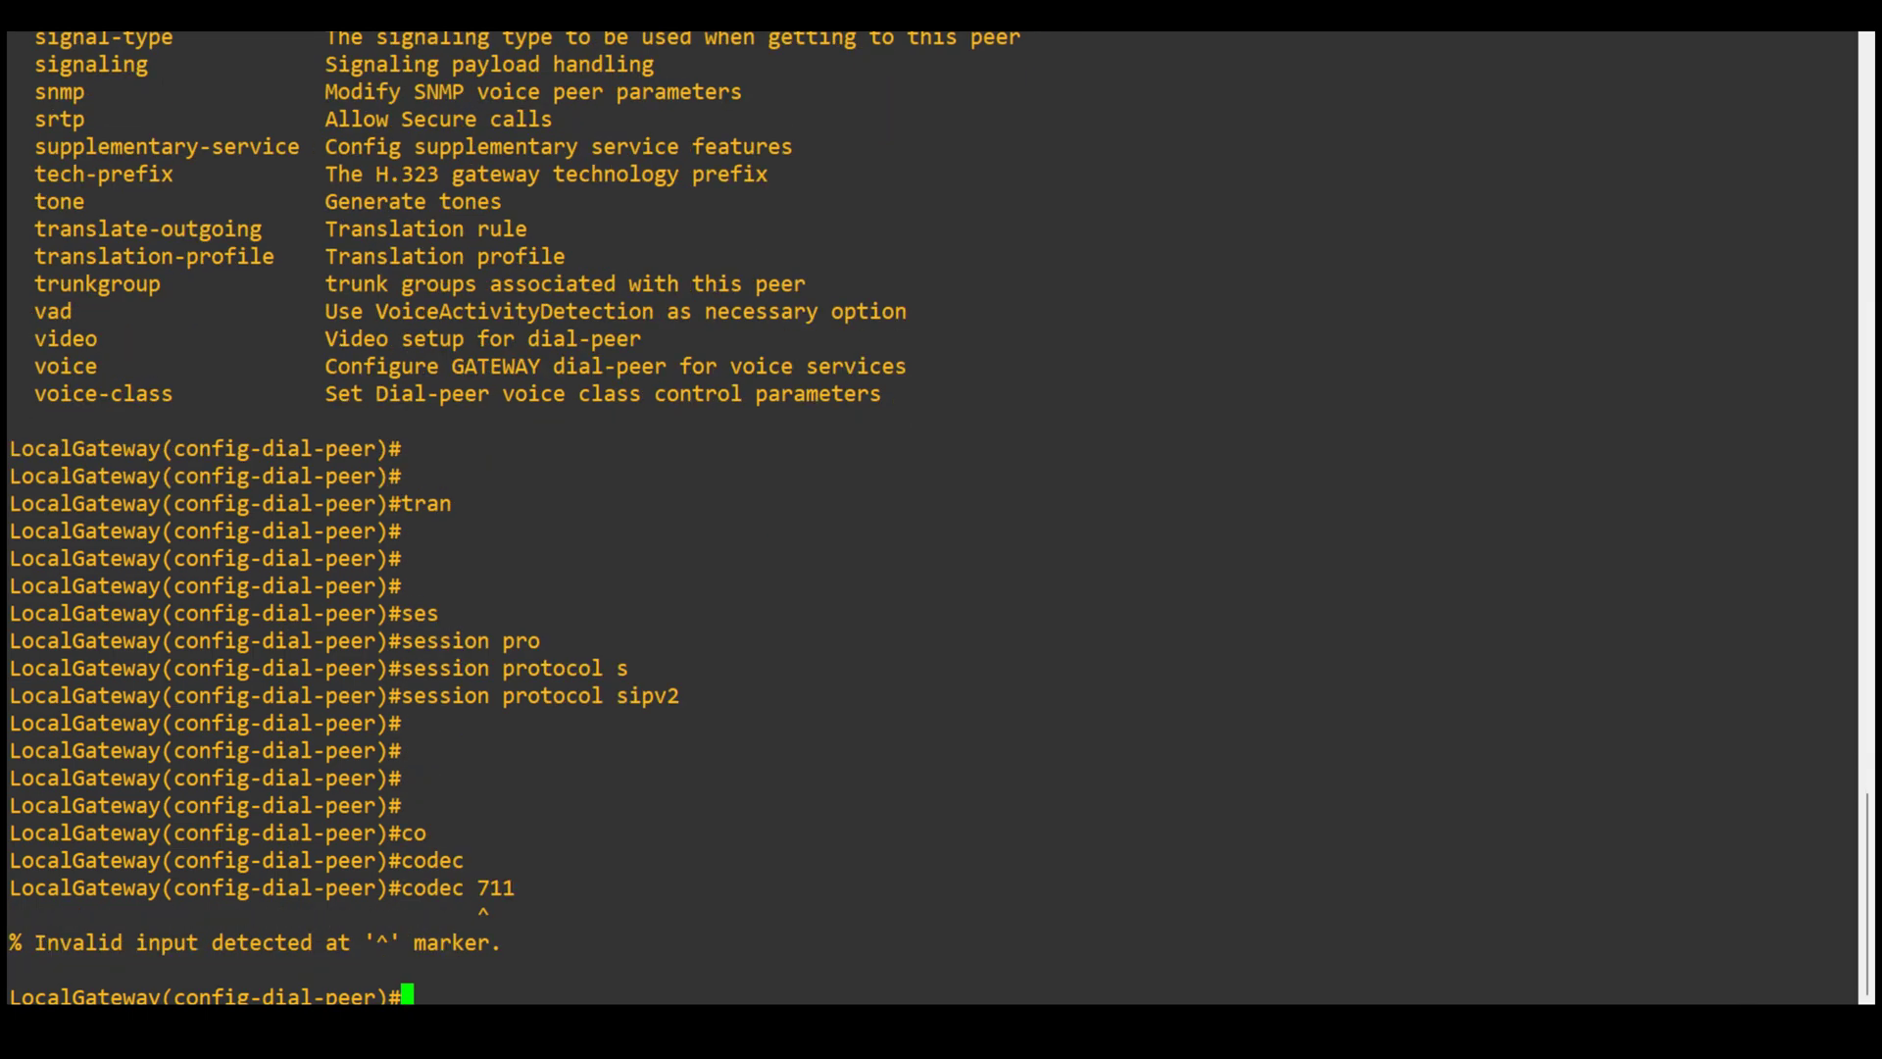
- List the codec names starting with g that the dial peer accepts
{"action": "key", "text": "Up"}
{"action": "key", "text": "BackSpace"}
{"action": "key", "text": "BackSpace"}
{"action": "key", "text": "BackSpace"}
{"action": "type", "text": "g"}
{"action": "key", "text": "Tab"}
{"action": "type", "text": "?"}
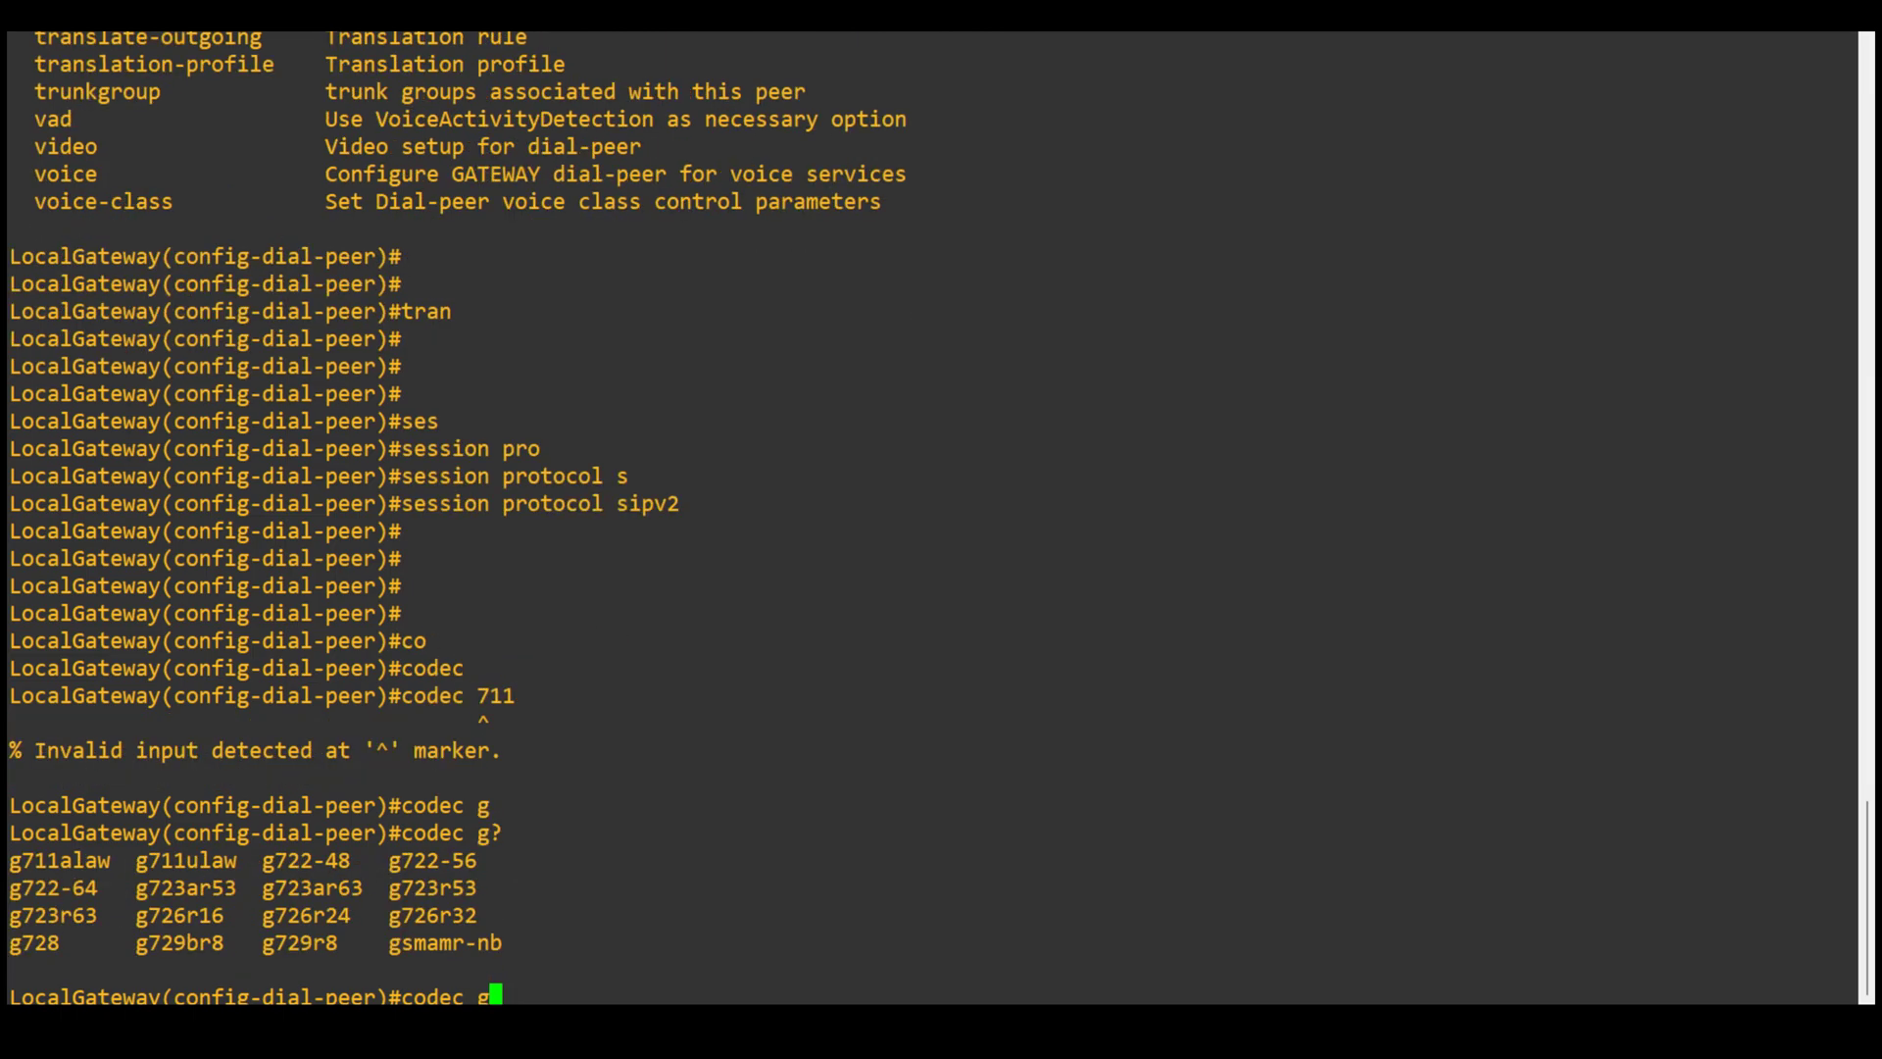
- Try to set the dial peer's codec with codec g7111 and codec g711
{"action": "type", "text": "7111"}
{"action": "key", "text": "Return"}
{"action": "key", "text": "Up"}
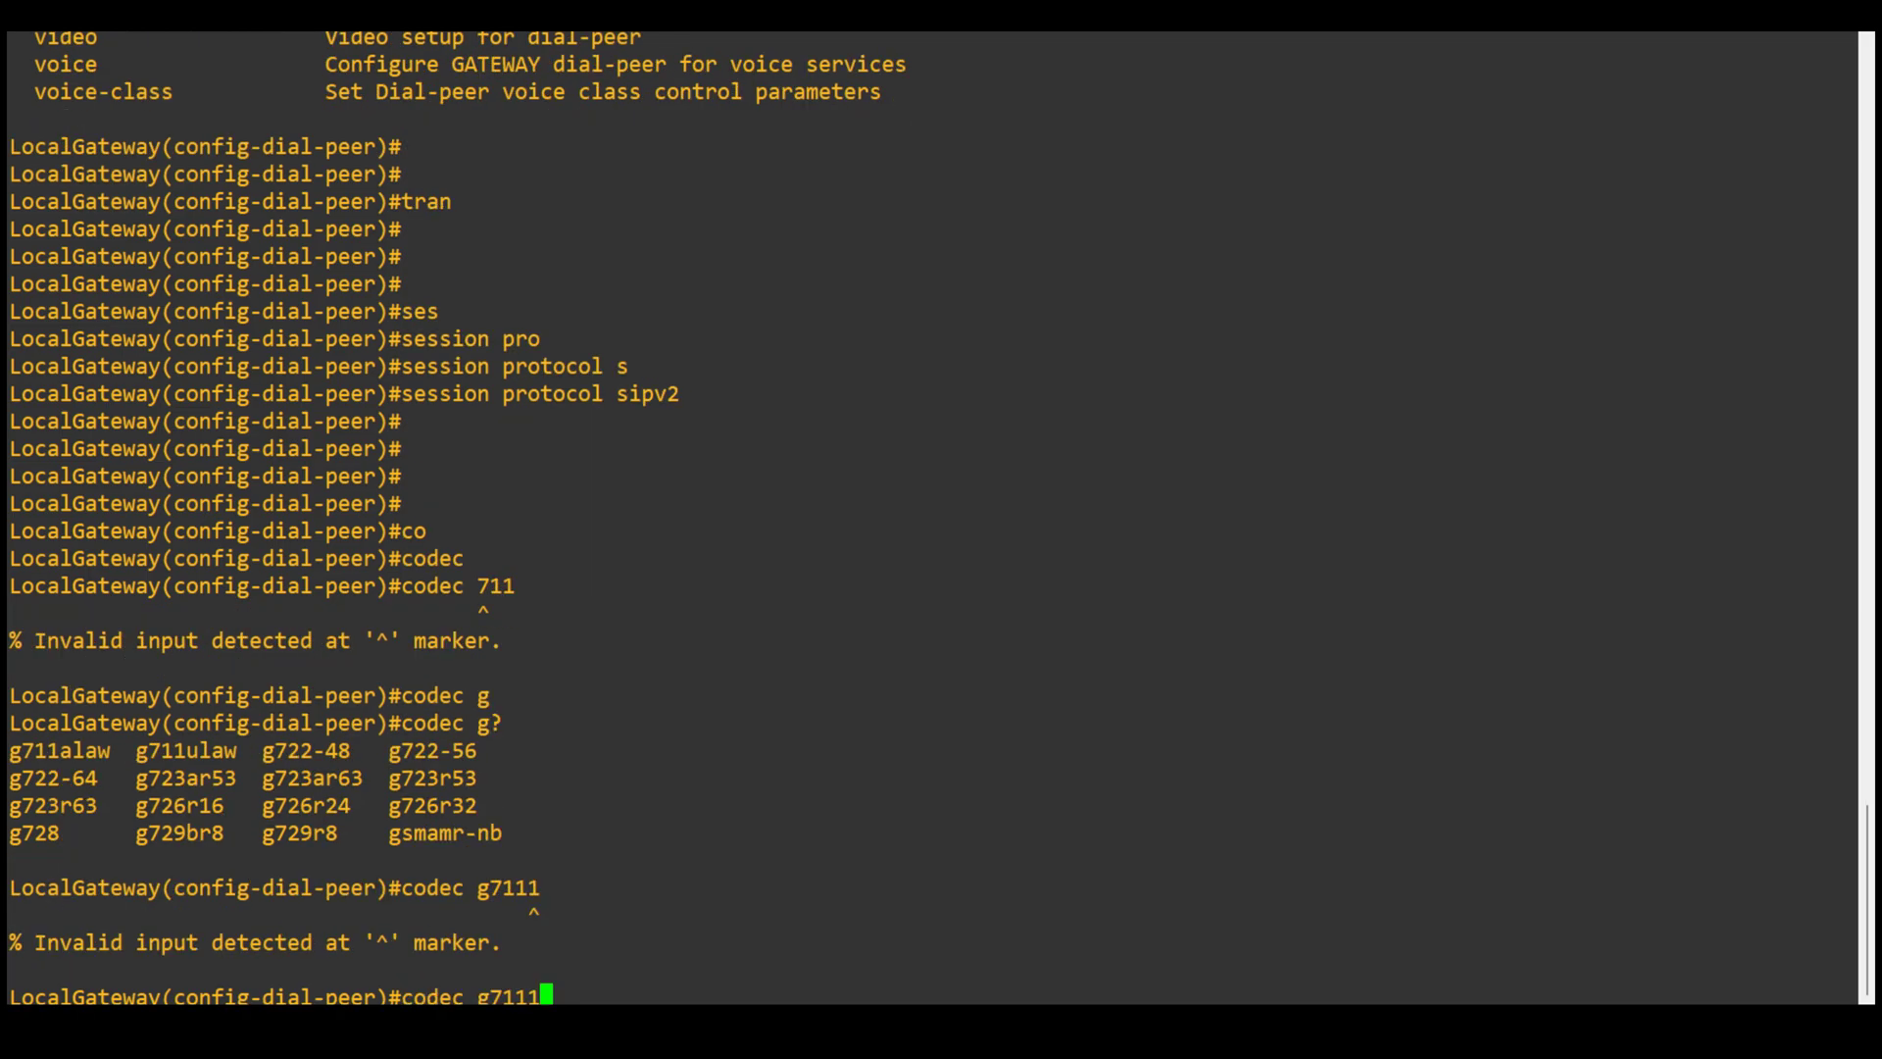
{"action": "key", "text": "BackSpace"}
{"action": "key", "text": "Return"}
{"action": "key", "text": "Return"}
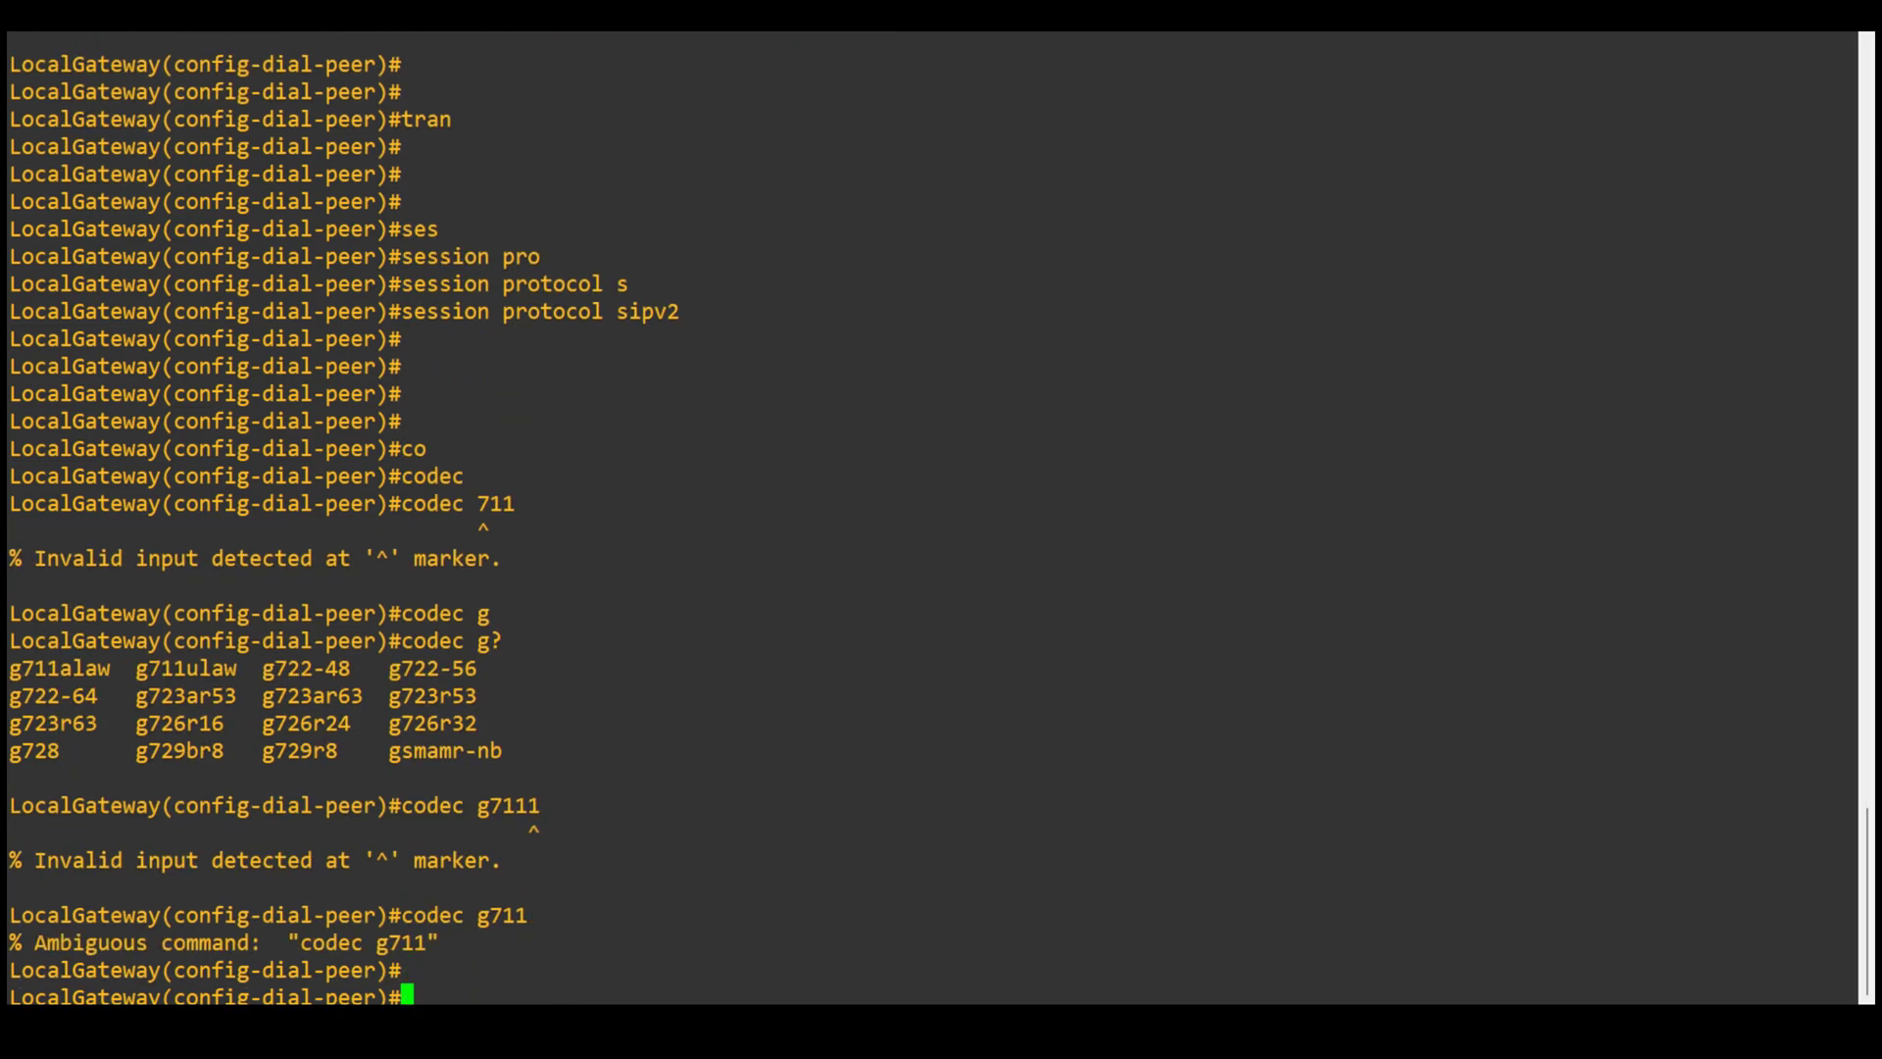
- List the g711 codec variants and set the dial peer's codec with codec g711ulaw
{"action": "key", "text": "Up"}
{"action": "type", "text": "?"}
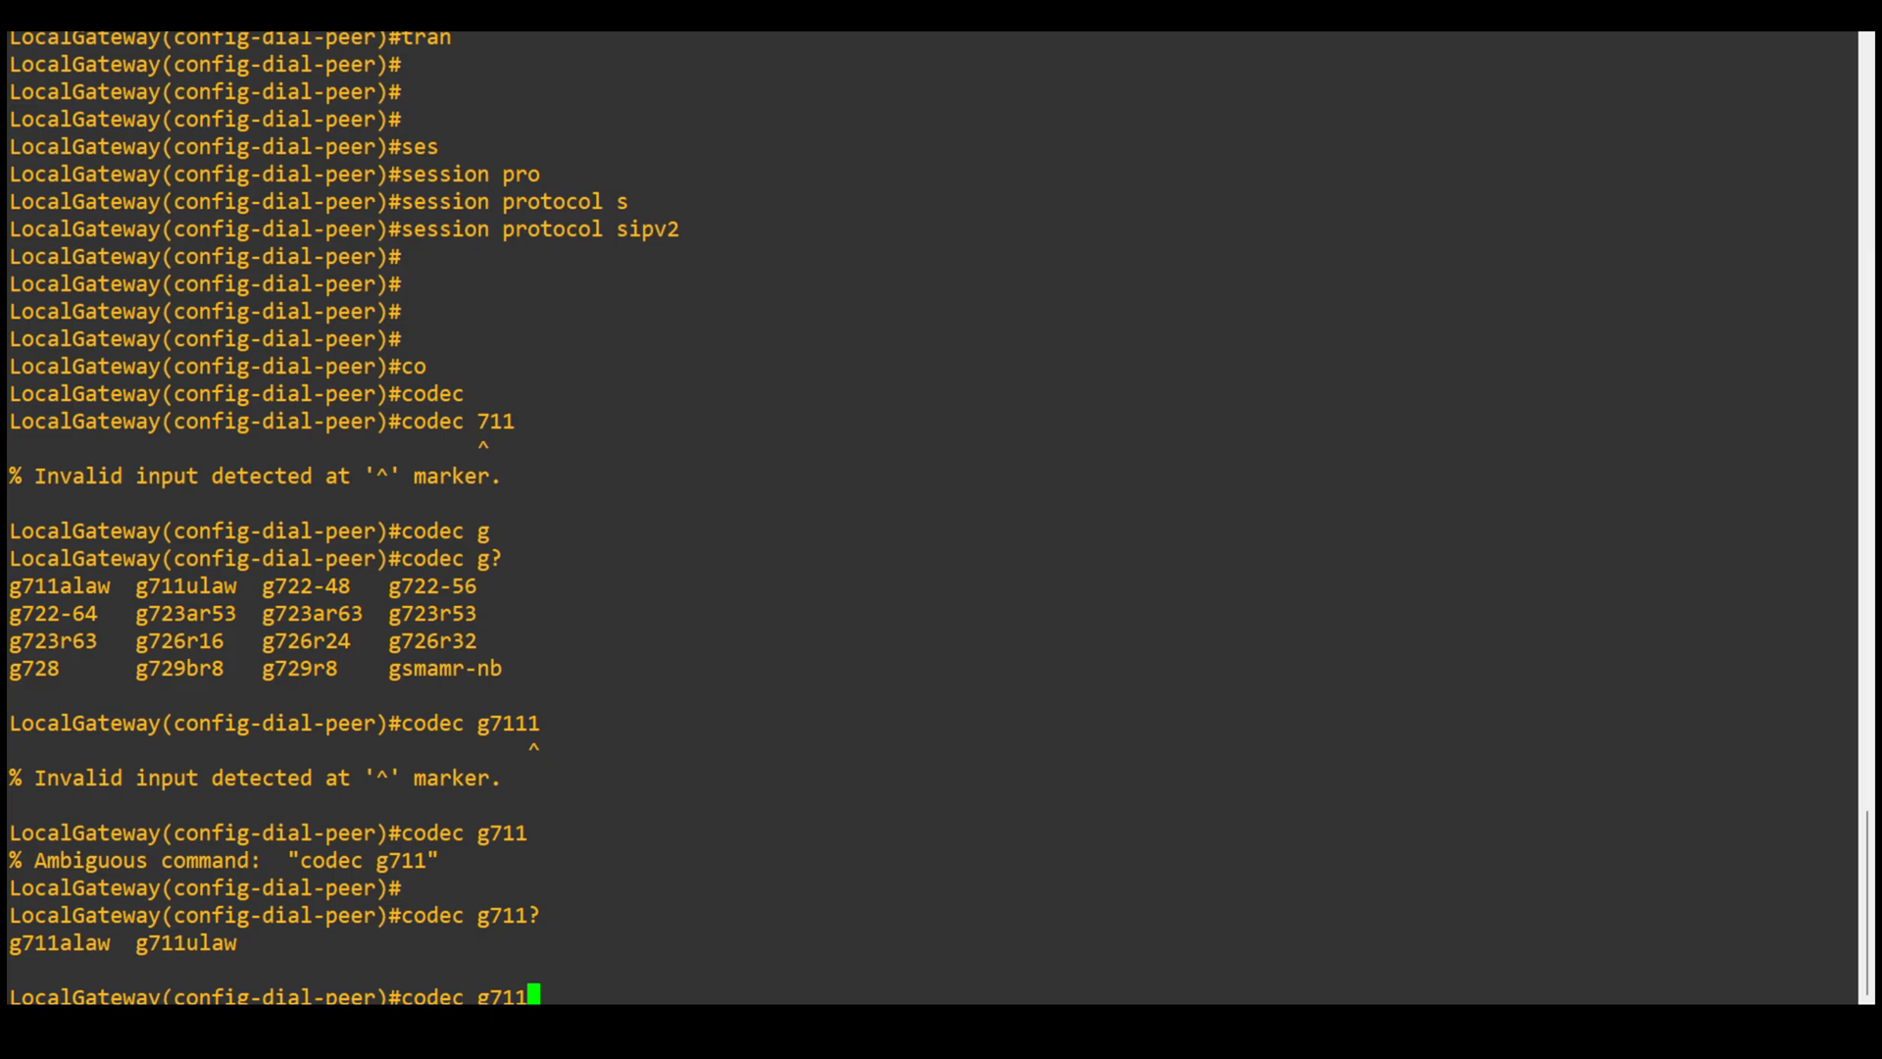
{"action": "type", "text": "ula"}
{"action": "key", "text": "Tab"}
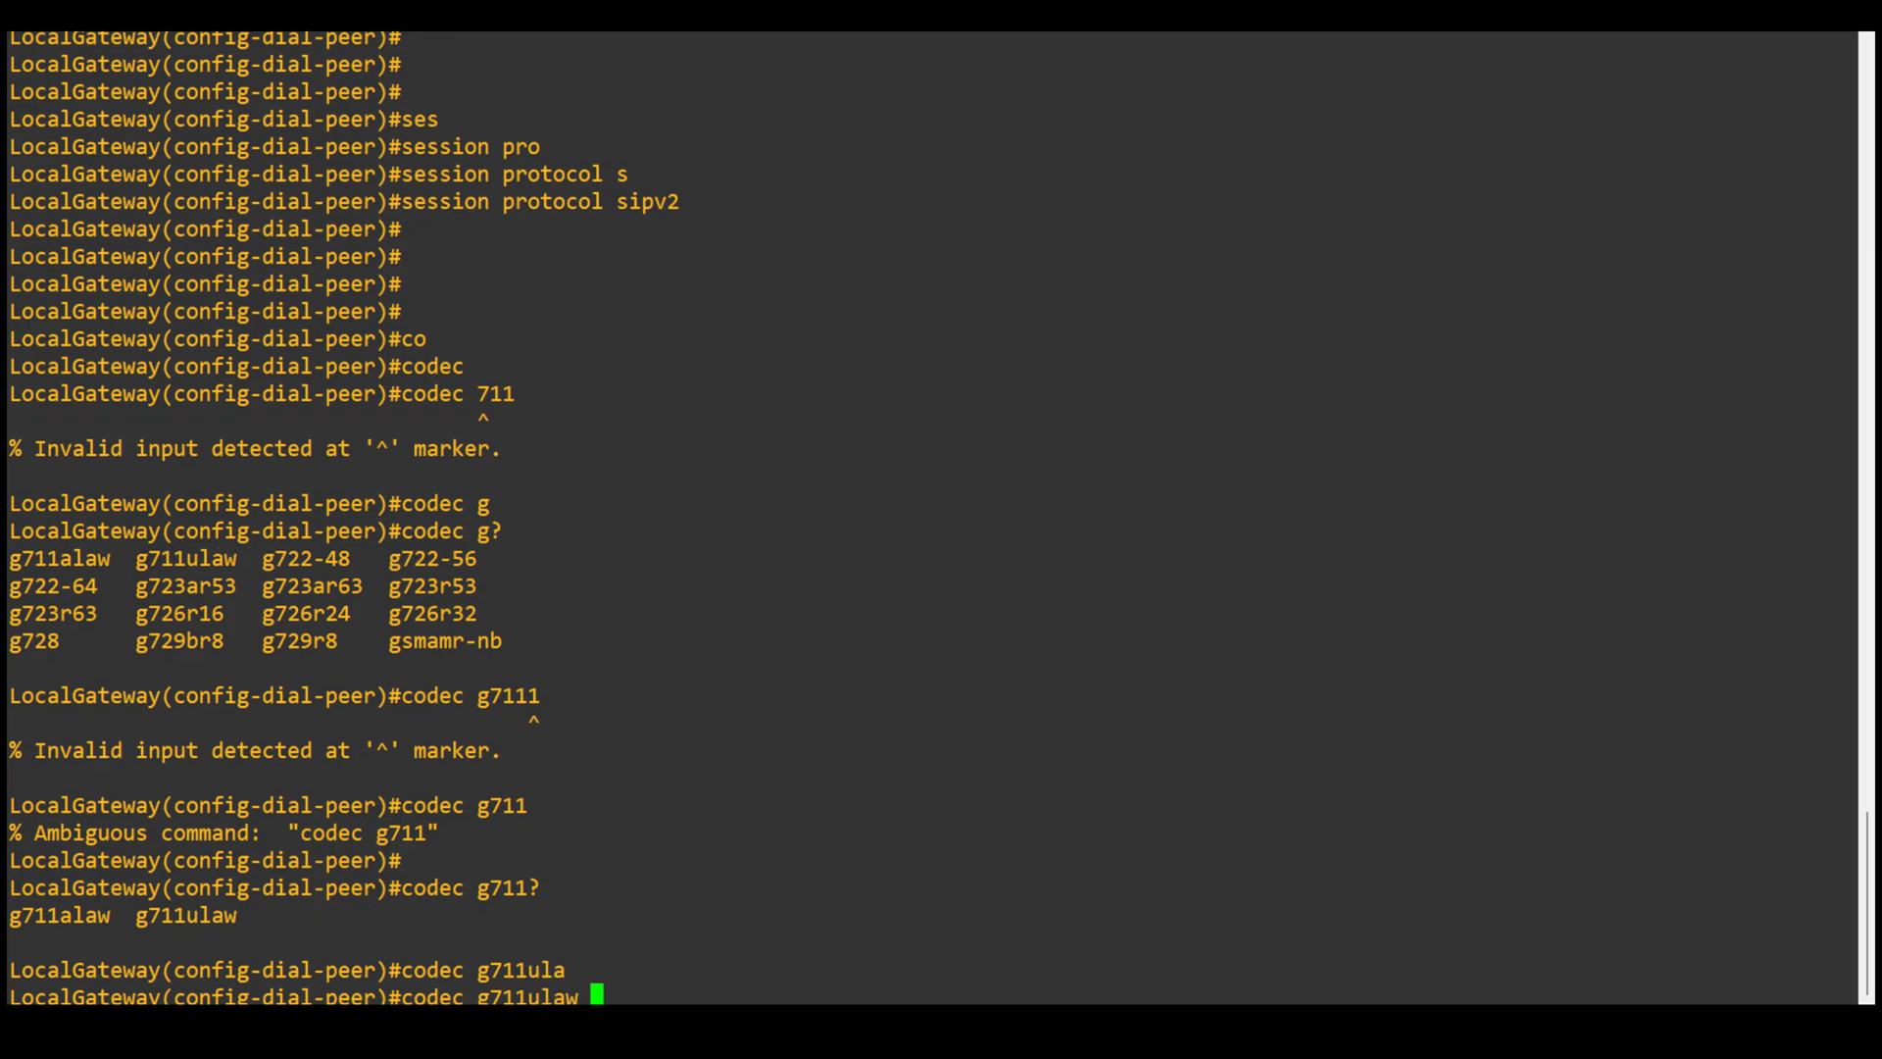
{"action": "key", "text": "Return"}
{"action": "key", "text": "Return"}
{"action": "key", "text": "Return"}
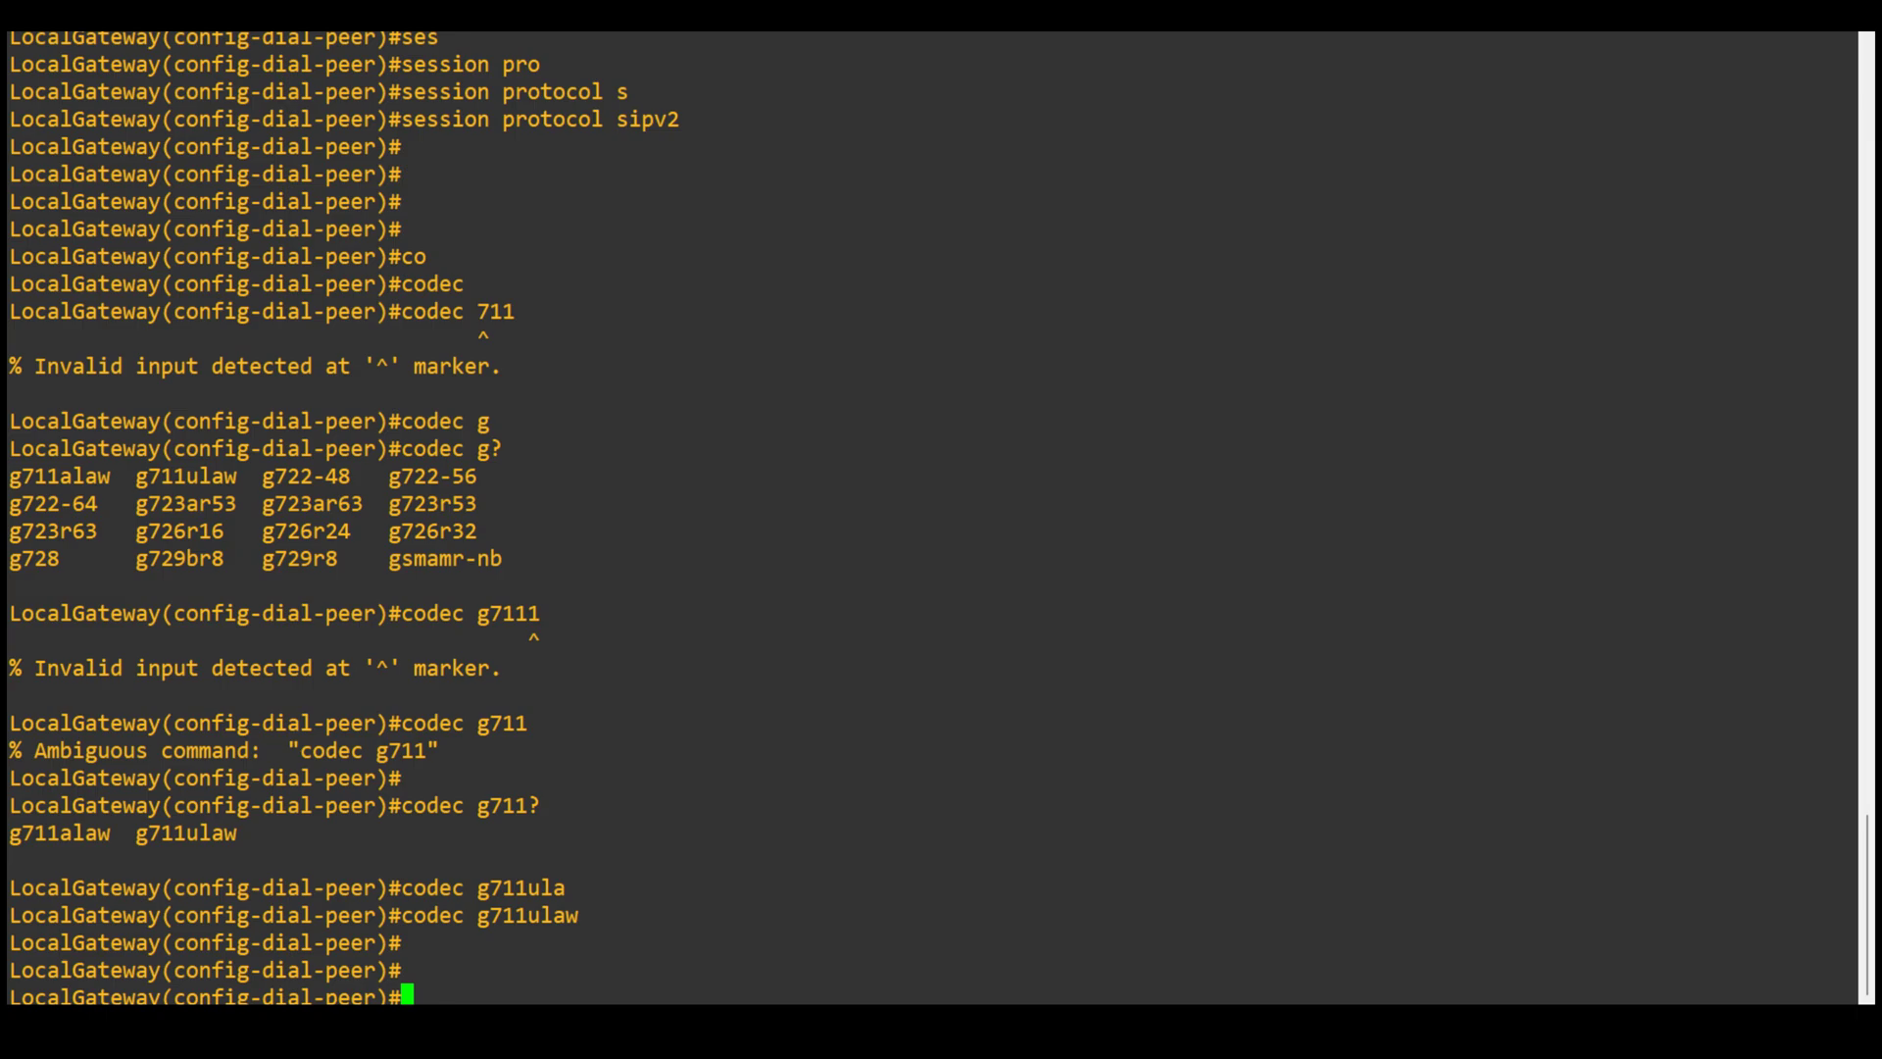
{"action": "key", "text": "Return"}
{"action": "key", "text": "Return"}
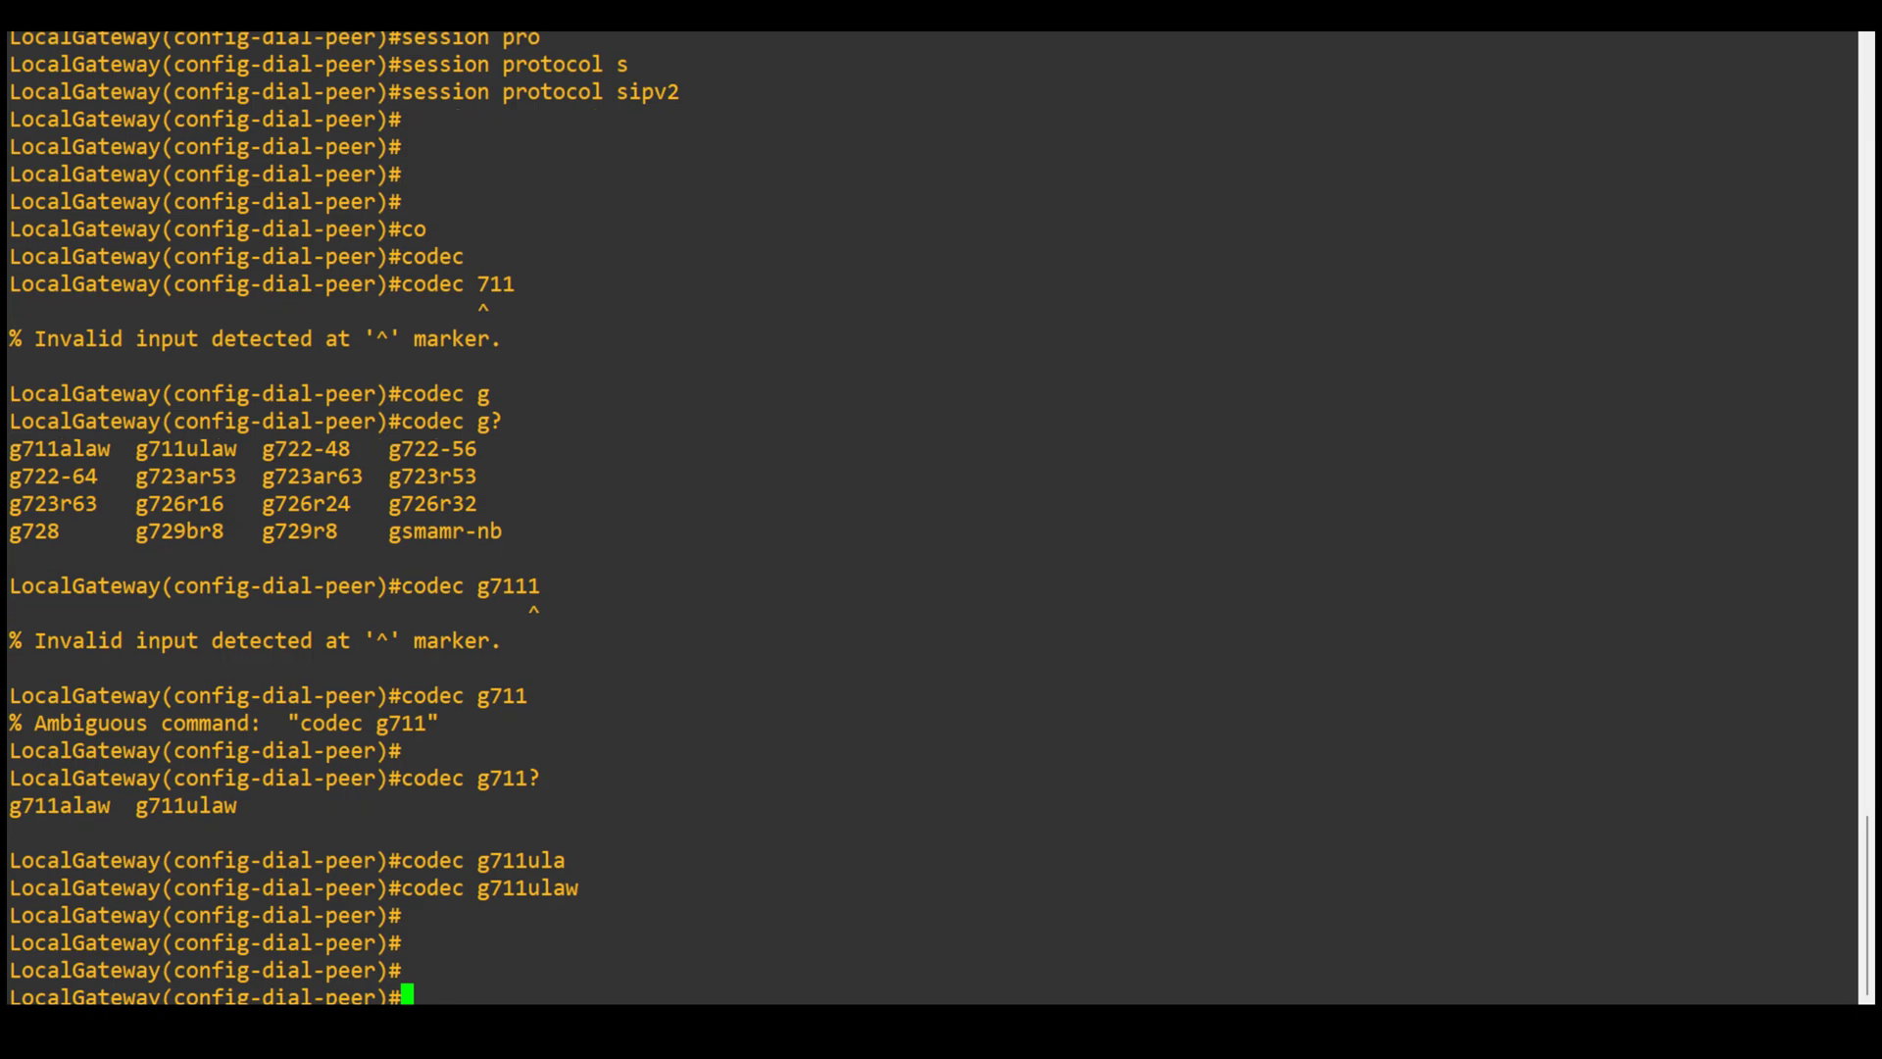
{"action": "type", "text": "det"}
{"action": "key", "text": "Tab"}
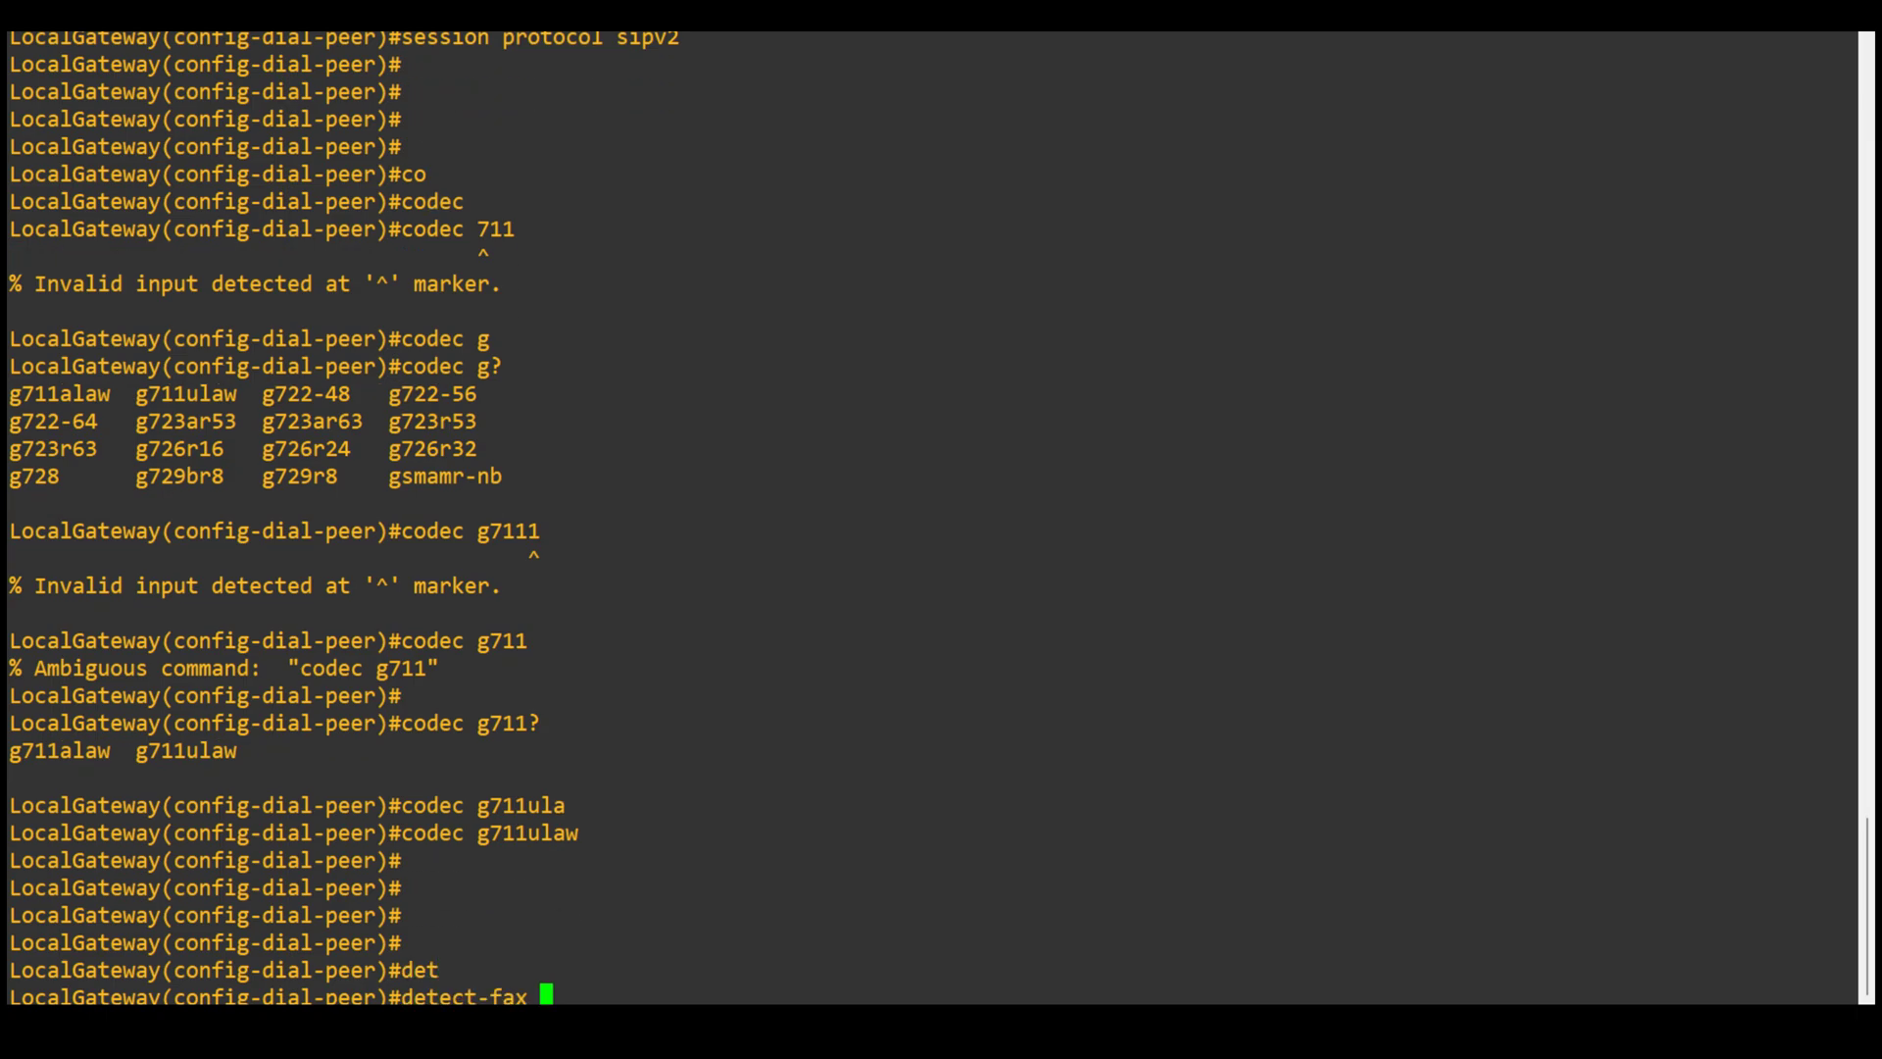
{"action": "key", "text": "BackSpace"}
{"action": "key", "text": "BackSpace"}
{"action": "key", "text": "BackSpace"}
{"action": "key", "text": "BackSpace"}
{"action": "key", "text": "BackSpace"}
{"action": "key", "text": "BackSpace"}
{"action": "key", "text": "BackSpace"}
{"action": "key", "text": "BackSpace"}
{"action": "key", "text": "BackSpace"}
- List the commands starting with dtmf-, enter dtmf-relay and list its available relay methods
{"action": "type", "text": "tm"}
{"action": "key", "text": "Tab"}
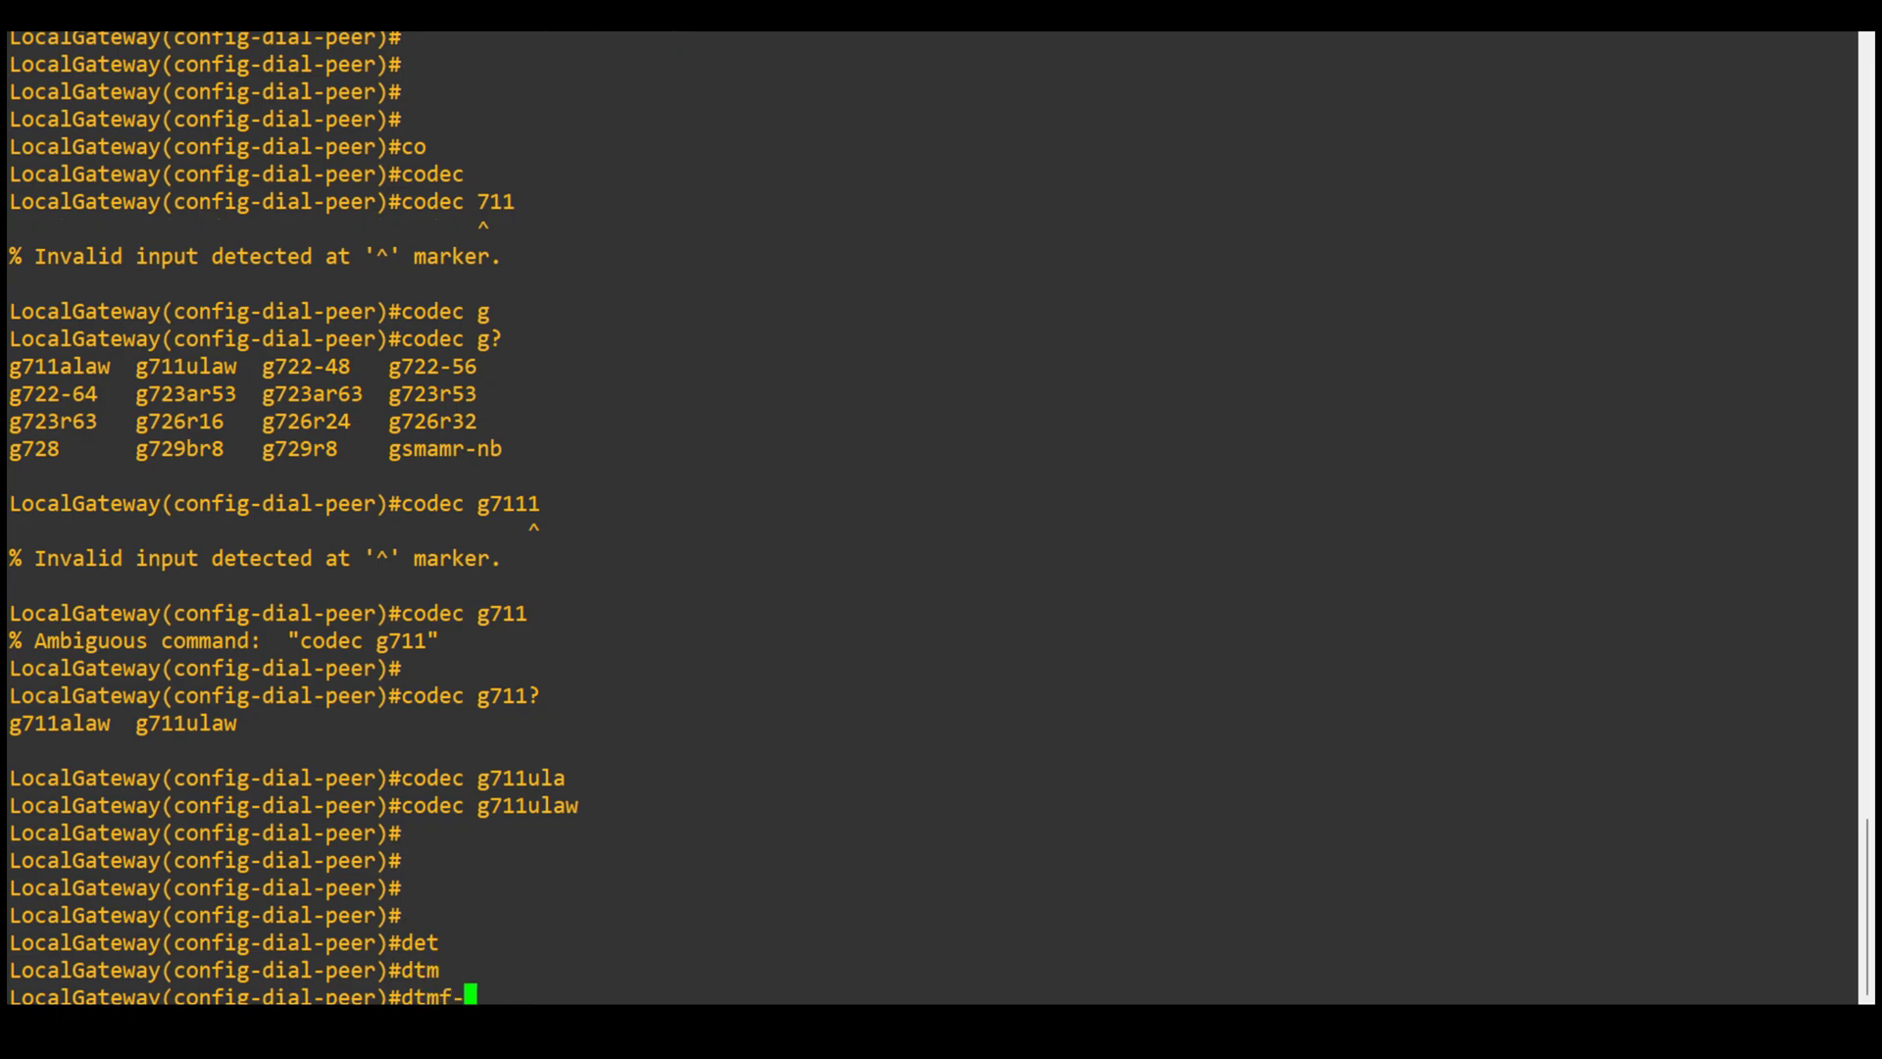
{"action": "type", "text": "?"}
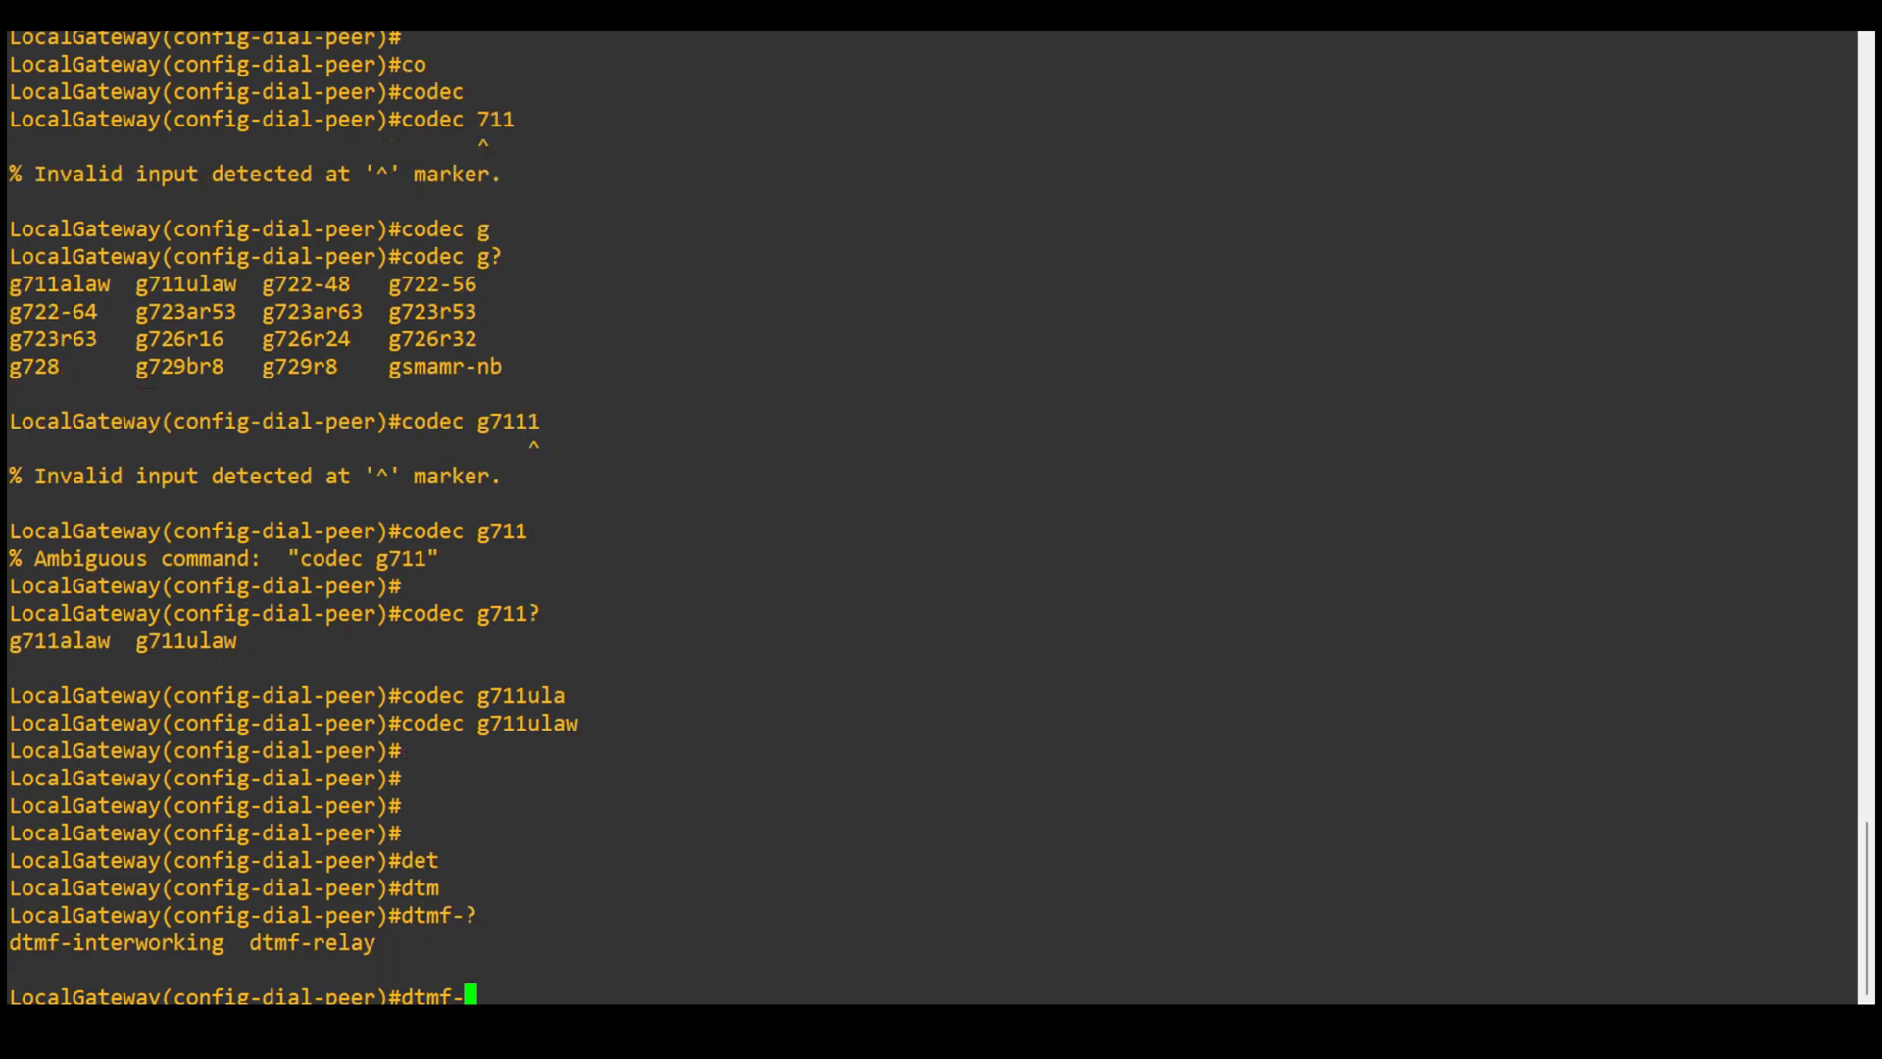
{"action": "type", "text": "re"}
{"action": "key", "text": "Tab"}
{"action": "type", "text": "?"}
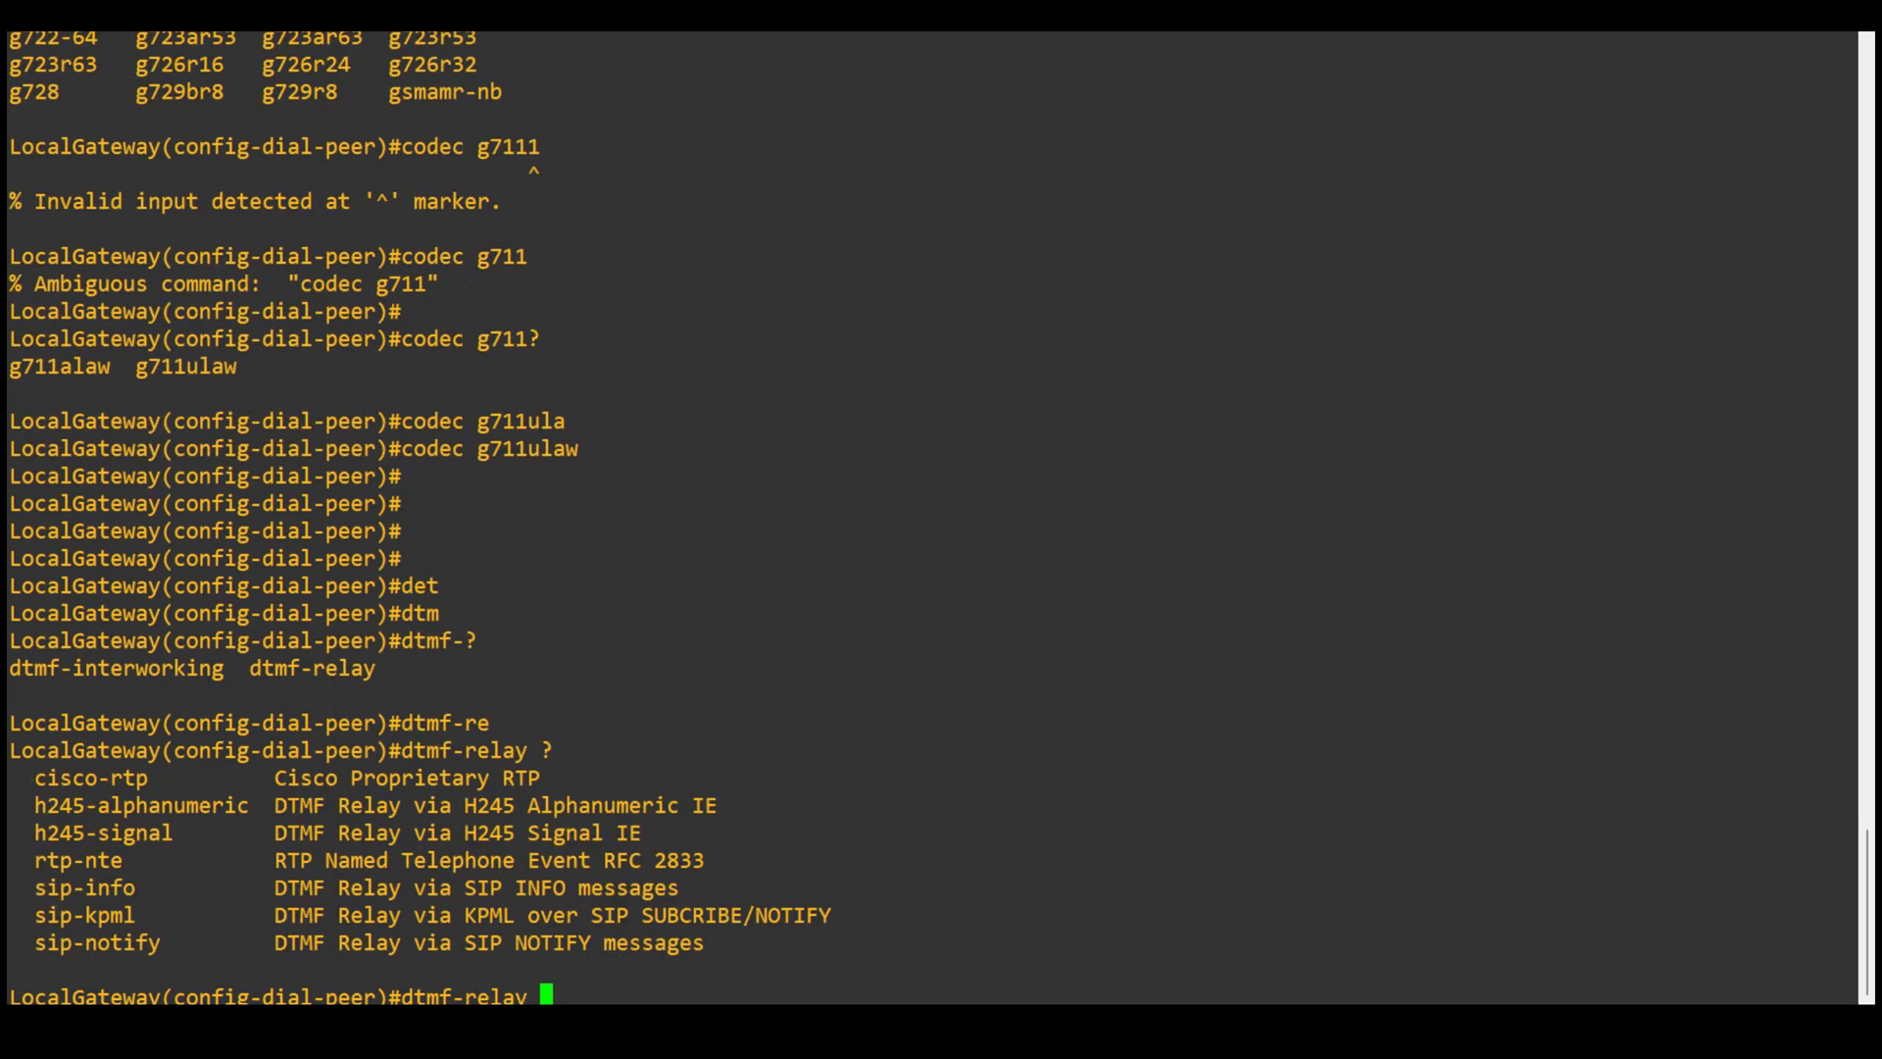
- Set the dial peer's DTMF relay method with dtmf-relay sip-notify
{"action": "type", "text": "sip"}
{"action": "key", "text": "Tab"}
{"action": "type", "text": "-"}
{"action": "type", "text": "n"}
{"action": "key", "text": "Tab"}
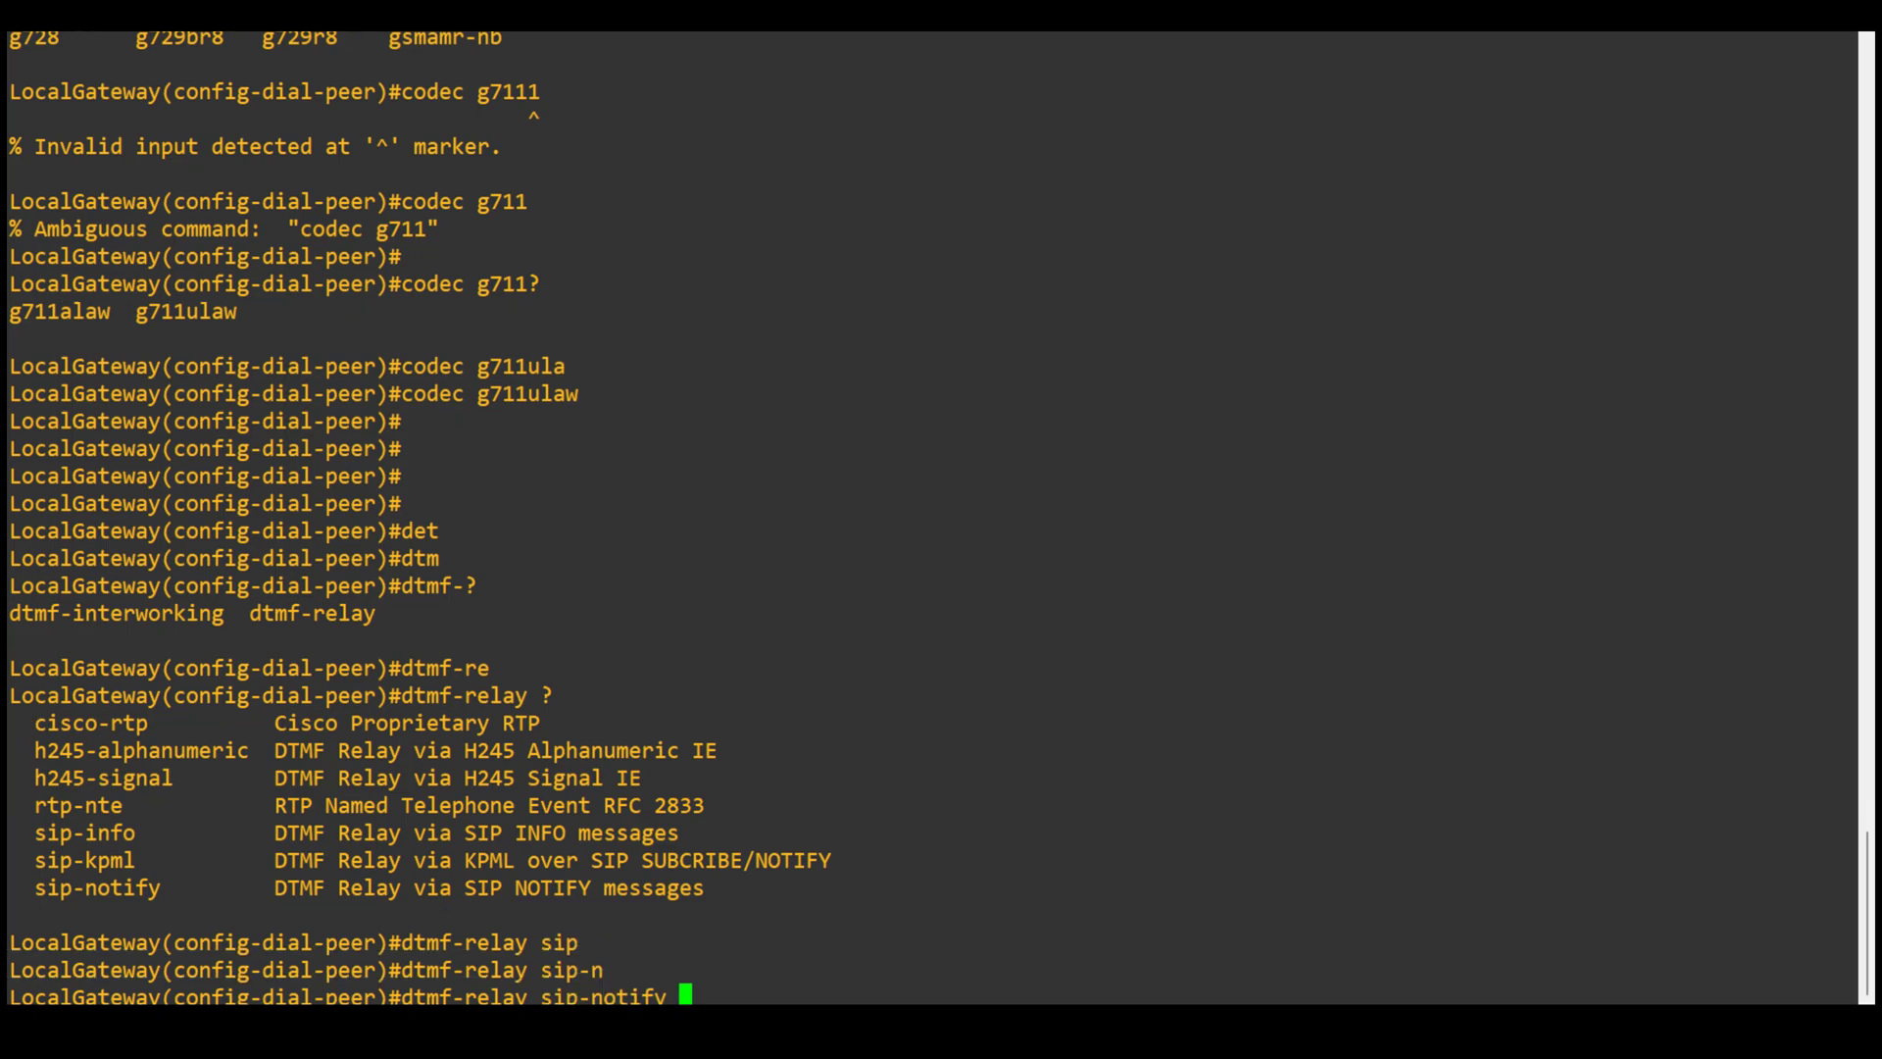
{"action": "key", "text": "Return"}
{"action": "key", "text": "Return"}
{"action": "key", "text": "Return"}
{"action": "key", "text": "Return"}
{"action": "key", "text": "Return"}
{"action": "key", "text": "Return"}
{"action": "key", "text": "Return"}
{"action": "key", "text": "Return"}
{"action": "key", "text": "Return"}
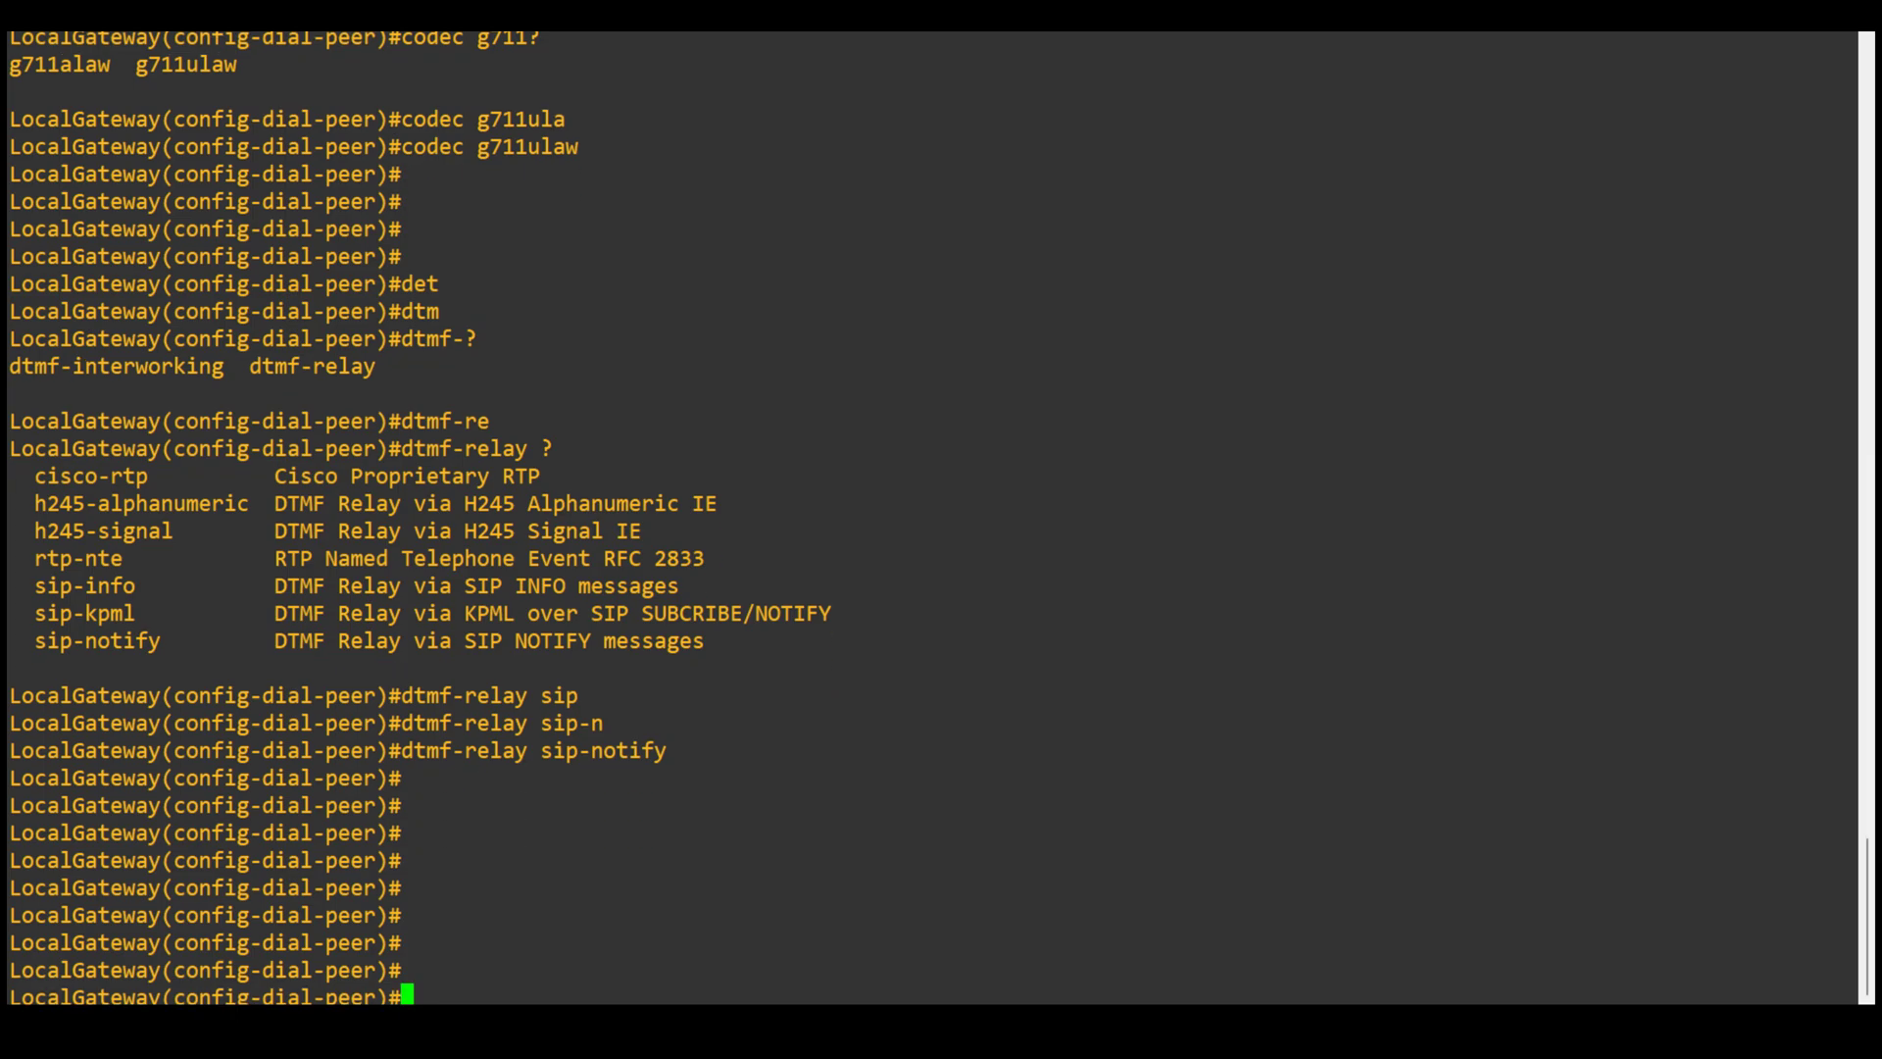
- Set the dial peer's destination pattern to a single dot with destination-pattern
{"action": "type", "text": "des"}
{"action": "key", "text": "Tab"}
{"action": "type", "text": "ti"}
{"action": "key", "text": "Tab"}
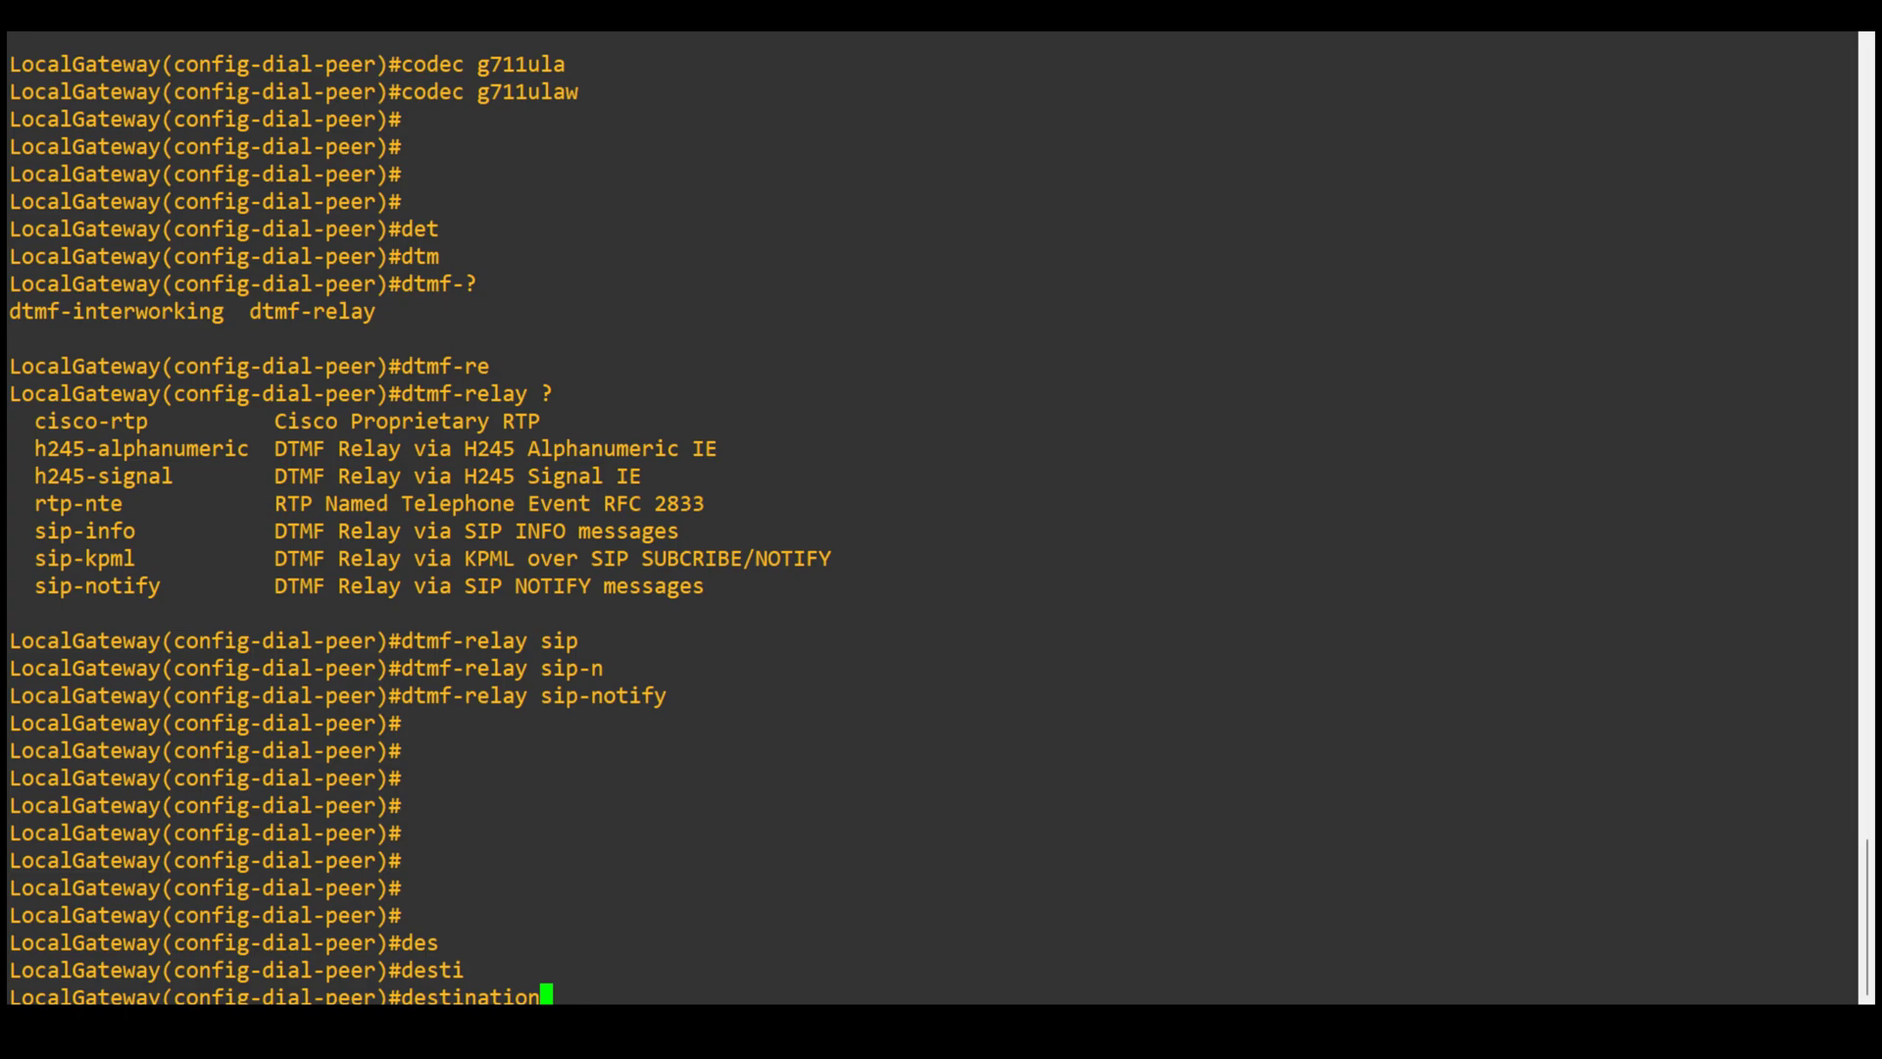
{"action": "type", "text": "-p"}
{"action": "key", "text": "Tab"}
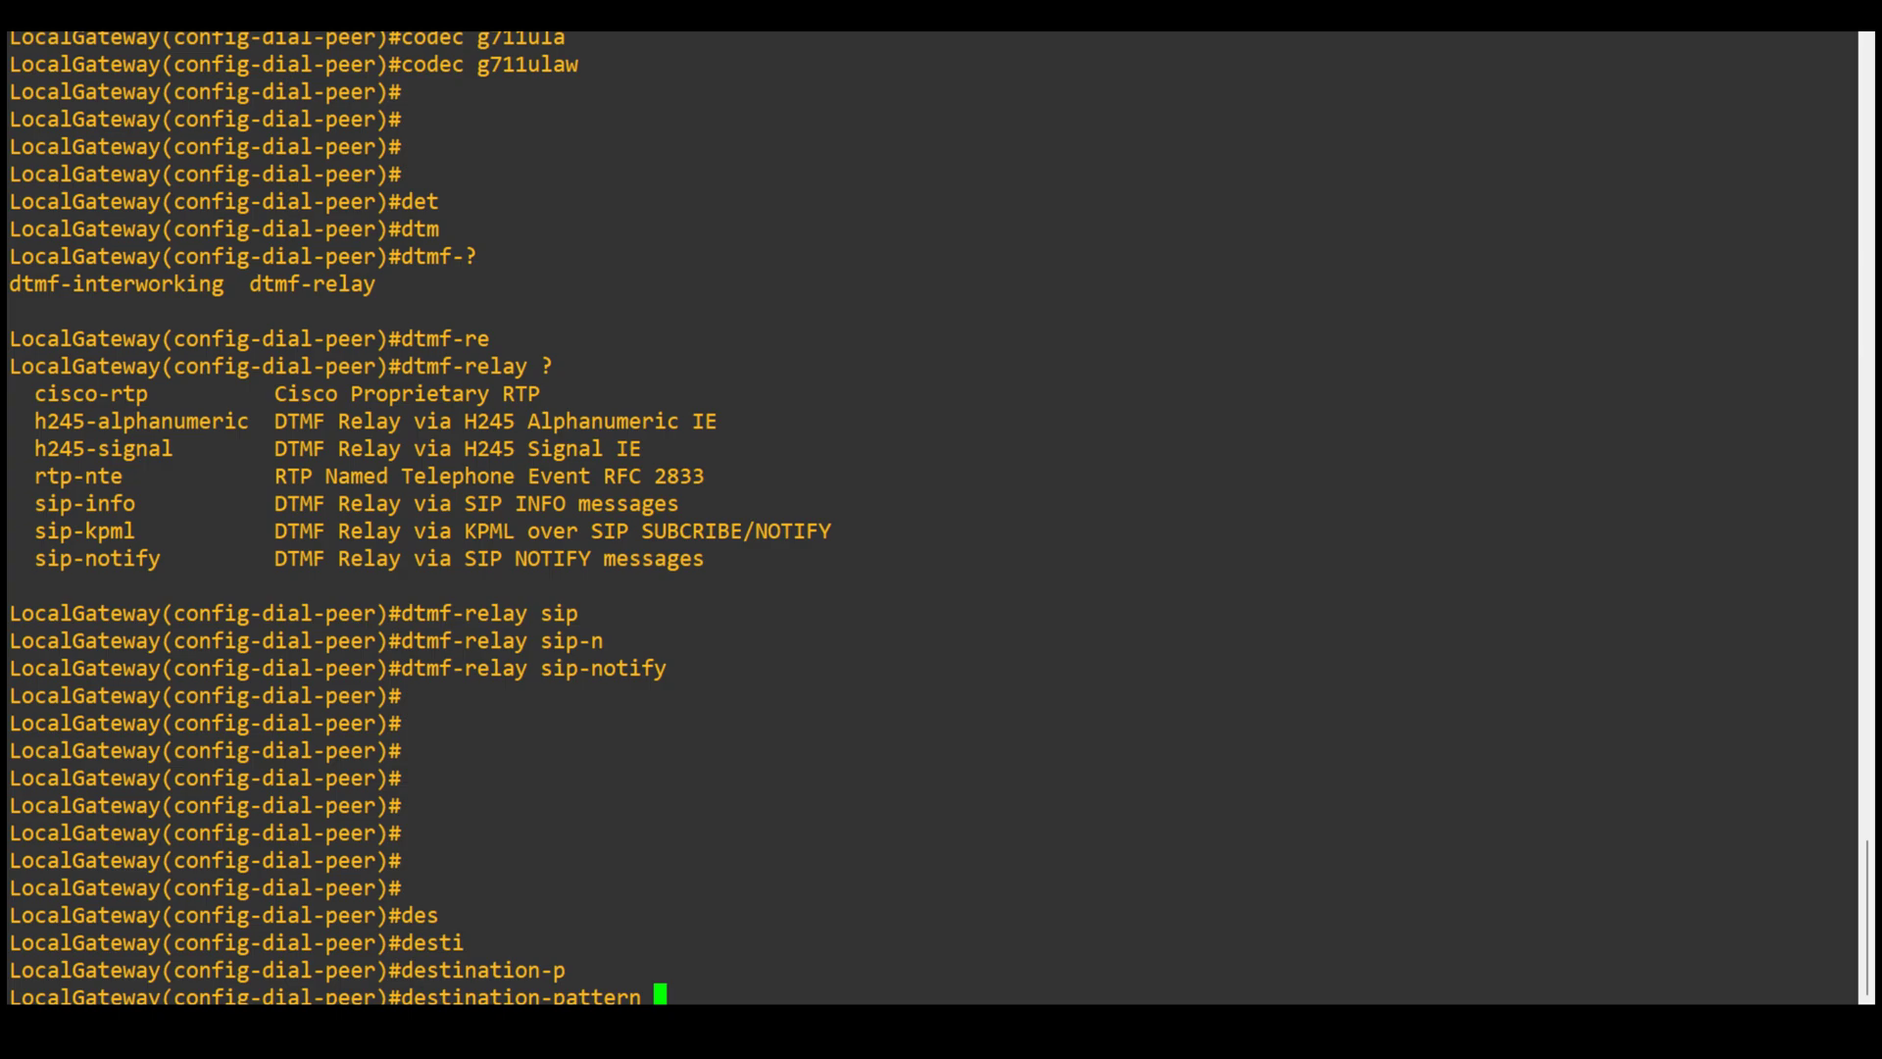
{"action": "type", "text": "."}
{"action": "key", "text": "Return"}
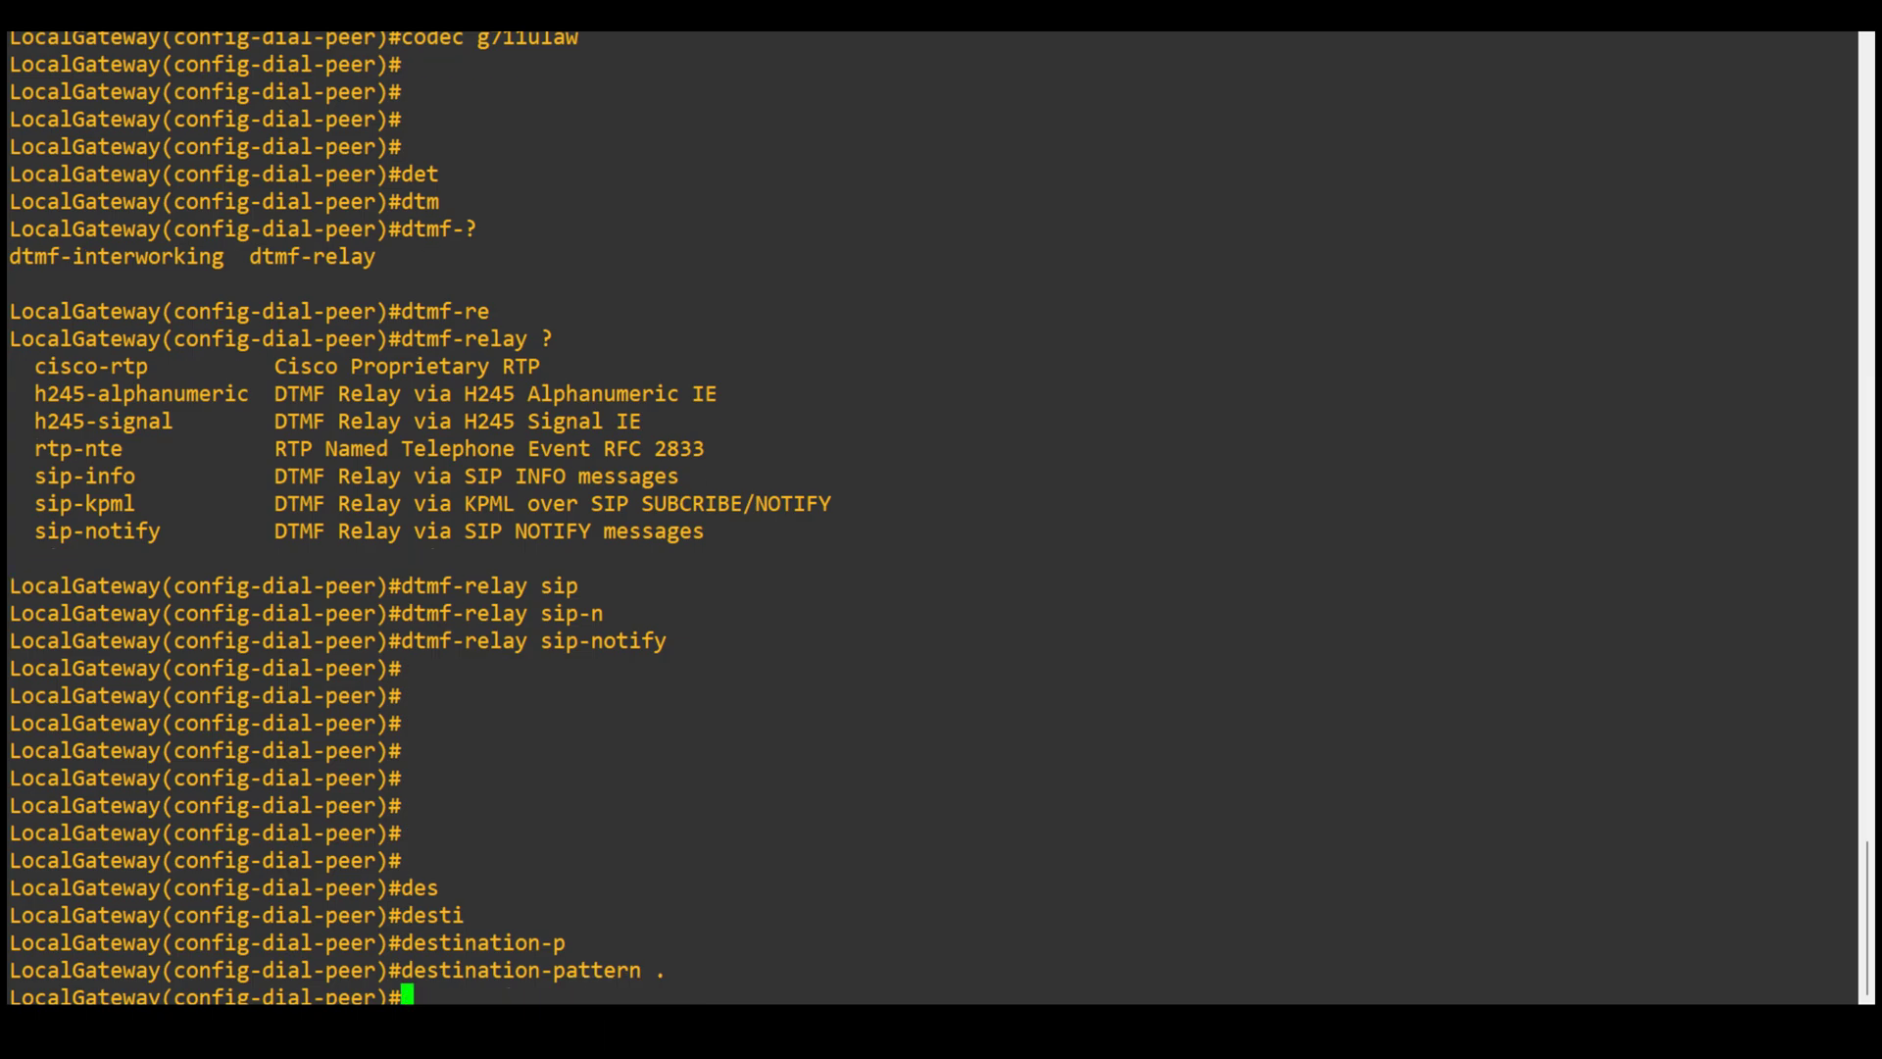
{"action": "key", "text": "Return"}
{"action": "key", "text": "Return"}
{"action": "key", "text": "Return"}
{"action": "key", "text": "Return"}
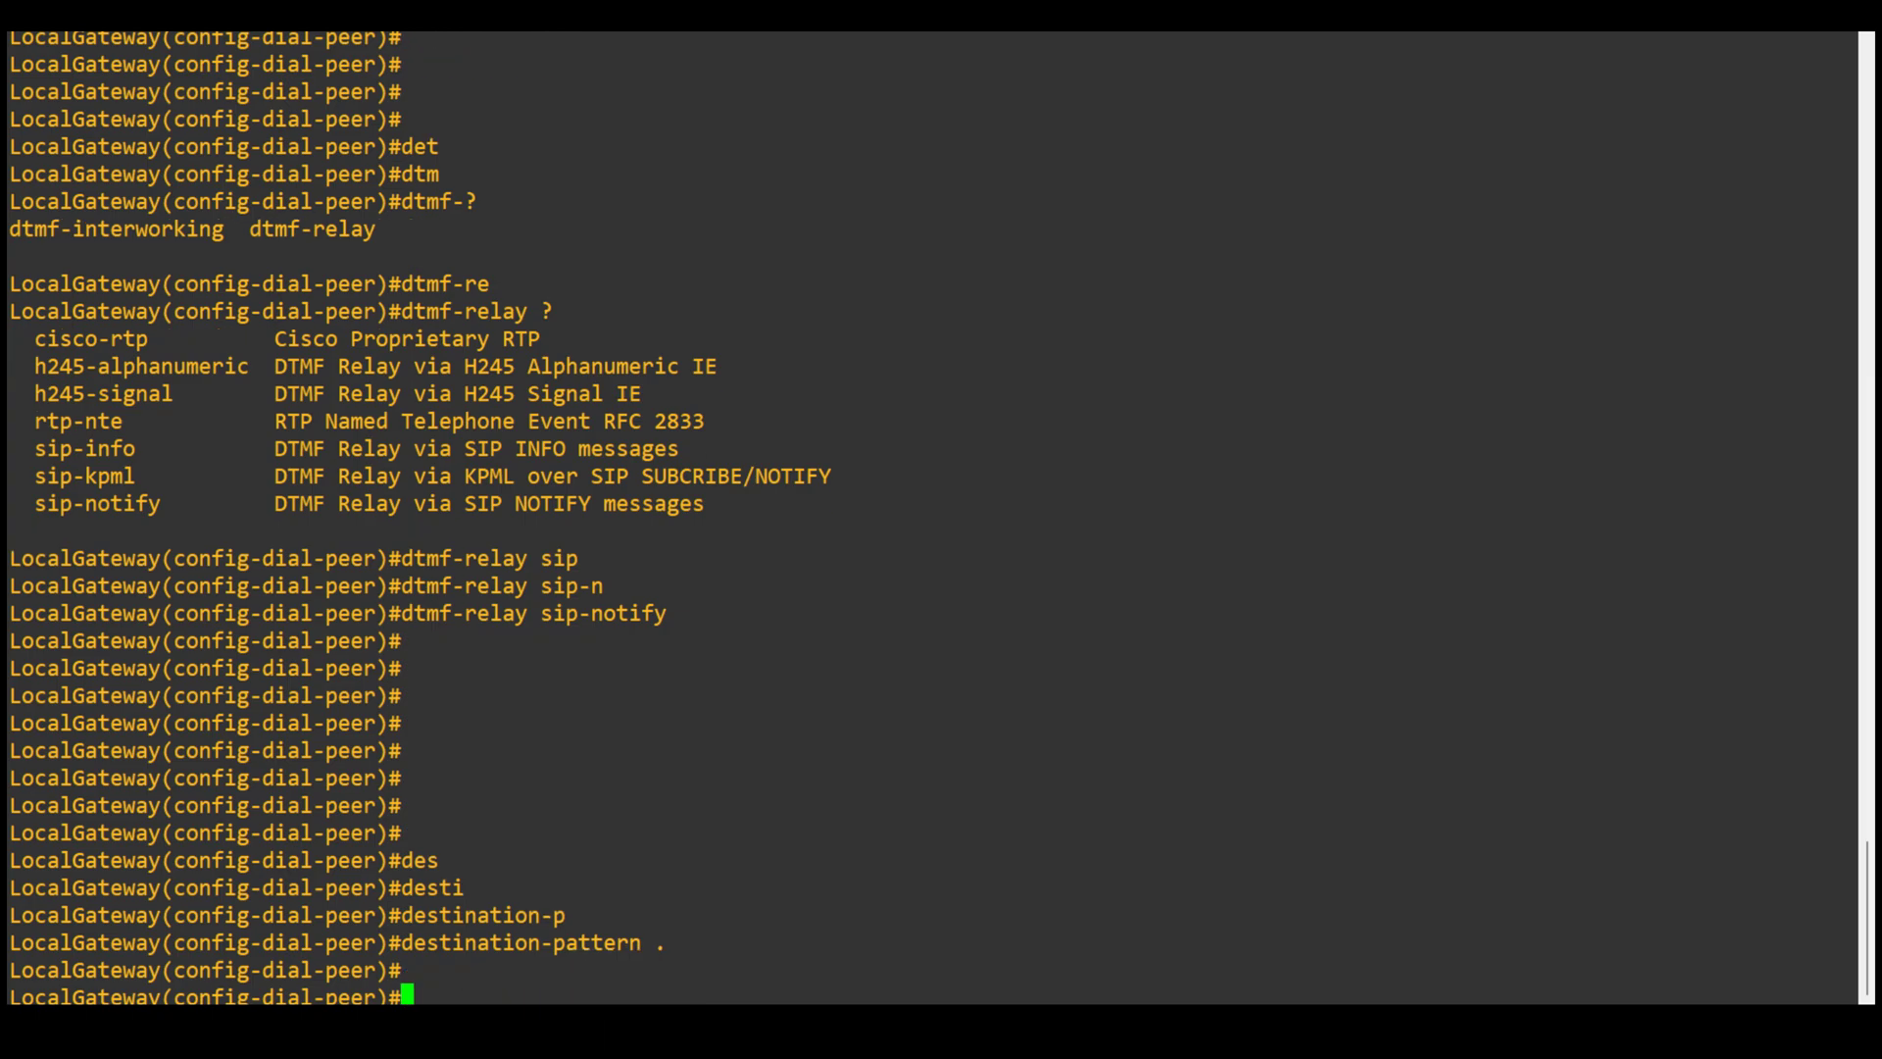
- Point the dial peer at the Unified CM server with session target ipv4:10.130.1.10
{"action": "type", "text": "ses"}
{"action": "key", "text": "Tab"}
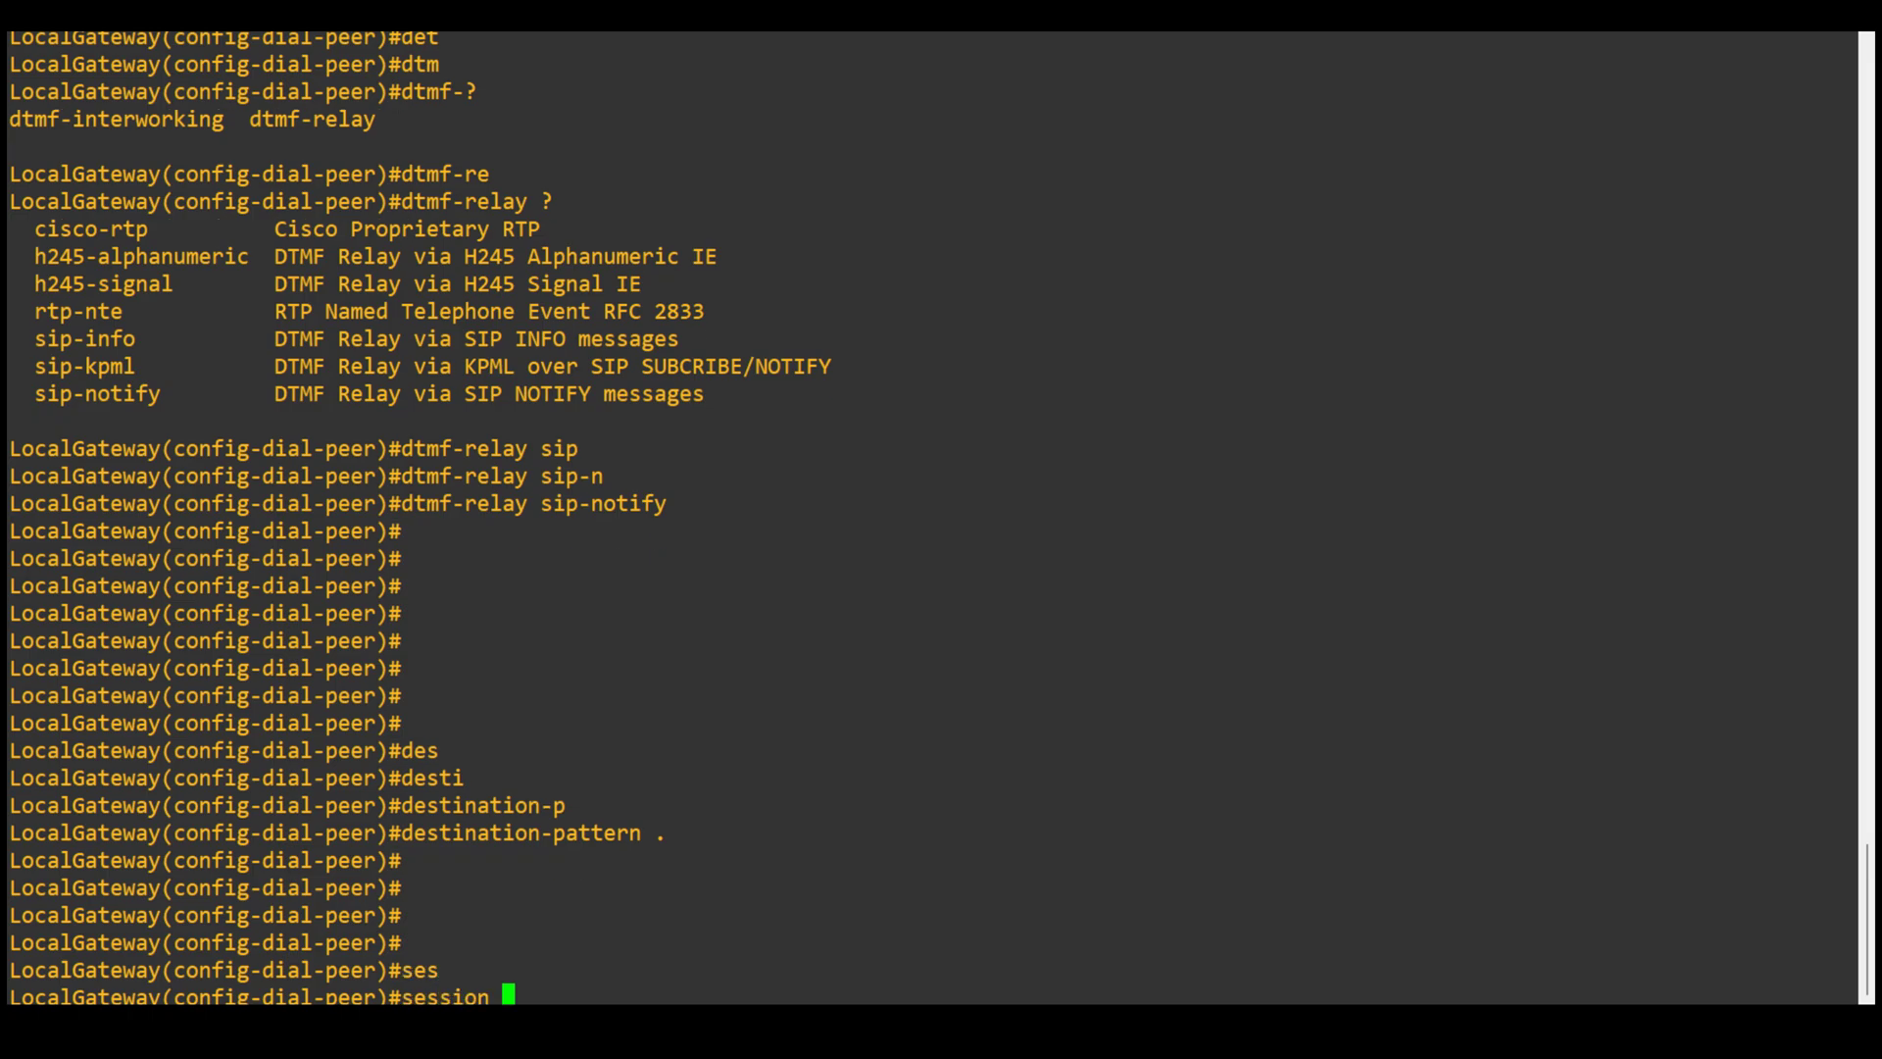
{"action": "type", "text": "tar"}
{"action": "key", "text": "Tab"}
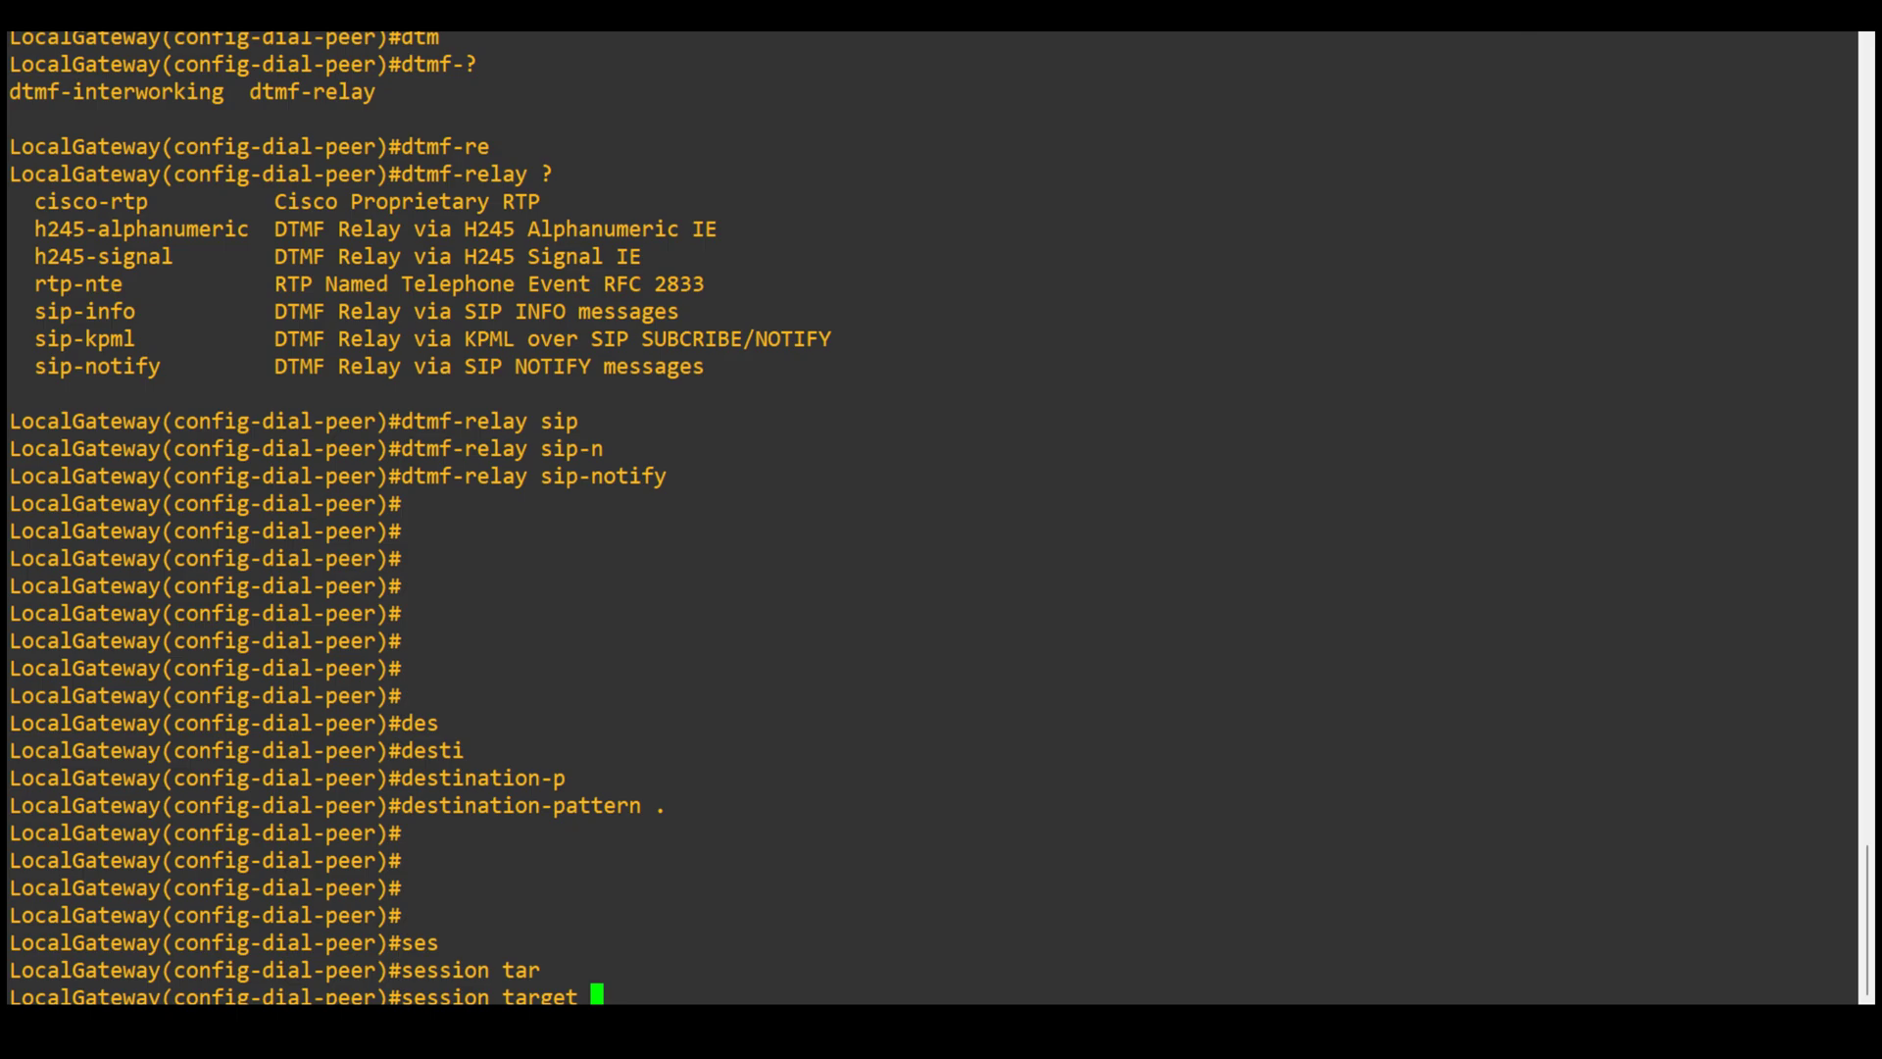
{"action": "type", "text": "ipv4"}
{"action": "key", "text": "Tab"}
{"action": "type", "text": ":10.10"}
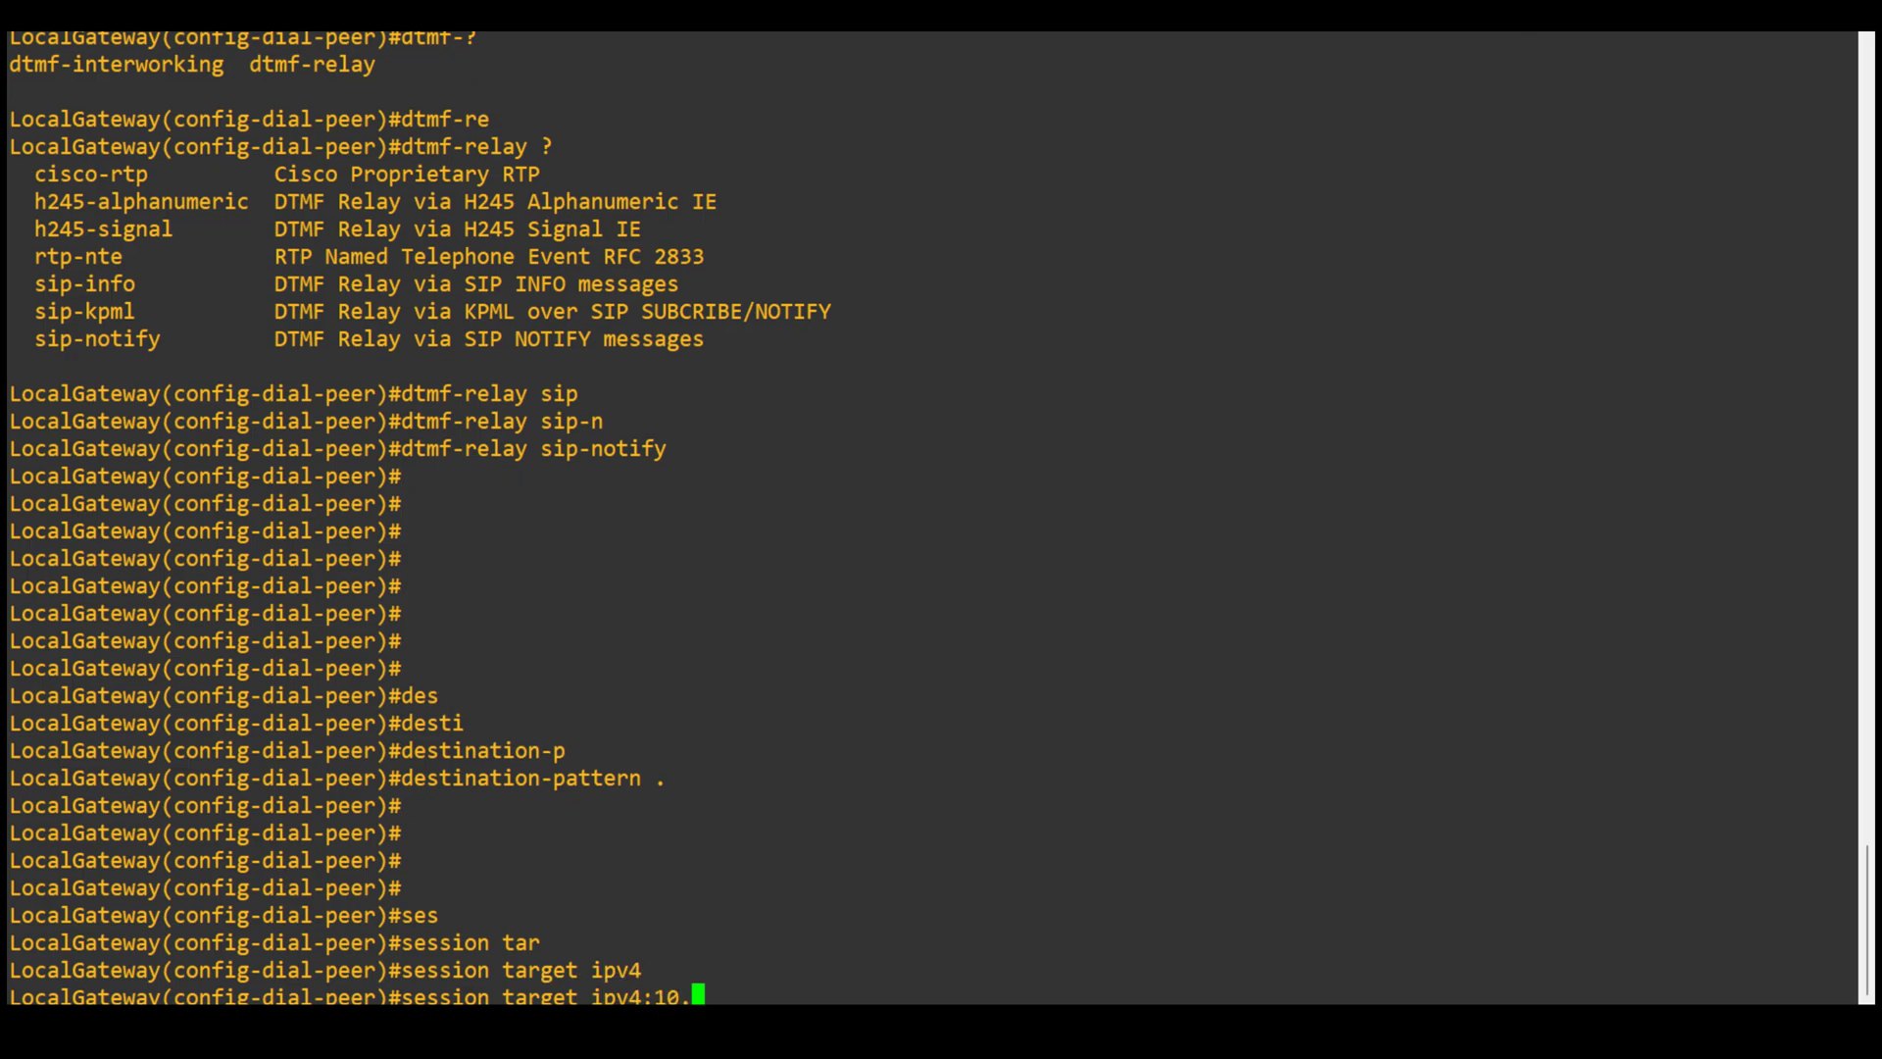
{"action": "type", "text": ".1"}
{"action": "key", "text": "BackSpace"}
{"action": "key", "text": "BackSpace"}
{"action": "type", "text": ".1.1"}
{"action": "key", "text": "BackSpace"}
{"action": "key", "text": "BackSpace"}
{"action": "key", "text": "BackSpace"}
{"action": "key", "text": "BackSpace"}
{"action": "key", "text": "BackSpace"}
{"action": "type", "text": "30.1.10"}
{"action": "key", "text": "Return"}
{"action": "key", "text": "Return"}
{"action": "key", "text": "Return"}
{"action": "key", "text": "Return"}
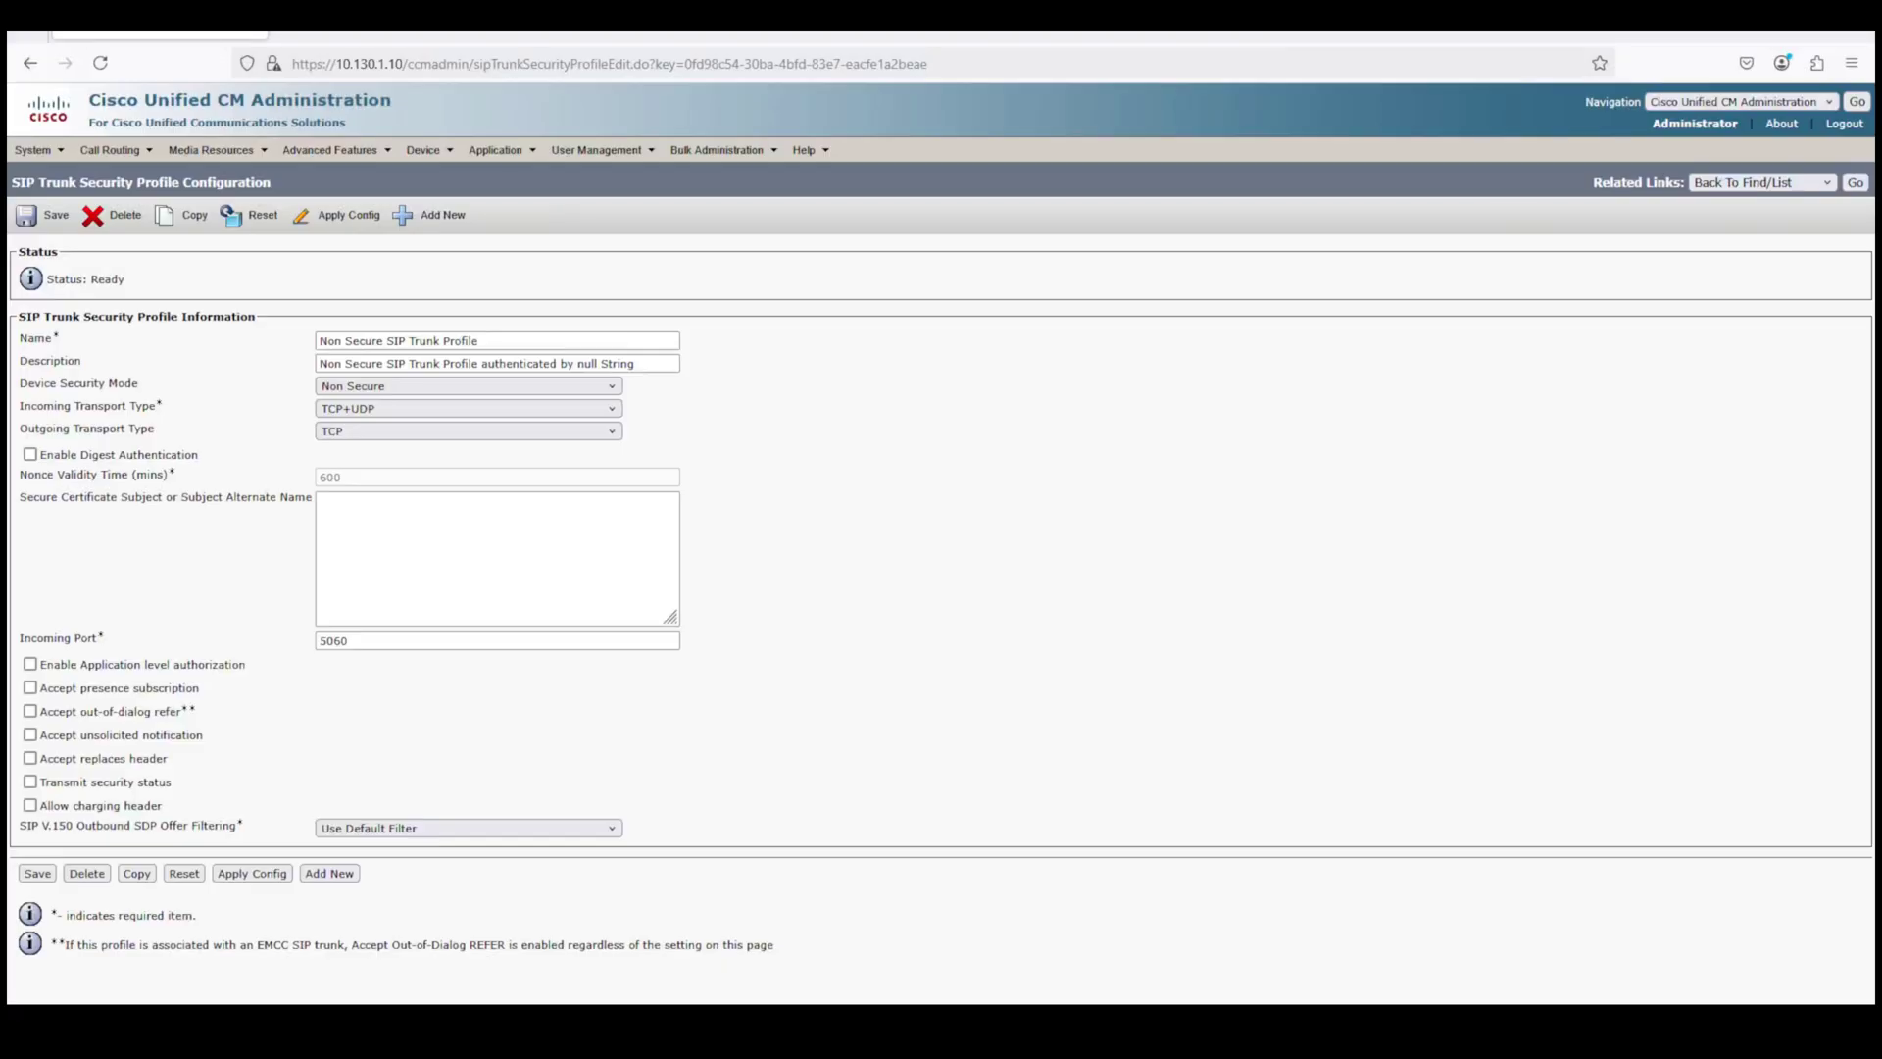
- Switch to Cisco Unified CM Administration, leave the SIP trunk security profile and list the configured trunks
{"action": "left_click", "coordinate": [1855, 182]}
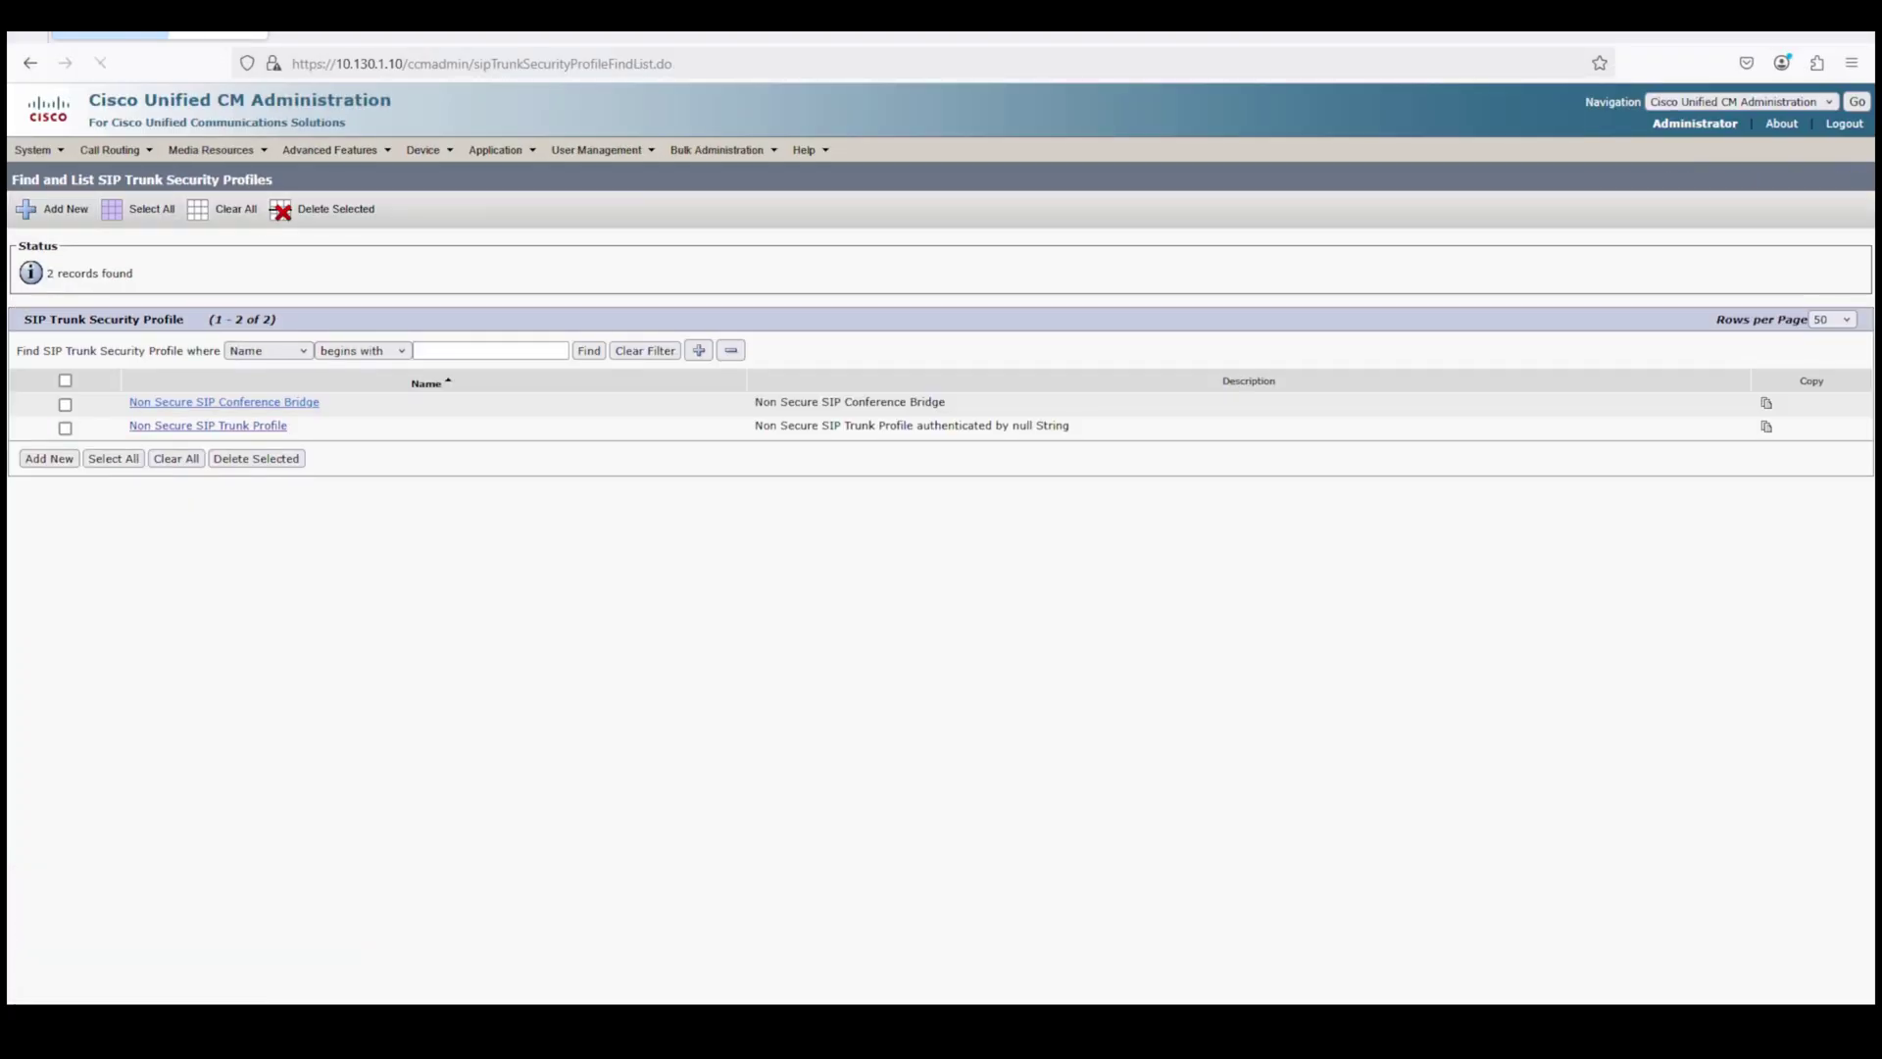
{"action": "left_click", "coordinate": [423, 149]}
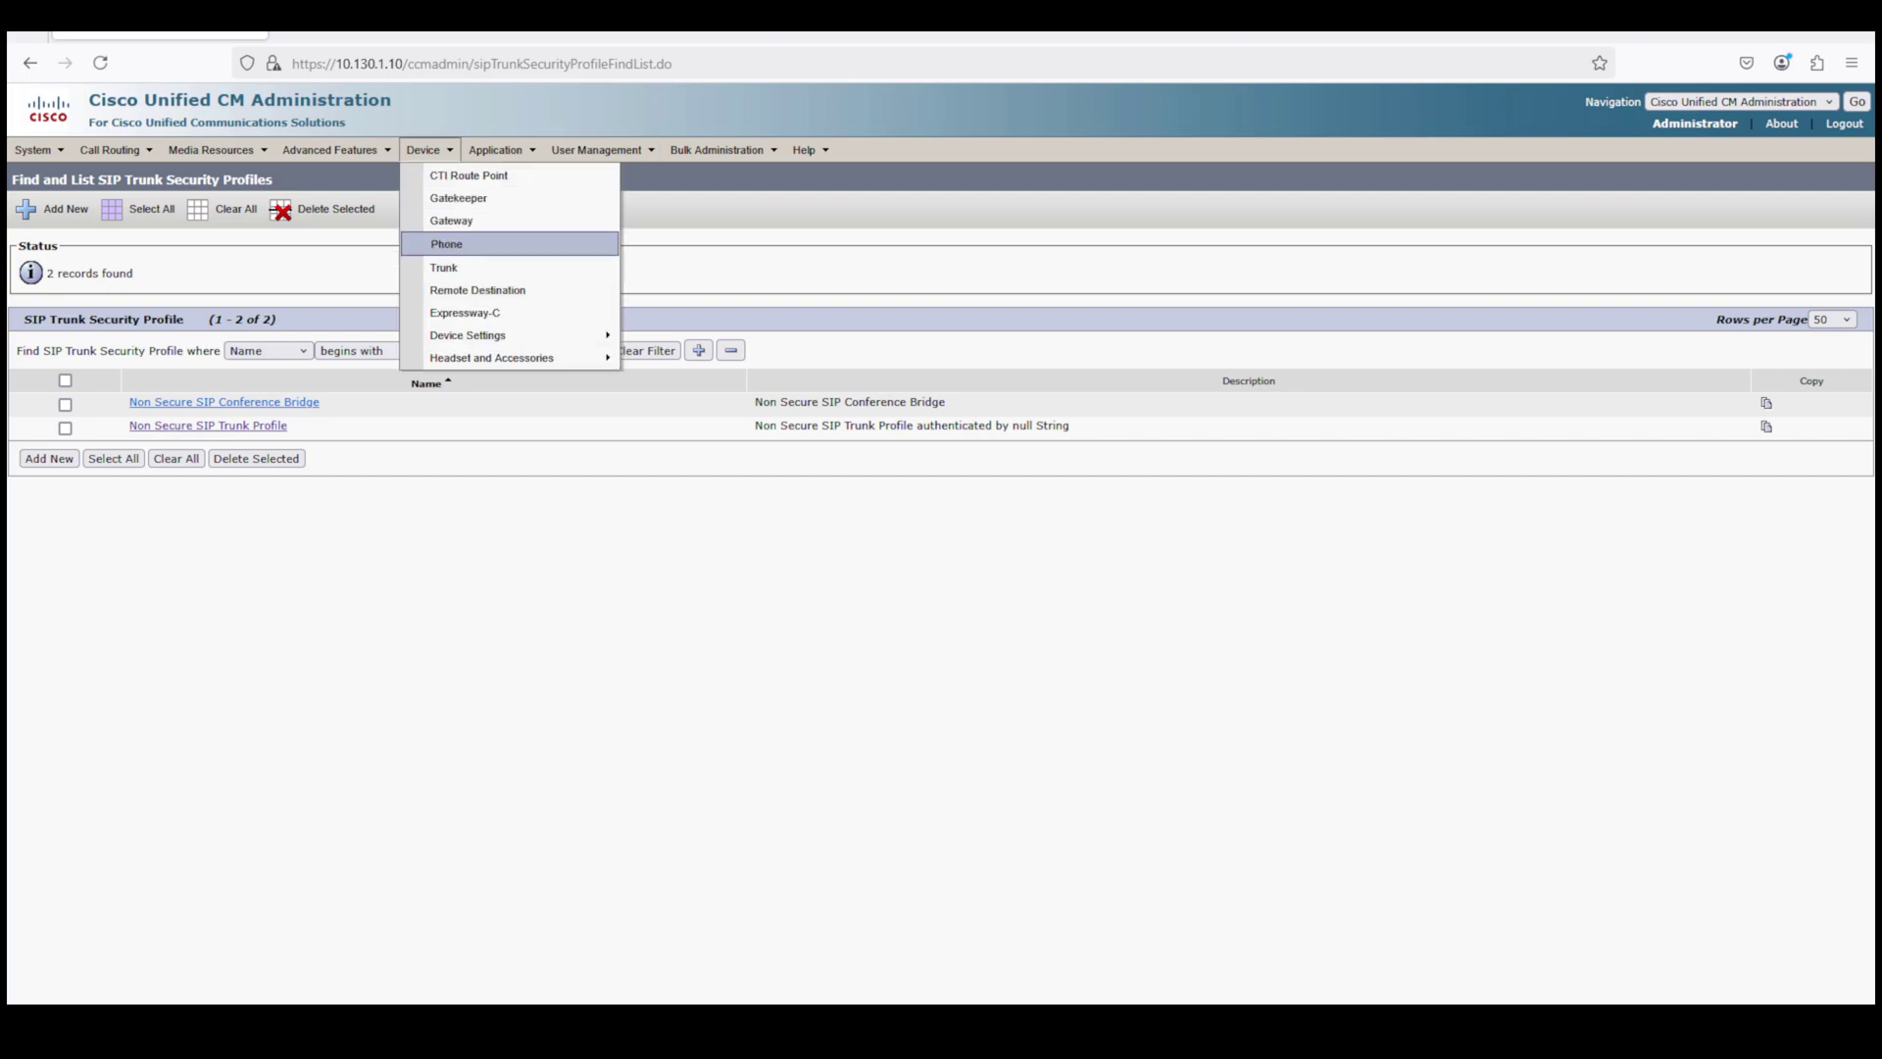
{"action": "left_click", "coordinate": [441, 265]}
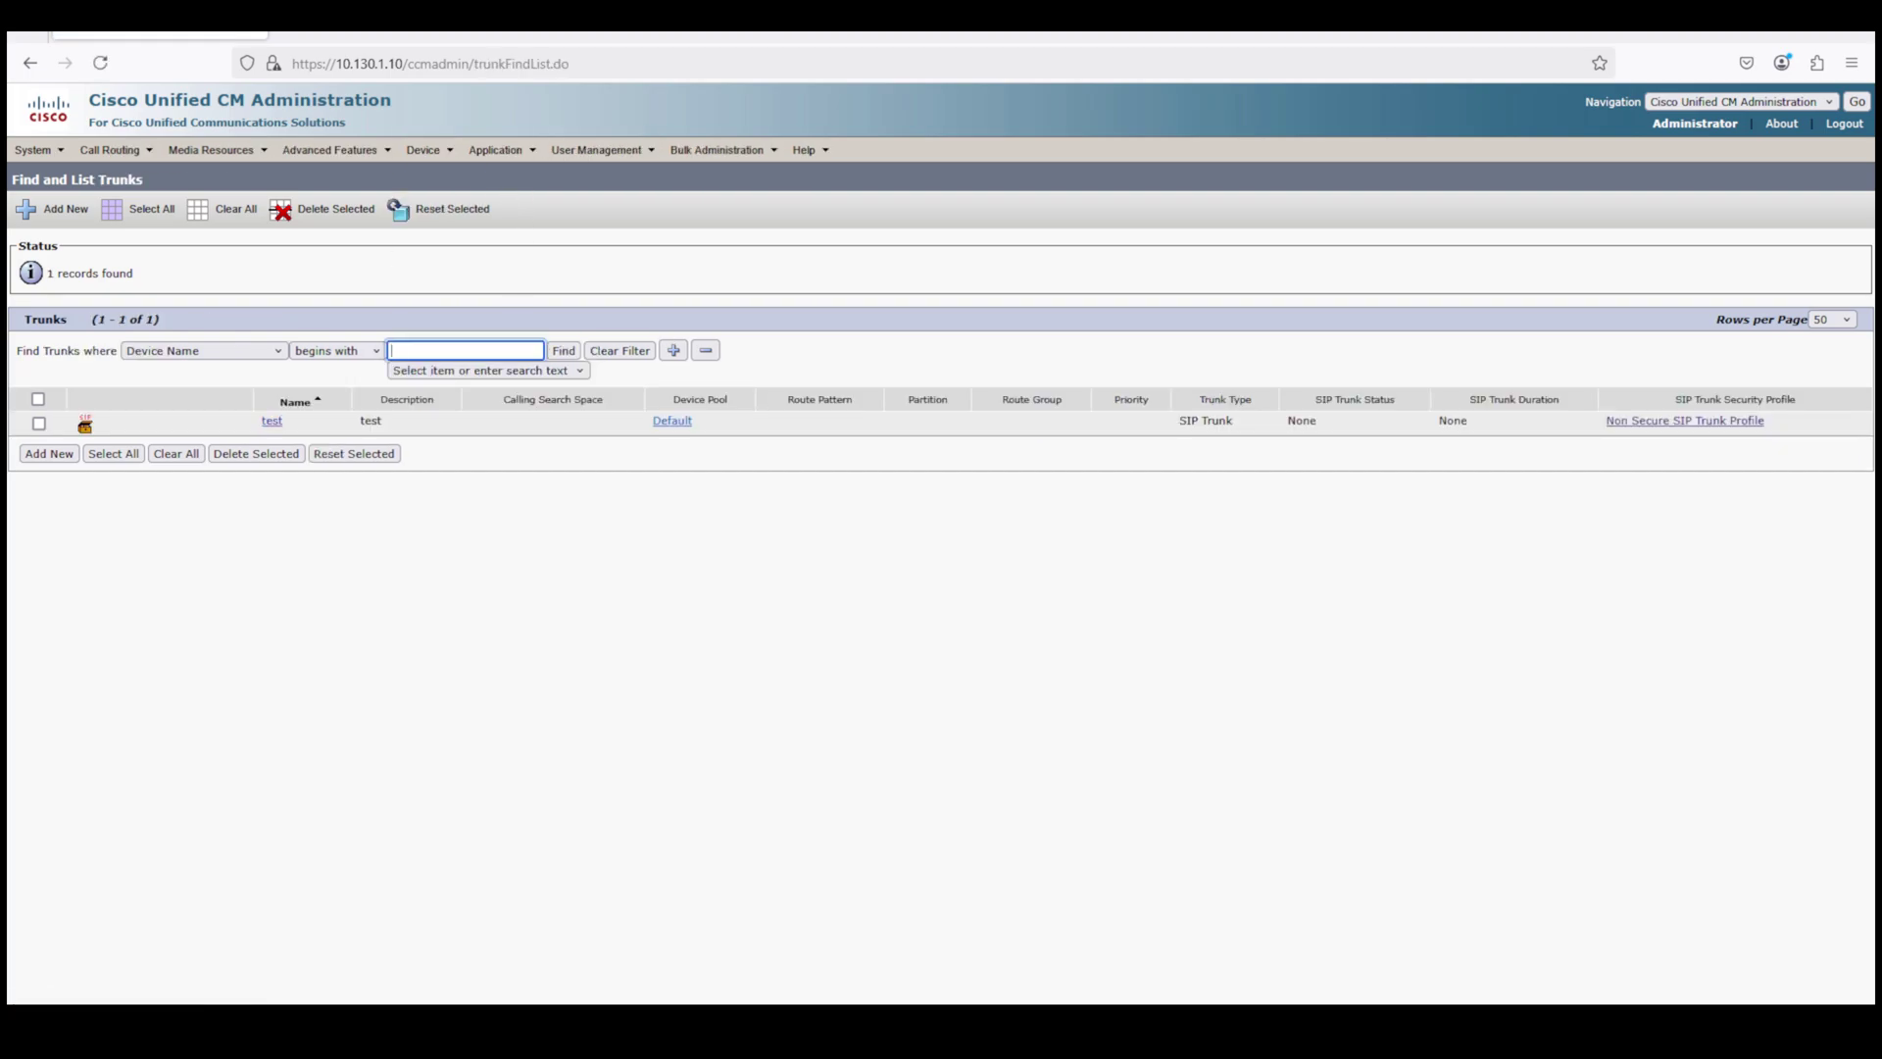
{"action": "key", "text": "Return"}
- Restart the SIP trunk named test, close the Device Reset window and refresh the trunk list
{"action": "left_click", "coordinate": [39, 424]}
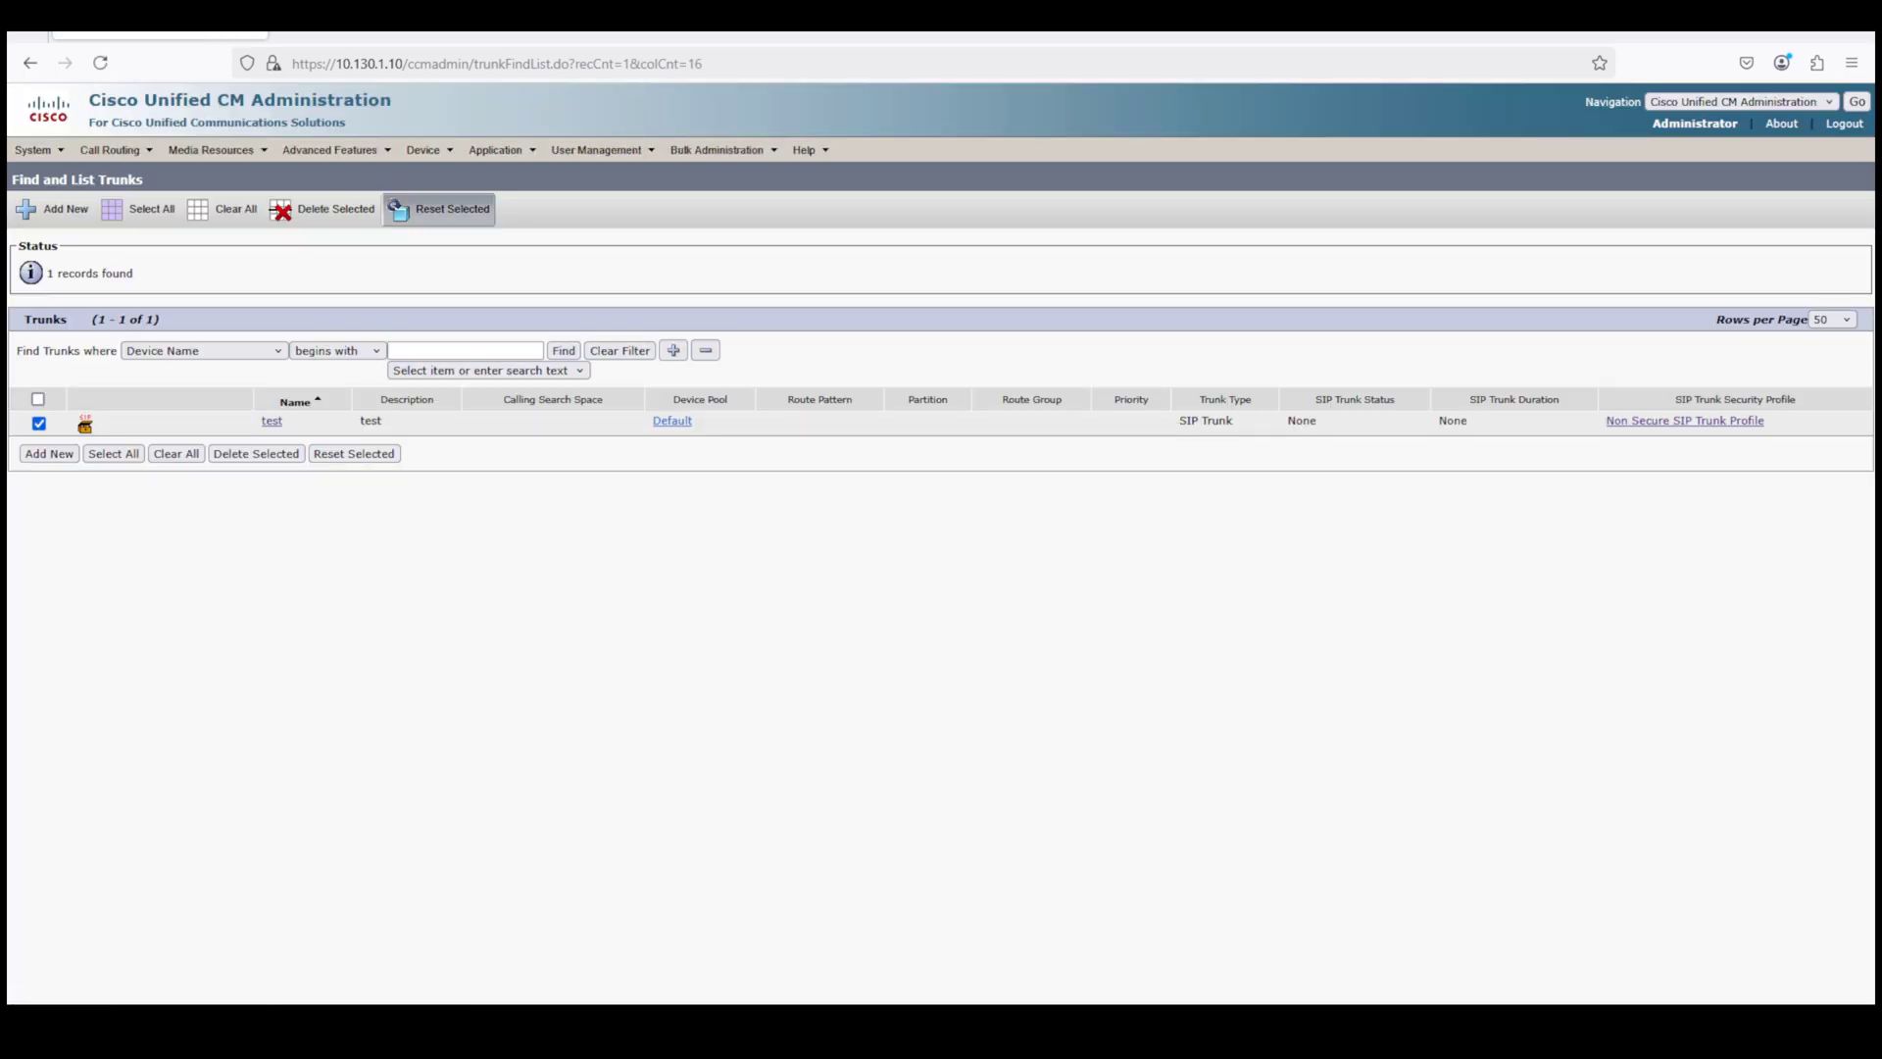
{"action": "left_click", "coordinate": [441, 209]}
{"action": "left_click", "coordinate": [391, 619]}
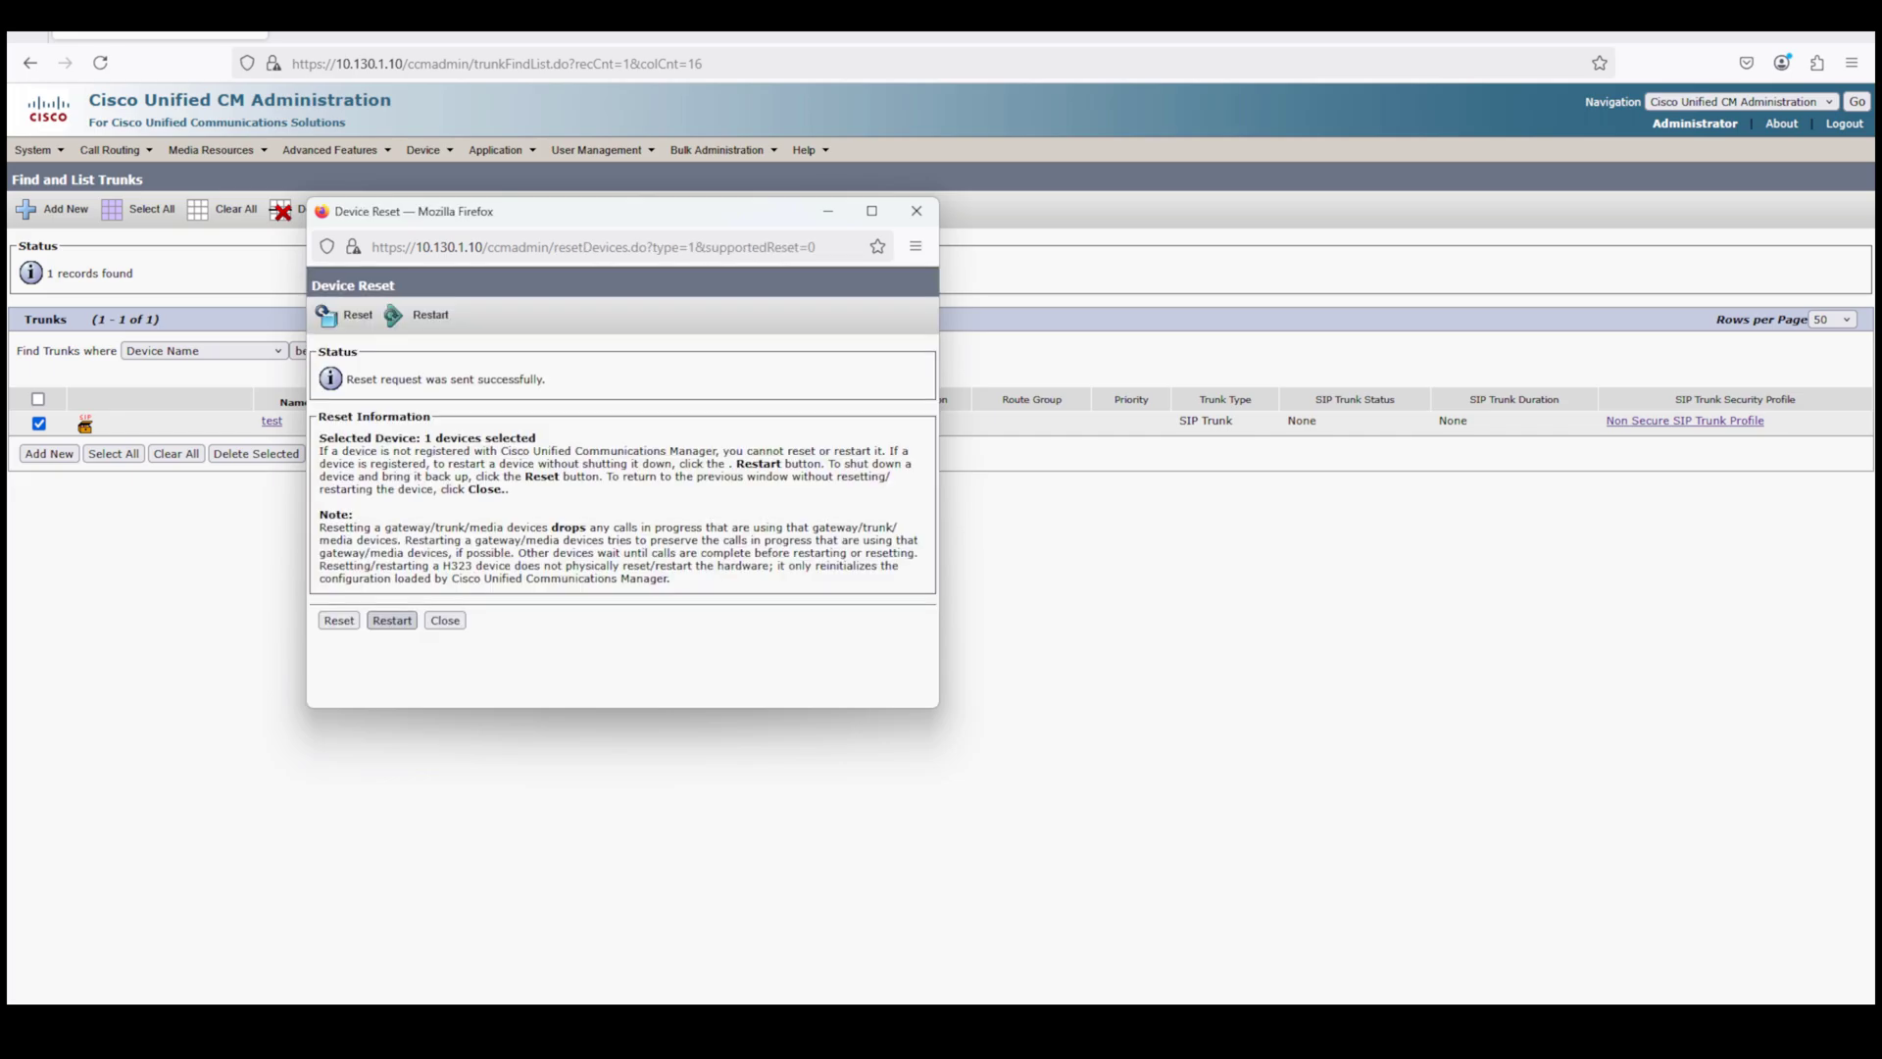
{"action": "left_click", "coordinate": [916, 211]}
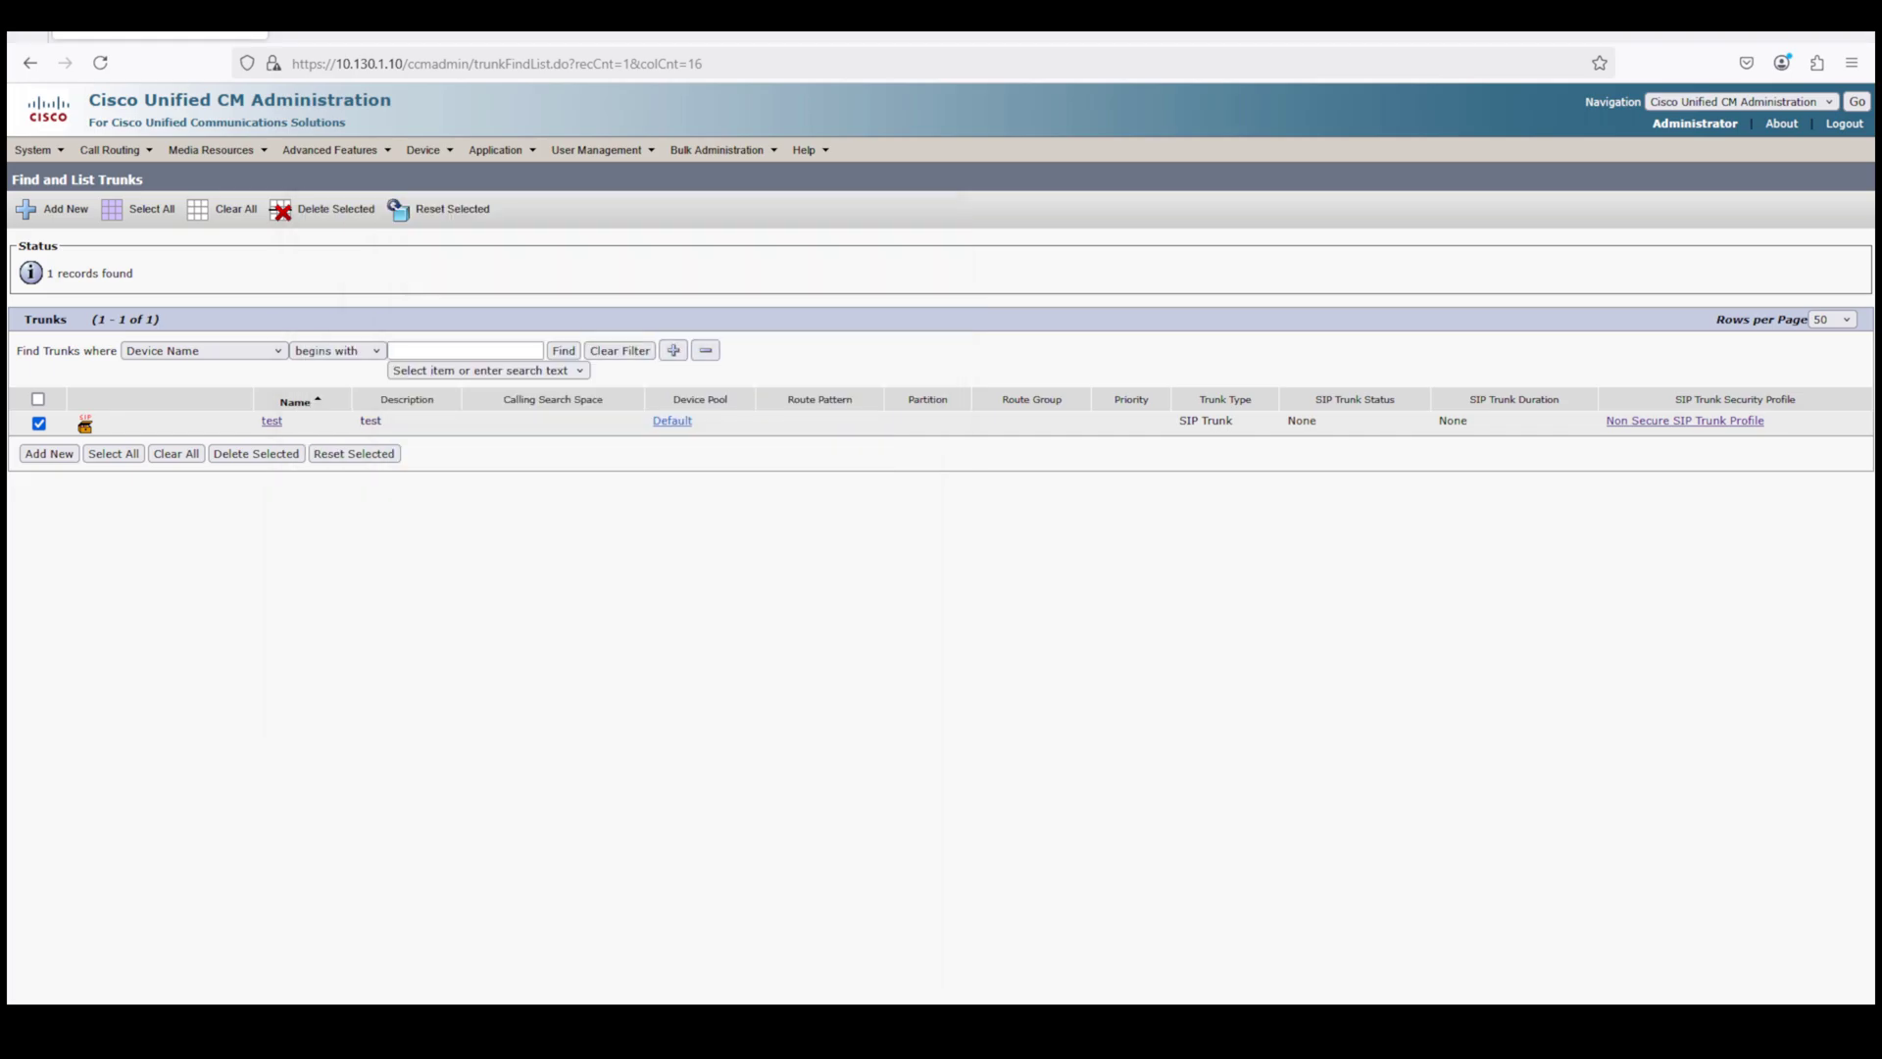
{"action": "left_click", "coordinate": [563, 350]}
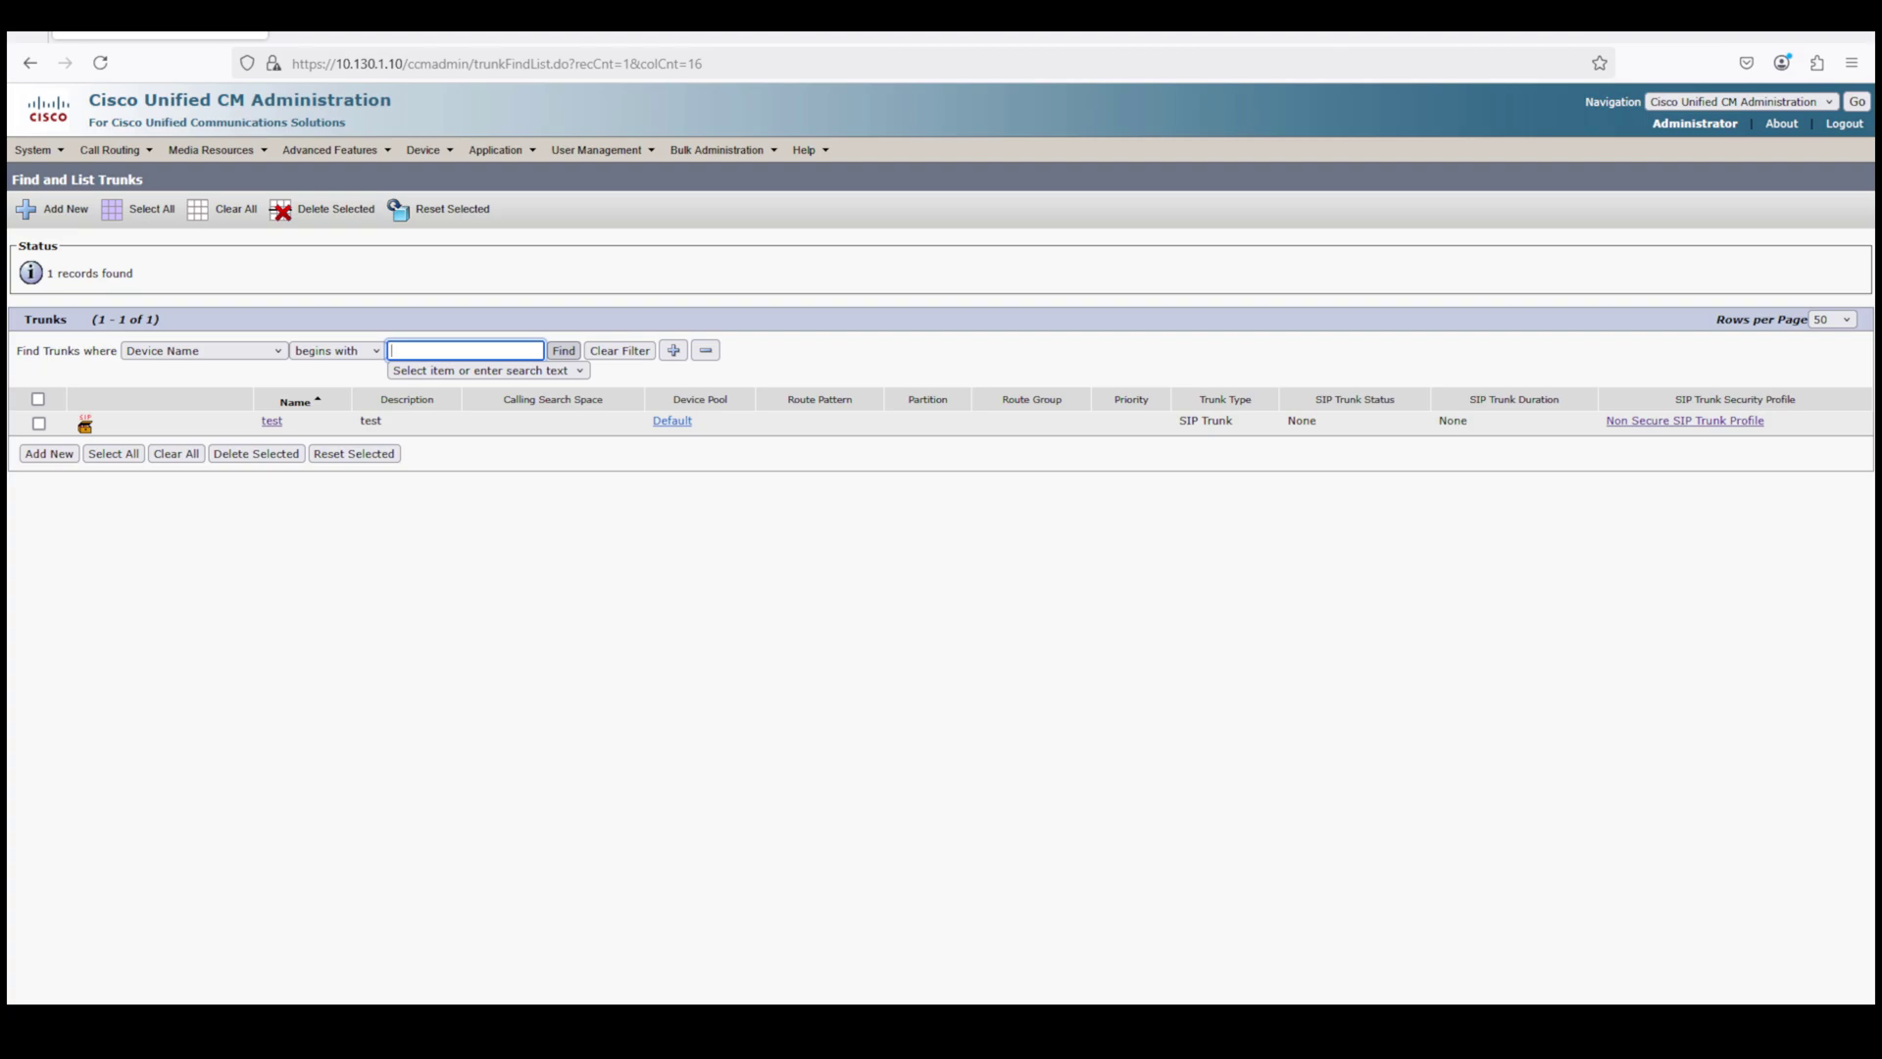
- Refresh the trunk list and examine the test trunk's SIP trunk status and security profile
{"action": "left_click", "coordinate": [563, 351]}
{"action": "left_click", "coordinate": [564, 351]}
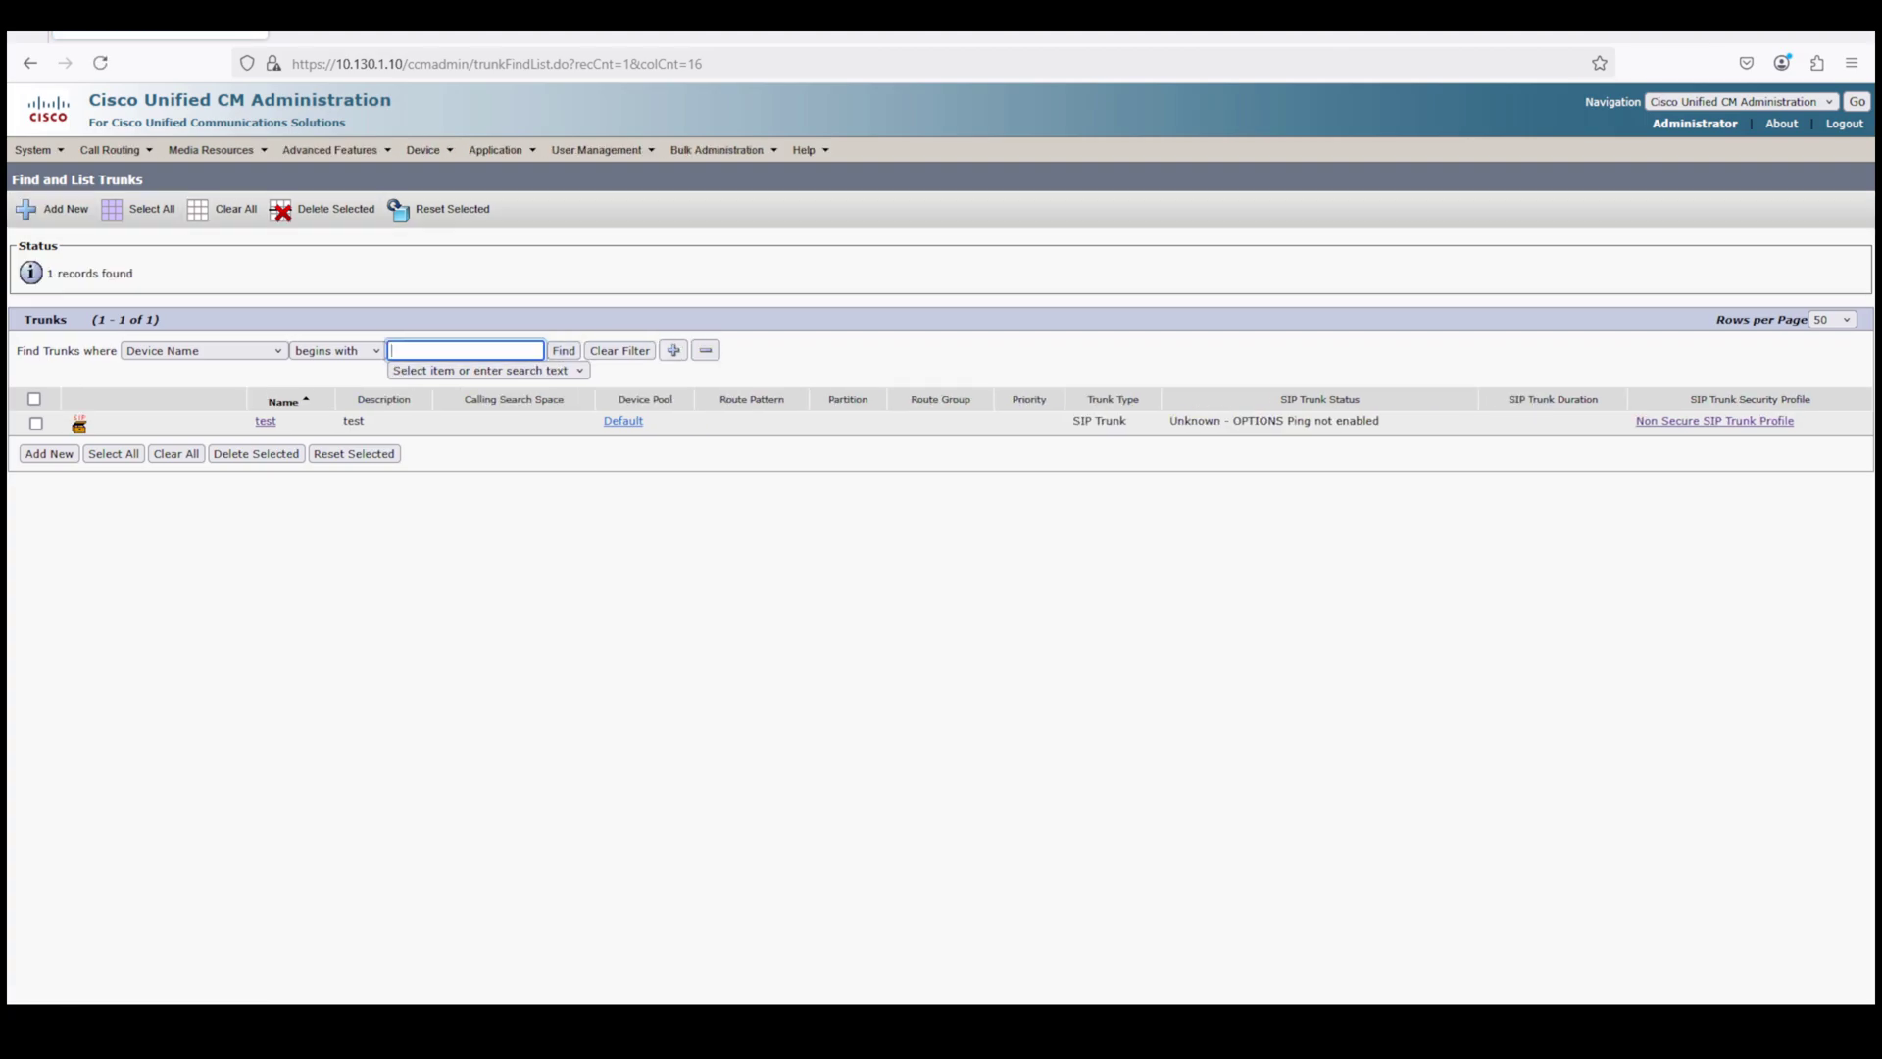
{"action": "left_click_drag", "start_coordinate": [1379, 420], "coordinate": [1169, 421]}
{"action": "double_click", "coordinate": [1358, 420]}
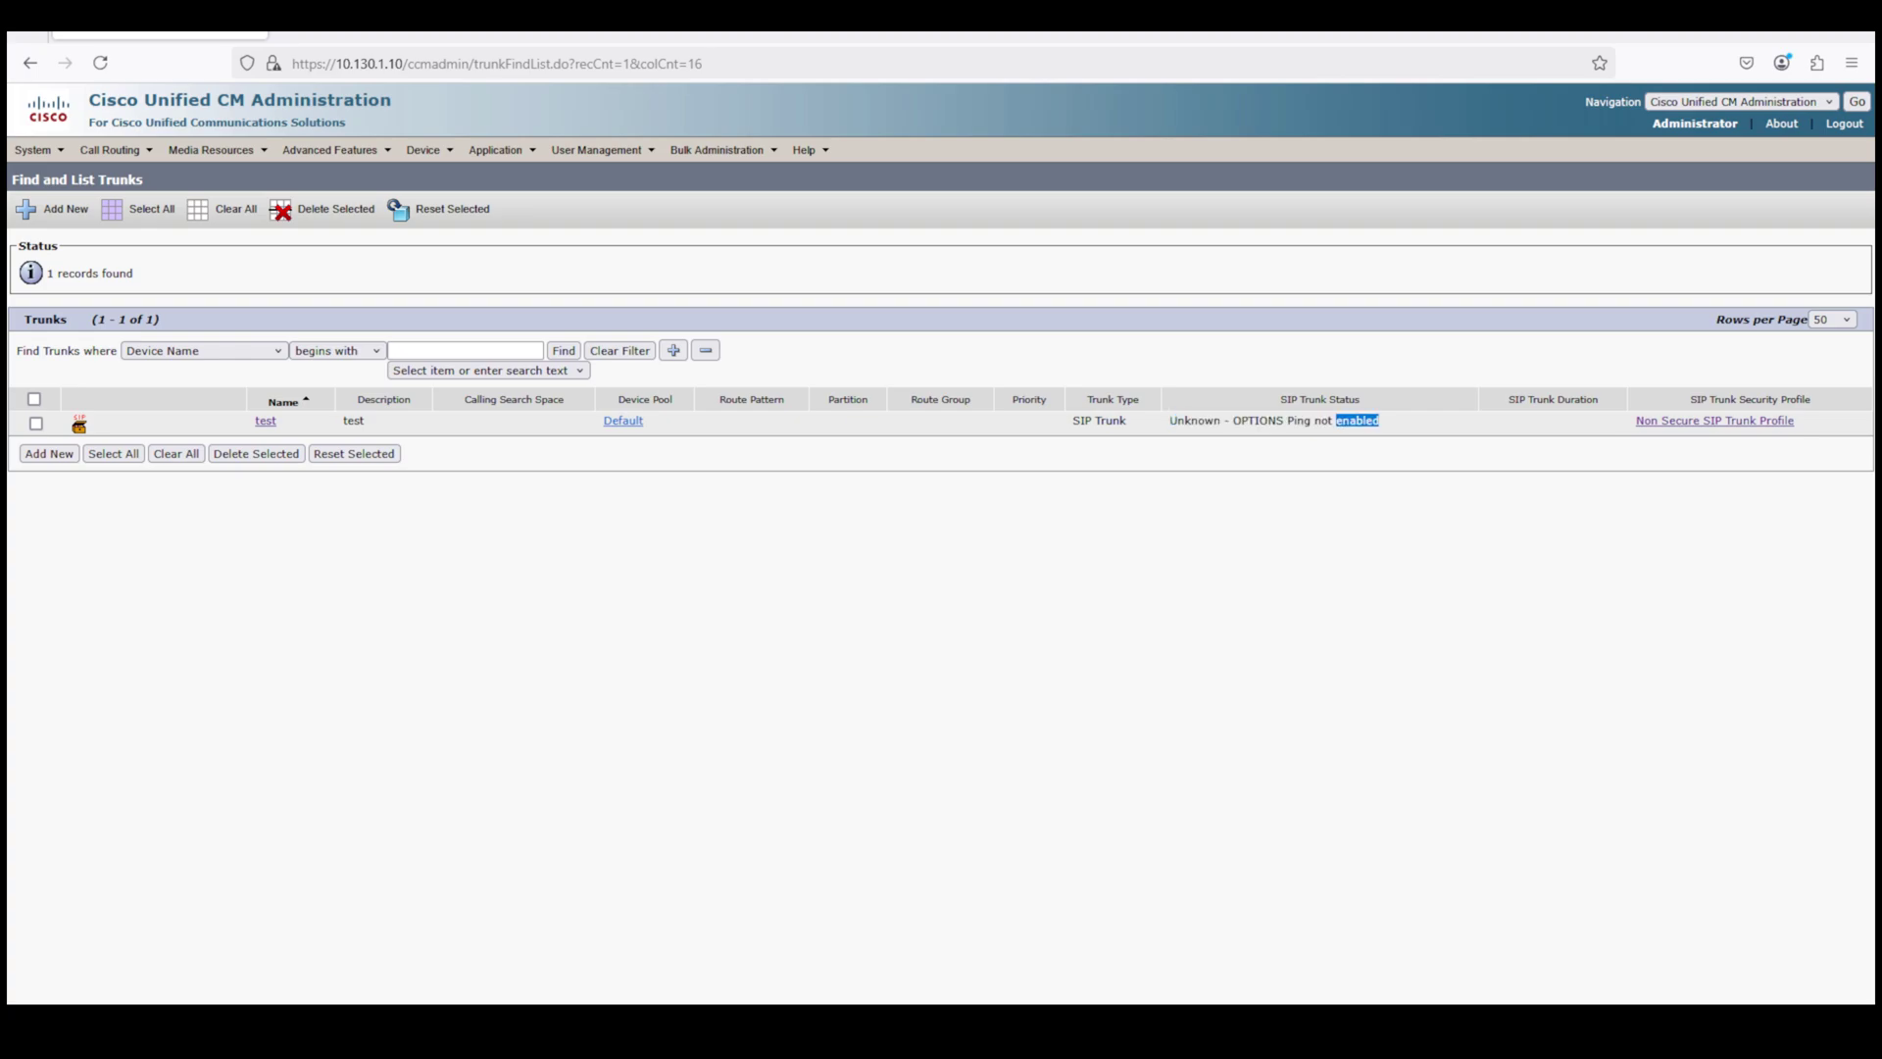
{"action": "left_click_drag", "start_coordinate": [1797, 421], "coordinate": [1634, 420]}
{"action": "left_click", "coordinate": [1622, 424]}
- Keep repeating the unfiltered trunk search until the SIP trunk status of the restarted test trunk updates
{"action": "left_click", "coordinate": [563, 351]}
{"action": "left_click", "coordinate": [564, 351]}
{"action": "left_click", "coordinate": [564, 351]}
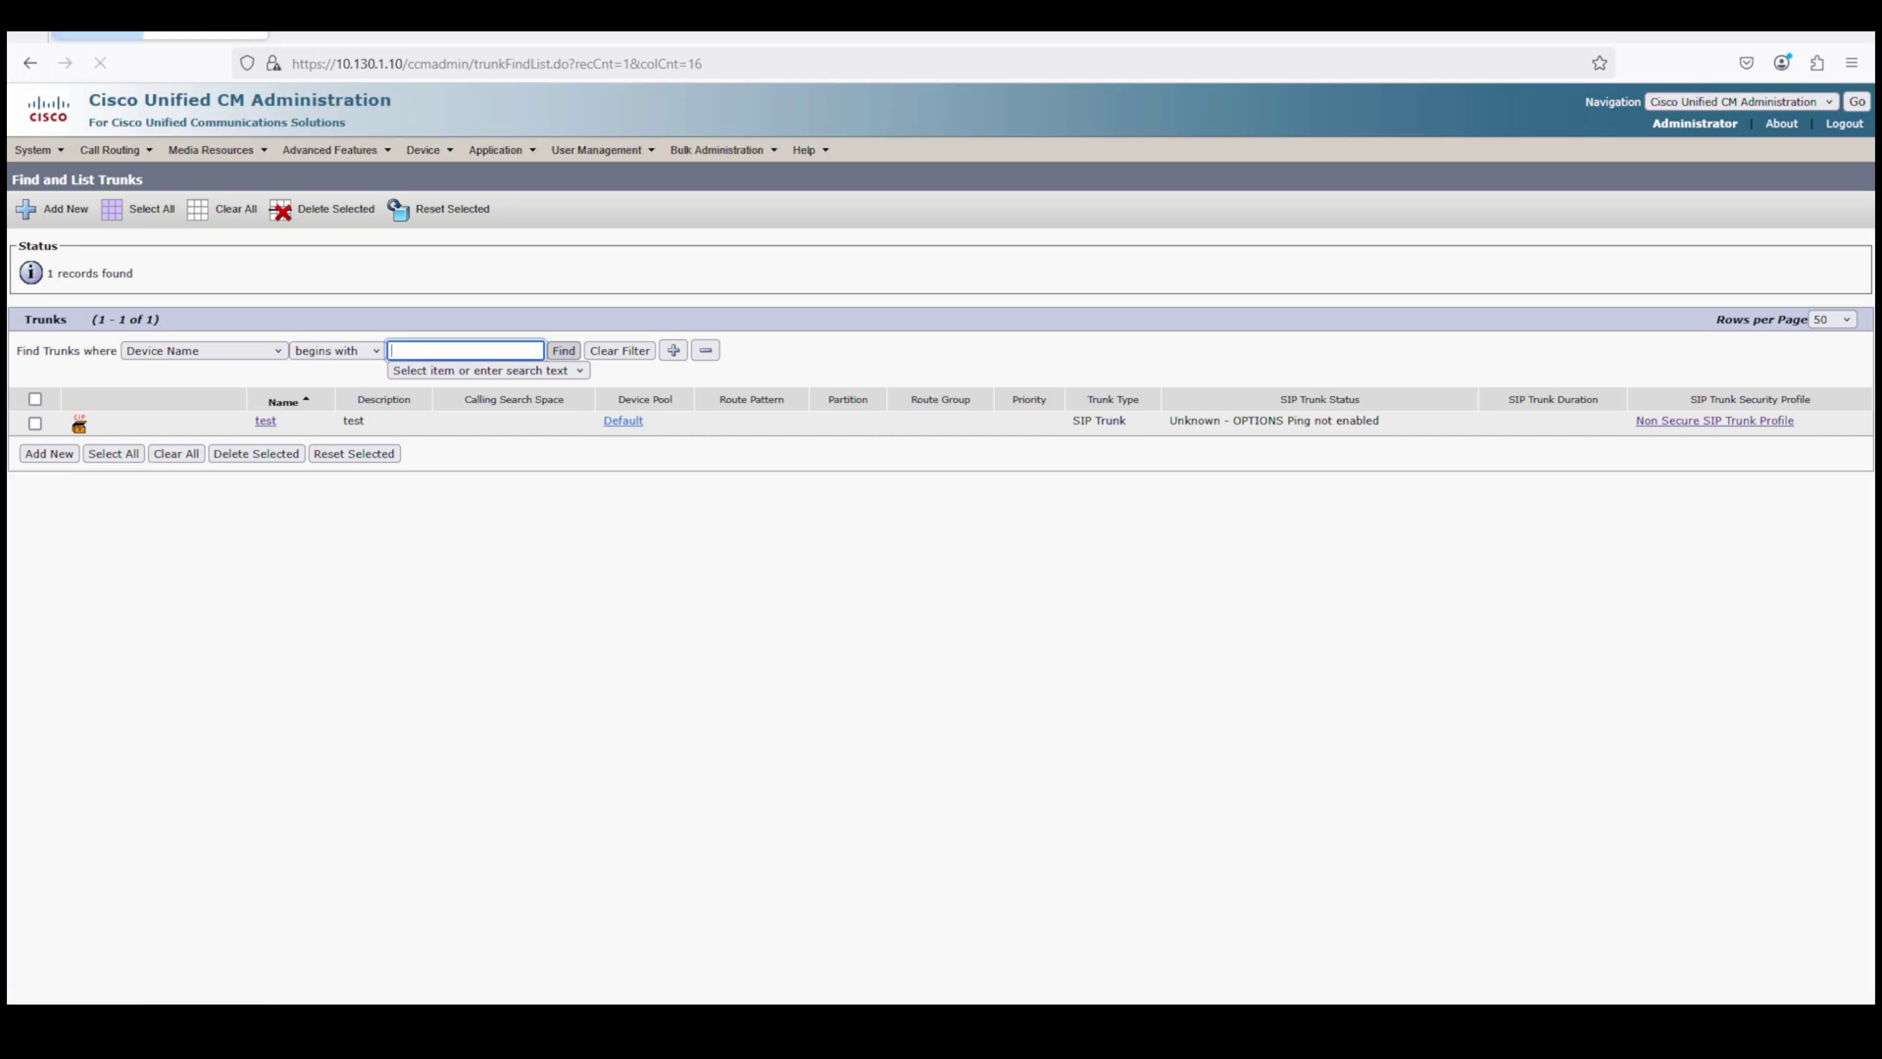
{"action": "left_click", "coordinate": [563, 351]}
{"action": "left_click", "coordinate": [564, 351]}
{"action": "left_click", "coordinate": [563, 350]}
{"action": "left_click", "coordinate": [564, 351]}
{"action": "left_click", "coordinate": [563, 351]}
{"action": "left_click", "coordinate": [564, 351]}
{"action": "left_click", "coordinate": [563, 350]}
{"action": "left_click", "coordinate": [564, 351]}
{"action": "left_click", "coordinate": [563, 351]}
{"action": "left_click", "coordinate": [563, 350]}
{"action": "left_click", "coordinate": [564, 351]}
{"action": "left_click", "coordinate": [563, 351]}
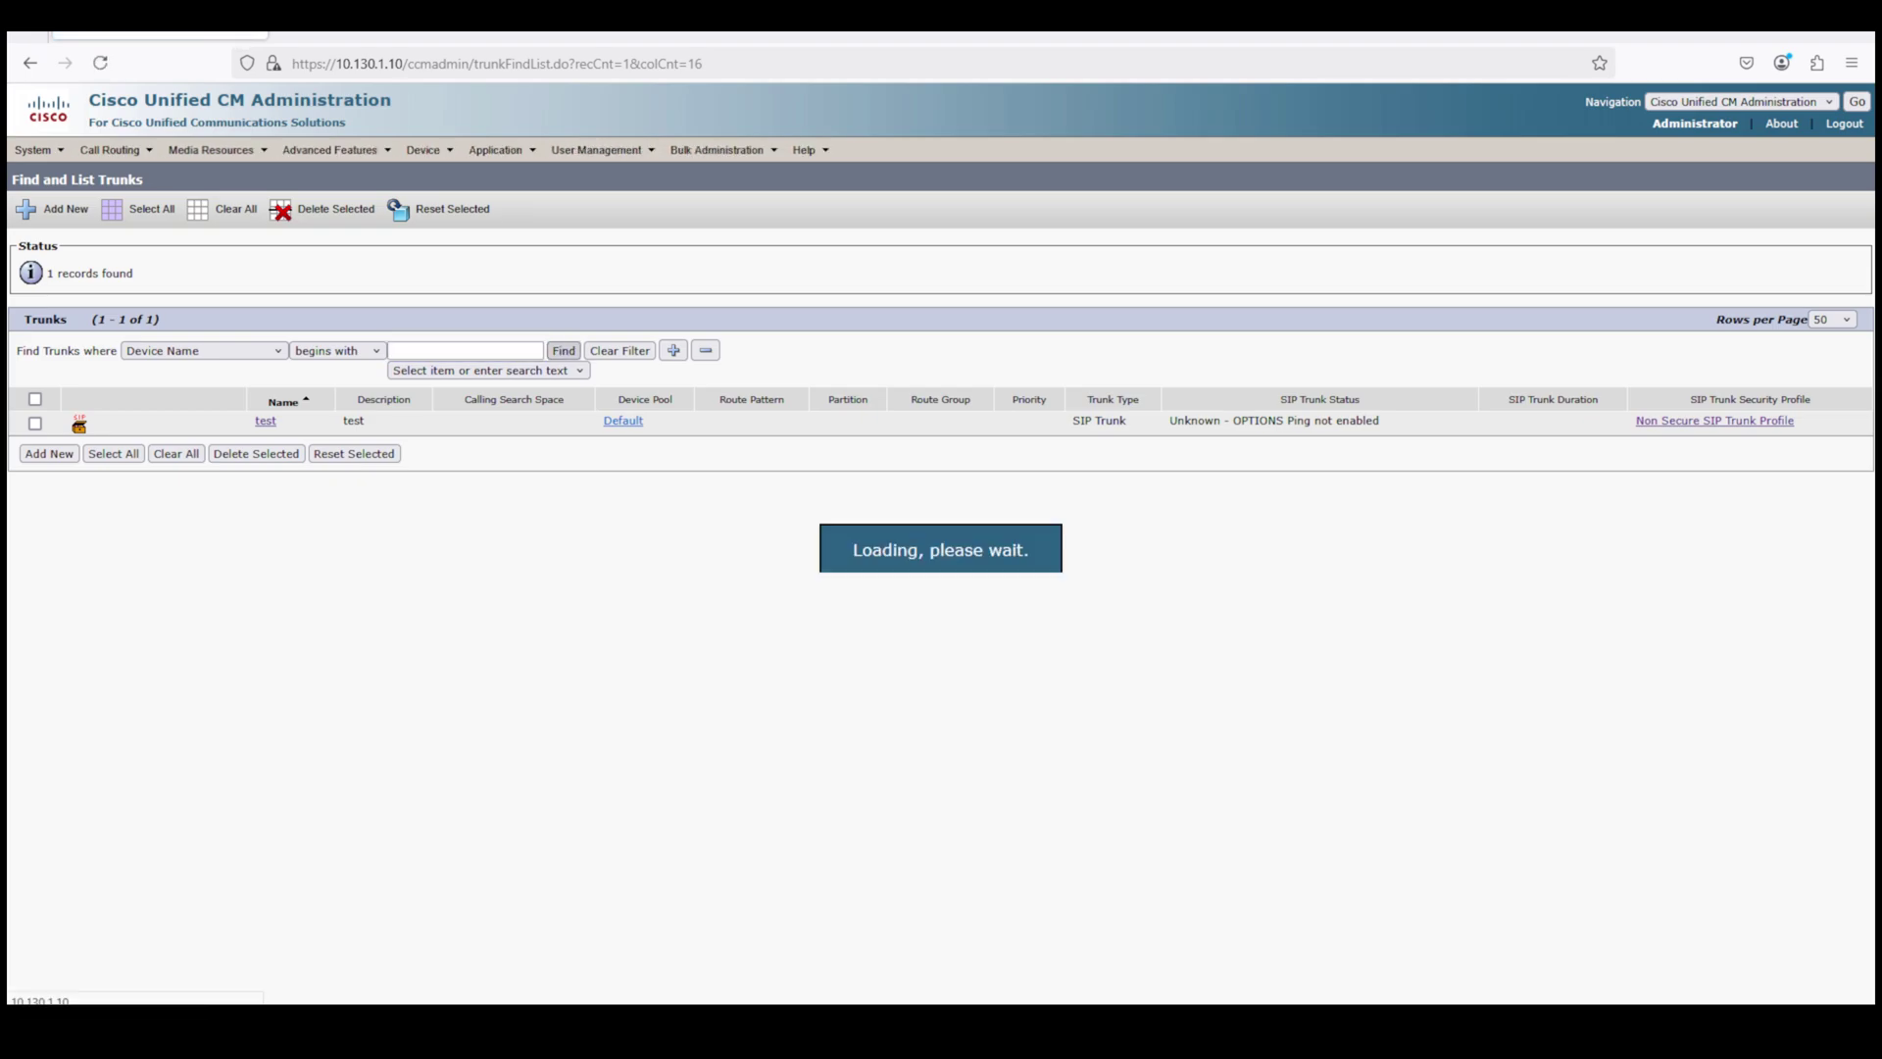
{"action": "left_click", "coordinate": [564, 351]}
{"action": "left_click", "coordinate": [563, 351]}
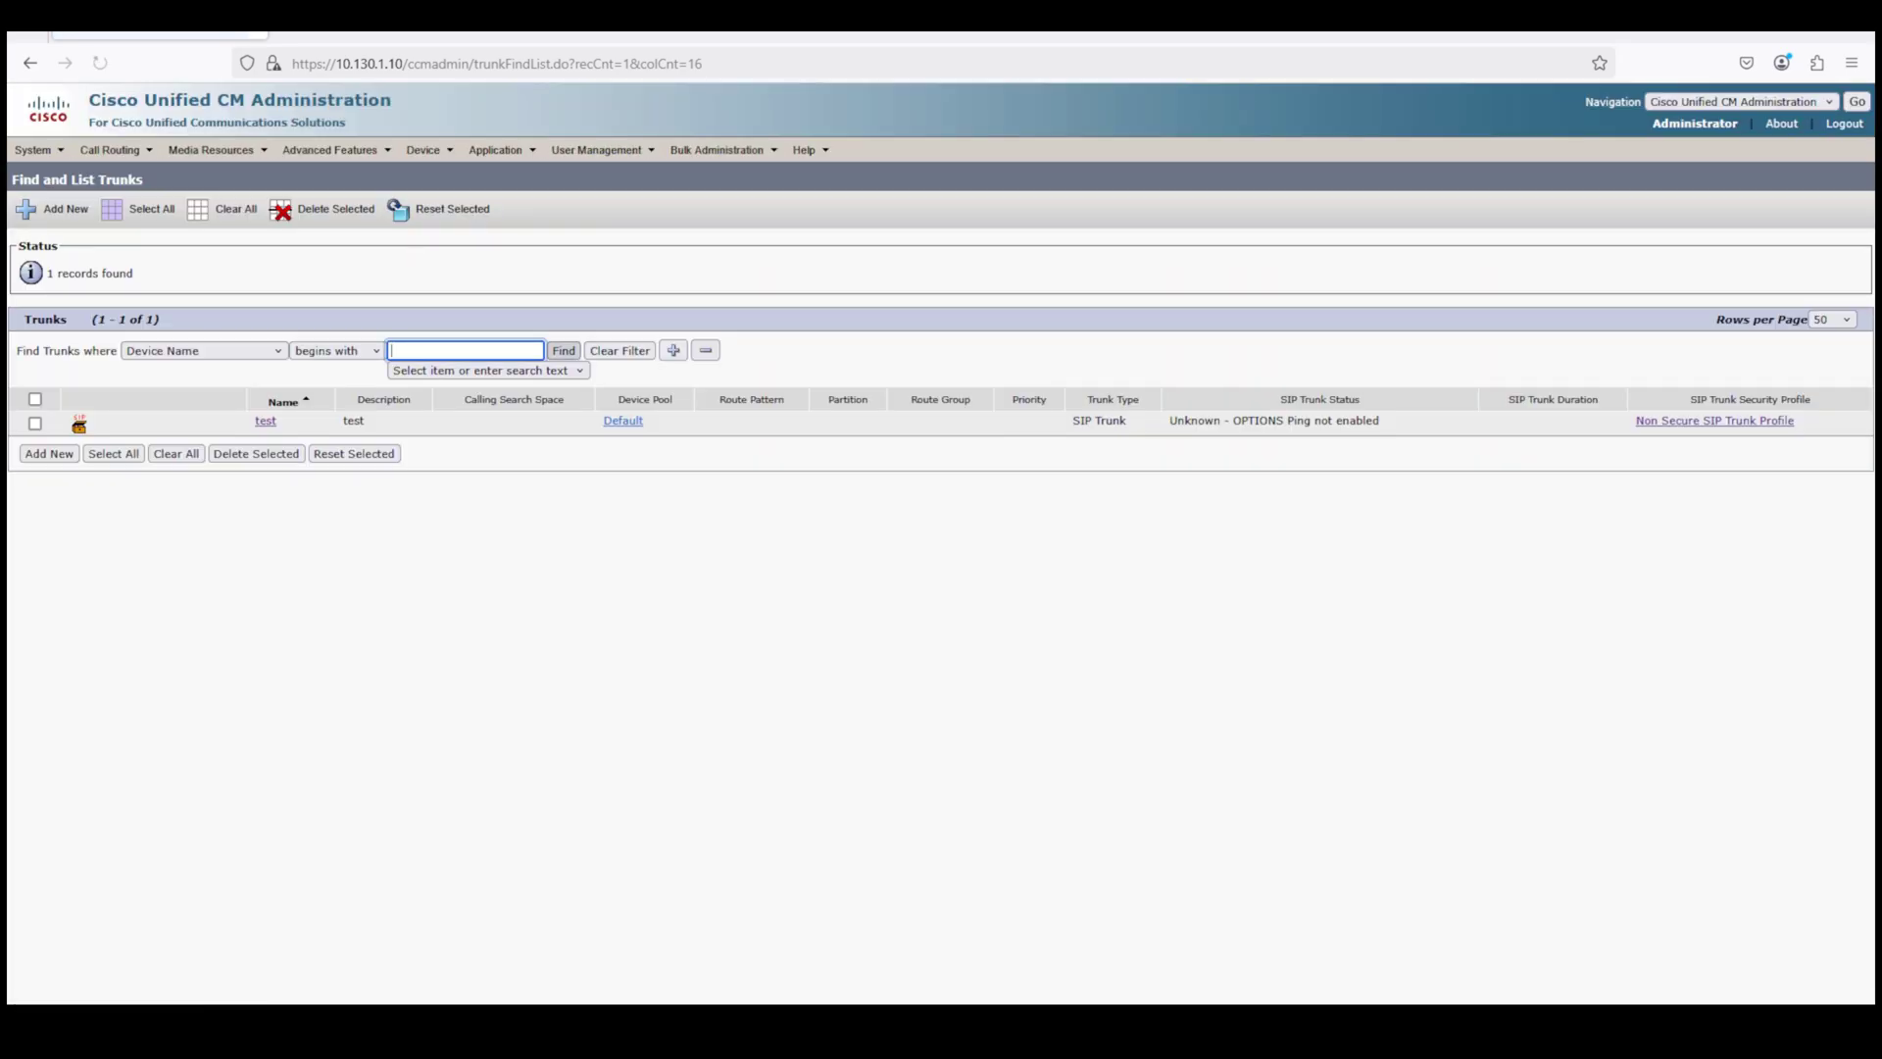
{"action": "left_click", "coordinate": [563, 351]}
{"action": "left_click", "coordinate": [564, 351]}
{"action": "left_click", "coordinate": [563, 351]}
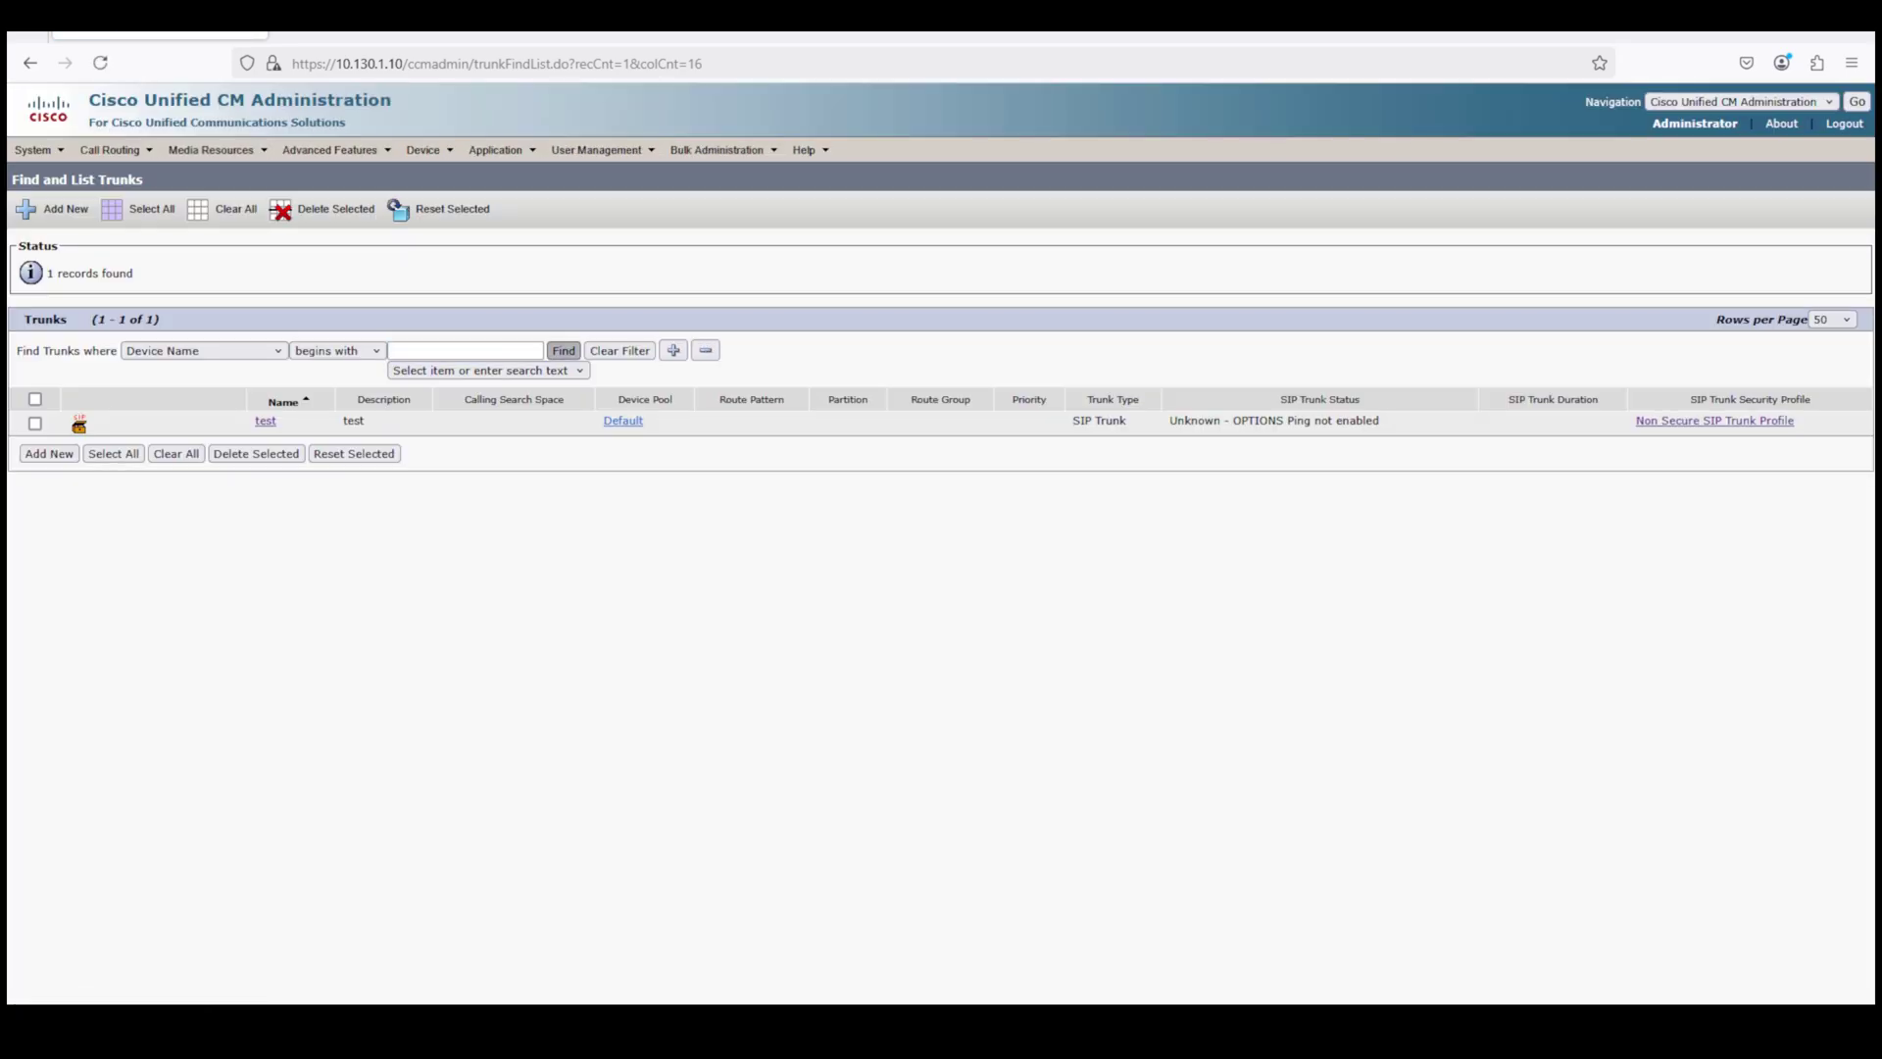
{"action": "left_click", "coordinate": [564, 351]}
{"action": "left_click", "coordinate": [564, 351]}
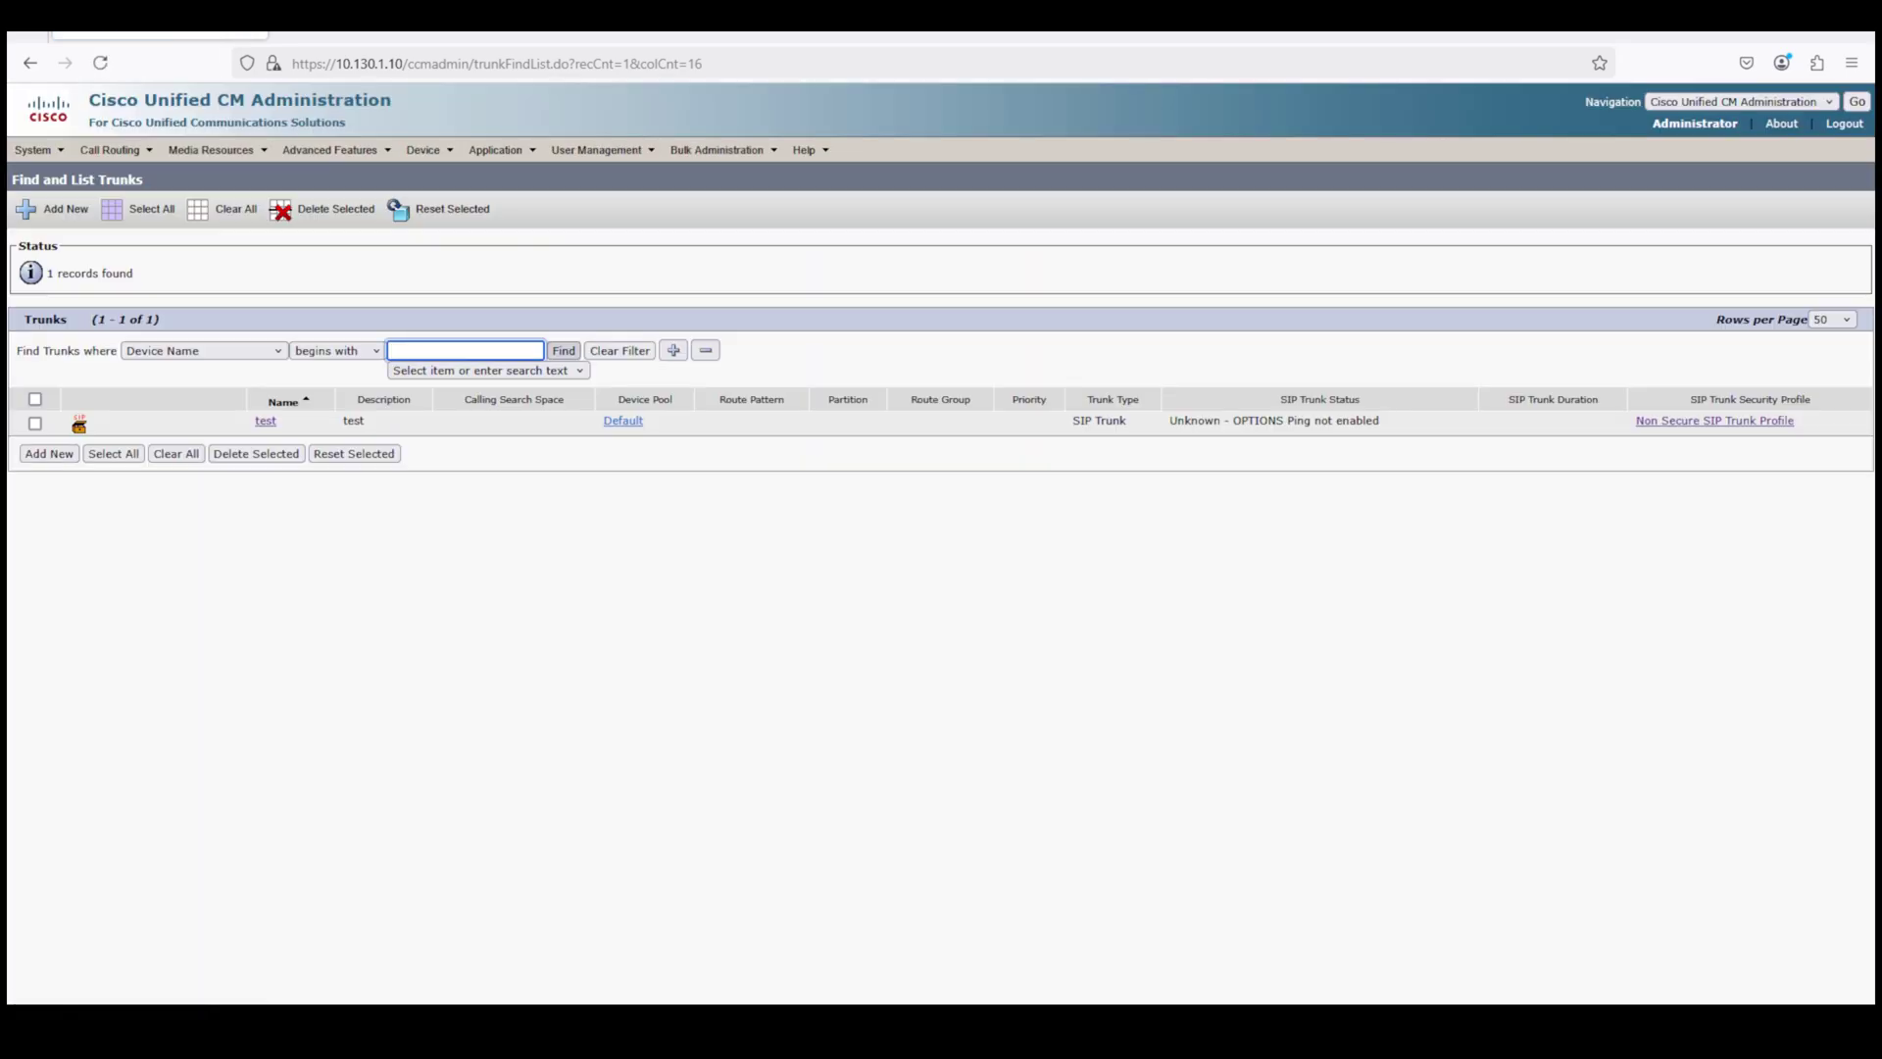
{"action": "left_click", "coordinate": [563, 351]}
{"action": "left_click", "coordinate": [563, 351]}
{"action": "left_click", "coordinate": [564, 351]}
{"action": "left_click", "coordinate": [563, 351]}
{"action": "left_click", "coordinate": [564, 350]}
{"action": "left_click", "coordinate": [564, 351]}
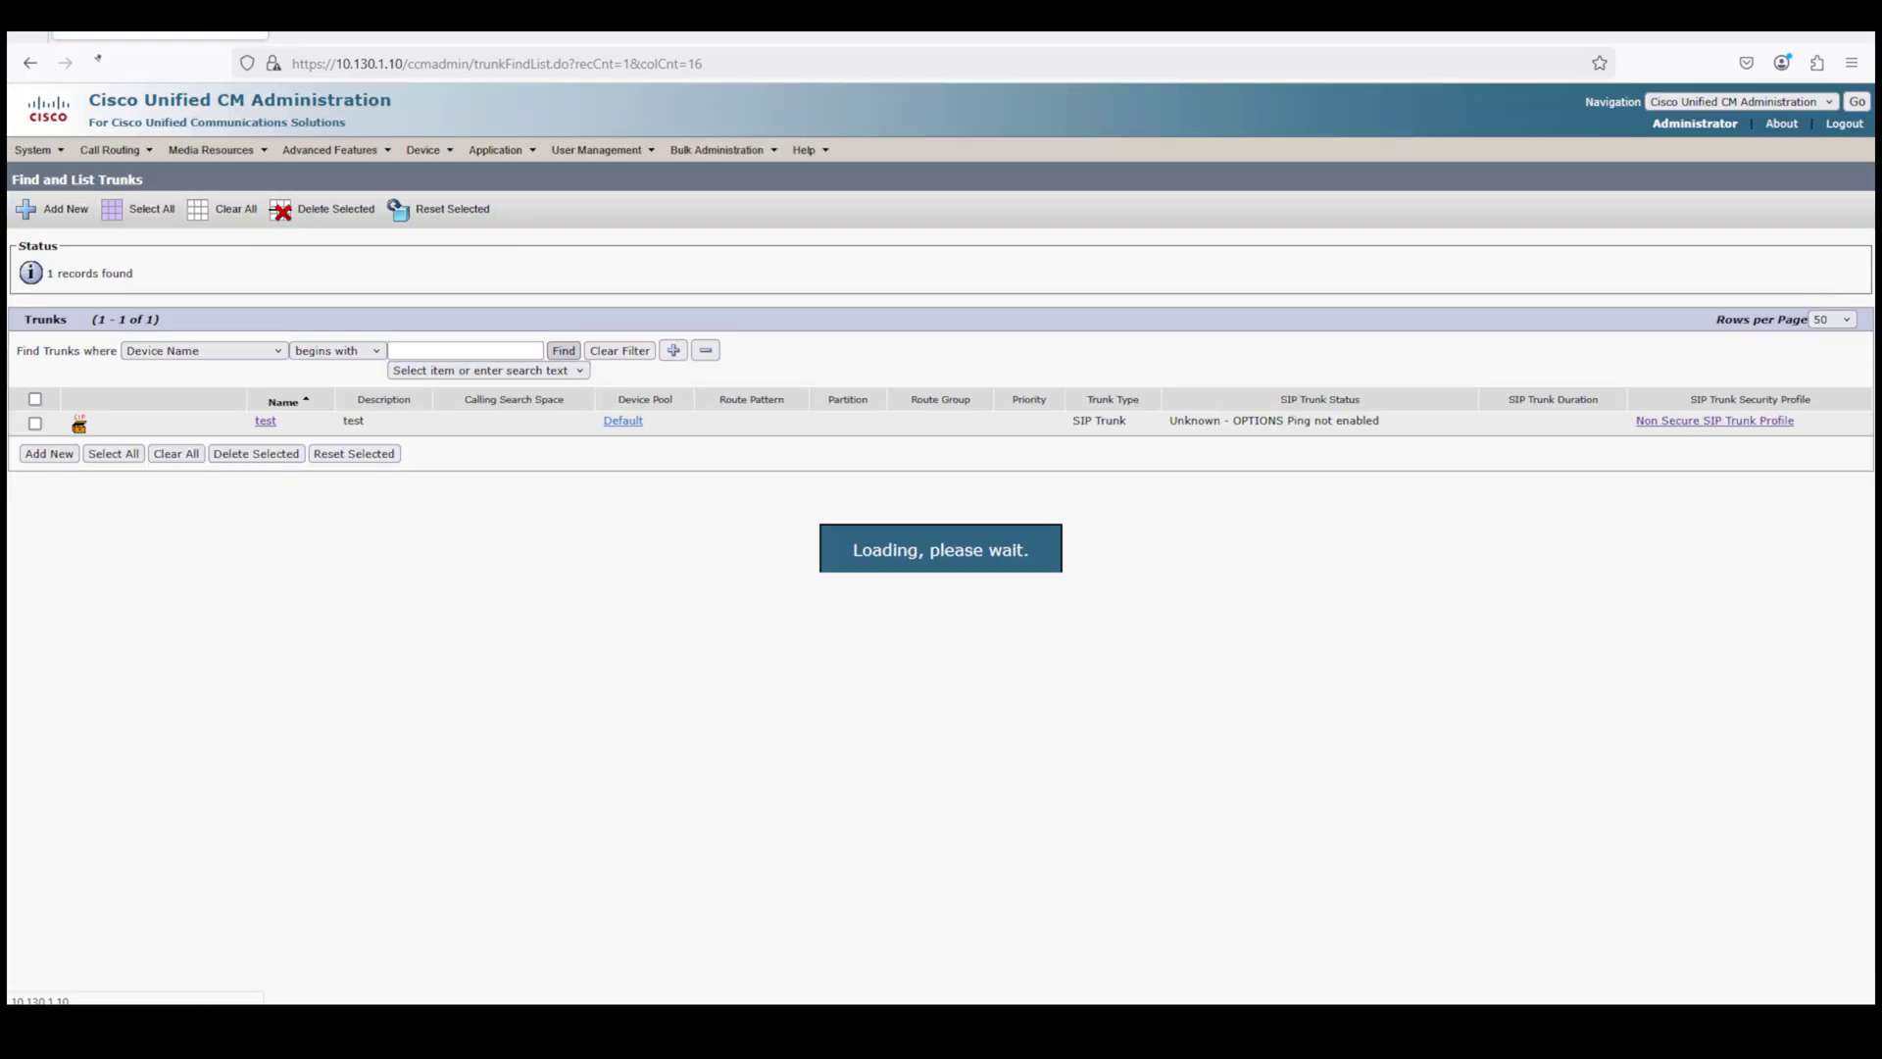
{"action": "left_click", "coordinate": [564, 351]}
{"action": "left_click", "coordinate": [563, 350]}
{"action": "left_click", "coordinate": [563, 351]}
{"action": "left_click", "coordinate": [564, 351]}
{"action": "left_click", "coordinate": [564, 351]}
{"action": "left_click", "coordinate": [564, 351]}
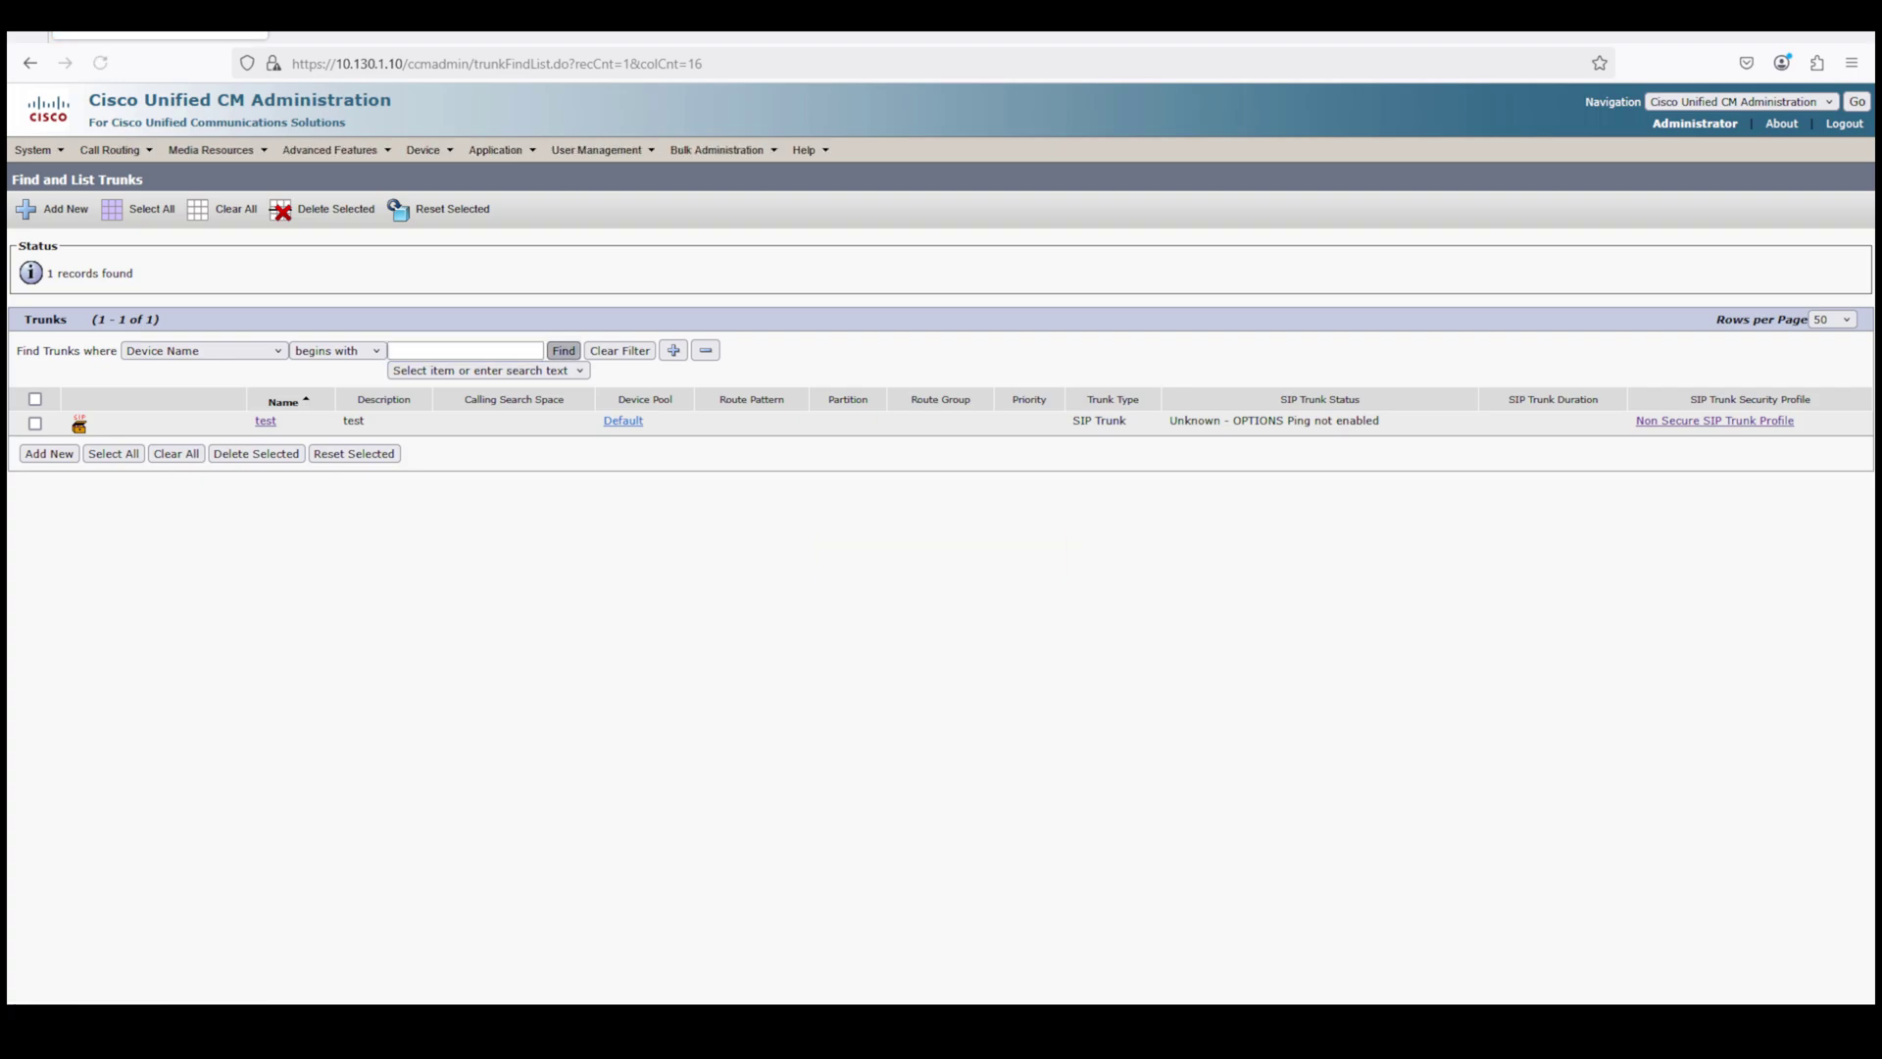
{"action": "left_click", "coordinate": [564, 351]}
{"action": "left_click", "coordinate": [563, 351]}
{"action": "left_click", "coordinate": [564, 351]}
{"action": "left_click", "coordinate": [564, 351]}
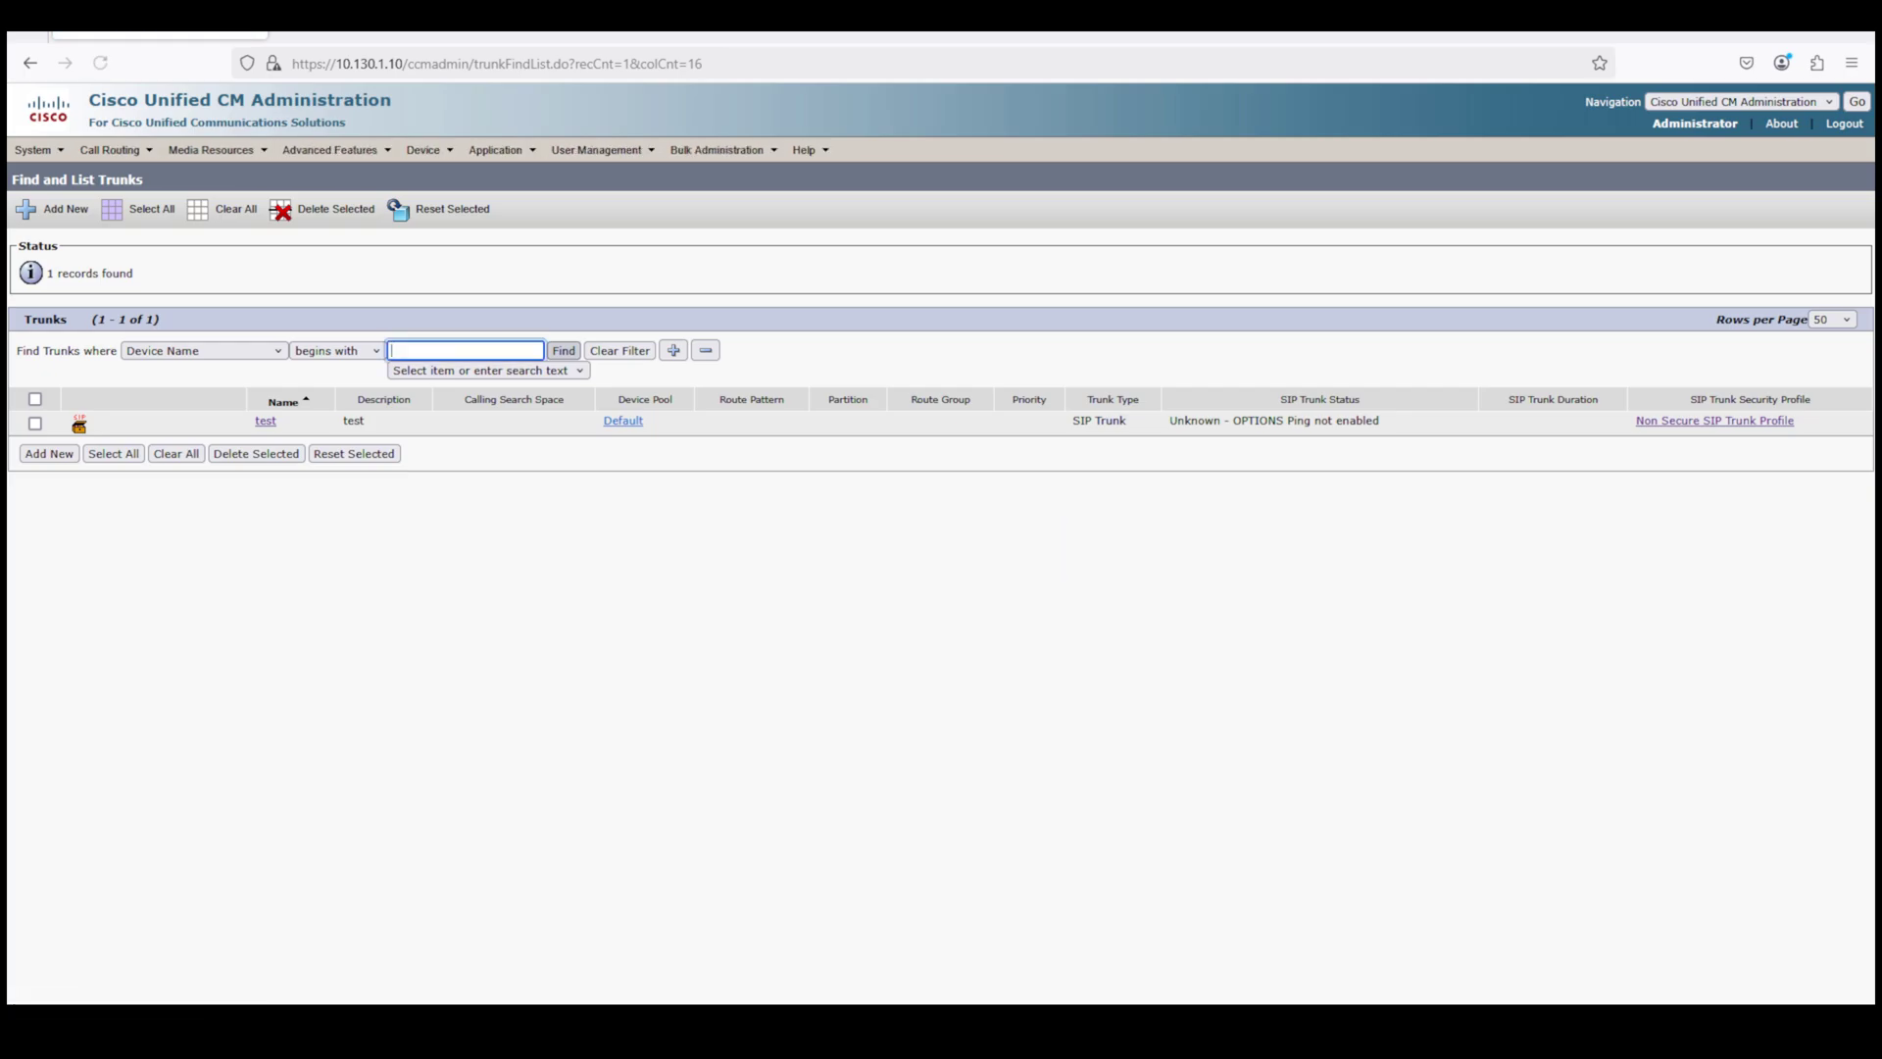
{"action": "left_click", "coordinate": [563, 350]}
{"action": "left_click", "coordinate": [563, 350]}
{"action": "left_click", "coordinate": [563, 351]}
{"action": "left_click", "coordinate": [564, 351]}
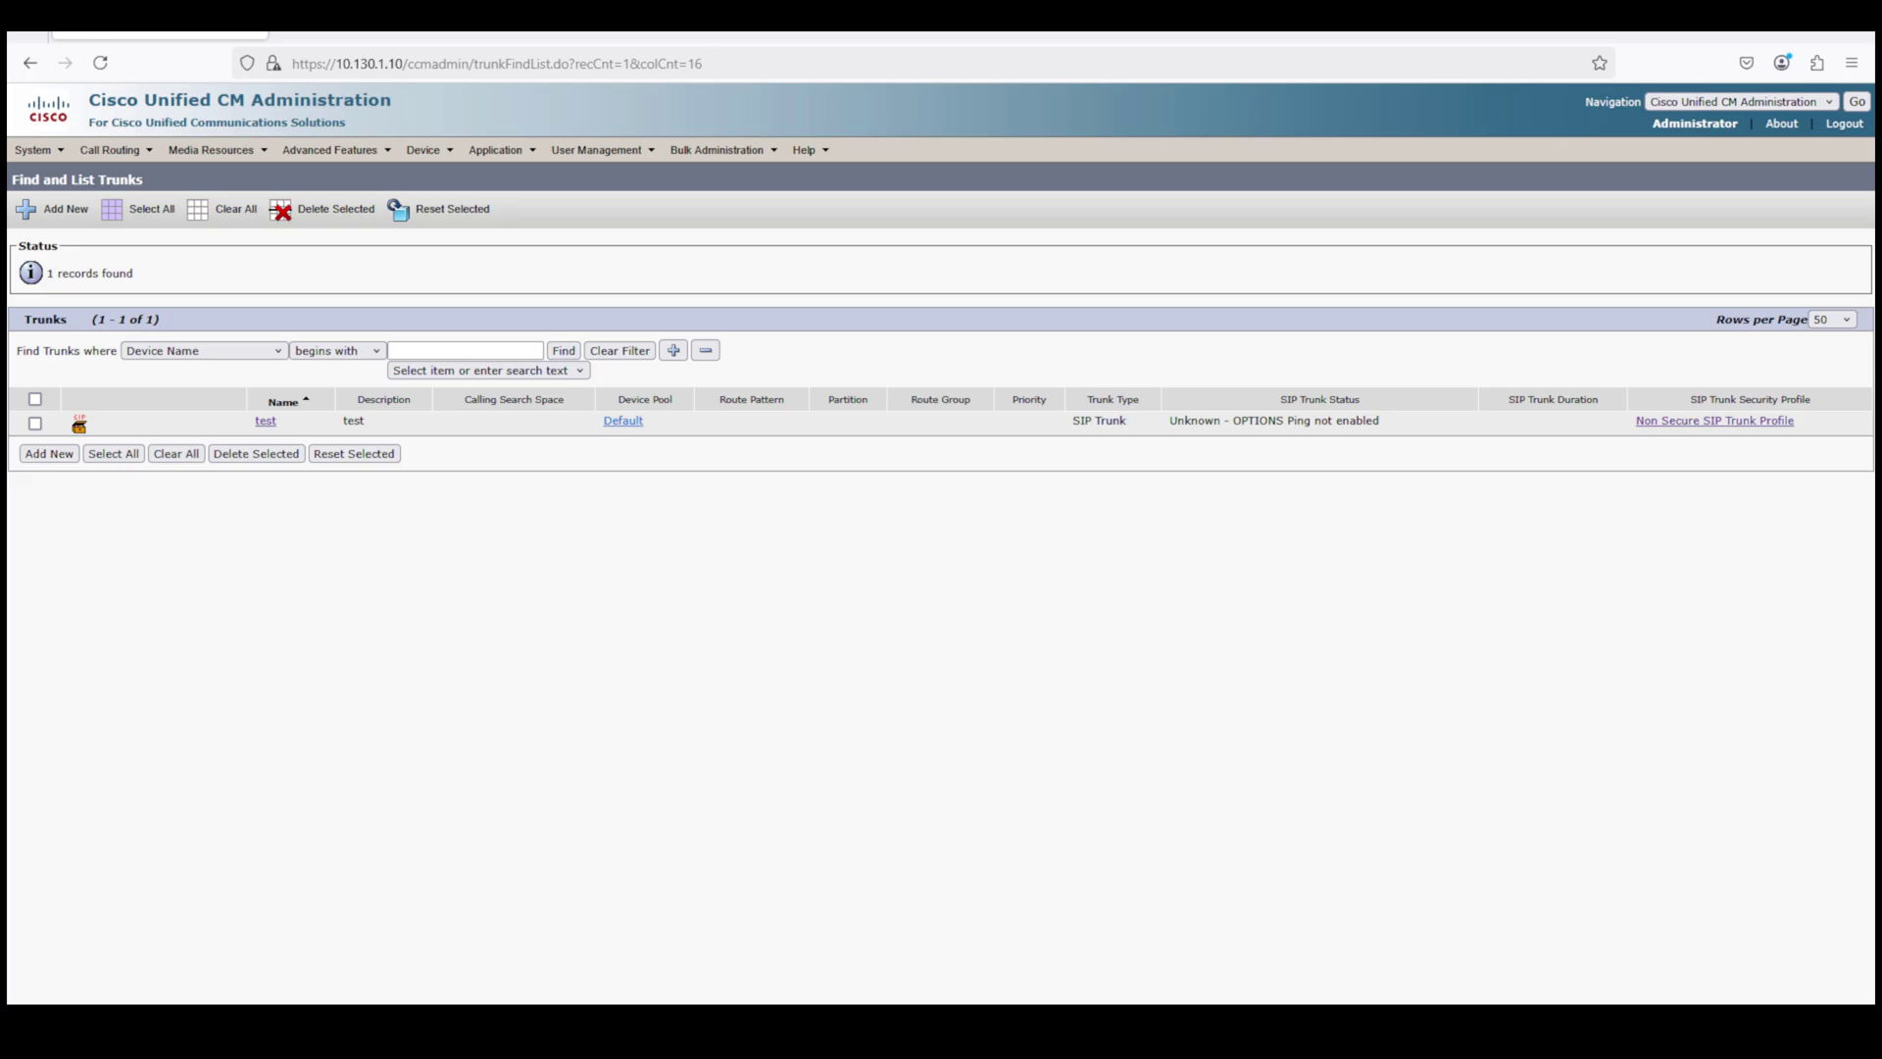
{"action": "left_click", "coordinate": [564, 351]}
{"action": "left_click", "coordinate": [563, 350]}
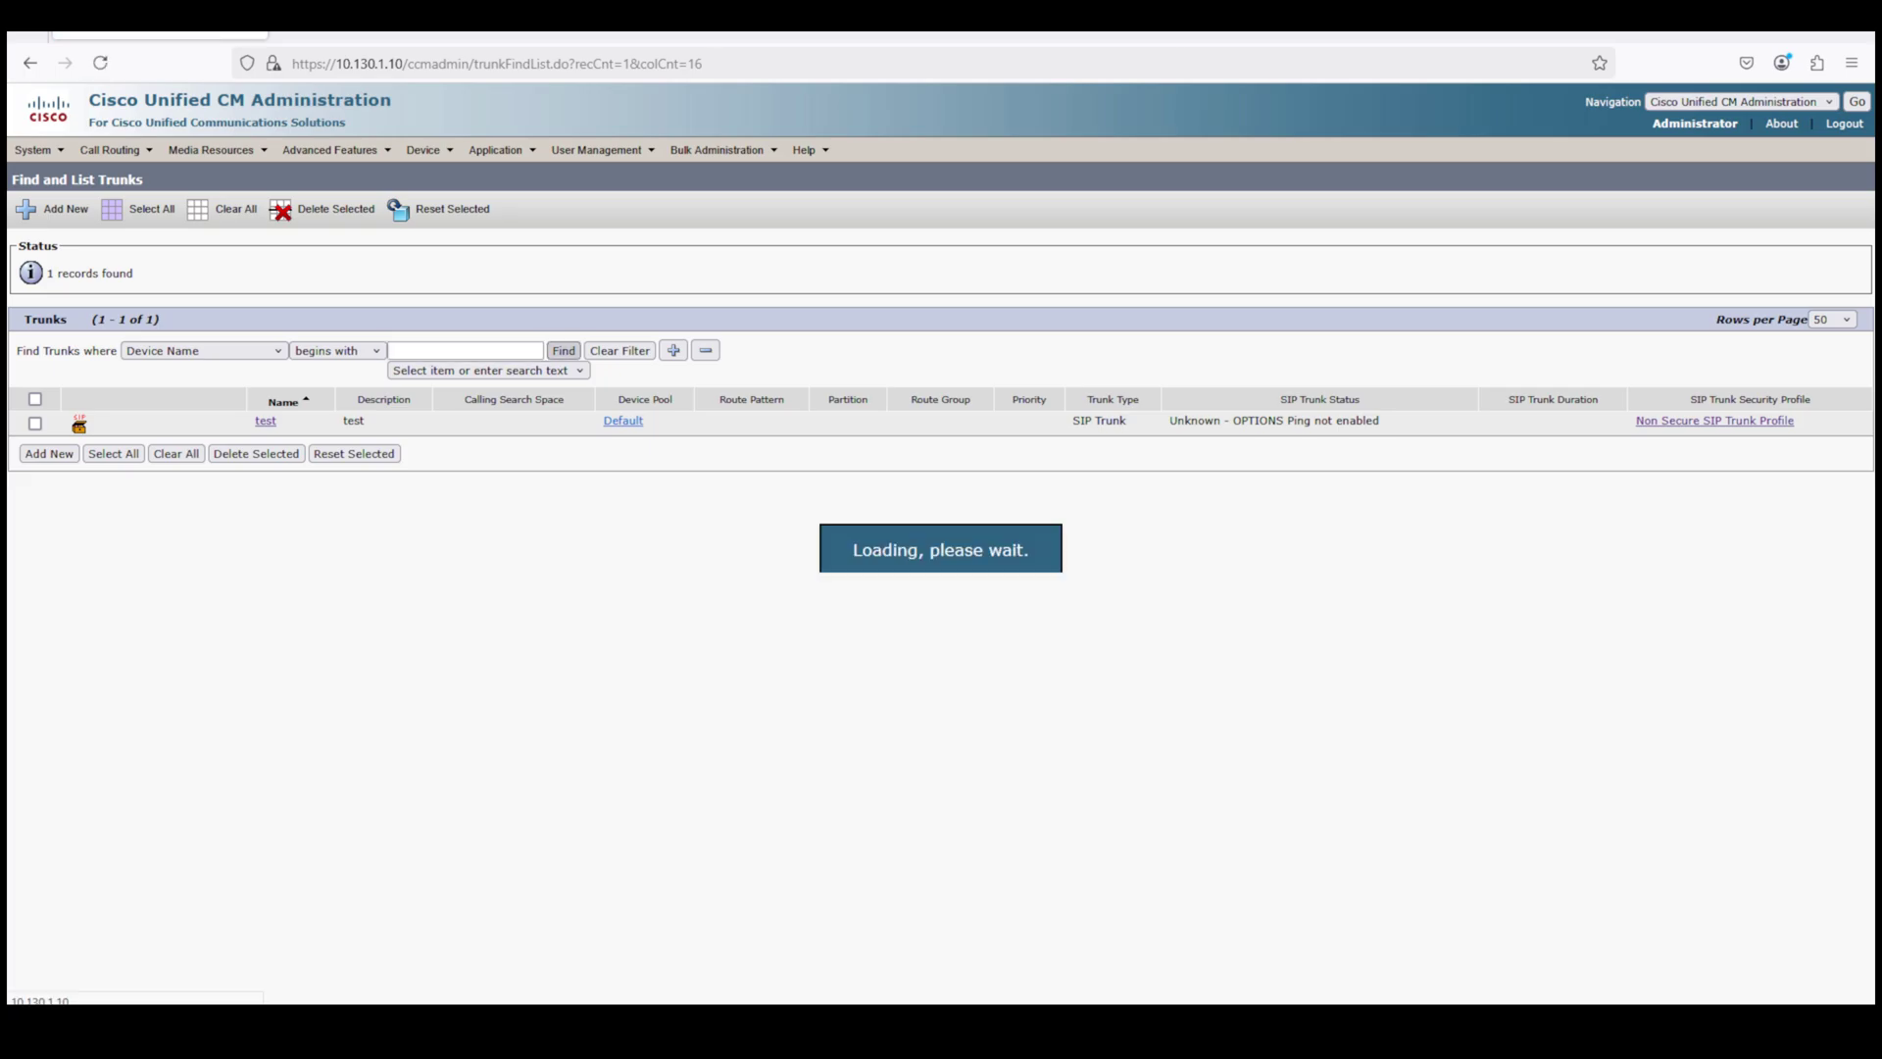
{"action": "left_click", "coordinate": [564, 351]}
{"action": "left_click", "coordinate": [564, 351]}
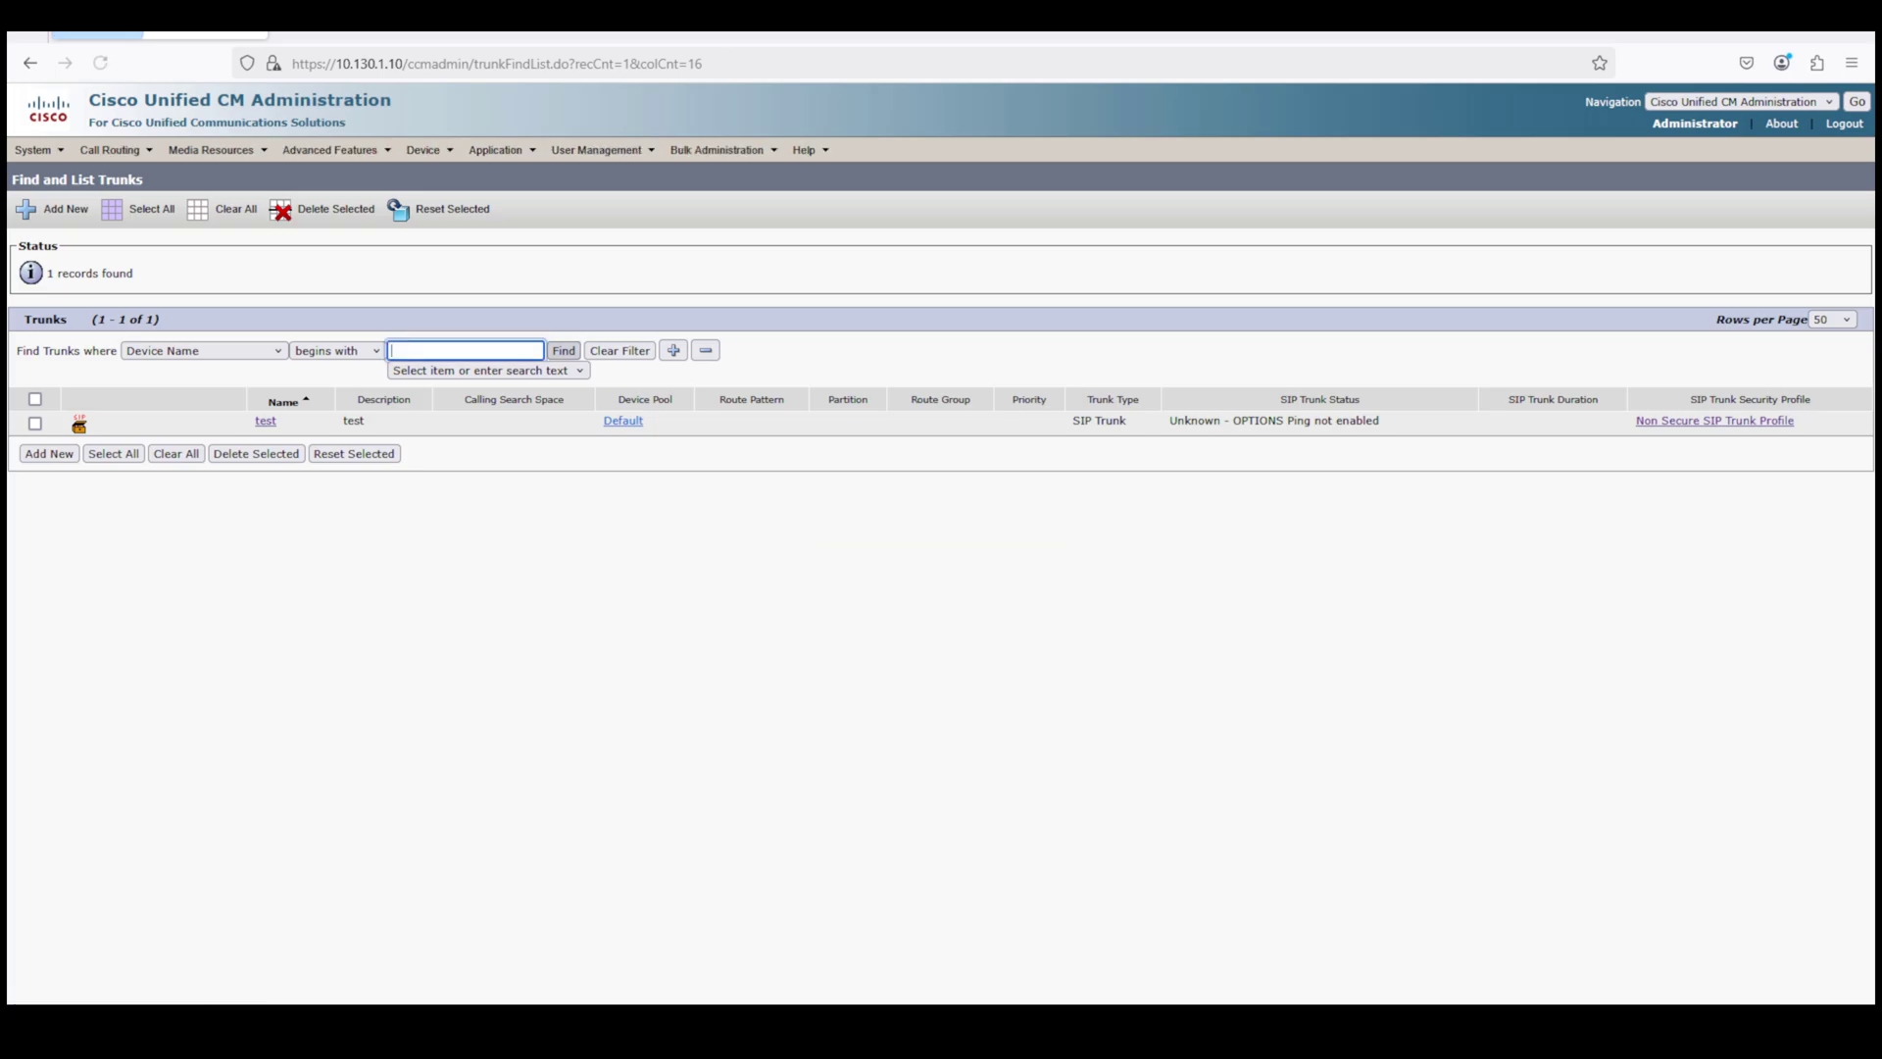
{"action": "left_click", "coordinate": [564, 351]}
{"action": "left_click", "coordinate": [564, 351]}
{"action": "left_click", "coordinate": [564, 351]}
{"action": "left_click", "coordinate": [563, 350]}
{"action": "left_click", "coordinate": [564, 351]}
{"action": "left_click", "coordinate": [564, 351]}
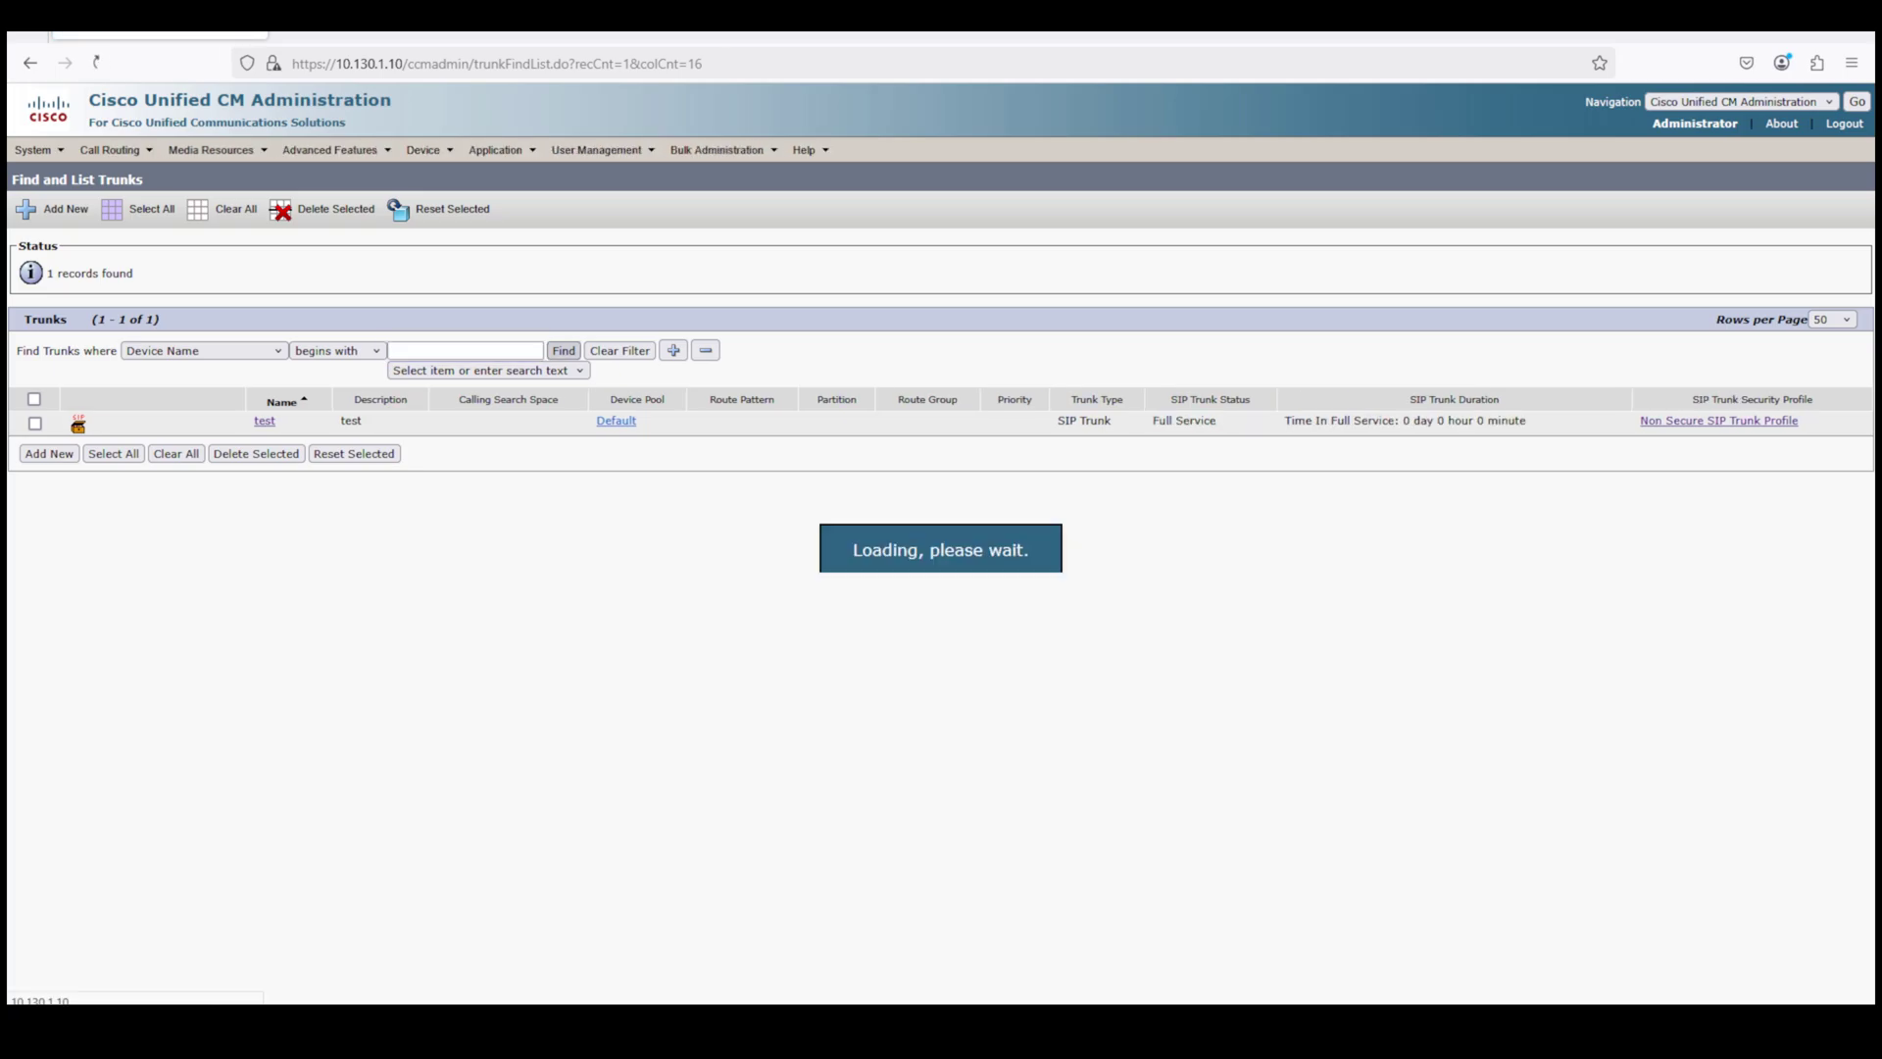